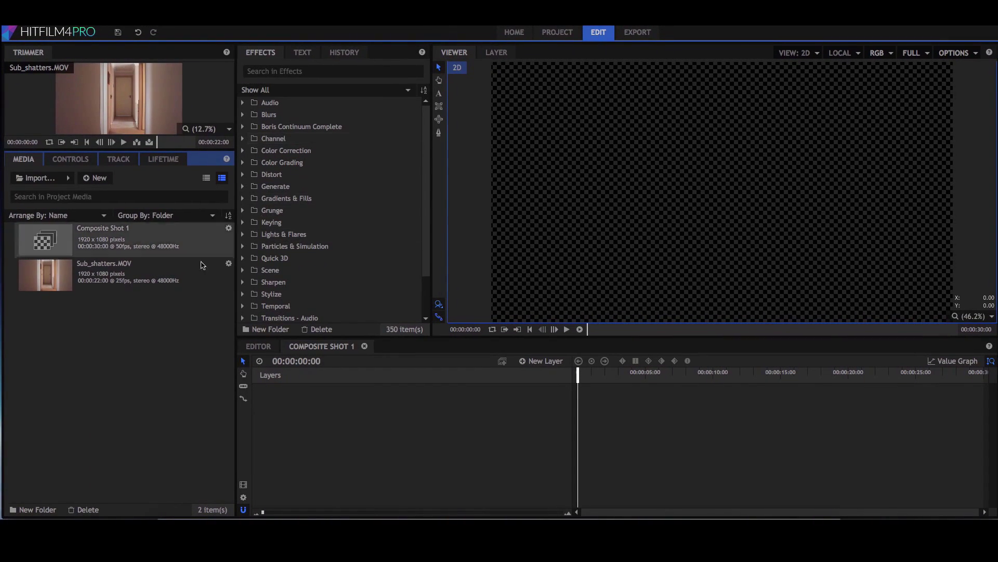
Add Sub_shatters.MOV to the Composite Shot 1 timeline, shift the clip earlier and play it back from the start
{"action": "left_click_drag", "start_coordinate": [95, 272], "coordinate": [268, 404]}
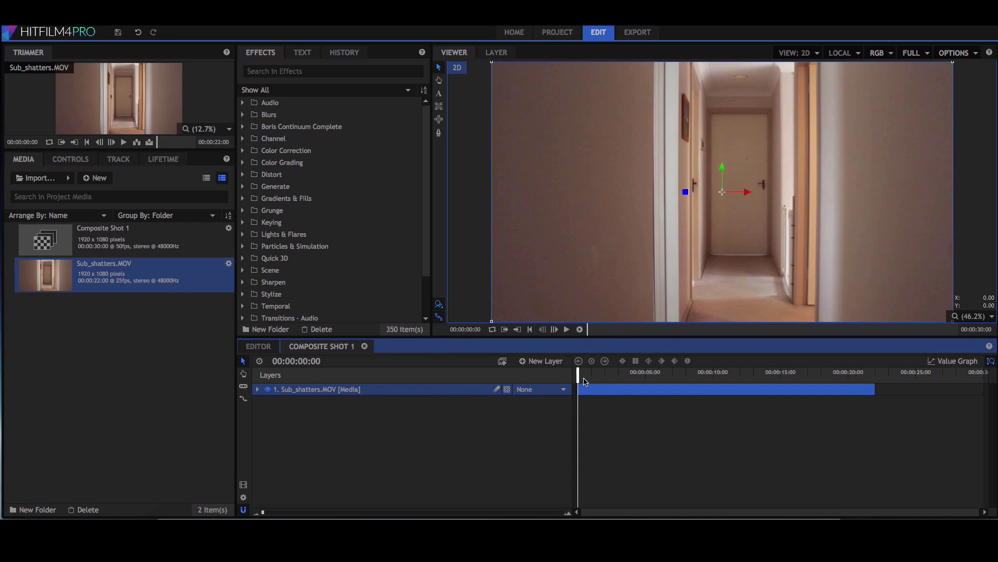
{"action": "left_click_drag", "start_coordinate": [578, 378], "coordinate": [778, 380]}
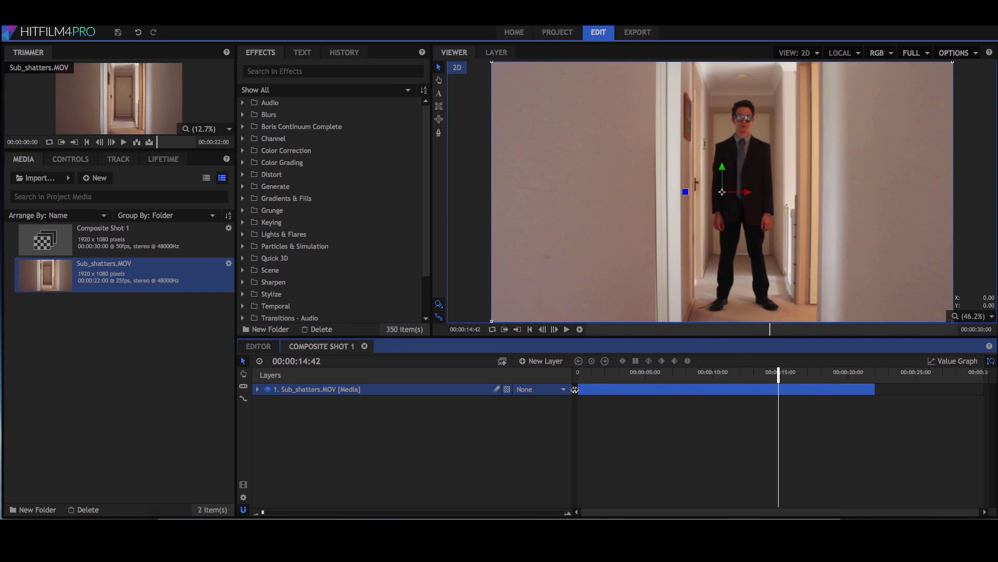
{"action": "left_click_drag", "start_coordinate": [574, 389], "coordinate": [560, 368]}
{"action": "key", "text": "Home"}
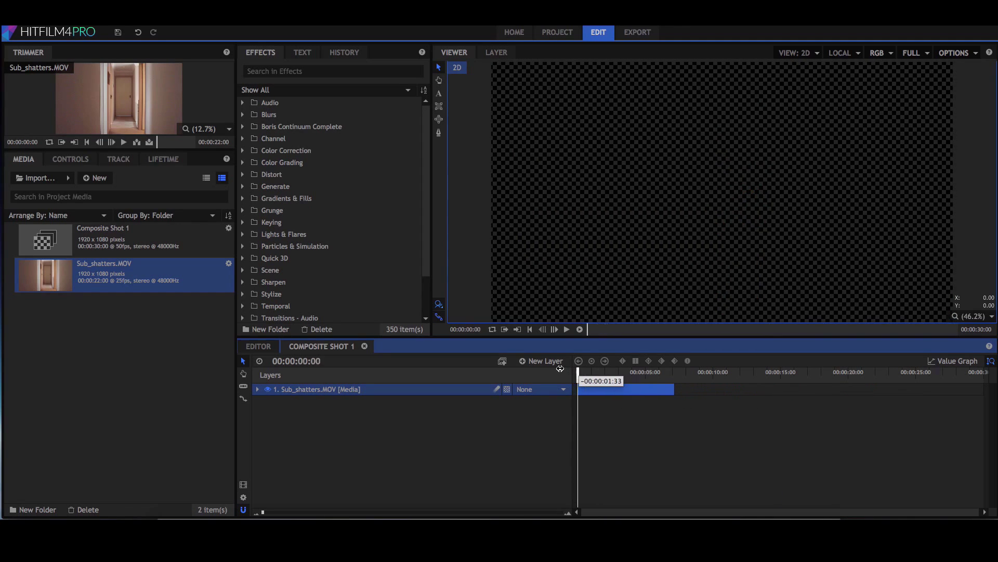
{"action": "key", "text": "space"}
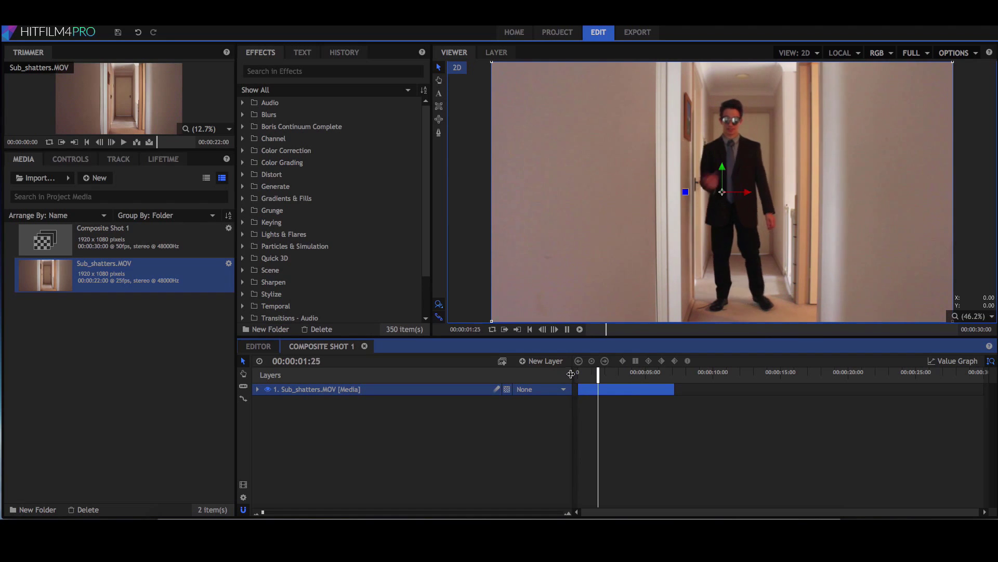
{"action": "key", "text": "space"}
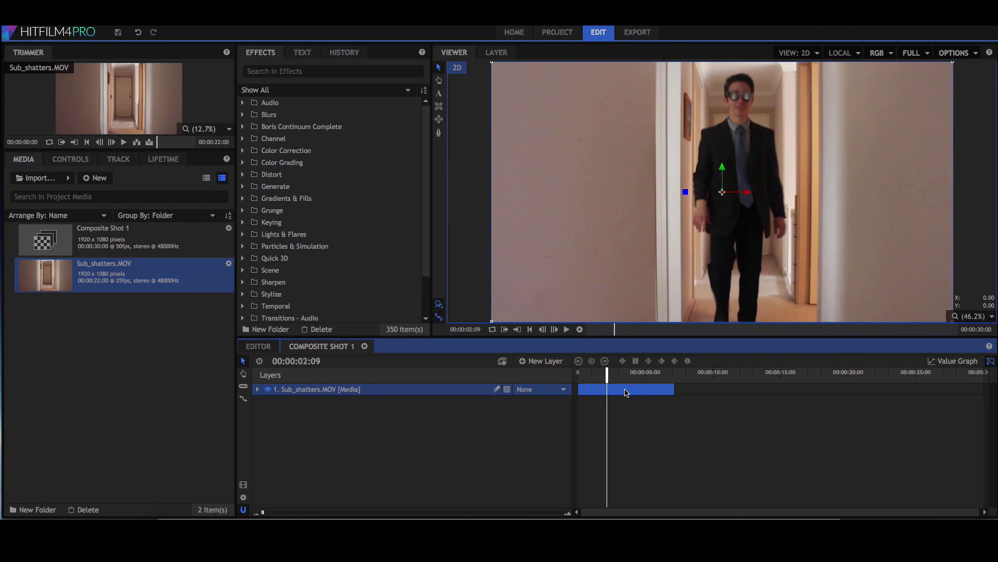
Reposition the Sub_shatters.MOV clip with its start trimmed to about 00:00:11:42 and play it to the cut point
{"action": "left_click_drag", "start_coordinate": [626, 392], "coordinate": [737, 392]}
{"action": "left_click", "coordinate": [738, 374]}
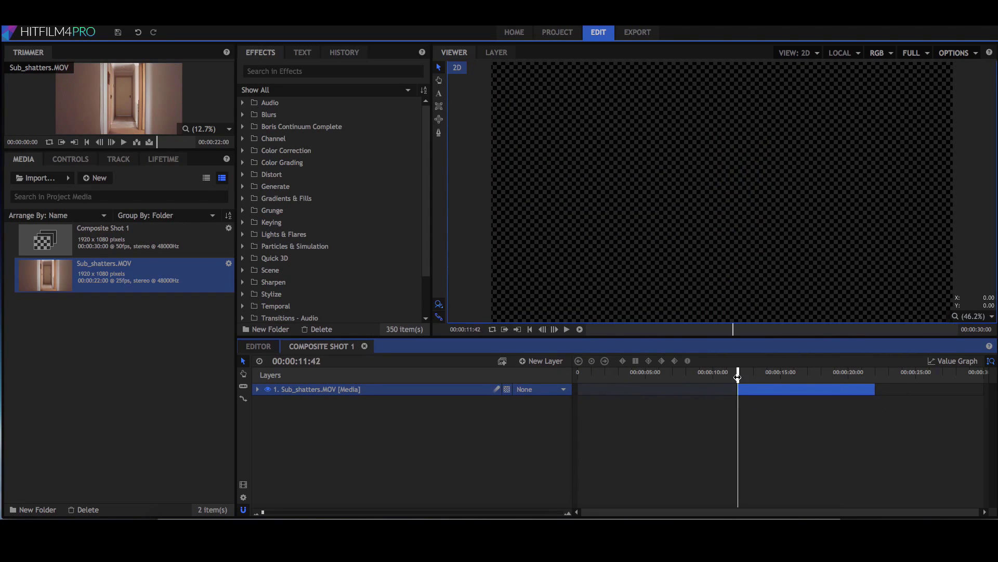
{"action": "key", "text": "space"}
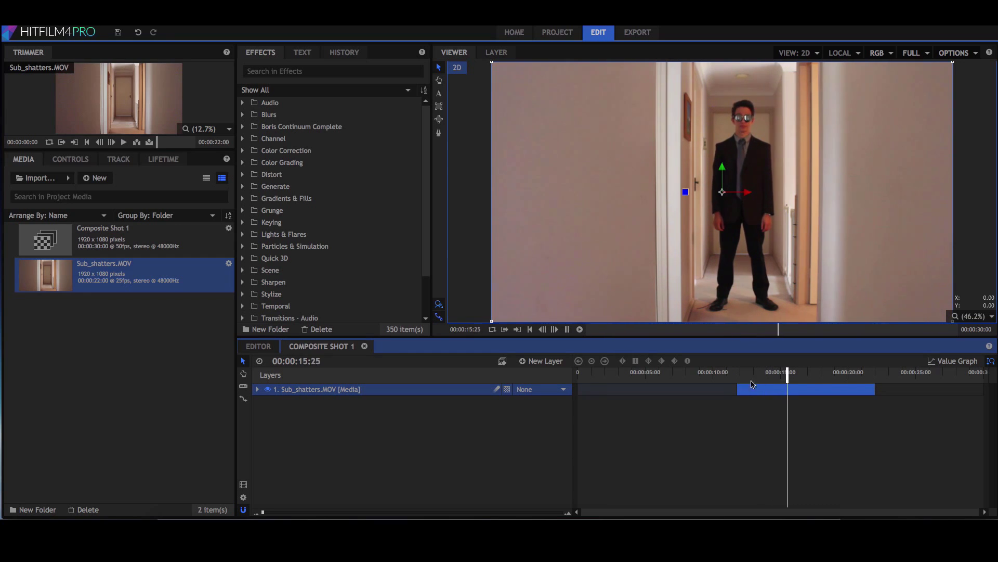
{"action": "key", "text": "space"}
Split the clip at 00:00:15:28, delete the second part and move the remaining piece to the timeline's start
{"action": "key", "text": "ctrl+shift+d"}
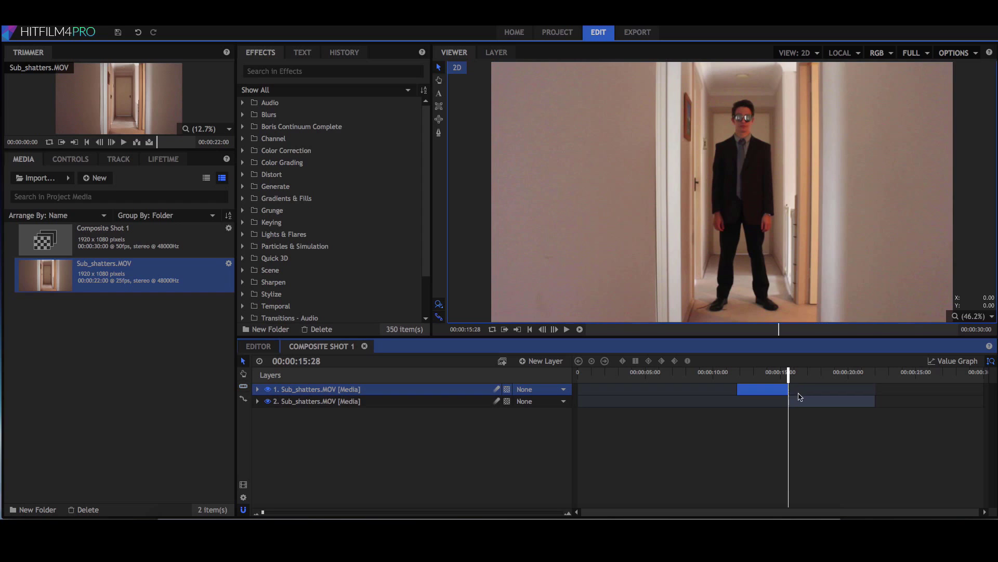
{"action": "left_click", "coordinate": [799, 400]}
{"action": "key", "text": "Delete"}
{"action": "left_click_drag", "start_coordinate": [766, 389], "coordinate": [544, 375]}
{"action": "key", "text": "space"}
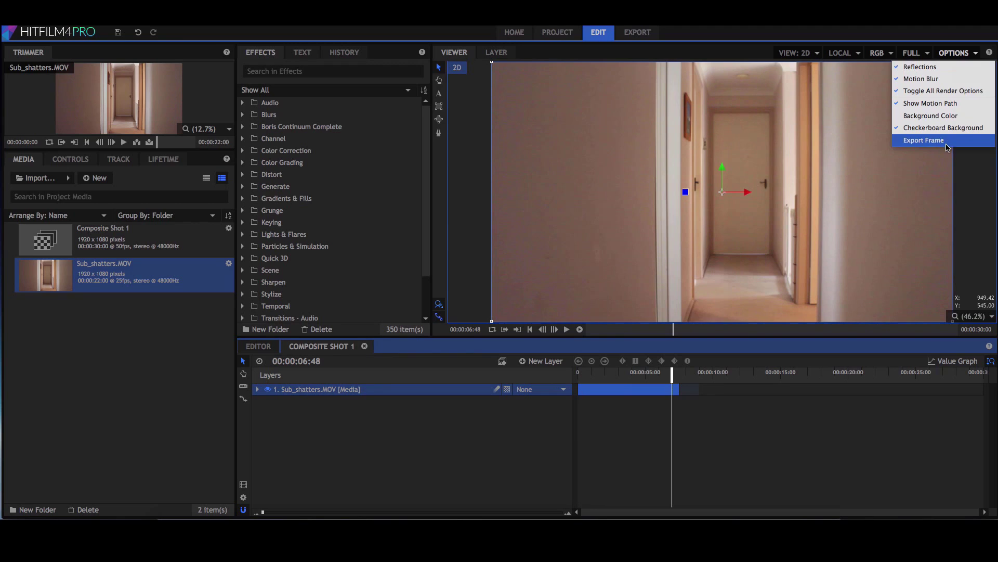
Export the empty hallway frame at 00:00:06:48 to the Desktop as Tut_Sub_shatters_CLNPLATE
{"action": "left_click", "coordinate": [947, 141]}
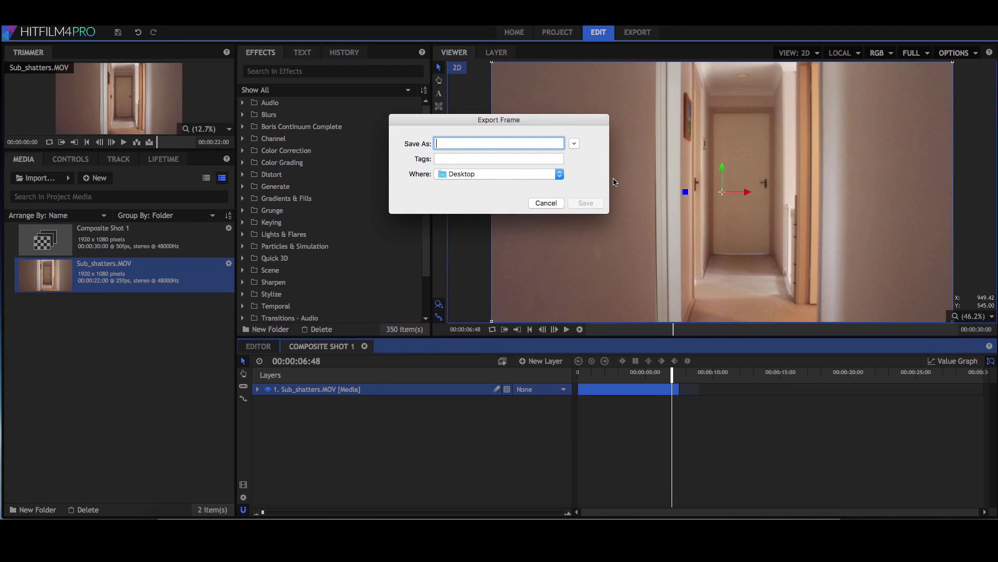
{"action": "type", "text": "Tut_Sub_shatters"}
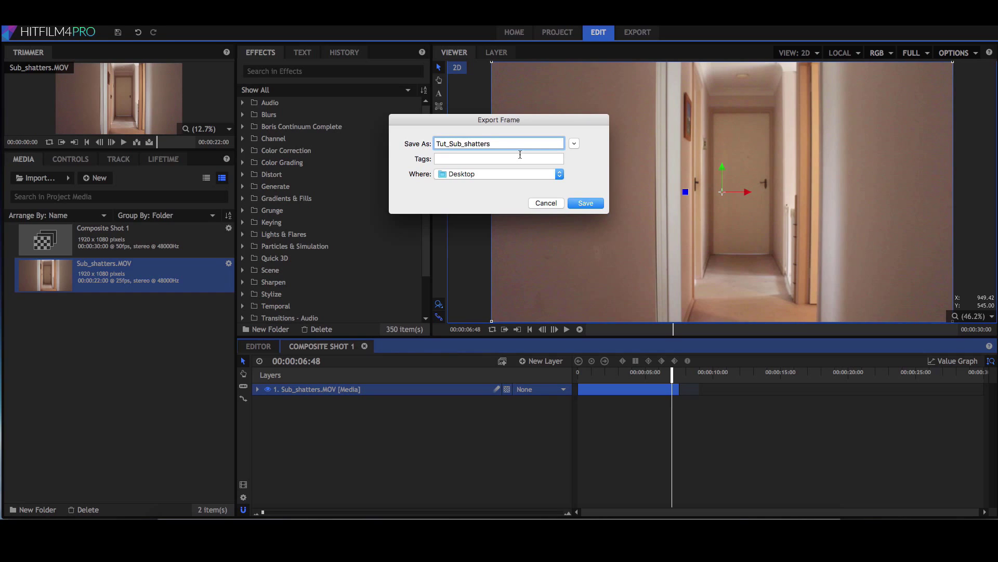
{"action": "left_click_drag", "start_coordinate": [515, 144], "coordinate": [410, 144]}
{"action": "left_click", "coordinate": [499, 145]}
{"action": "key", "text": "Return"}
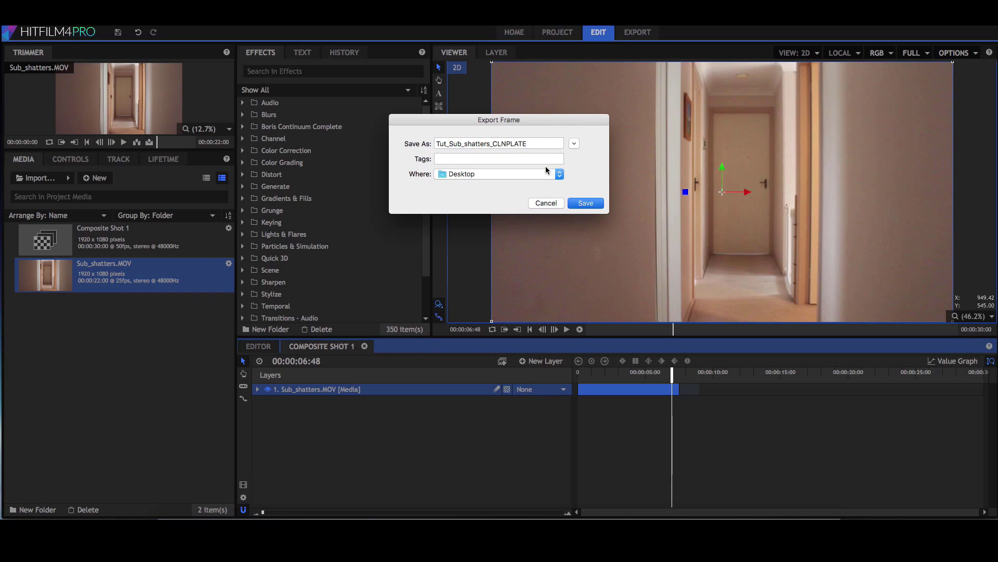
{"action": "key", "text": "Return"}
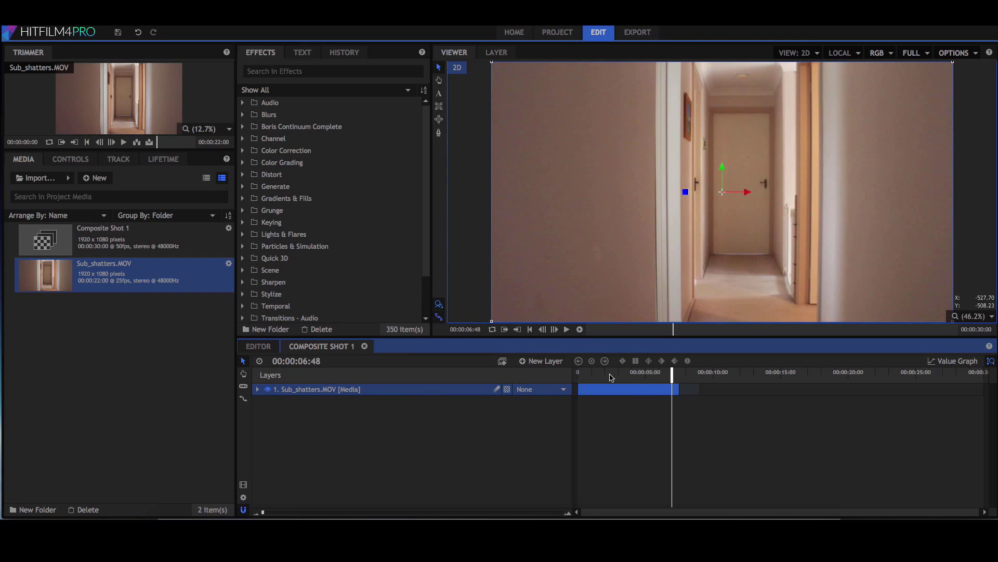
Export the frame of the man standing still at 00:00:01:47 to the Desktop as Tut_SBSHATTER_Sub
{"action": "left_click", "coordinate": [639, 372]}
{"action": "left_click_drag", "start_coordinate": [639, 372], "coordinate": [601, 385]}
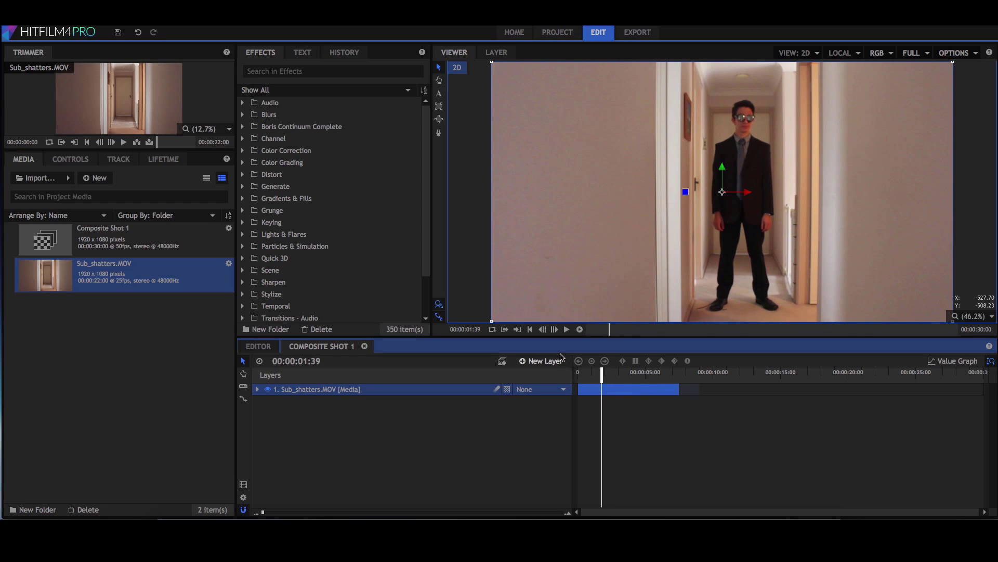
{"action": "left_click", "coordinate": [555, 329]}
{"action": "left_click", "coordinate": [554, 329]}
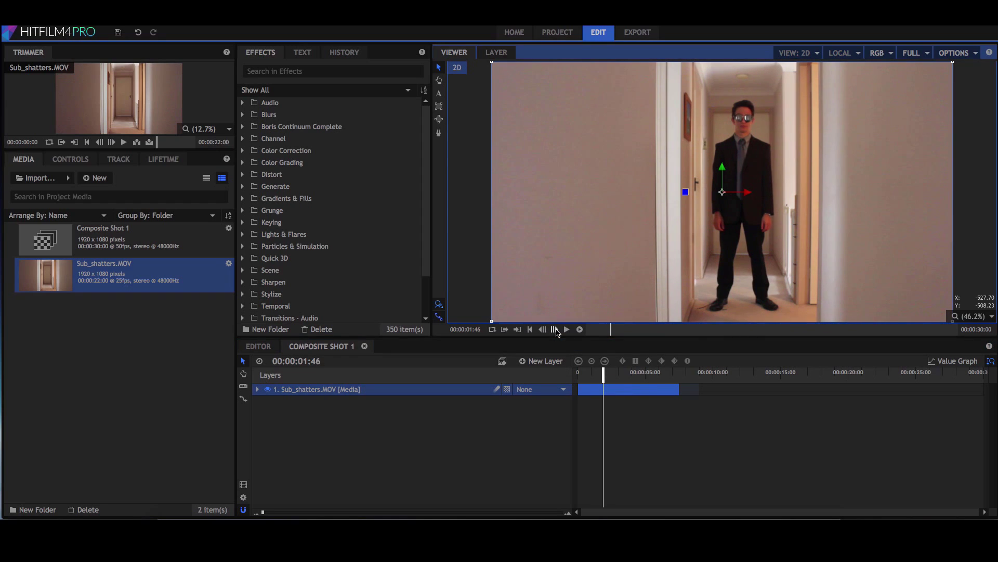
{"action": "left_click", "coordinate": [555, 330]}
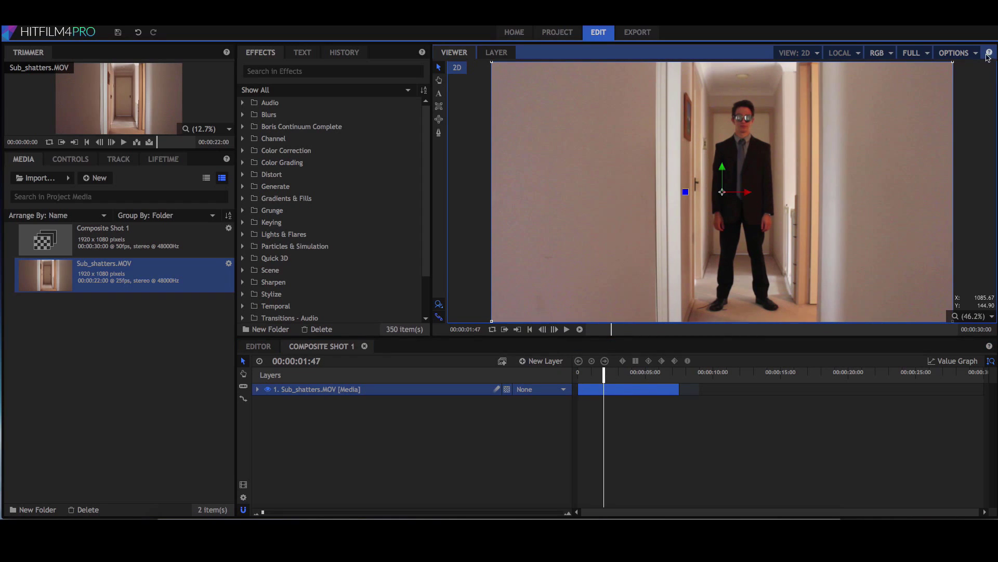
{"action": "left_click", "coordinate": [959, 53]}
{"action": "left_click", "coordinate": [931, 136]}
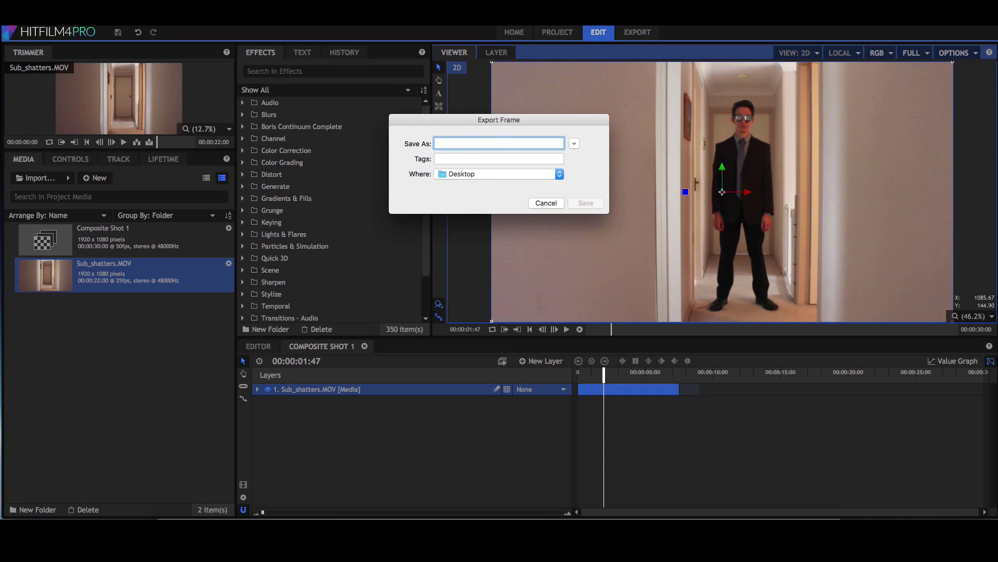
{"action": "right_click", "coordinate": [450, 138]}
{"action": "left_click", "coordinate": [447, 144]}
{"action": "type", "text": "T"}
{"action": "type", "text": "ut_SBSHATTER"}
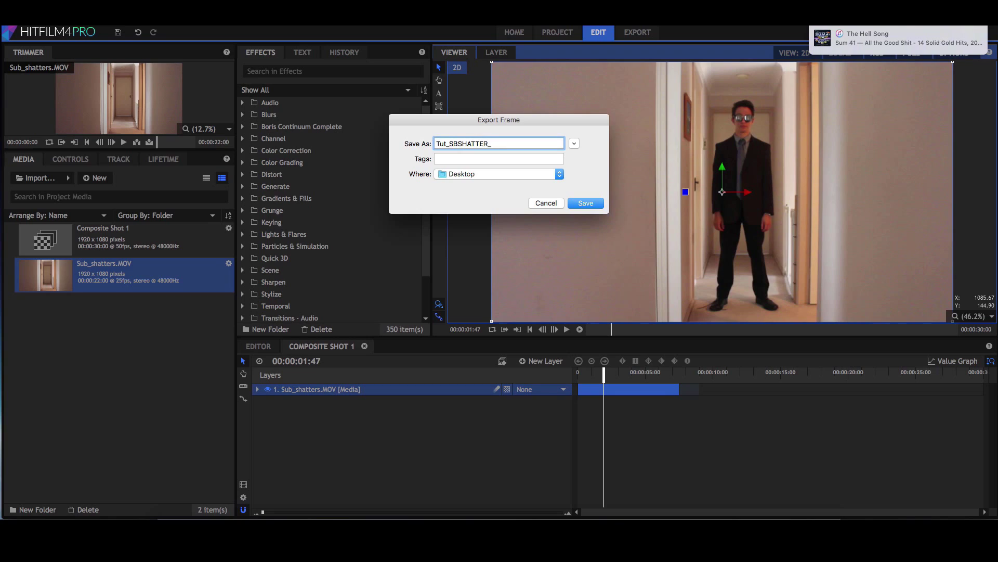
{"action": "type", "text": "_Sub"}
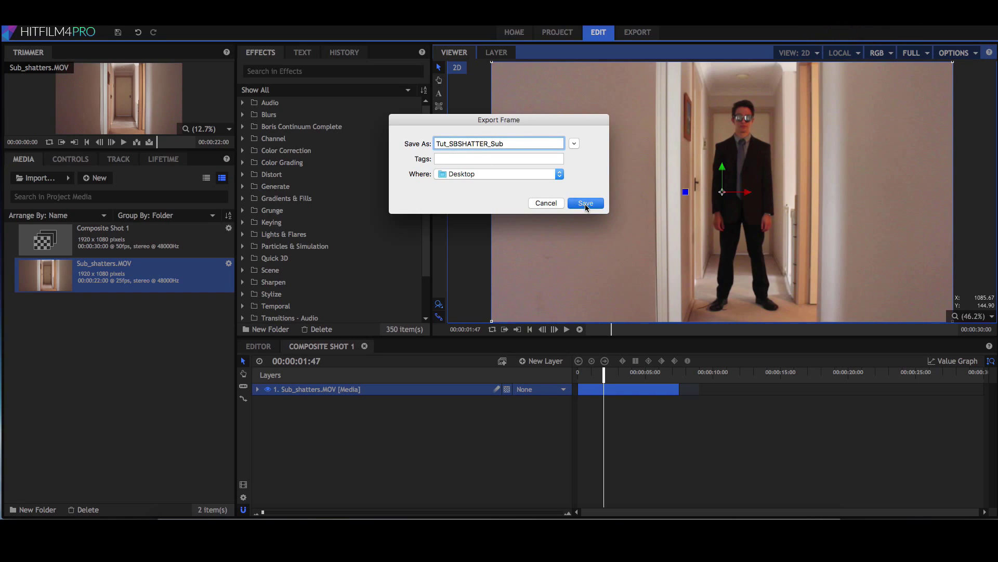
{"action": "key", "text": "Return"}
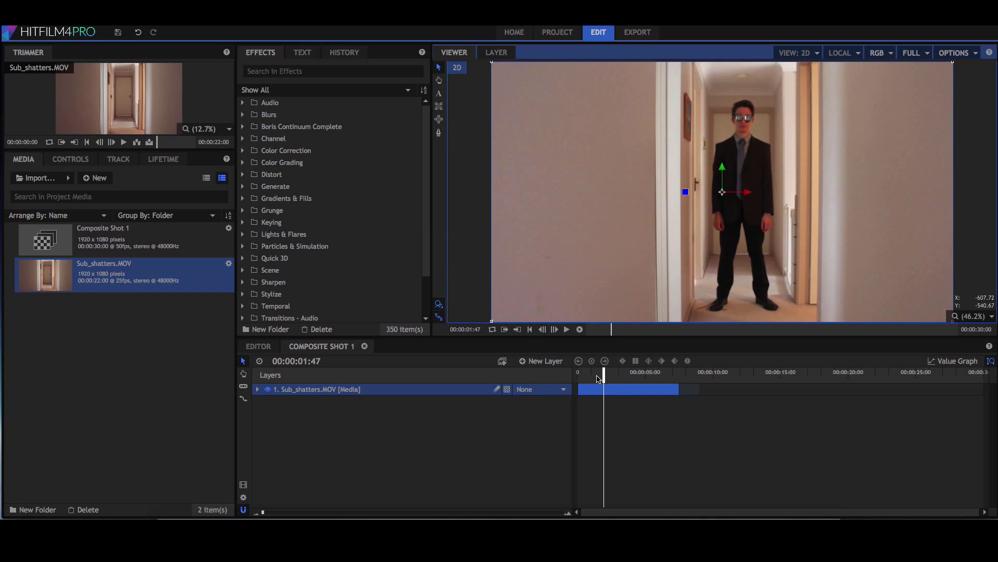
Slice the Sub_shatters.MOV layer at 00:00:01:47 and delete the part after the cut
{"action": "left_click", "coordinate": [605, 389]}
{"action": "key", "text": "c"}
{"action": "left_click", "coordinate": [605, 389]}
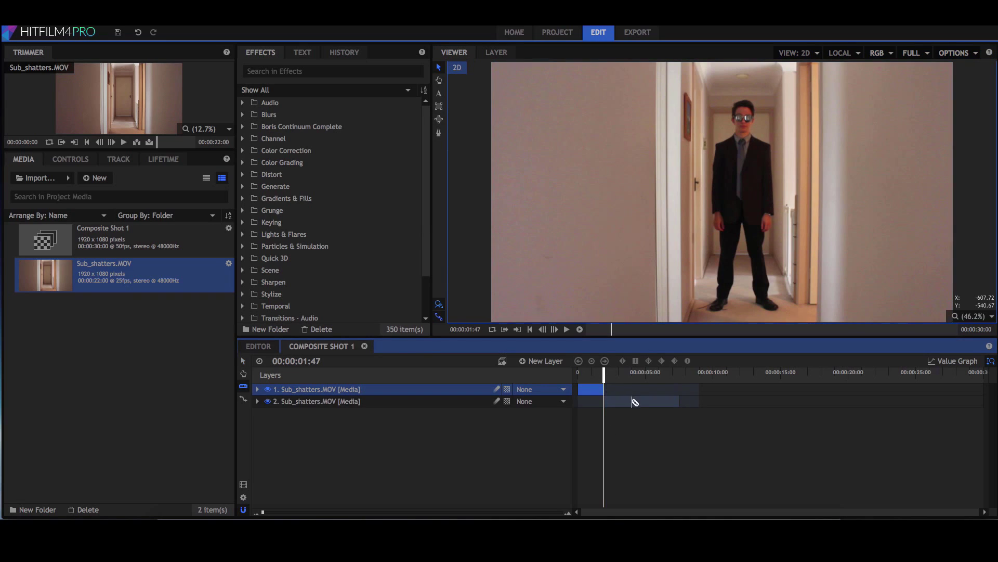
{"action": "key", "text": "v"}
{"action": "left_click", "coordinate": [633, 401]}
{"action": "key", "text": "Delete"}
{"action": "left_click_drag", "start_coordinate": [604, 374], "coordinate": [603, 372]}
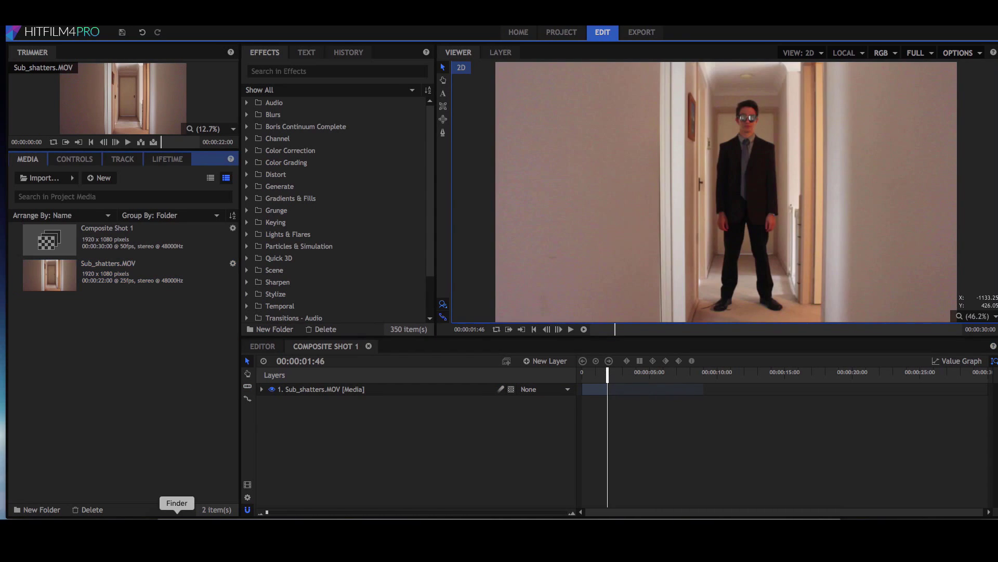
Import Tut_Sub_shatters_CLNPLATE.png and Tut_SBSHATTER_Sub.png from Finder into the project media
{"action": "left_click", "coordinate": [177, 523]}
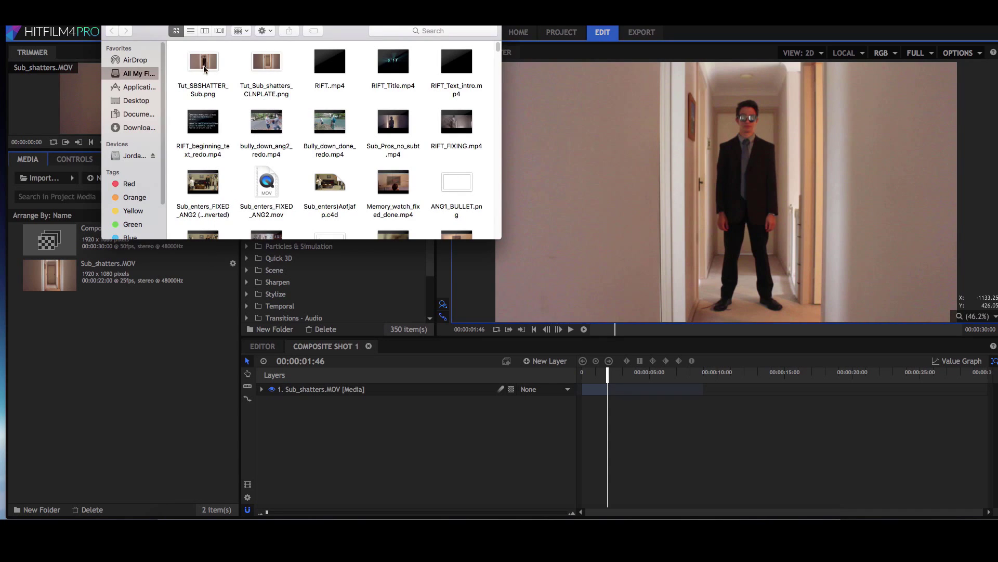
{"action": "left_click_drag", "start_coordinate": [263, 68], "coordinate": [125, 340]}
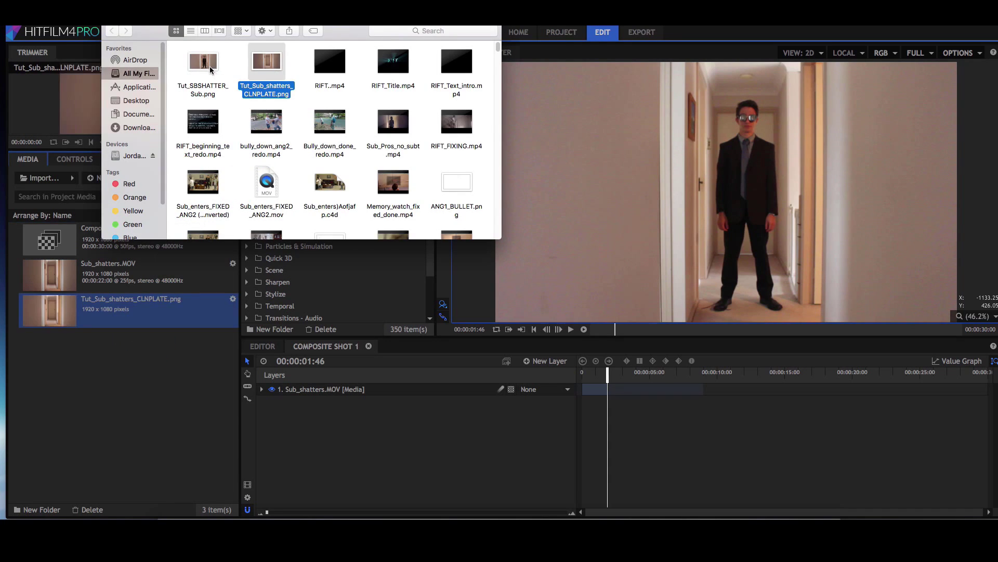
{"action": "left_click_drag", "start_coordinate": [202, 65], "coordinate": [132, 338]}
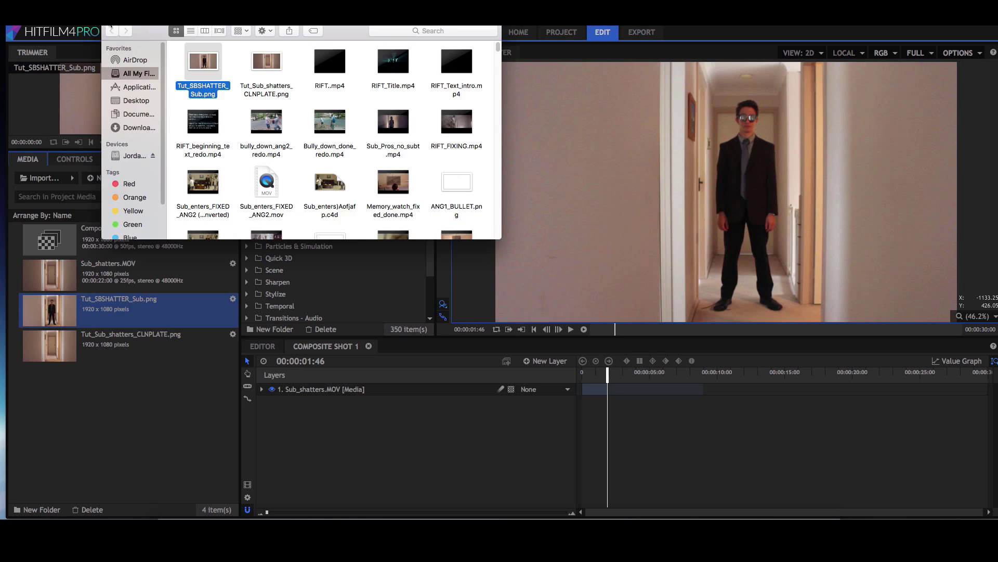
{"action": "left_click", "coordinate": [129, 419]}
Place Tut_Sub_shatters_CLNPLATE.png beneath the video layer, starting where the clip ends, and check the transition frame by frame
{"action": "left_click_drag", "start_coordinate": [50, 344], "coordinate": [608, 414]}
{"action": "key", "text": "space"}
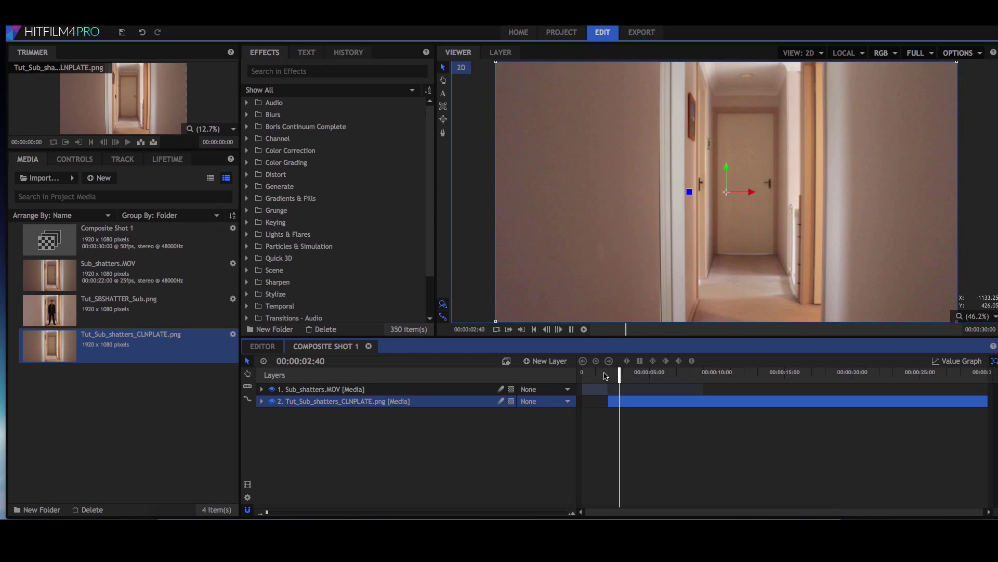
{"action": "left_click_drag", "start_coordinate": [605, 373], "coordinate": [608, 371]}
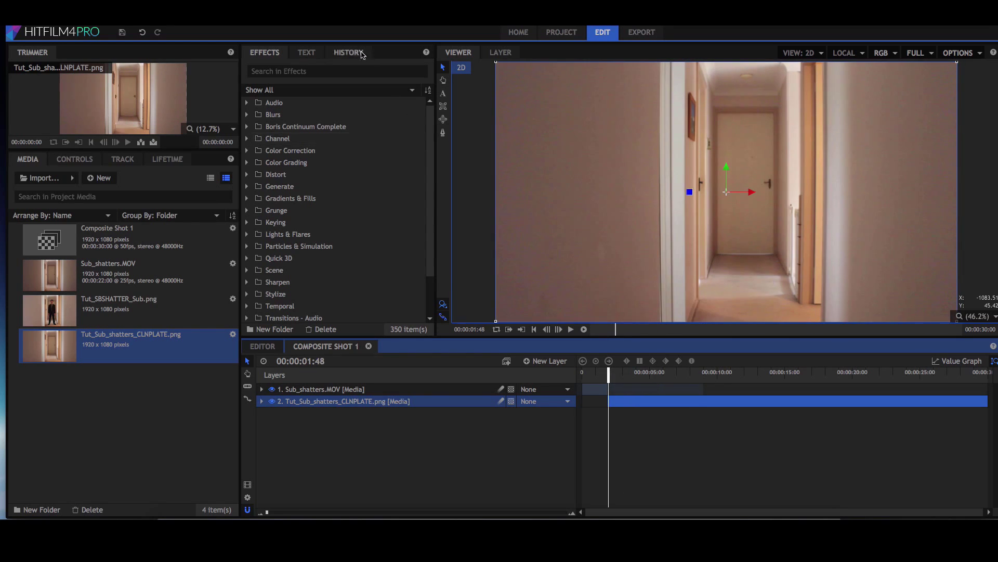
{"action": "left_click", "coordinate": [356, 73]}
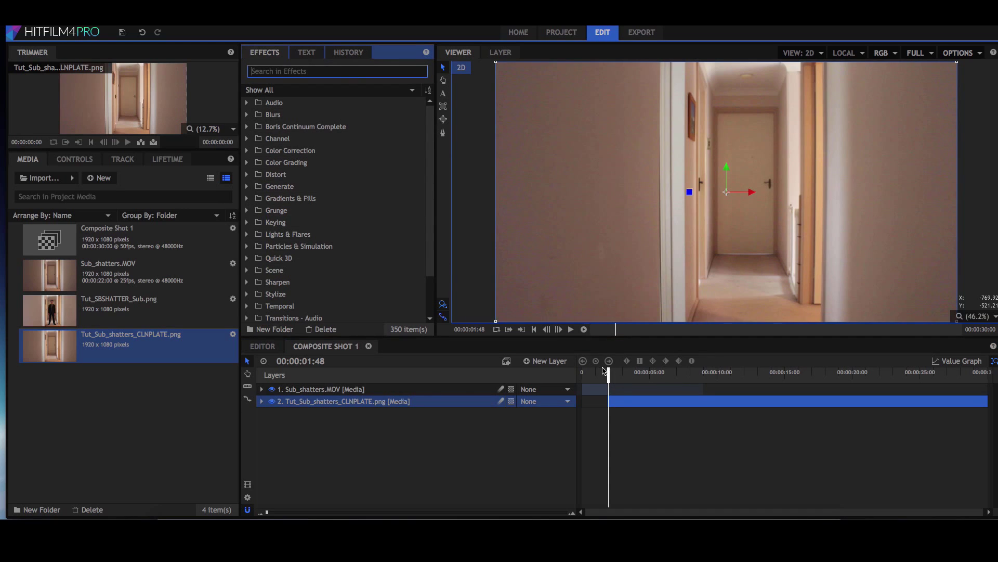
{"action": "left_click_drag", "start_coordinate": [605, 370], "coordinate": [608, 372]}
{"action": "left_click", "coordinate": [546, 330]}
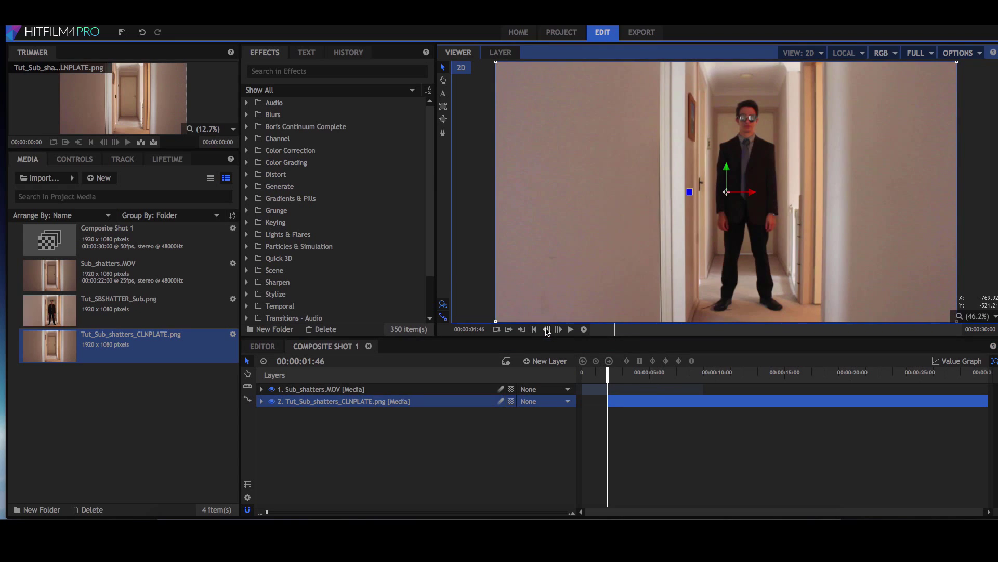
{"action": "left_click", "coordinate": [559, 330]}
{"action": "left_click", "coordinate": [546, 329]}
Create a composite shot named Sub_Mask with the existing settings and add Tut_SBSHATTER_Sub.png to it
{"action": "right_click", "coordinate": [53, 388]}
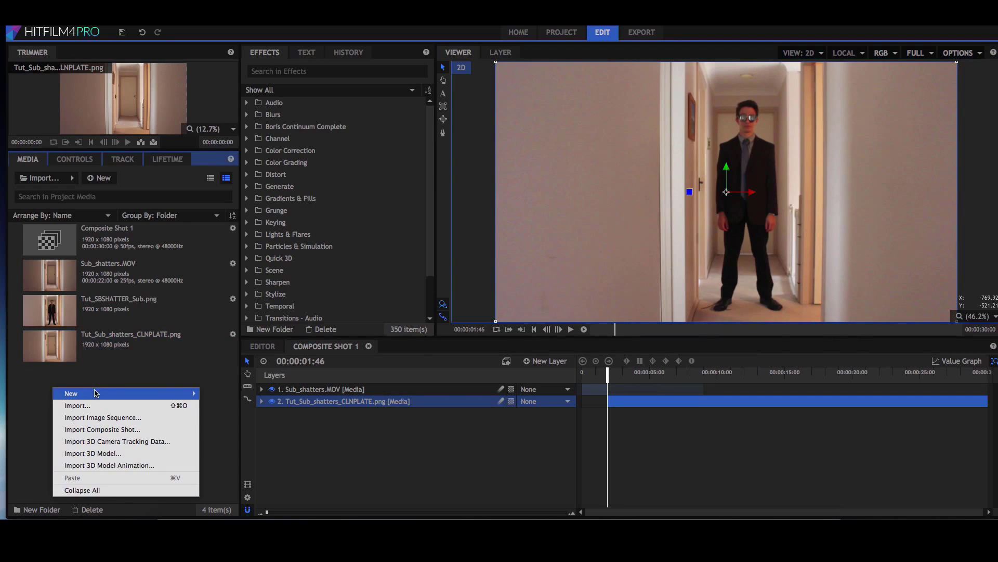
{"action": "mouse_move", "coordinate": [97, 394]}
{"action": "left_click", "coordinate": [238, 394]}
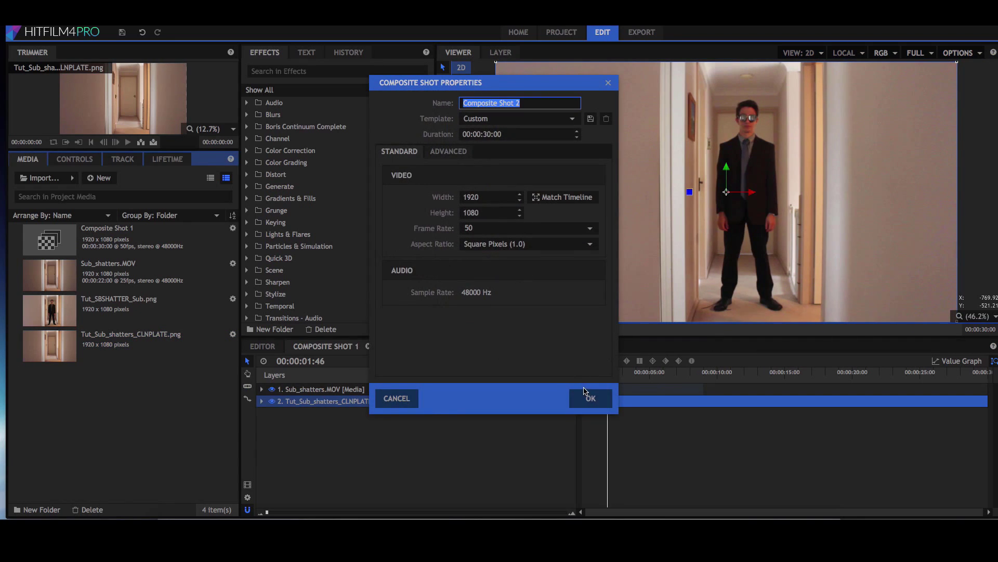
{"action": "type", "text": "Sub_"}
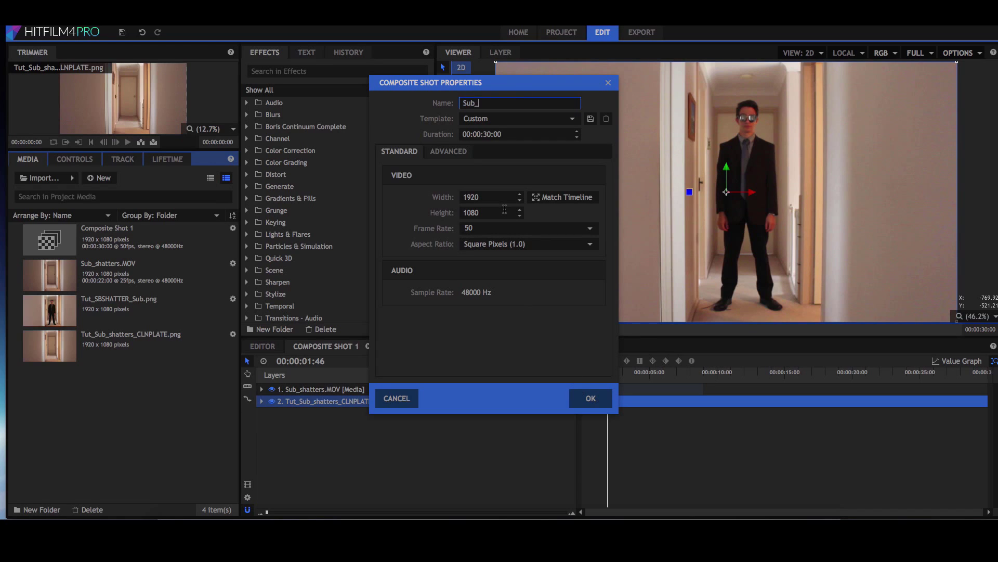
{"action": "type", "text": "Mask"}
{"action": "key", "text": "Return"}
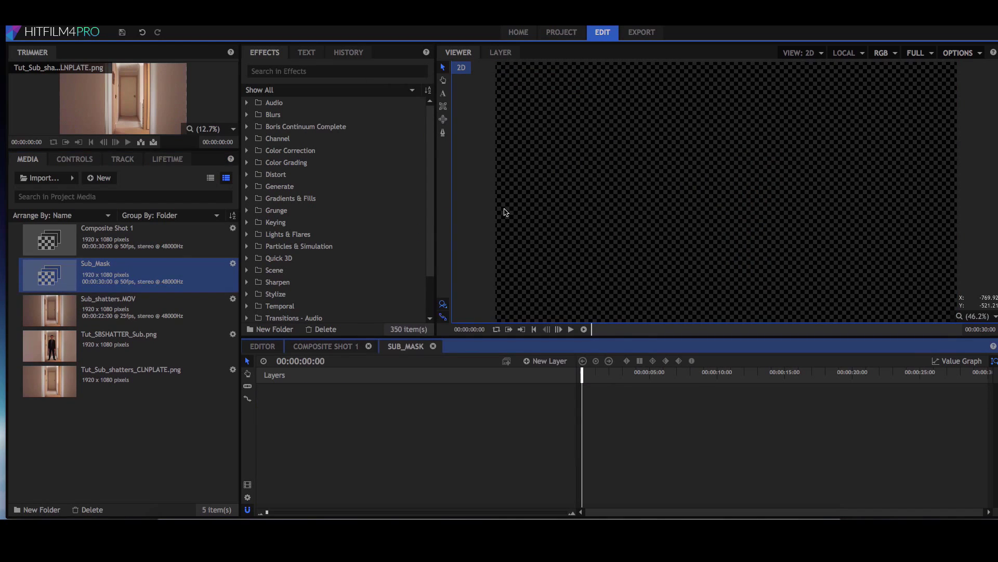
{"action": "left_click_drag", "start_coordinate": [78, 346], "coordinate": [339, 448]}
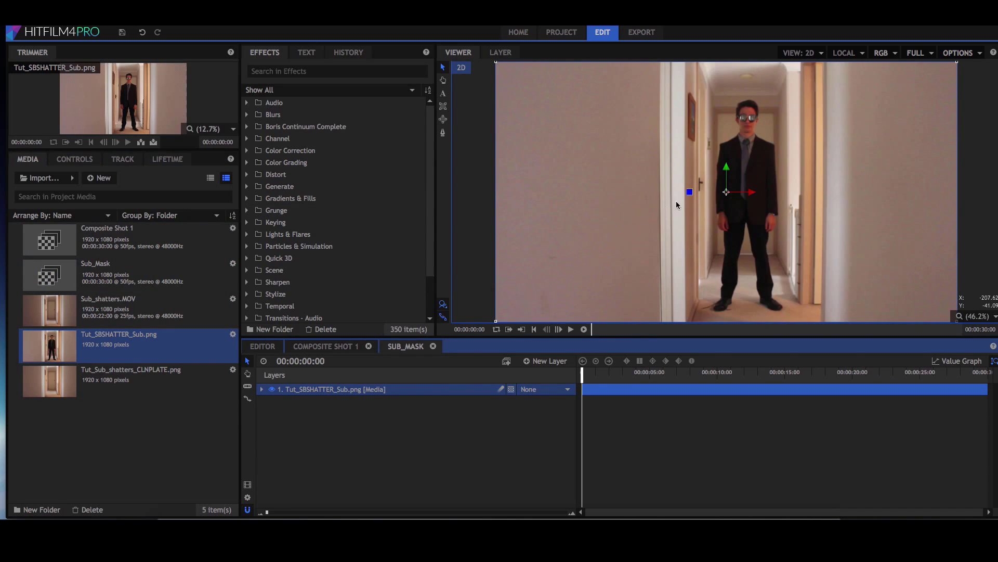
Draw a closed freehand mask around the man's whole outline on the Tut_SBSHATTER_Sub.png layer, starting and ending at his shoulder
{"action": "left_click", "coordinate": [443, 132]}
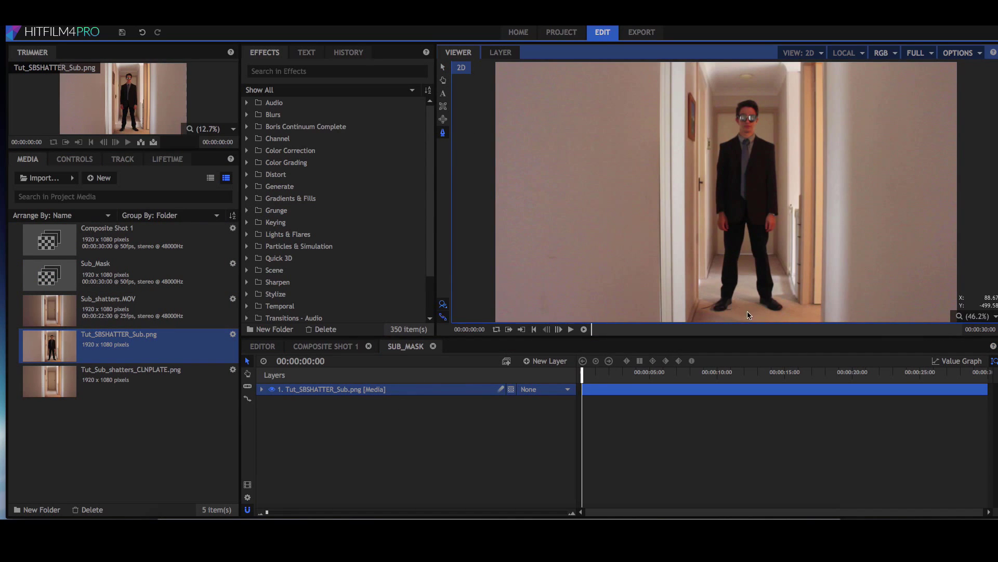
{"action": "scroll", "coordinate": [728, 140], "scroll_direction": "up", "scroll_amount": 6}
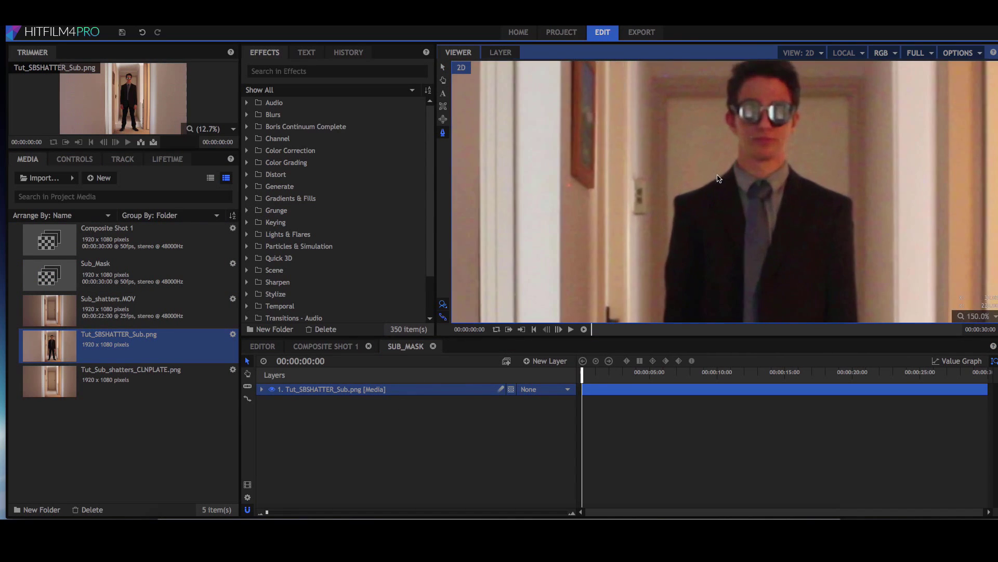
{"action": "left_click", "coordinate": [676, 195]}
{"action": "scroll", "coordinate": [687, 195], "scroll_direction": "up", "scroll_amount": 2}
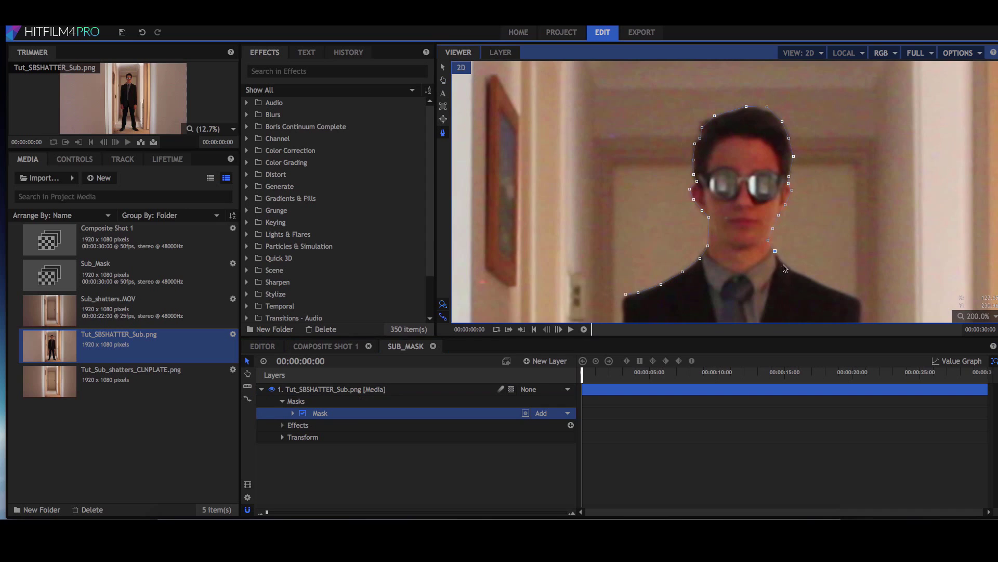
{"action": "middle_click_drag", "start_coordinate": [783, 269], "coordinate": [598, 94]}
{"action": "left_click", "coordinate": [688, 253]}
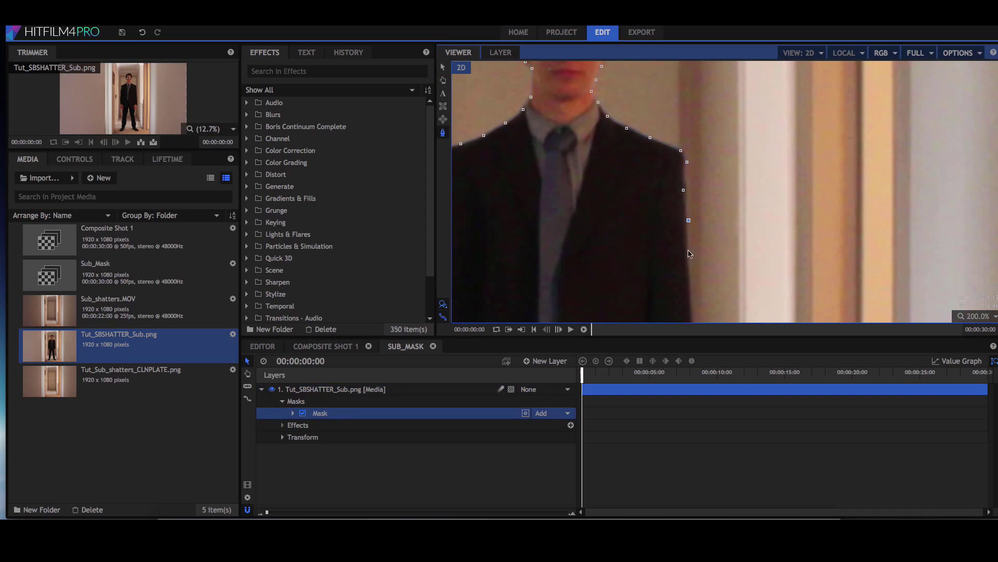
{"action": "middle_click_drag", "start_coordinate": [688, 255], "coordinate": [613, 99]}
{"action": "left_click", "coordinate": [616, 273]}
{"action": "middle_click_drag", "start_coordinate": [617, 275], "coordinate": [598, 185]}
{"action": "left_click", "coordinate": [592, 228]}
{"action": "middle_click_drag", "start_coordinate": [591, 230], "coordinate": [590, 94]}
{"action": "left_click", "coordinate": [582, 183]}
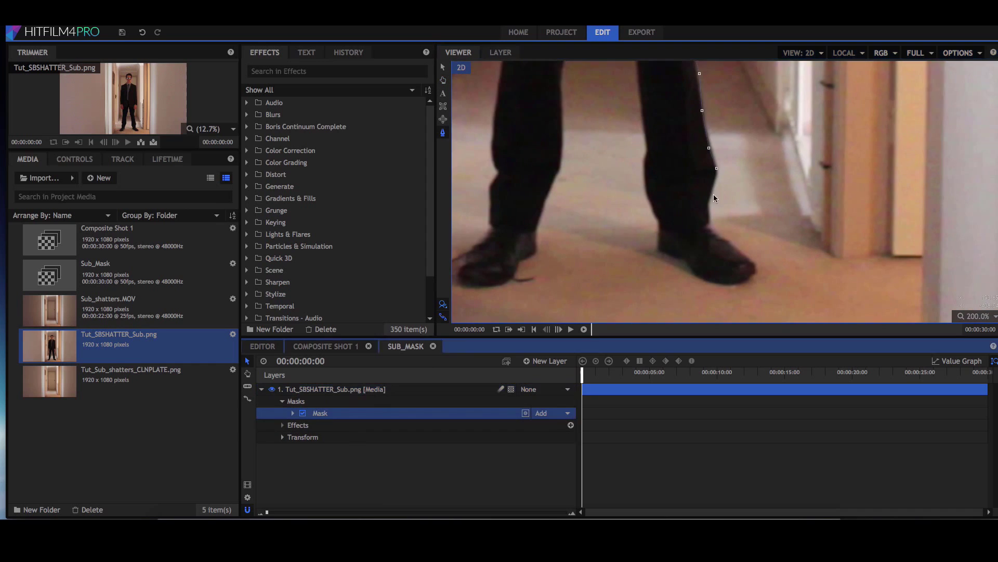
{"action": "left_click", "coordinate": [629, 138]}
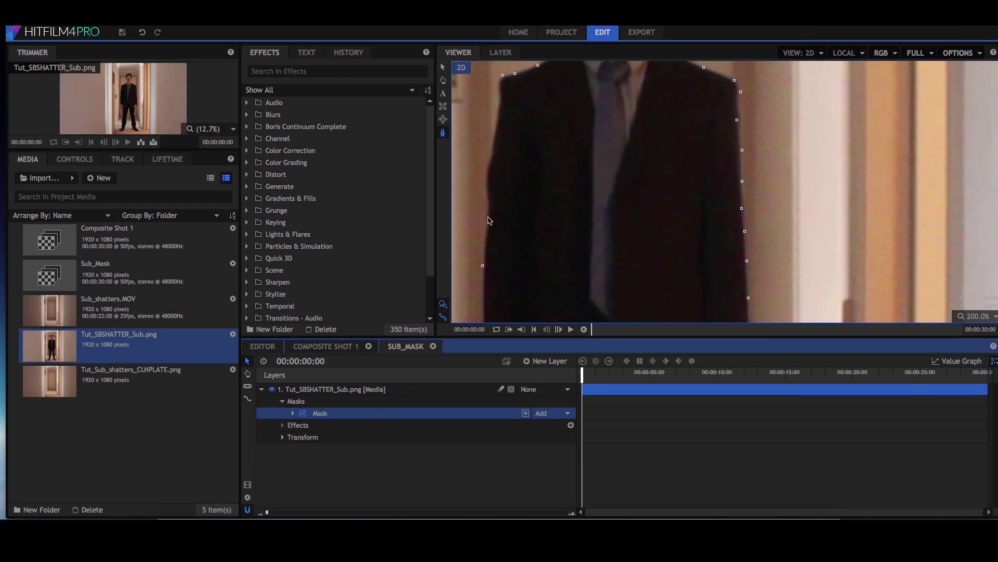
{"action": "left_click", "coordinate": [502, 76]}
Reposition the mask point on the man's sleeve so the outline follows the edge of his arm
{"action": "middle_click_drag", "start_coordinate": [620, 127], "coordinate": [602, 186]}
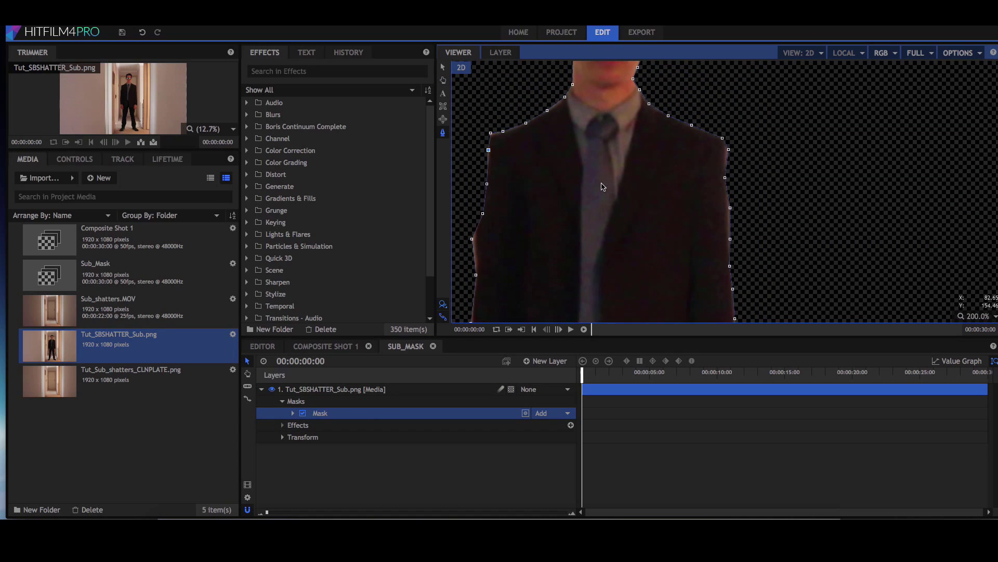
{"action": "scroll", "coordinate": [603, 185], "scroll_direction": "down", "scroll_amount": 3}
{"action": "scroll", "coordinate": [533, 225], "scroll_direction": "up", "scroll_amount": 3}
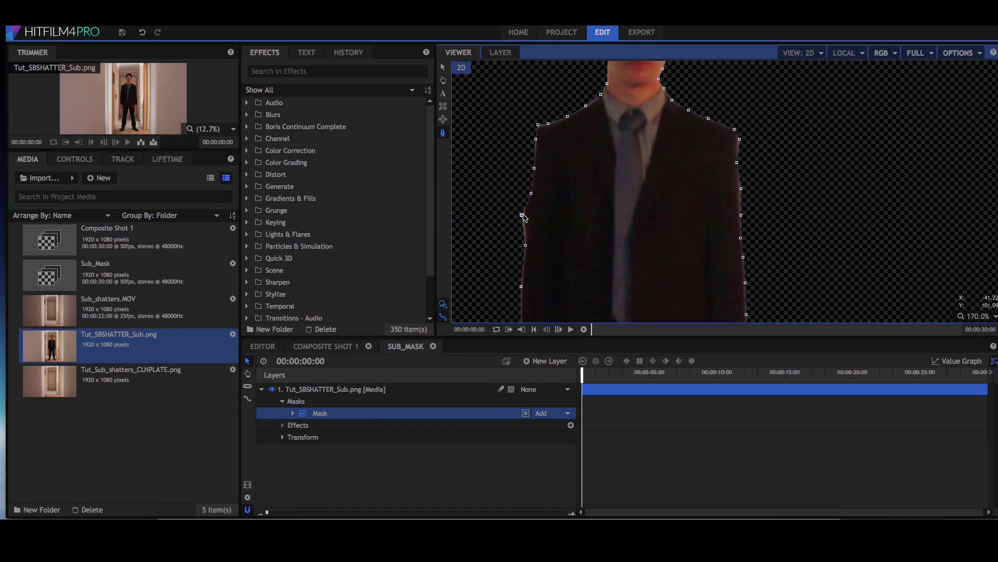
{"action": "scroll", "coordinate": [676, 216], "scroll_direction": "down", "scroll_amount": 4}
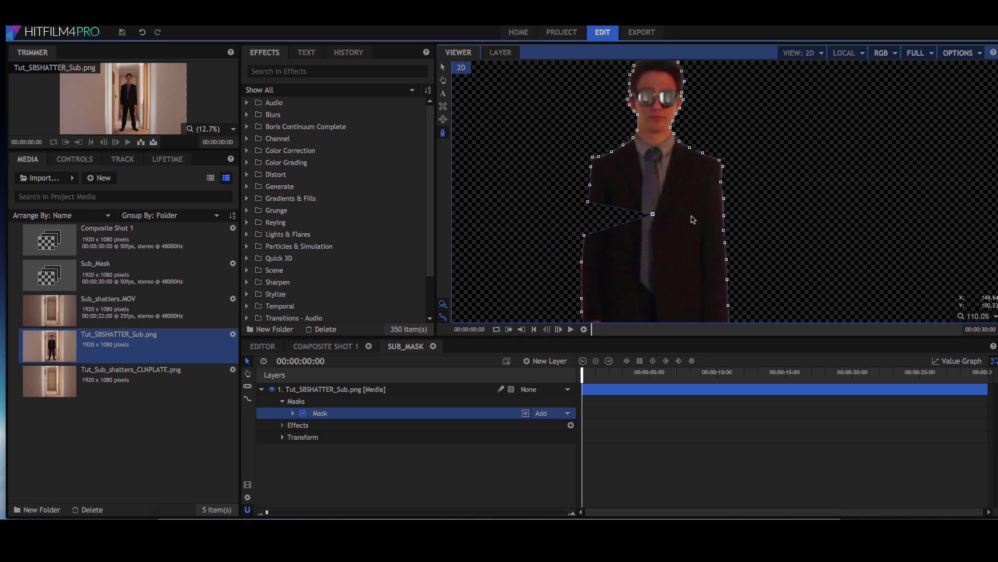
{"action": "left_click_drag", "start_coordinate": [622, 216], "coordinate": [595, 216]}
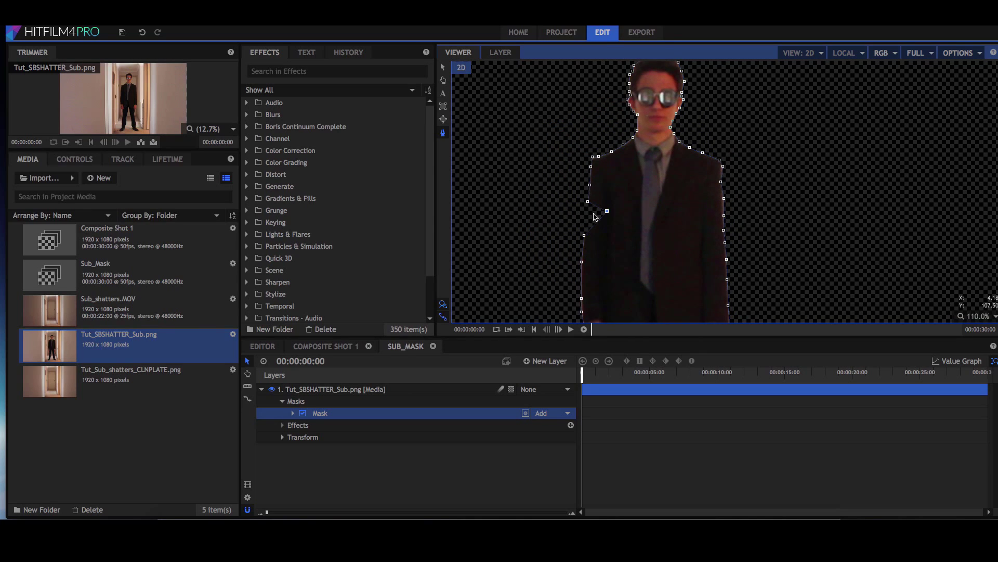
{"action": "scroll", "coordinate": [681, 217], "scroll_direction": "down", "scroll_amount": 4}
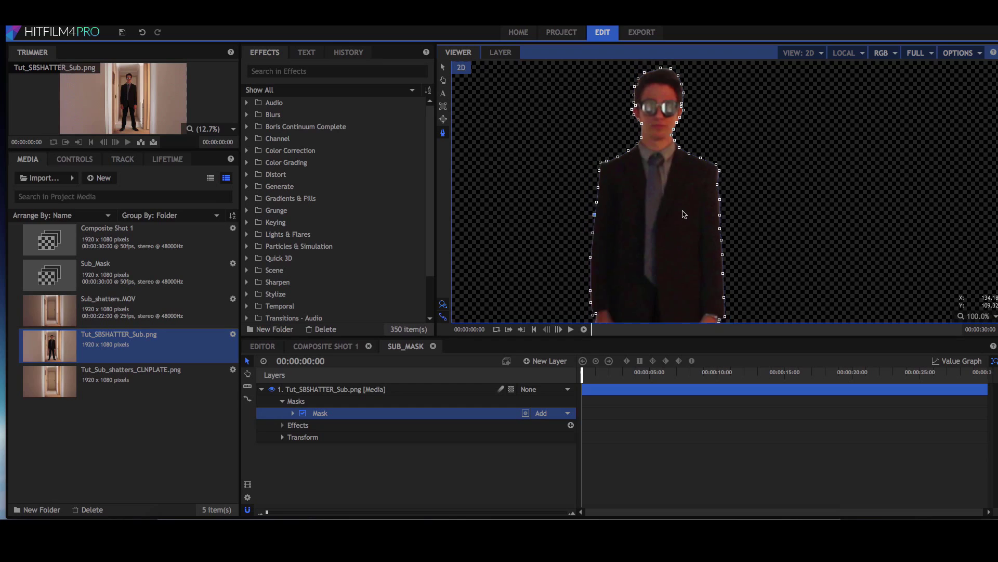
{"action": "middle_click_drag", "start_coordinate": [680, 221], "coordinate": [648, 151]}
Set the mask's Feather Strength to 1.5 px
{"action": "left_click", "coordinate": [443, 67]}
{"action": "left_click", "coordinate": [416, 459]}
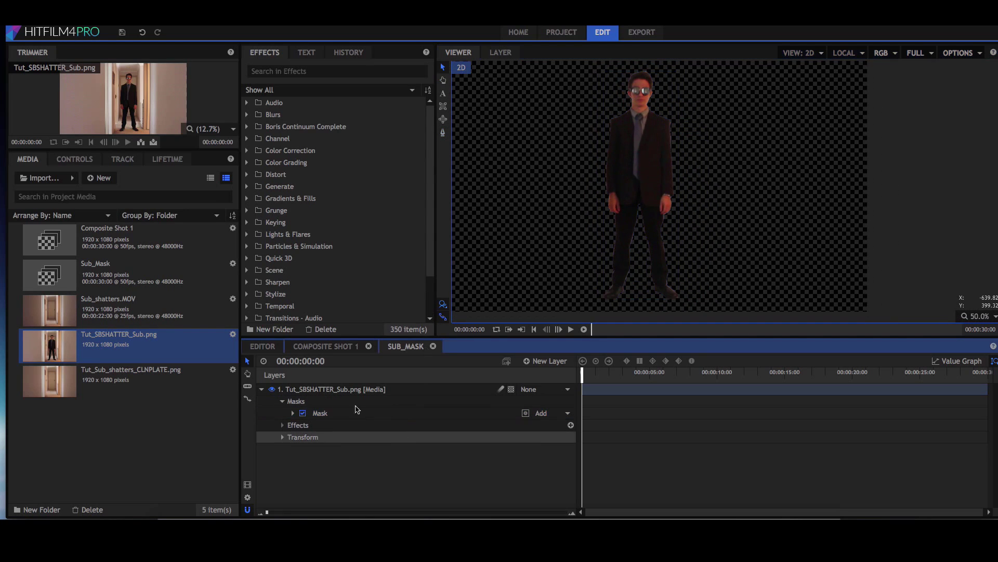
{"action": "left_click", "coordinate": [261, 389]}
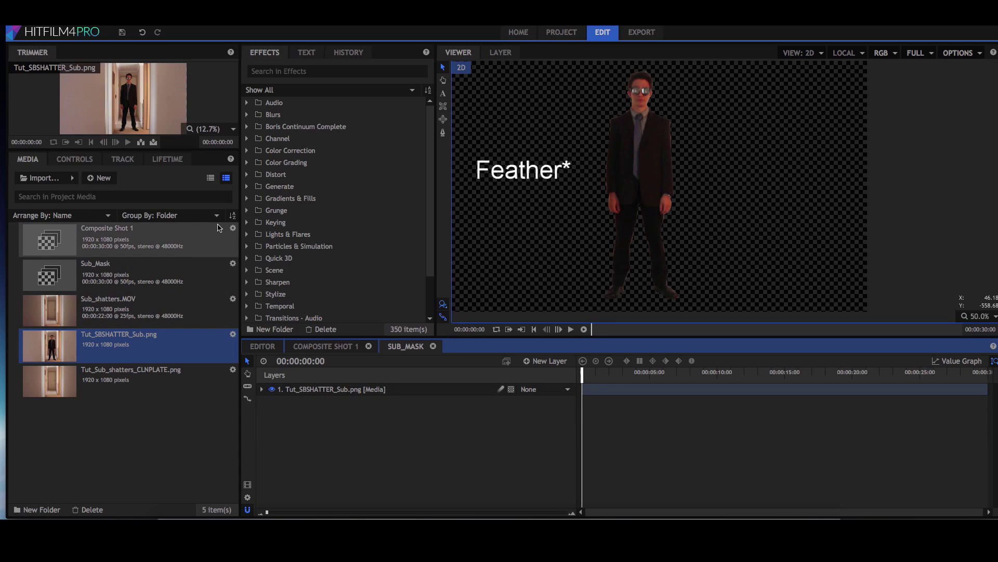
{"action": "left_click", "coordinate": [66, 157]}
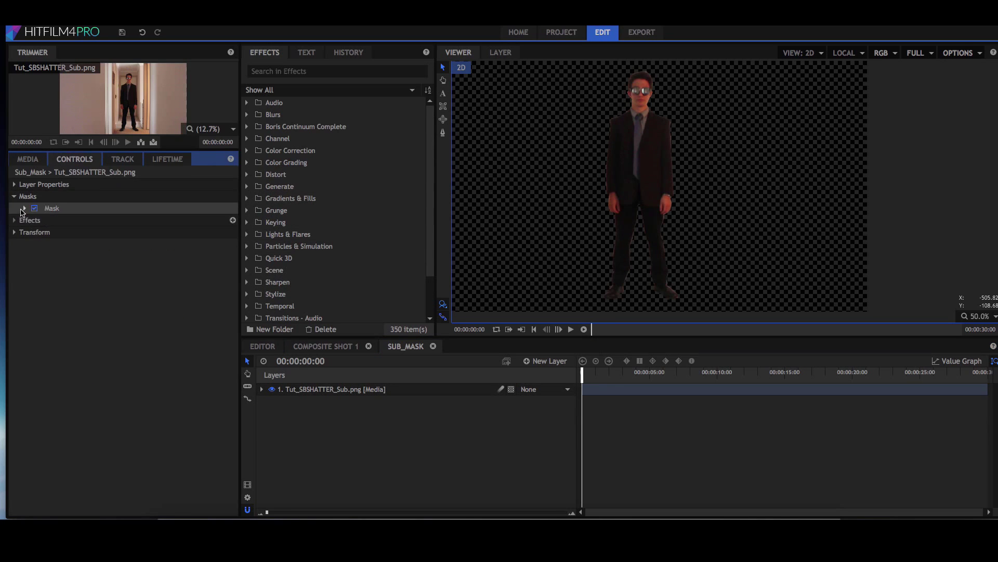
{"action": "left_click", "coordinate": [24, 208]}
{"action": "left_click", "coordinate": [35, 244]}
{"action": "left_click", "coordinate": [221, 280]}
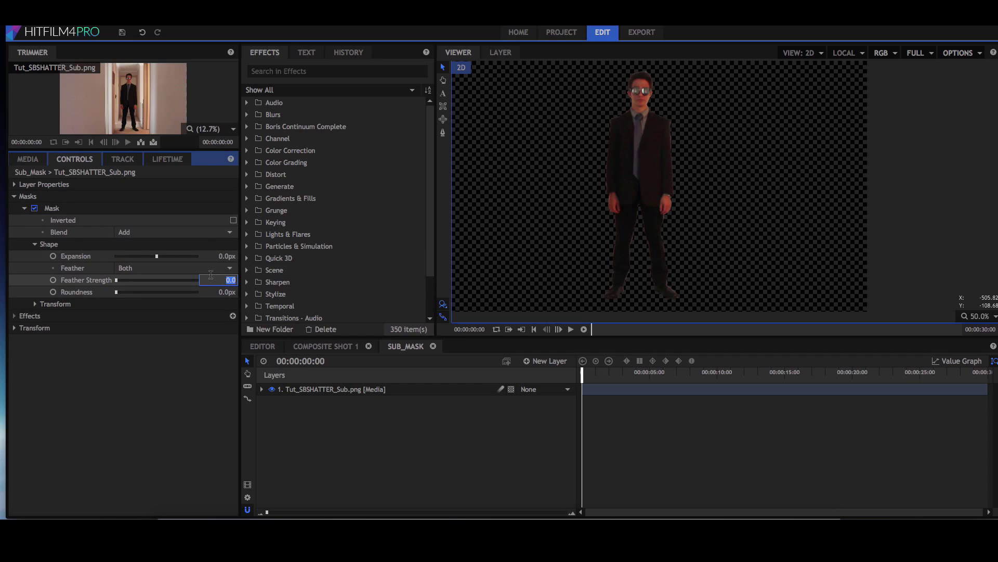
{"action": "type", "text": "1.5"}
{"action": "key", "text": "Return"}
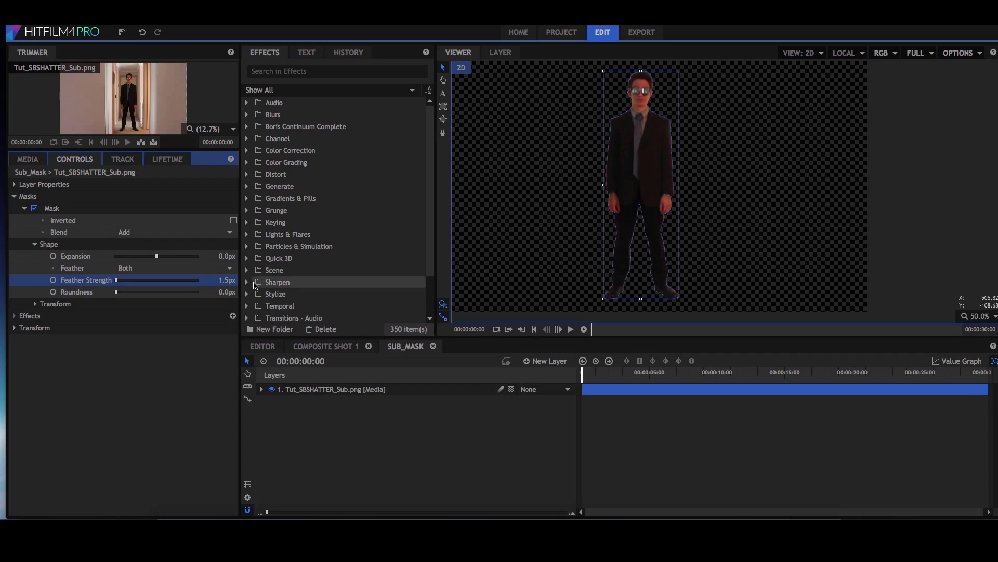
{"action": "left_click", "coordinate": [131, 355]}
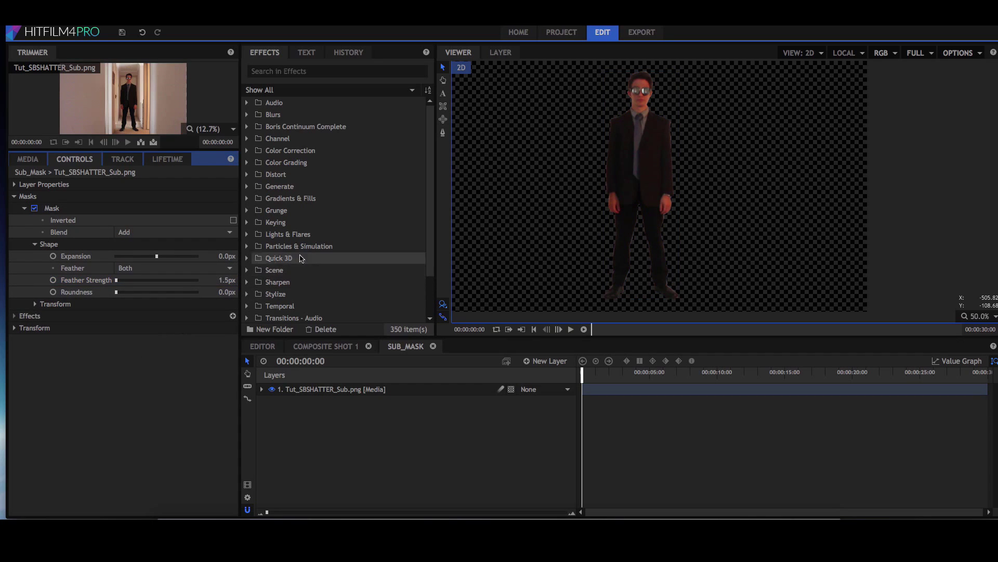
Export the current frame of the masked man to the Desktop as Tut_Sub_alpha
{"action": "left_click", "coordinate": [966, 56]}
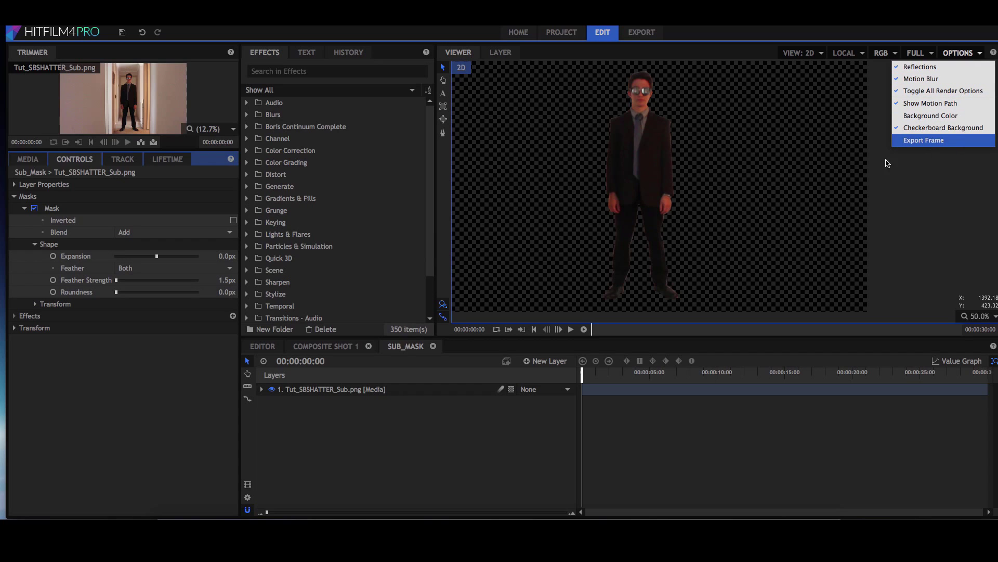
{"action": "left_click", "coordinate": [948, 140]}
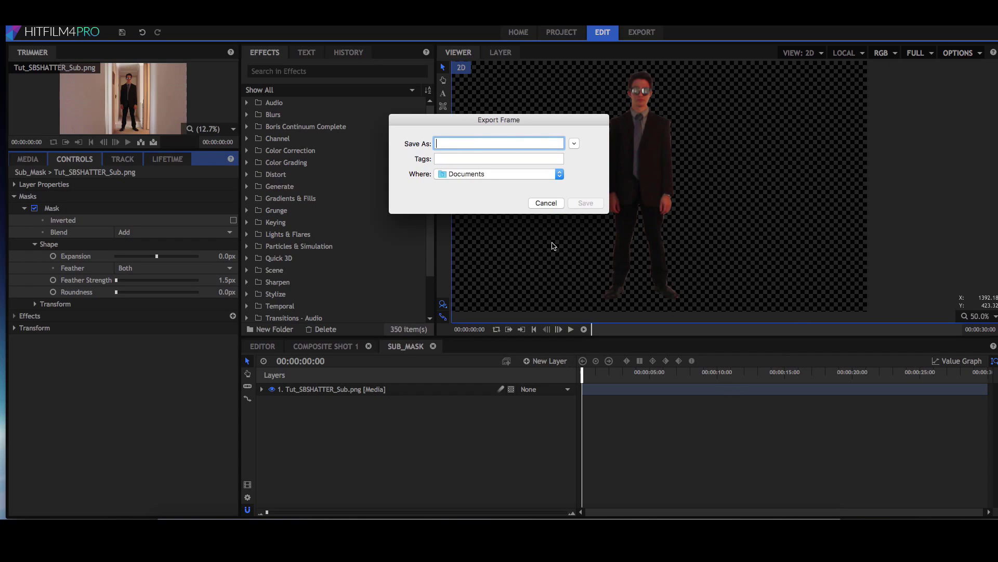
{"action": "type", "text": "Tut-"}
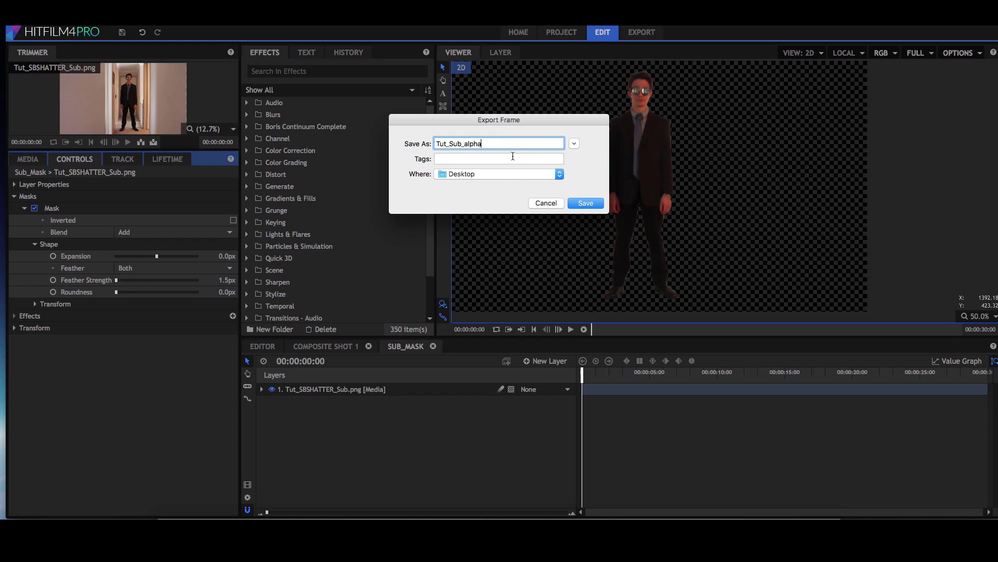
{"action": "left_click", "coordinate": [588, 208]}
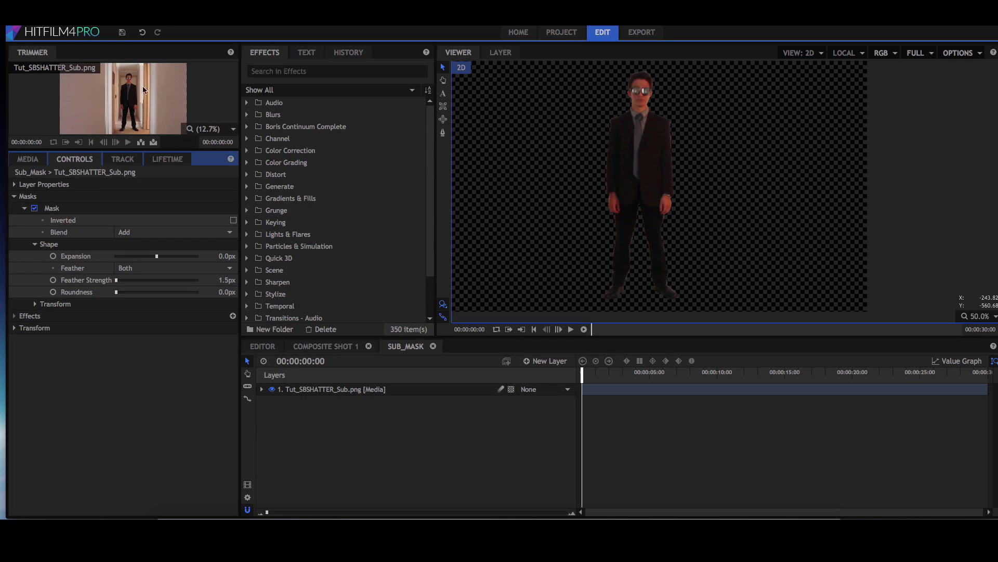
Save the project to the Desktop under a name beginning with Tut_sub_sh
{"action": "left_click", "coordinate": [119, 32]}
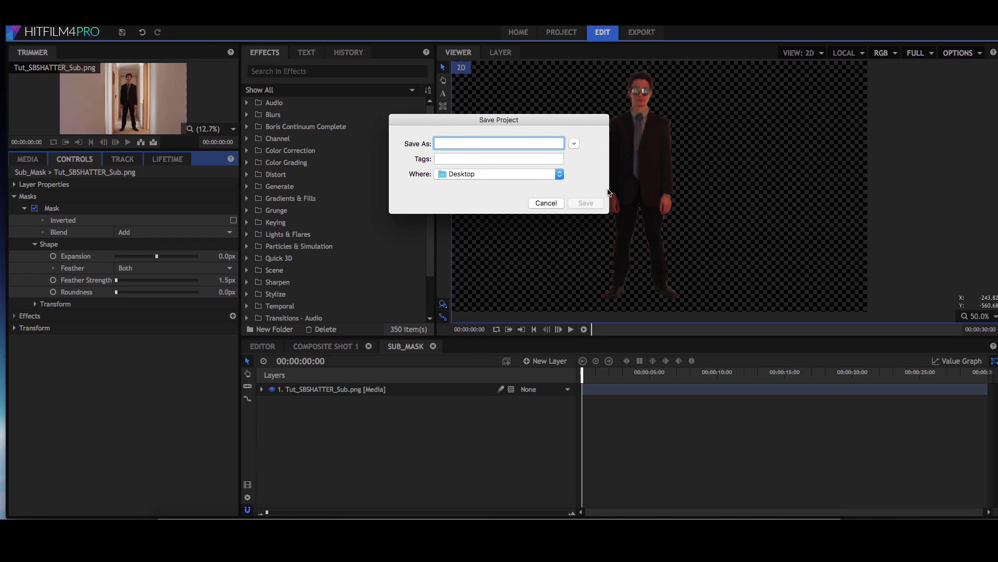
{"action": "type", "text": "Tut_sub_shtter"}
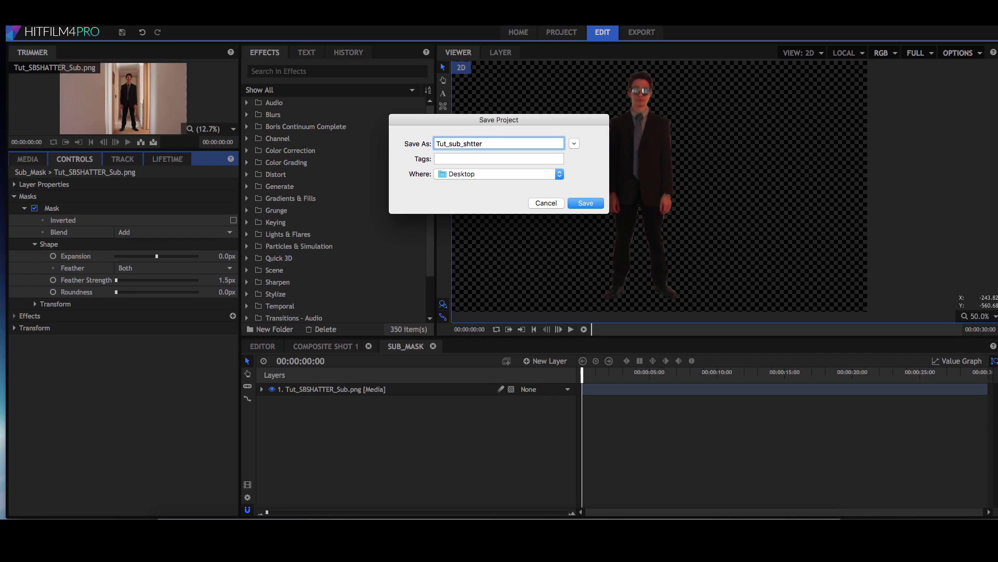
{"action": "key", "text": "Return"}
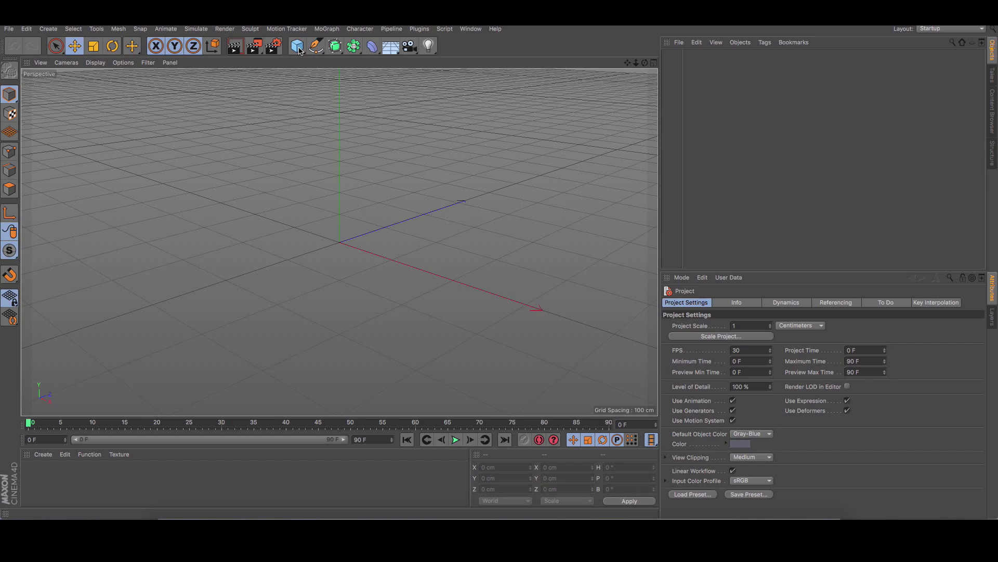
Switch to Cinema 4D and create materials from Tut_SBSHATTER_Sub.png, Tut_Sub_shatters_CLNPLATE.png and Tut_Sub_alpha.png on the Desktop, copying each image to the project location
{"action": "left_click_drag", "start_coordinate": [299, 51], "coordinate": [250, 192]}
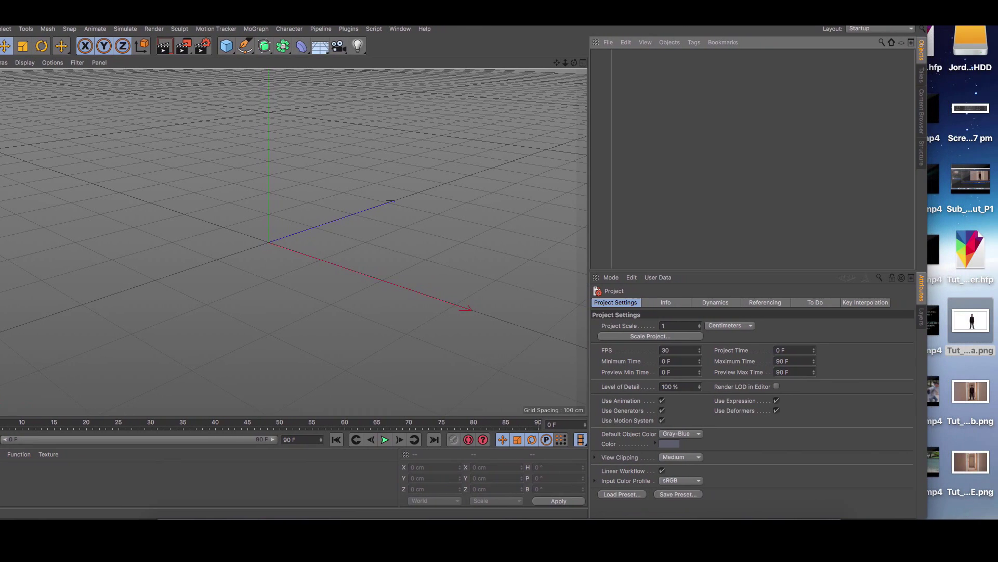
{"action": "left_click_drag", "start_coordinate": [974, 388], "coordinate": [293, 497]}
{"action": "left_click", "coordinate": [577, 183]}
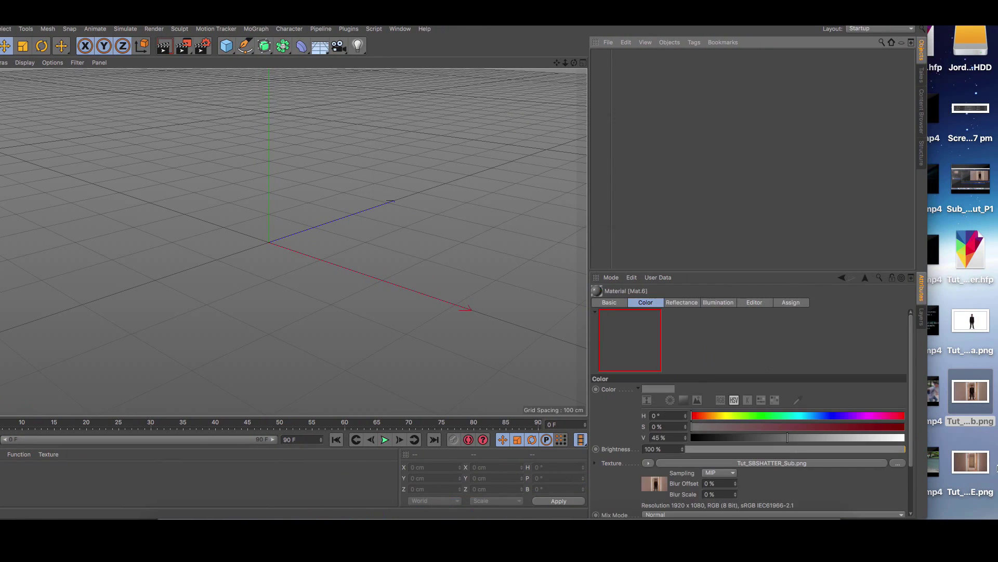
{"action": "left_click_drag", "start_coordinate": [970, 461], "coordinate": [327, 481]}
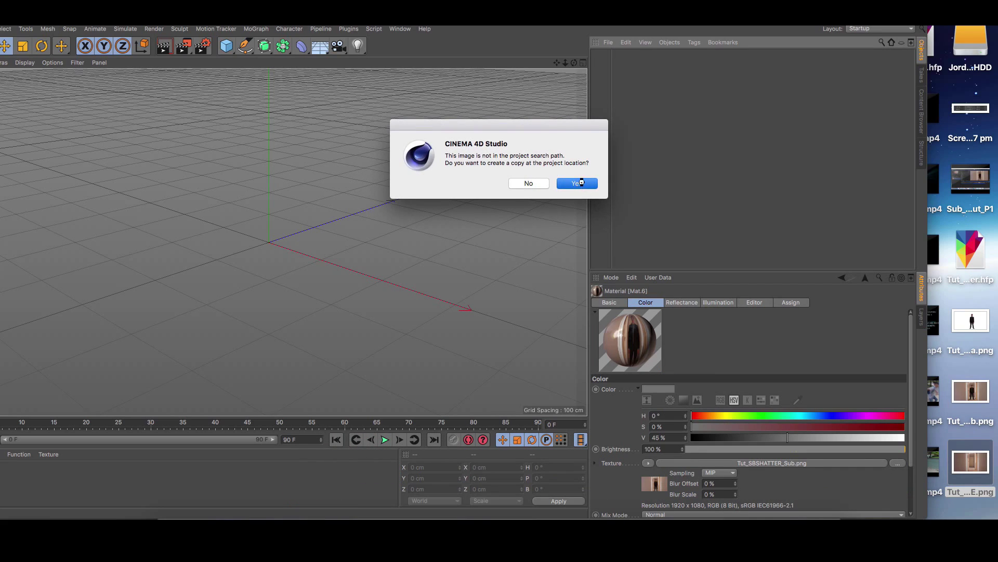
{"action": "left_click", "coordinate": [575, 183]}
{"action": "left_click", "coordinate": [970, 321]}
{"action": "left_click_drag", "start_coordinate": [970, 321], "coordinate": [296, 493]}
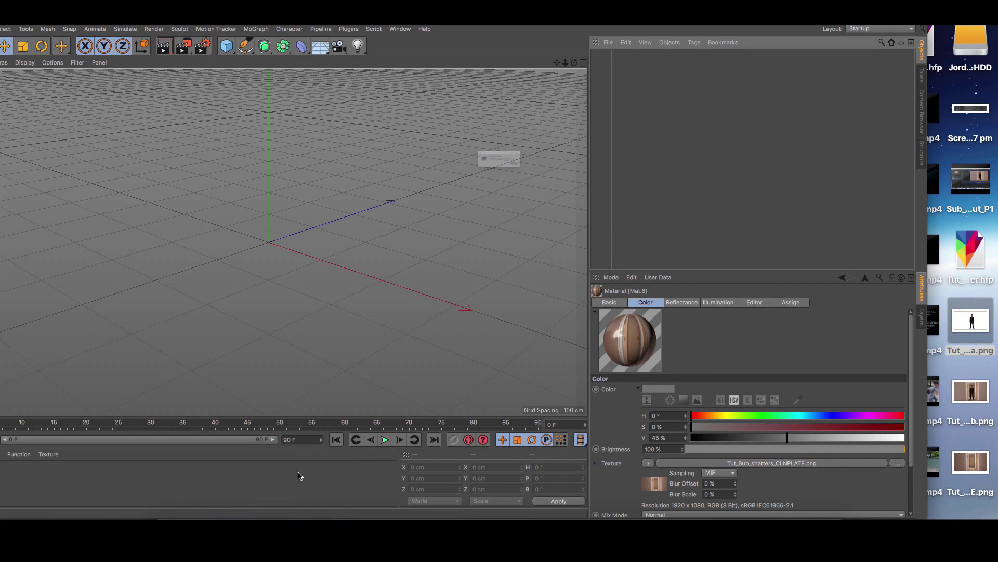
{"action": "left_click", "coordinate": [575, 185]}
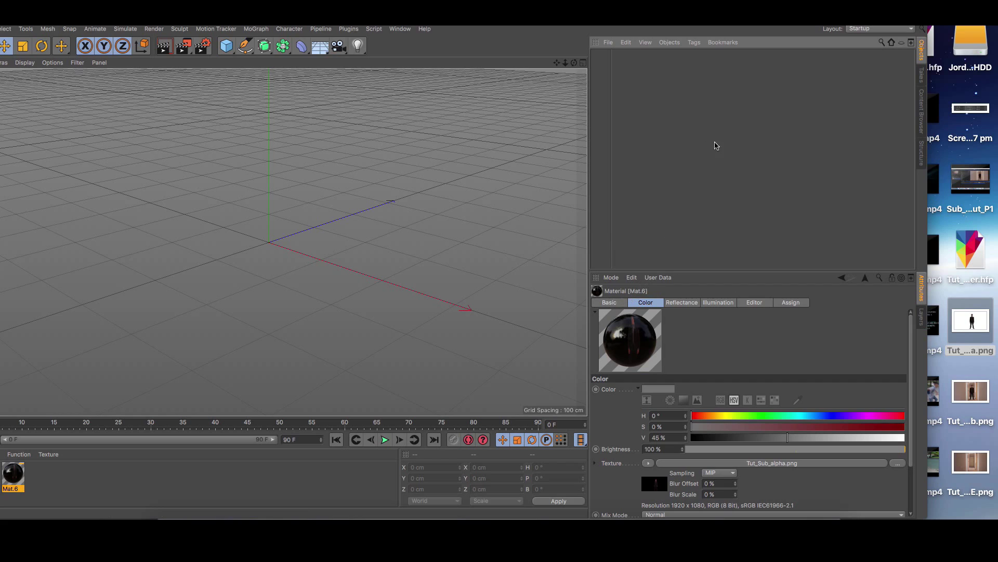
{"action": "left_click_drag", "start_coordinate": [537, 21], "coordinate": [609, 21]}
{"action": "left_click", "coordinate": [189, 468]}
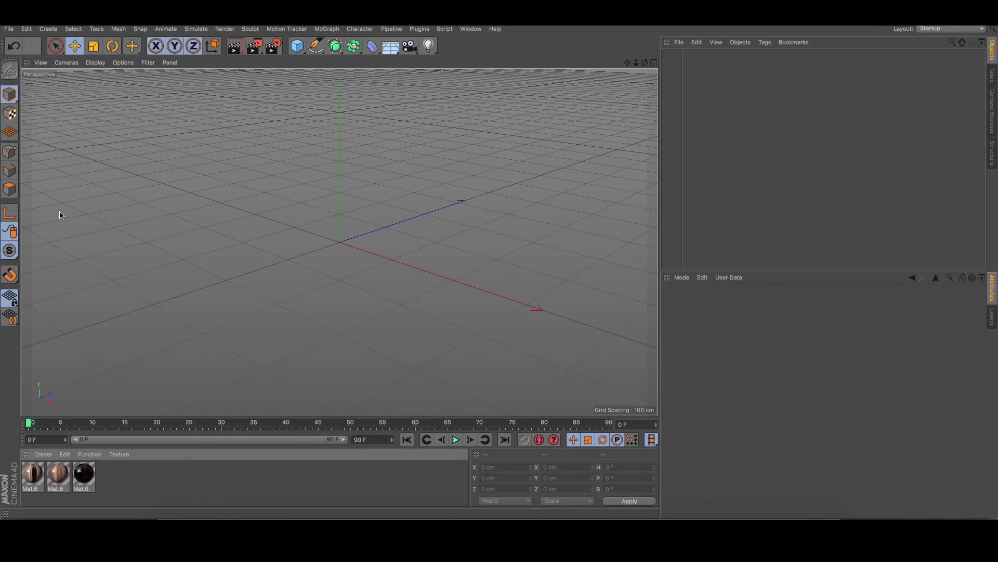
Add a Background object to the scene and apply the Tut_SBSHATTER_Sub.png material to it
{"action": "left_click", "coordinate": [49, 28]}
{"action": "mouse_move", "coordinate": [58, 106]}
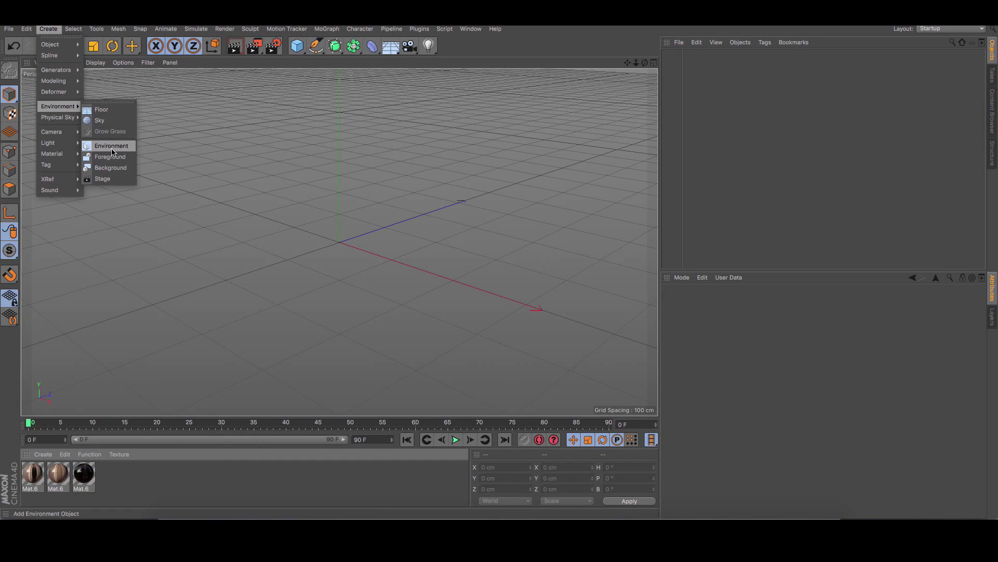
{"action": "left_click", "coordinate": [110, 167]}
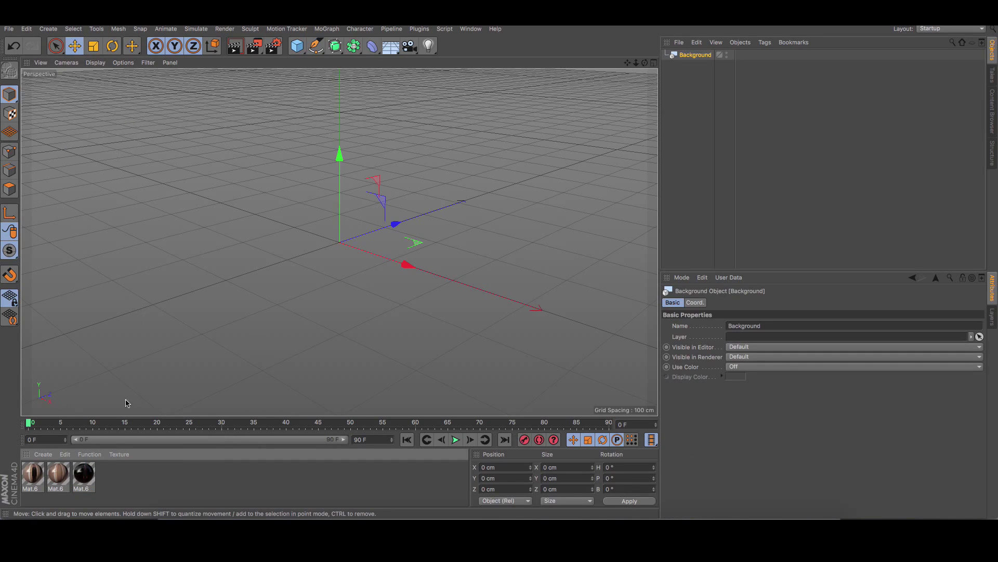
{"action": "left_click_drag", "start_coordinate": [32, 474], "coordinate": [708, 56]}
Trace the standing man's outline with a closed Bezier Pen spline, following his legs, shoes, jacket, hands and head
{"action": "left_click_drag", "start_coordinate": [522, 182], "coordinate": [574, 166], "text": "alt"}
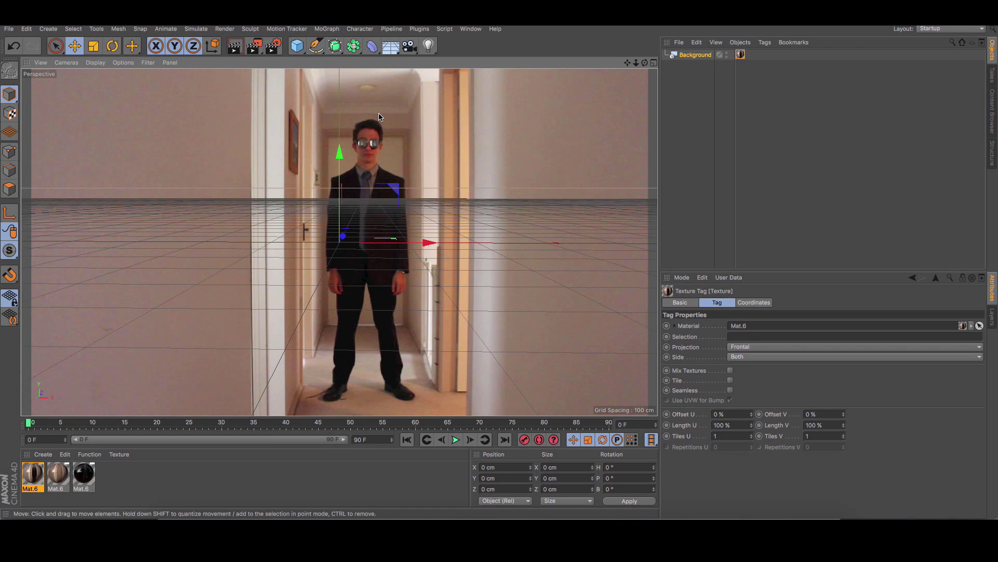
{"action": "left_click_drag", "start_coordinate": [387, 112], "coordinate": [398, 112], "text": "alt"}
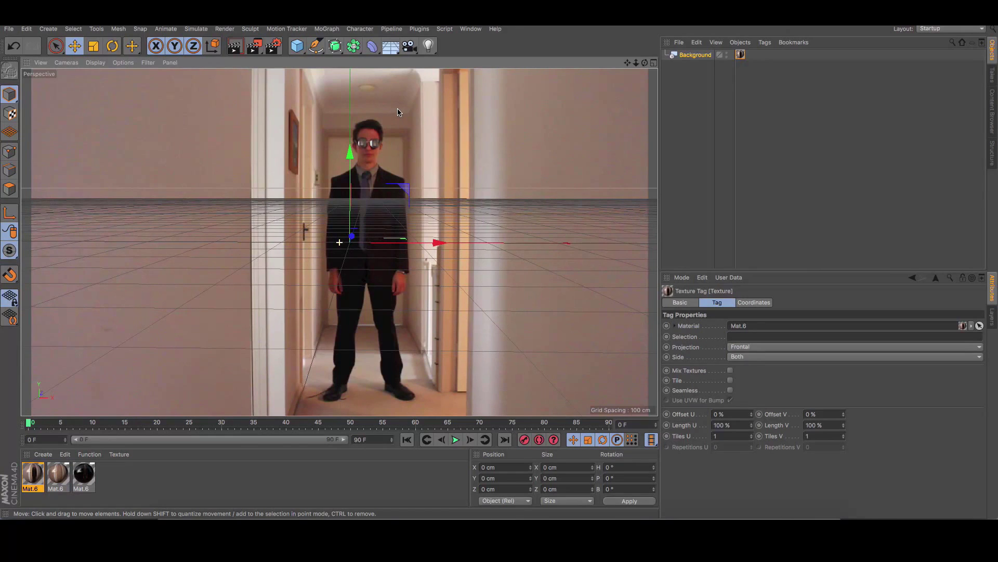
{"action": "left_click", "coordinate": [316, 46]}
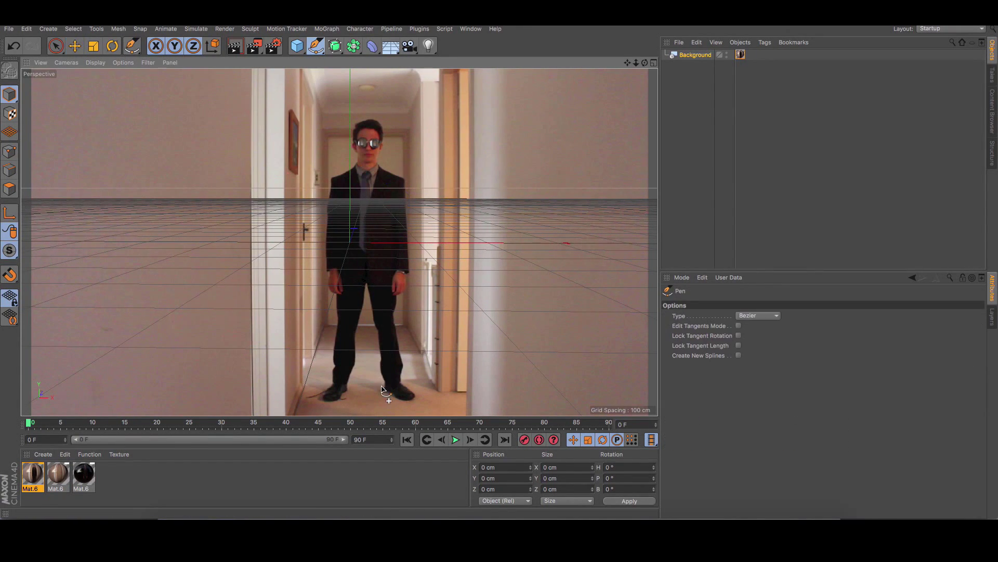
{"action": "left_click", "coordinate": [367, 285]}
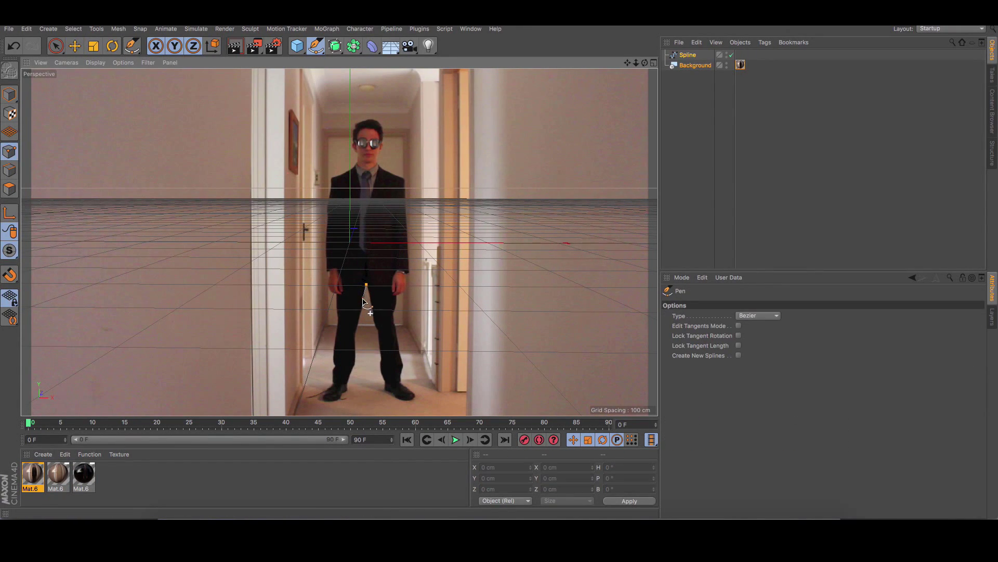
{"action": "left_click", "coordinate": [359, 316]}
{"action": "left_click", "coordinate": [355, 359]}
{"action": "left_click", "coordinate": [349, 374]}
{"action": "left_click", "coordinate": [337, 399]}
{"action": "left_click", "coordinate": [322, 395]}
{"action": "left_click", "coordinate": [329, 388]}
{"action": "left_click", "coordinate": [333, 380]}
{"action": "left_click", "coordinate": [332, 371]}
{"action": "left_click", "coordinate": [335, 343]}
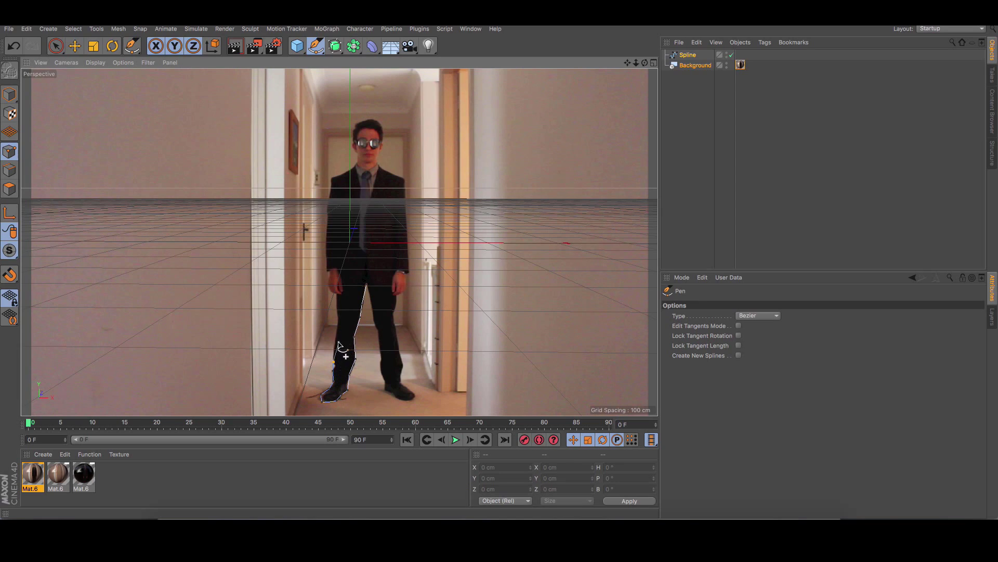
{"action": "left_click", "coordinate": [337, 295]}
{"action": "left_click", "coordinate": [329, 273]}
{"action": "left_click", "coordinate": [328, 208]}
{"action": "left_click", "coordinate": [331, 179]}
{"action": "left_click", "coordinate": [355, 161]}
{"action": "left_click", "coordinate": [353, 139]}
{"action": "left_click", "coordinate": [354, 124]}
{"action": "left_click", "coordinate": [366, 121]}
{"action": "left_click", "coordinate": [375, 119]}
{"action": "left_click", "coordinate": [383, 128]}
{"action": "left_click", "coordinate": [381, 140]}
{"action": "left_click", "coordinate": [380, 165]}
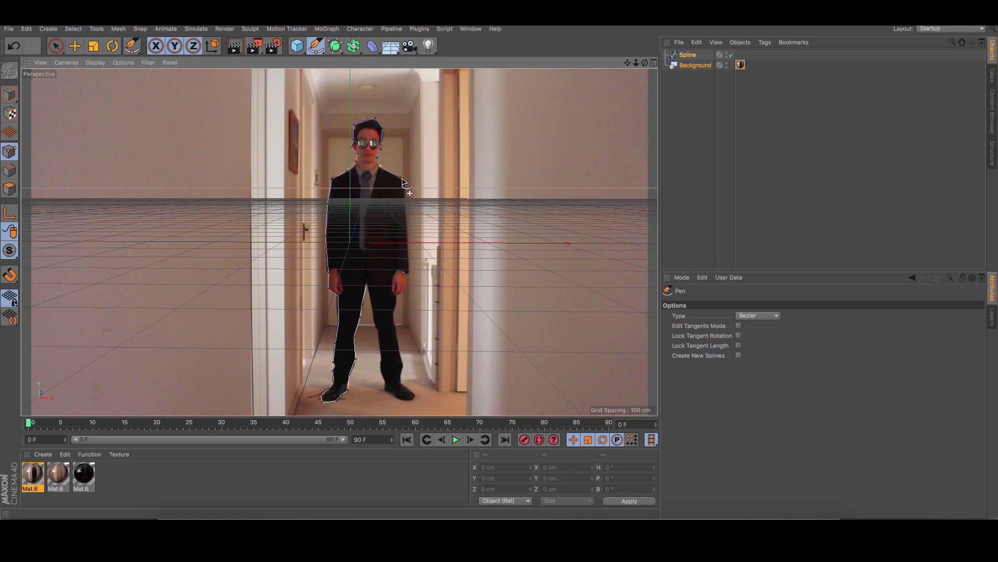
{"action": "left_click", "coordinate": [405, 274]}
{"action": "left_click", "coordinate": [392, 319]}
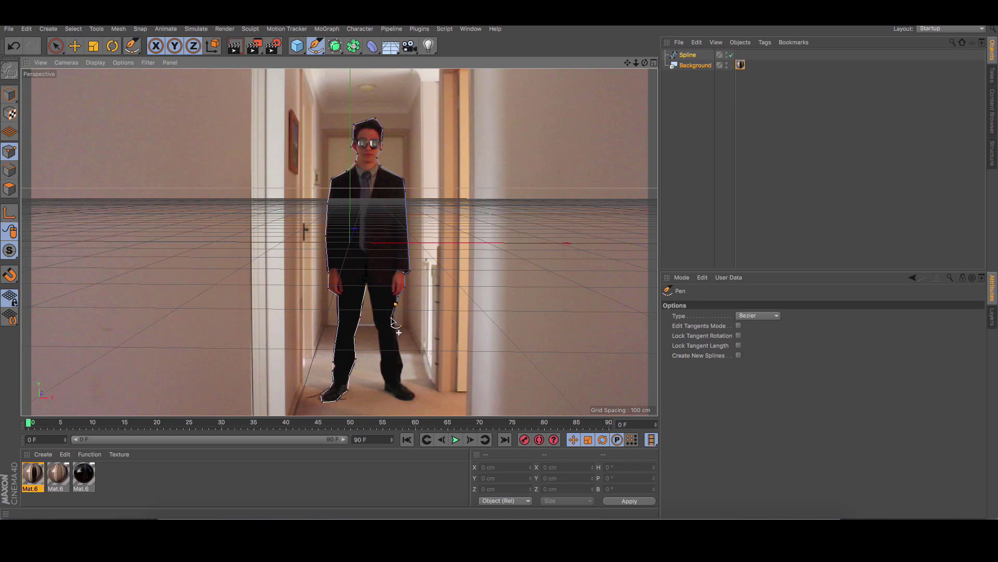
{"action": "left_click", "coordinate": [401, 376]}
{"action": "left_click", "coordinate": [401, 384]}
{"action": "left_click", "coordinate": [414, 392]}
{"action": "left_click", "coordinate": [414, 398]}
{"action": "left_click", "coordinate": [400, 399]}
{"action": "left_click", "coordinate": [385, 390]}
{"action": "left_click", "coordinate": [384, 380]}
{"action": "left_click", "coordinate": [380, 370]}
{"action": "left_click", "coordinate": [380, 360]}
{"action": "left_click", "coordinate": [375, 323]}
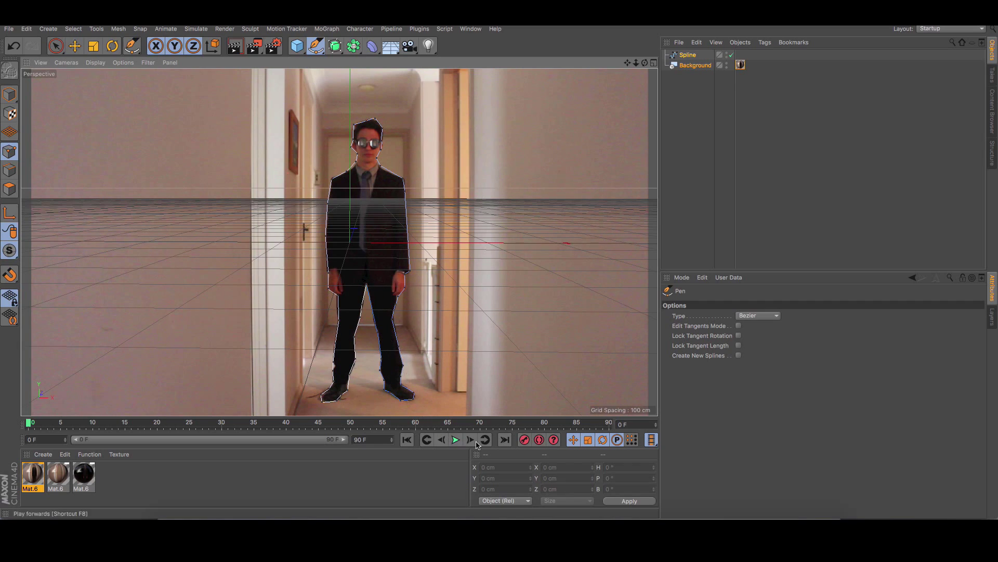
{"action": "left_click", "coordinate": [74, 46]}
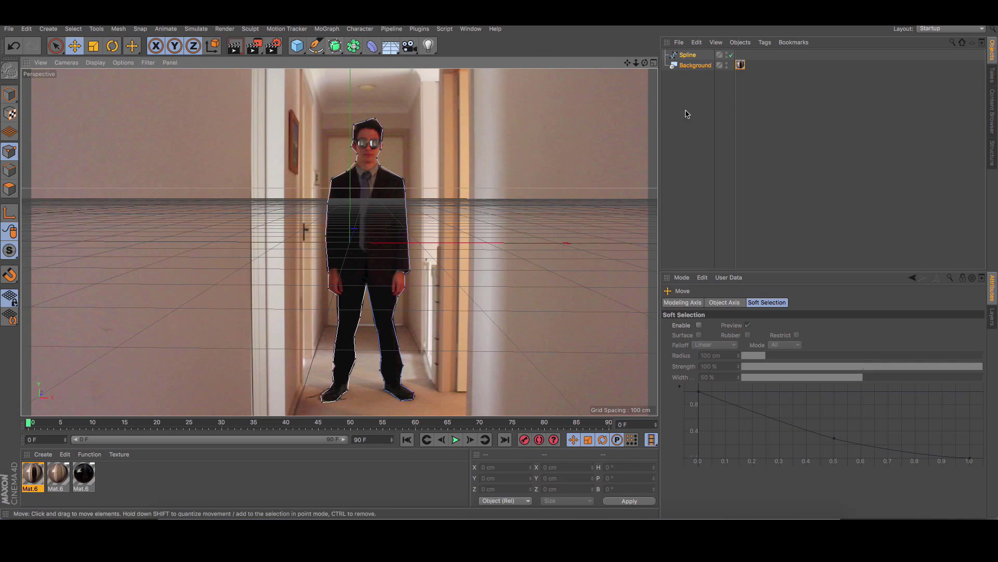
Add an Extrude generator and make the man-outline Spline its child
{"action": "left_click", "coordinate": [688, 55]}
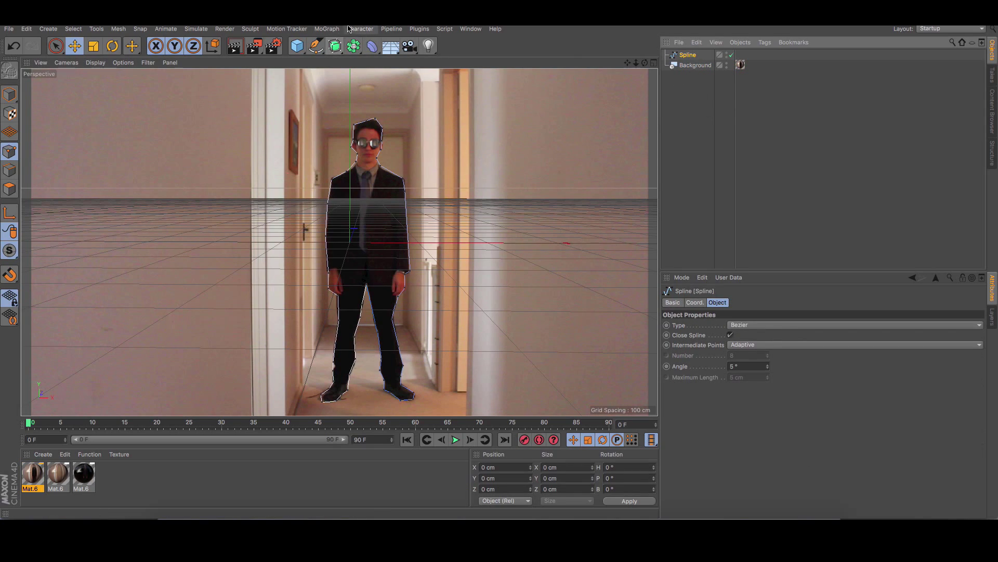
{"action": "left_click", "coordinate": [354, 46]}
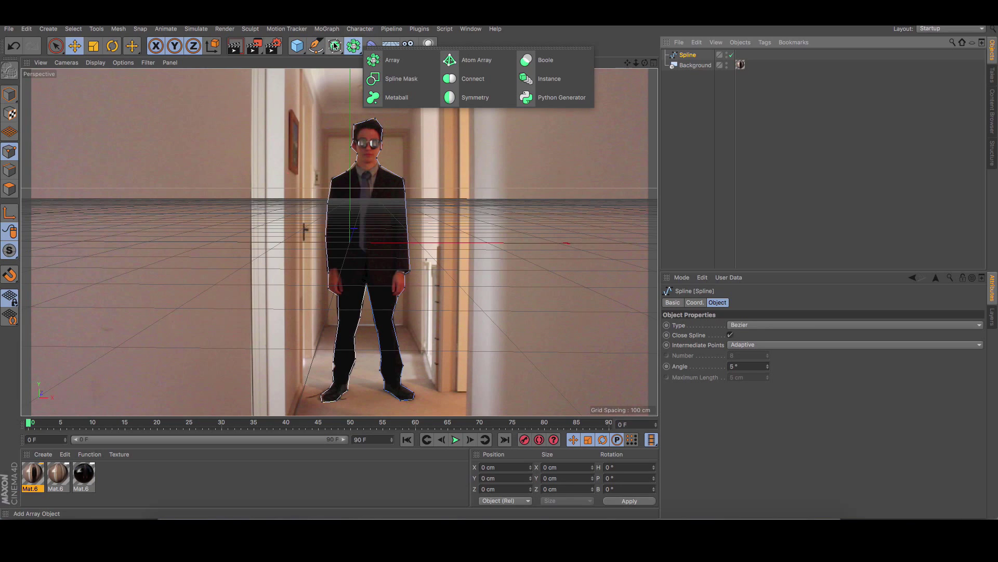
{"action": "left_click", "coordinate": [334, 46]}
{"action": "left_click", "coordinate": [468, 59]}
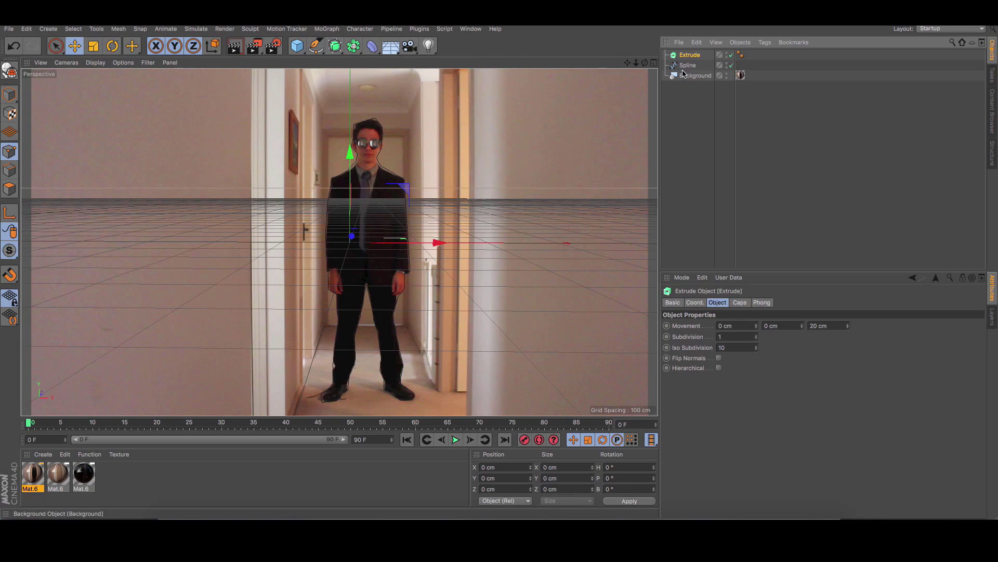
{"action": "left_click_drag", "start_coordinate": [686, 66], "coordinate": [693, 57]}
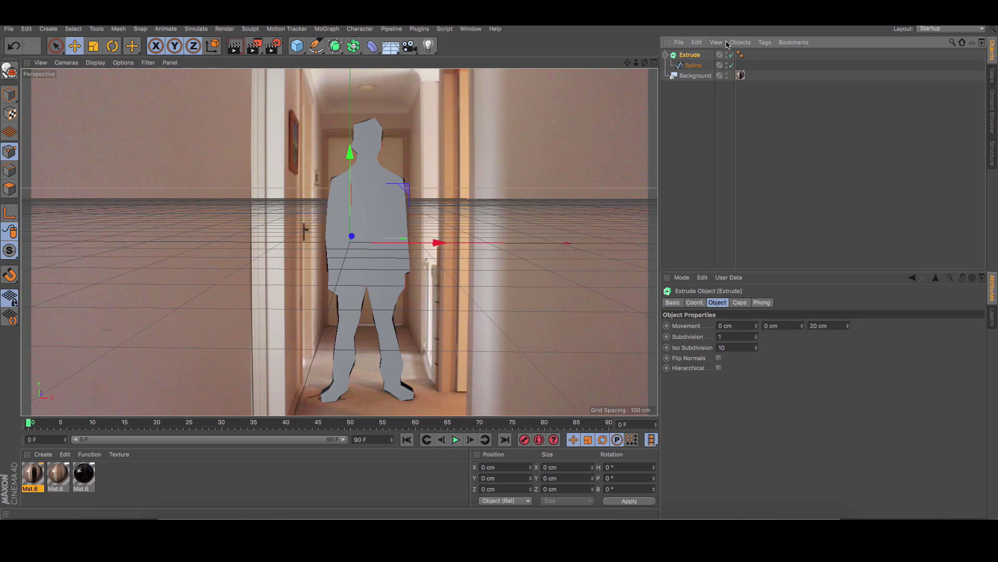
Create a polygon copy of the Extrude with Current State to Object and check the parts it contains
{"action": "left_click", "coordinate": [743, 43]}
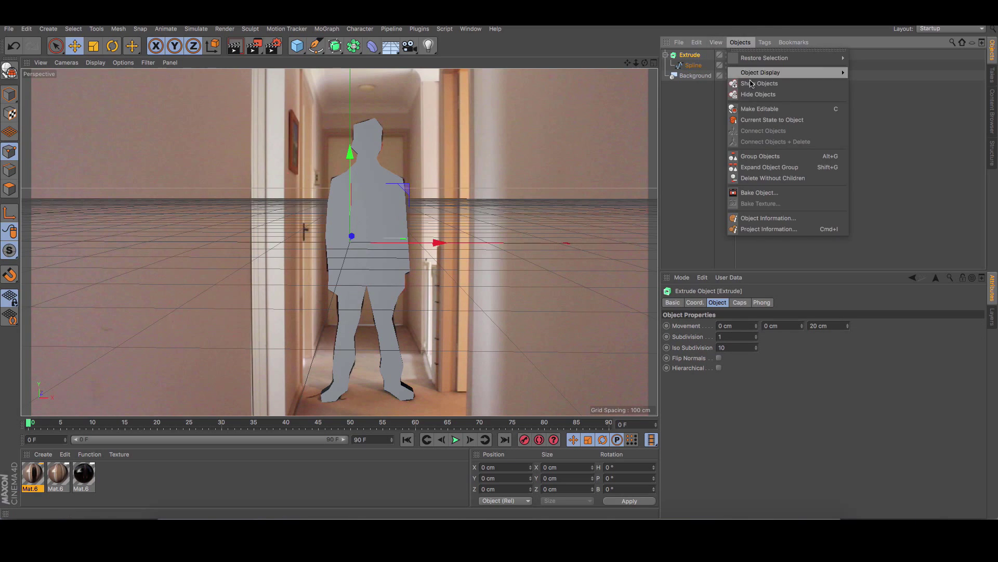
{"action": "left_click", "coordinate": [770, 120]}
{"action": "left_click", "coordinate": [698, 77]}
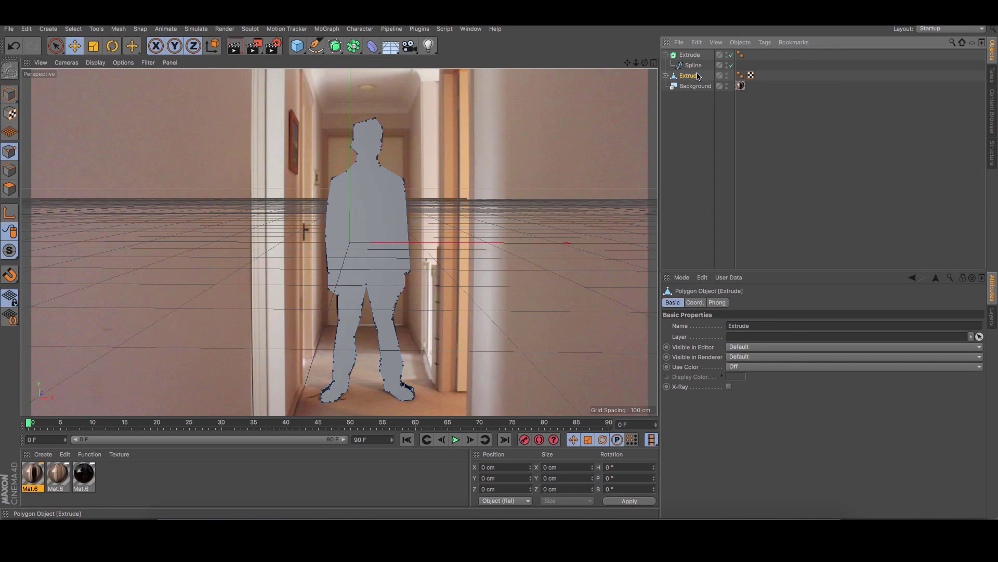
{"action": "left_click", "coordinate": [666, 76]}
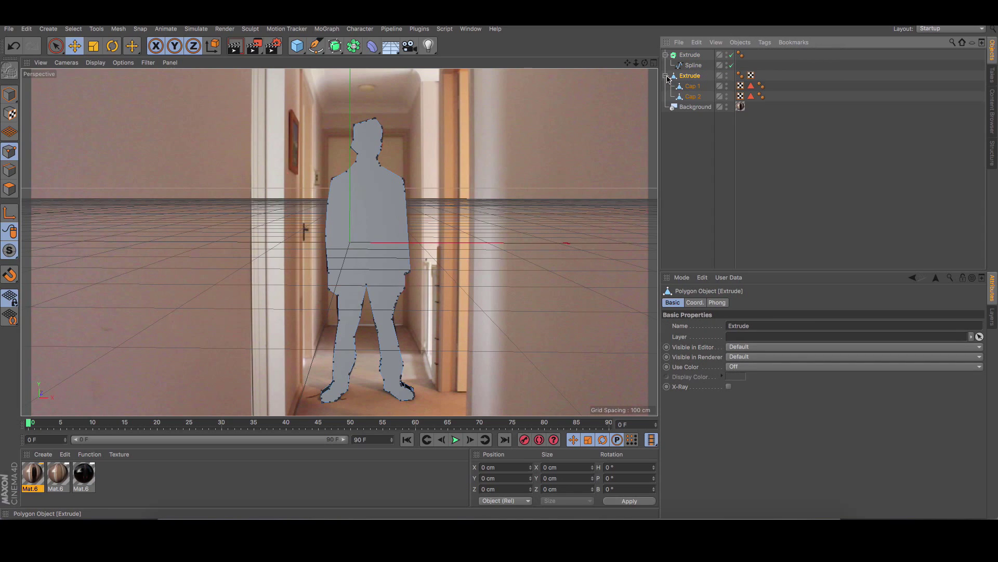
{"action": "left_click", "coordinate": [666, 77]}
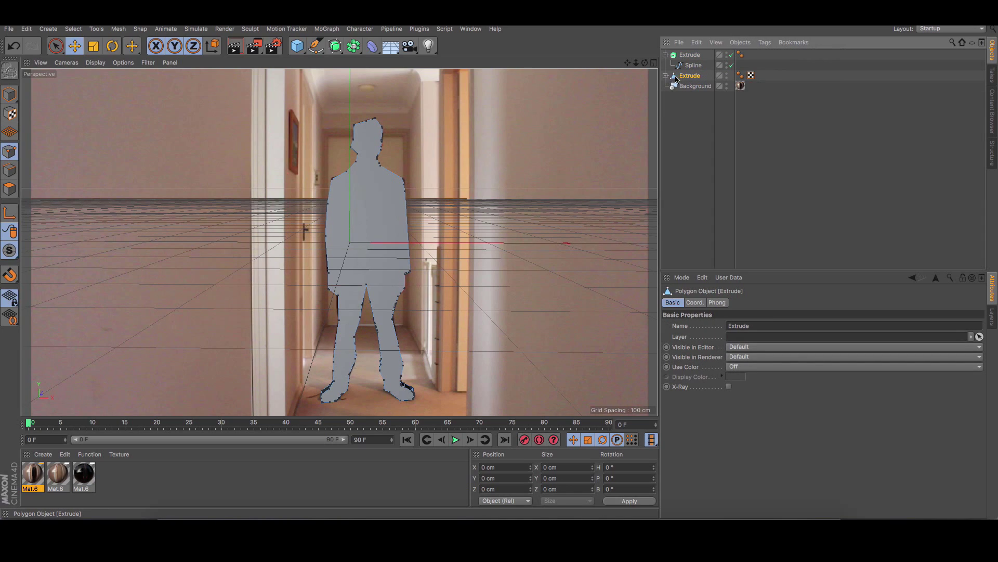
Disable the original Extrude generator and move it below Background in the object hierarchy
{"action": "left_click", "coordinate": [694, 57]}
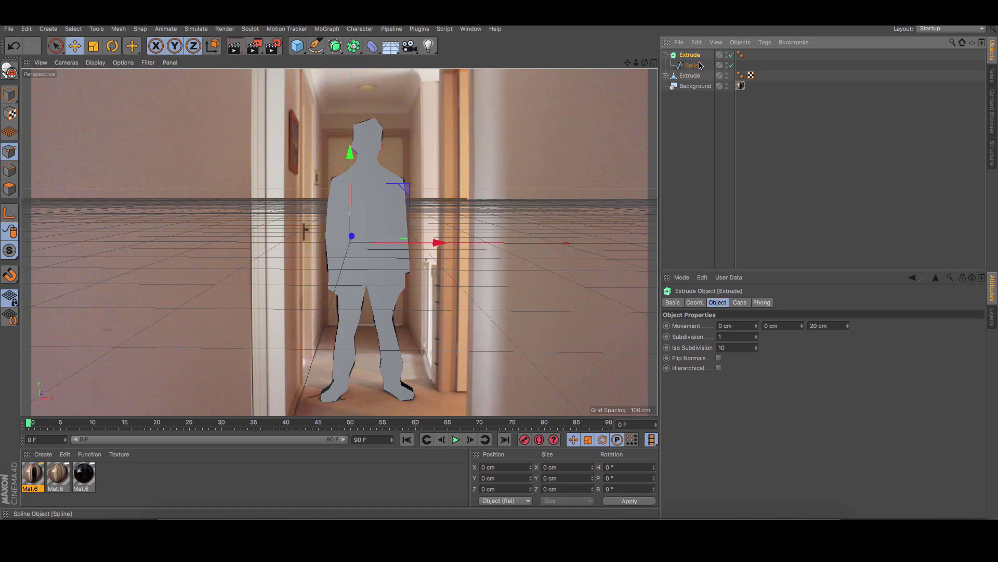
{"action": "left_click", "coordinate": [666, 55]}
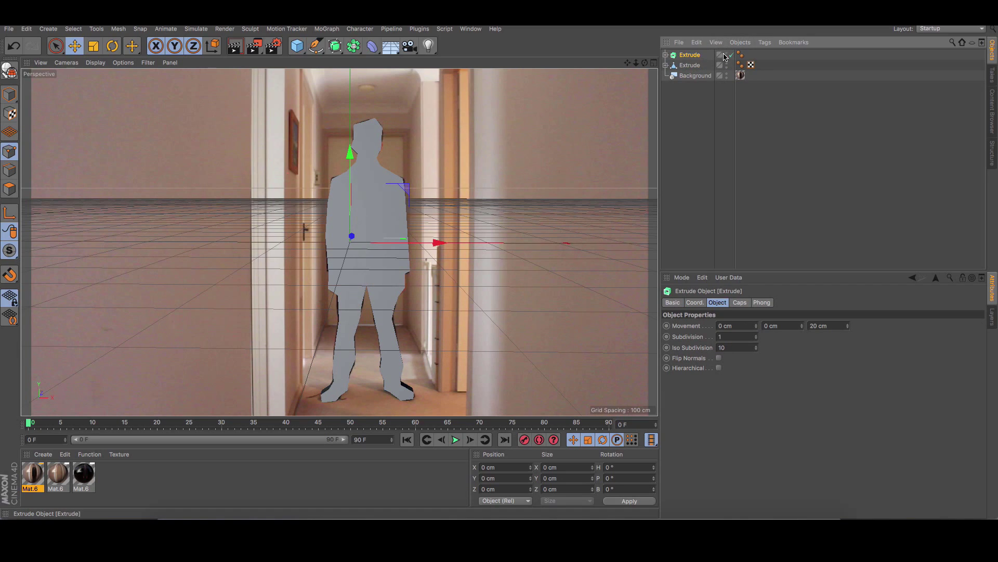
{"action": "left_click_drag", "start_coordinate": [689, 58], "coordinate": [696, 82]}
Merge the polygon Extrude with its Cap 1 and Cap 2 into one mesh using Connect Objects + Delete
{"action": "left_click", "coordinate": [692, 55]}
{"action": "left_click", "coordinate": [743, 43]}
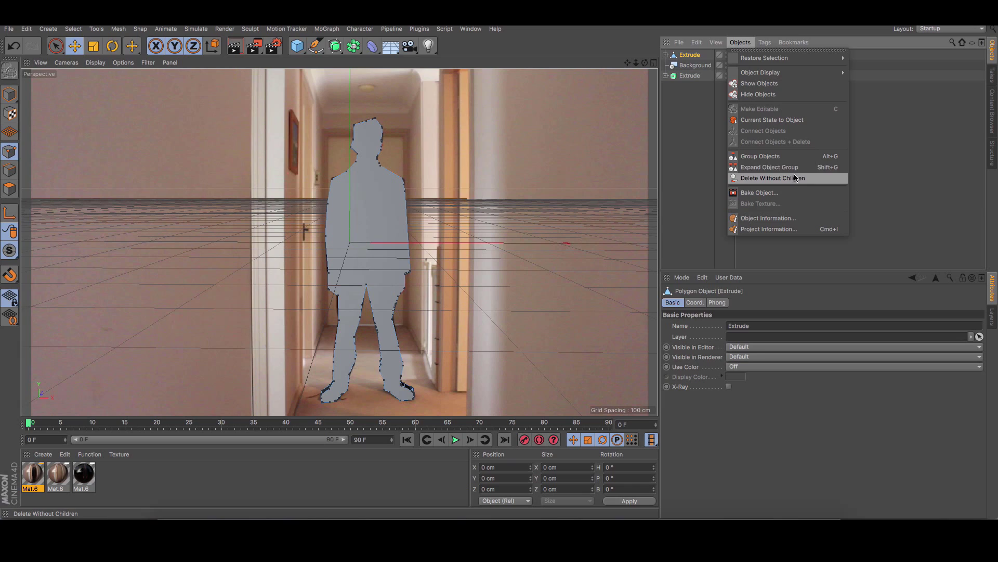
{"action": "left_click", "coordinate": [682, 57]}
{"action": "left_click", "coordinate": [665, 54]}
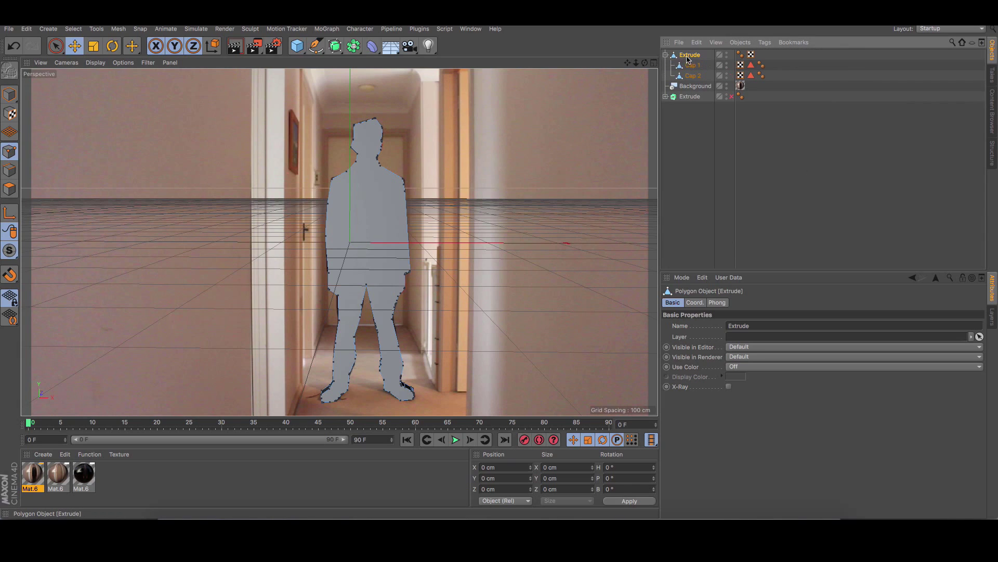
{"action": "left_click", "coordinate": [693, 75], "text": "shift"}
{"action": "left_click", "coordinate": [740, 42]}
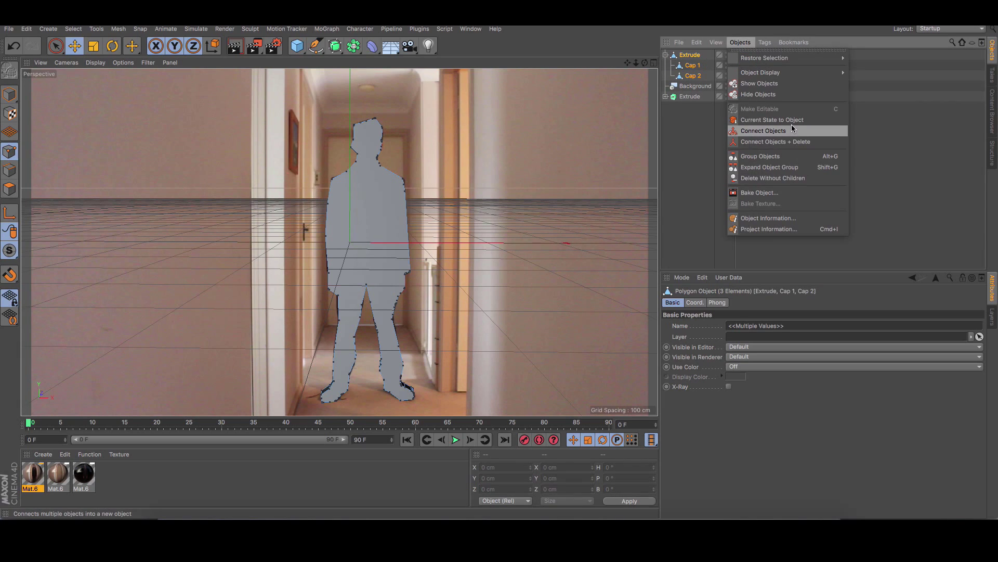
{"action": "left_click", "coordinate": [803, 142]}
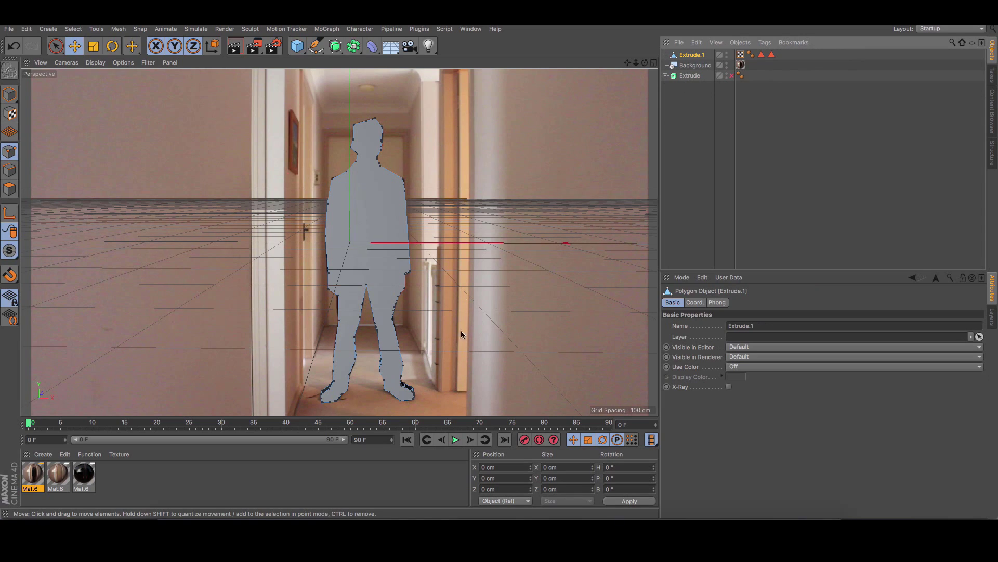
Rename the merged silhouette mesh as Sub
{"action": "double_click", "coordinate": [683, 55]}
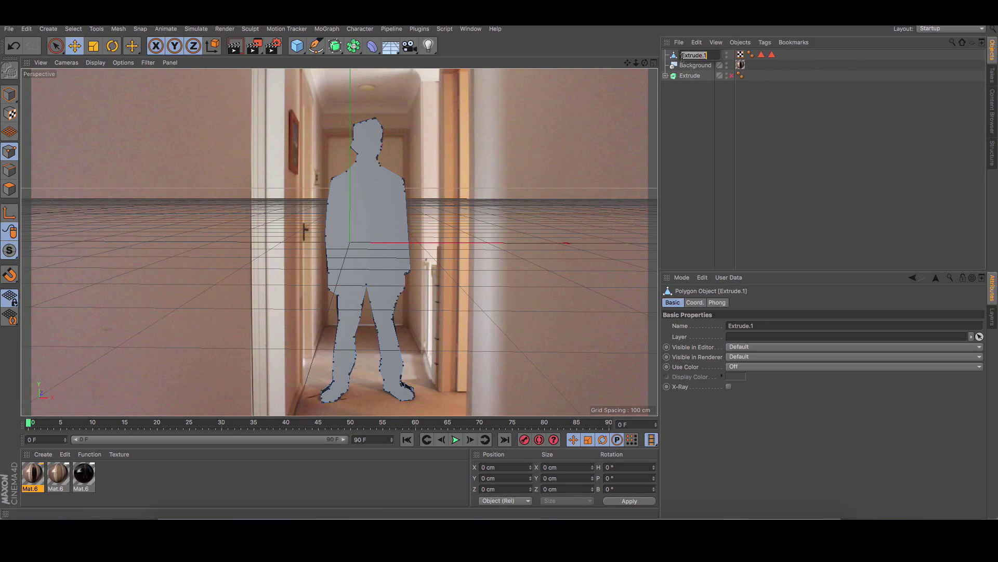
{"action": "type", "text": "s"}
{"action": "key", "text": "Return"}
{"action": "left_click", "coordinate": [687, 83]}
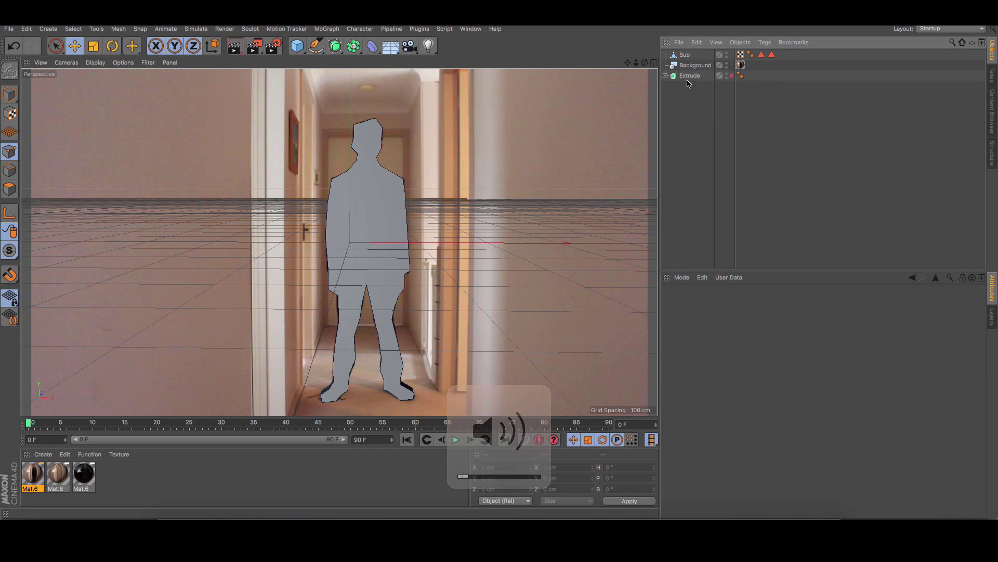
{"action": "left_click", "coordinate": [683, 55]}
{"action": "left_click", "coordinate": [695, 66]}
{"action": "left_click", "coordinate": [695, 76]}
{"action": "left_click", "coordinate": [696, 85]}
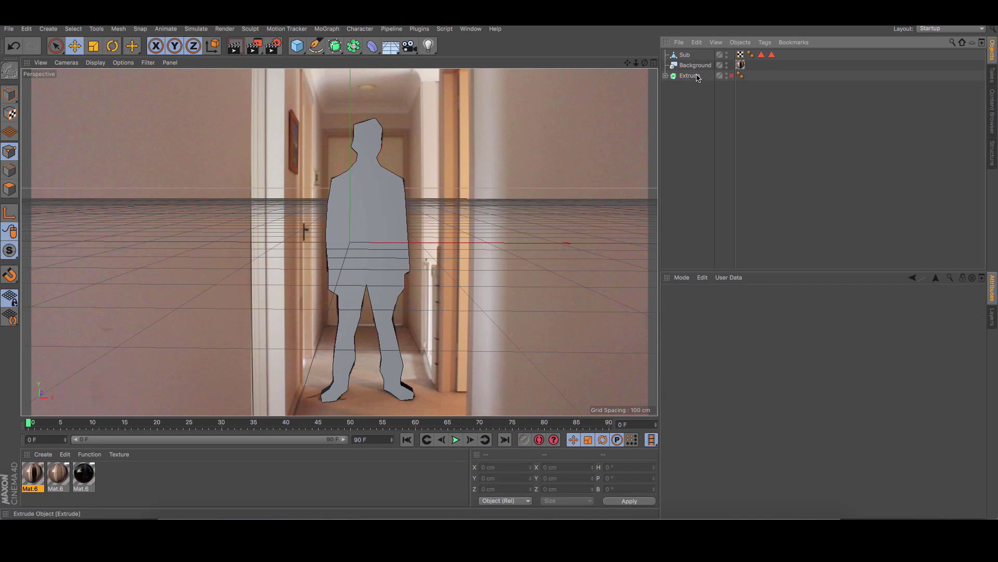
Apply the black material made from Tut_Sub_alpha.png to the Sub mesh and set its texture projection to Flat
{"action": "left_click", "coordinate": [685, 55]}
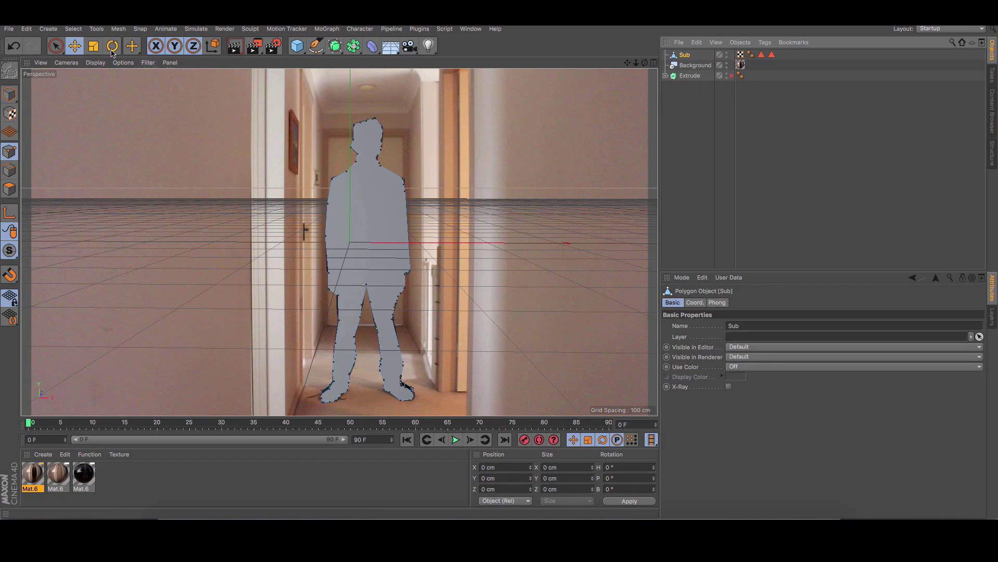
{"action": "left_click_drag", "start_coordinate": [83, 474], "coordinate": [409, 231]}
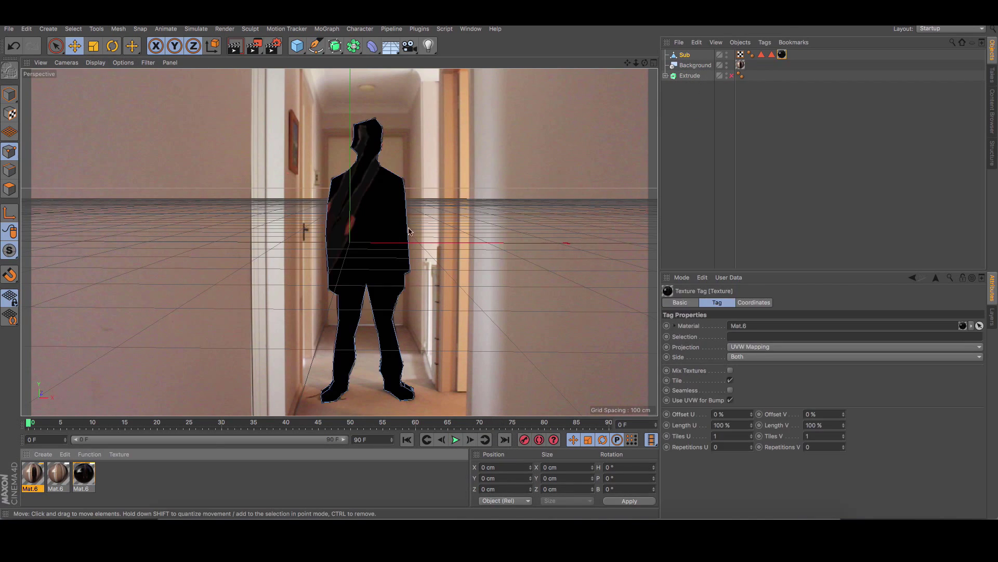
{"action": "left_click", "coordinate": [743, 347]}
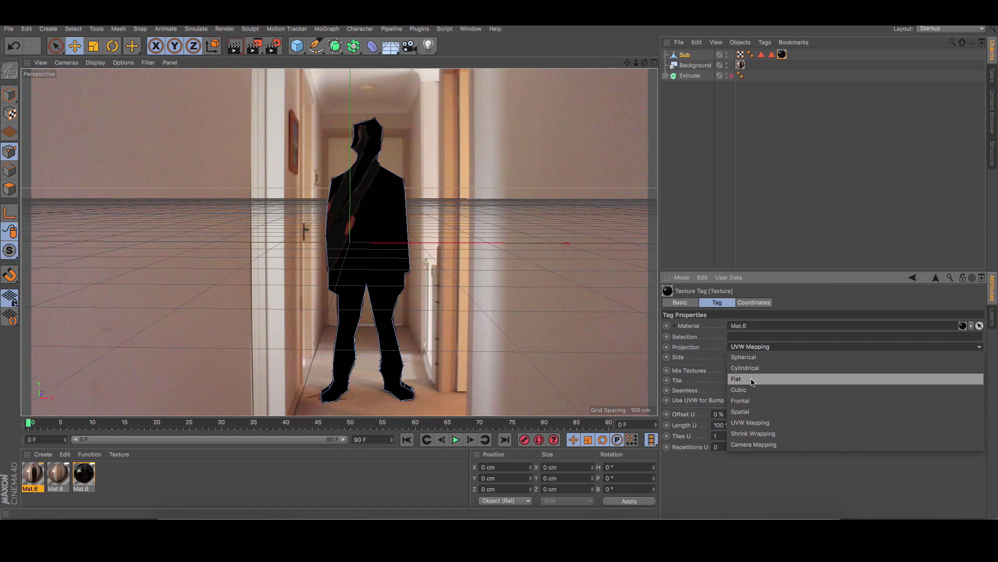
{"action": "left_click", "coordinate": [750, 380]}
Try out different Offset U values for the flat texture on Sub, ending at 96 %
{"action": "left_click", "coordinate": [735, 412]}
{"action": "scroll", "coordinate": [735, 411], "scroll_direction": "down", "scroll_amount": 10}
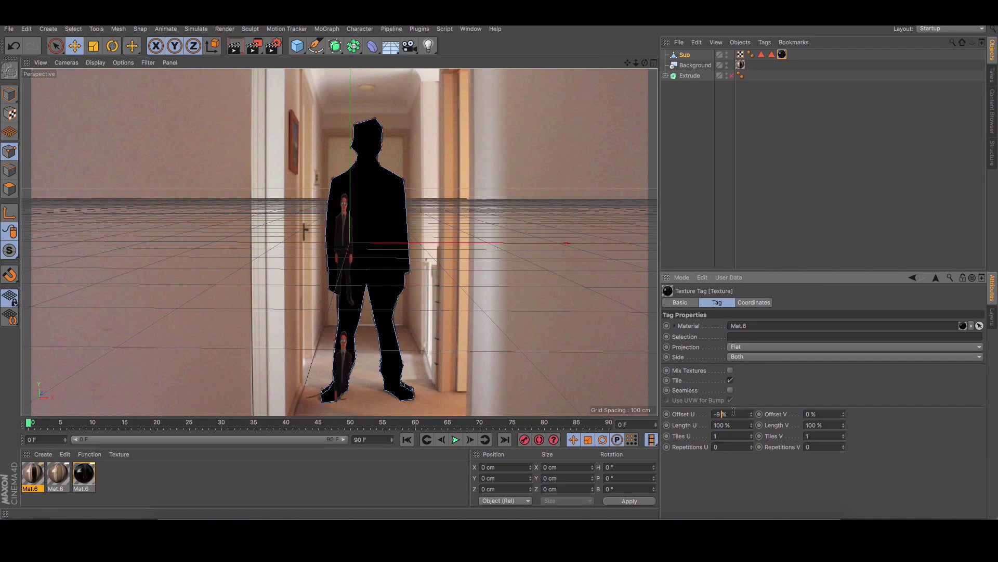
{"action": "scroll", "coordinate": [734, 411], "scroll_direction": "up", "scroll_amount": 20}
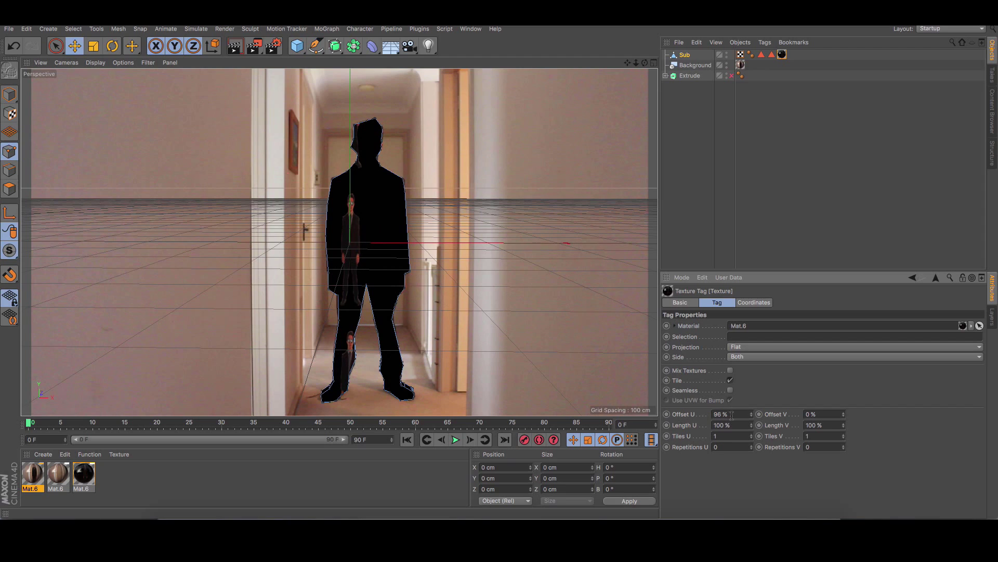
Following the reference screenshot on the Desktop, set the Sub texture's Offset U to -137 % and Length U to 380 %
{"action": "left_click_drag", "start_coordinate": [979, 20], "coordinate": [913, 20]}
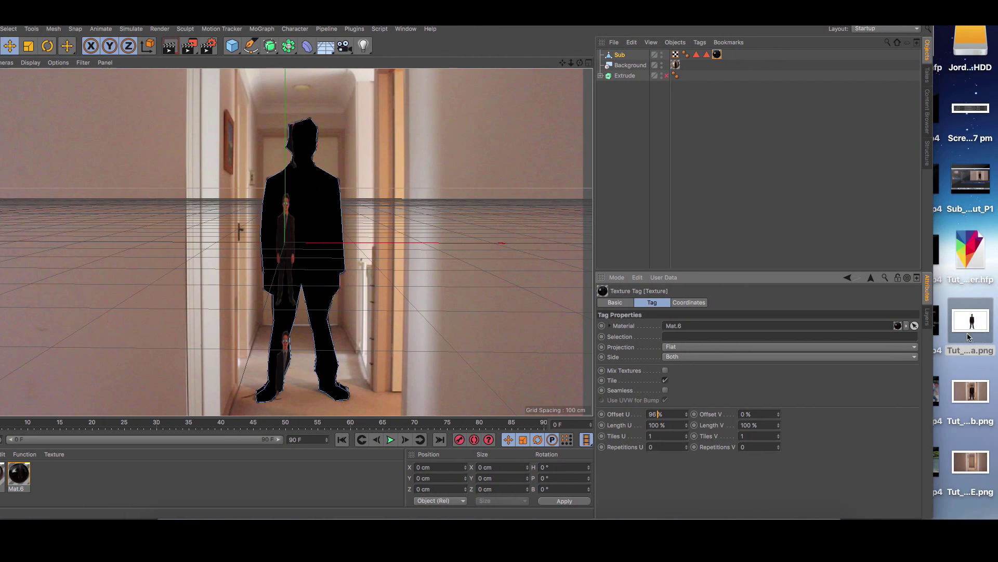
{"action": "left_click", "coordinate": [980, 111]}
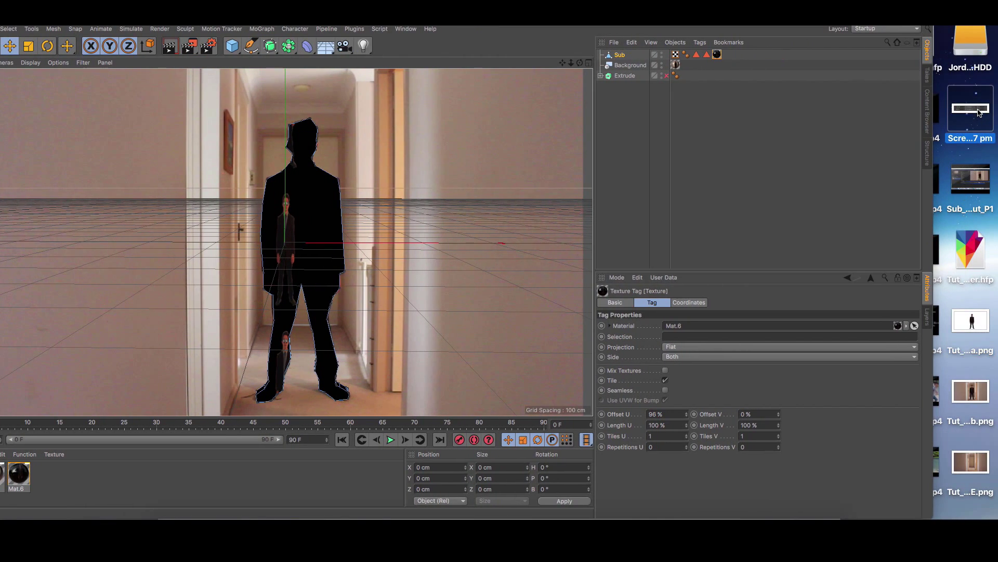
{"action": "key", "text": "space"}
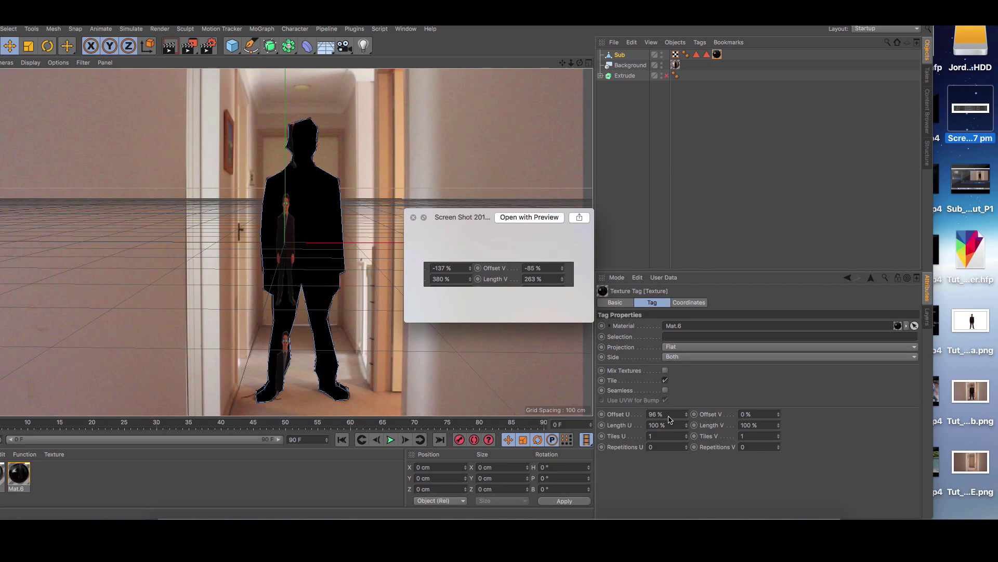
{"action": "left_click", "coordinate": [670, 419]}
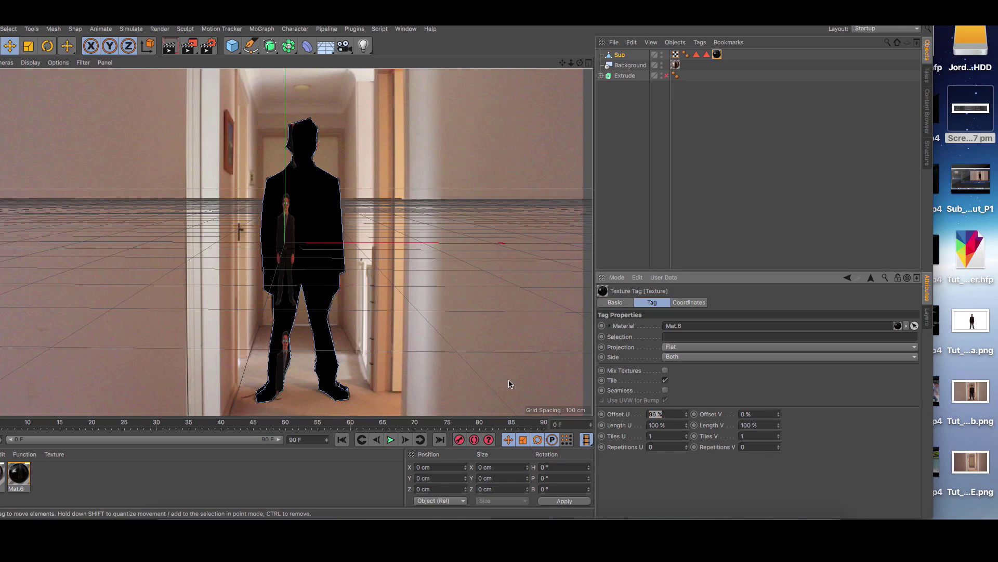
{"action": "key", "text": "Return"}
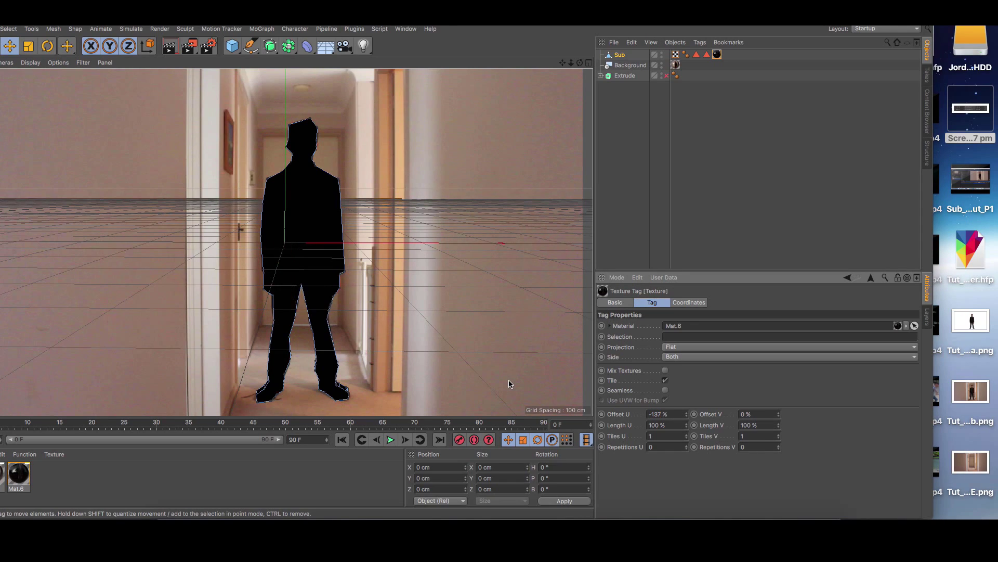
{"action": "left_click", "coordinate": [675, 425]}
{"action": "key", "text": "Return"}
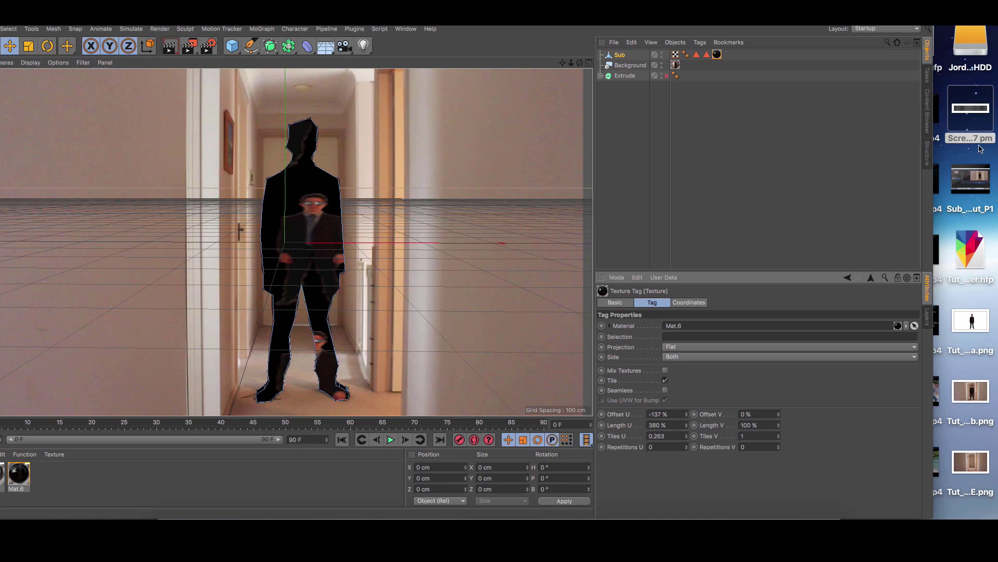
Following the reference screenshot on the Desktop, set the Sub texture's Offset V to -85 % and Length V to 263 %
{"action": "left_click", "coordinate": [976, 139]}
{"action": "key", "text": "space"}
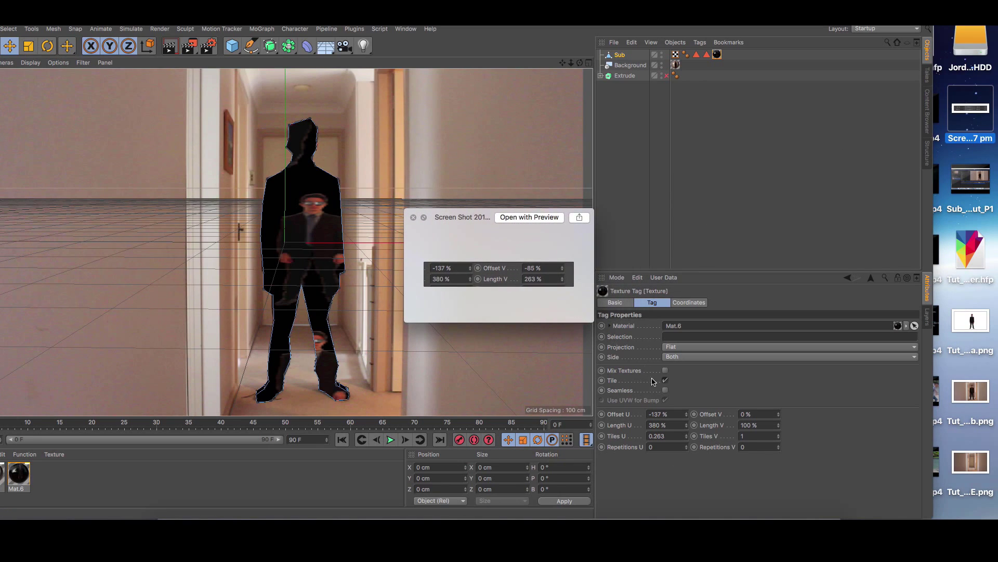
{"action": "left_click", "coordinate": [742, 415]}
{"action": "left_click", "coordinate": [742, 414]}
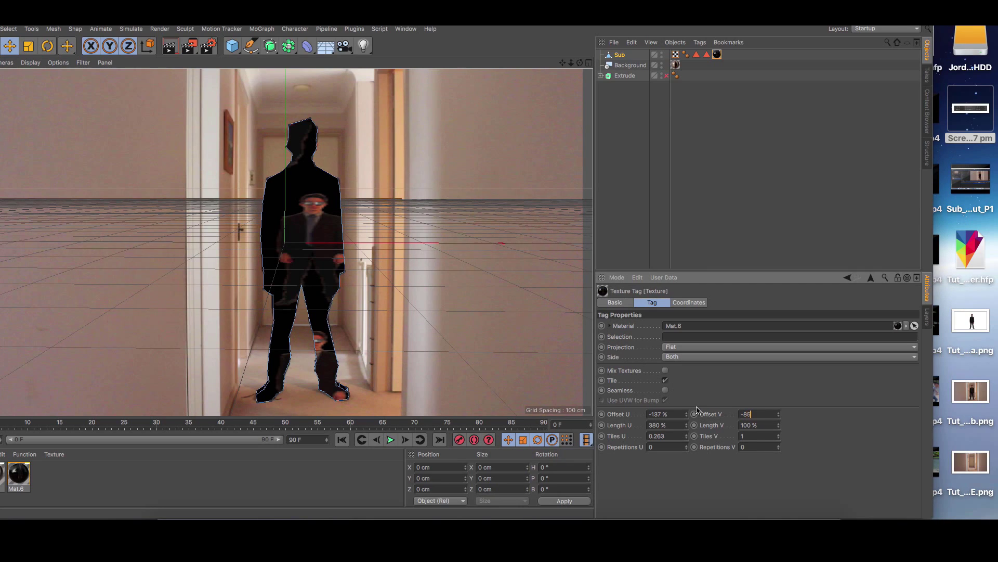
{"action": "key", "text": "Return"}
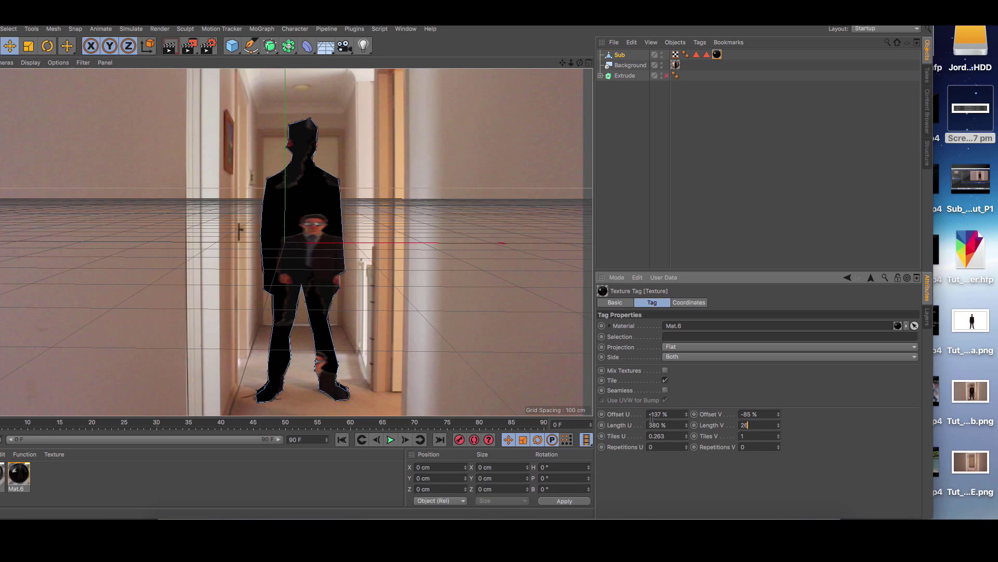
{"action": "key", "text": "Return"}
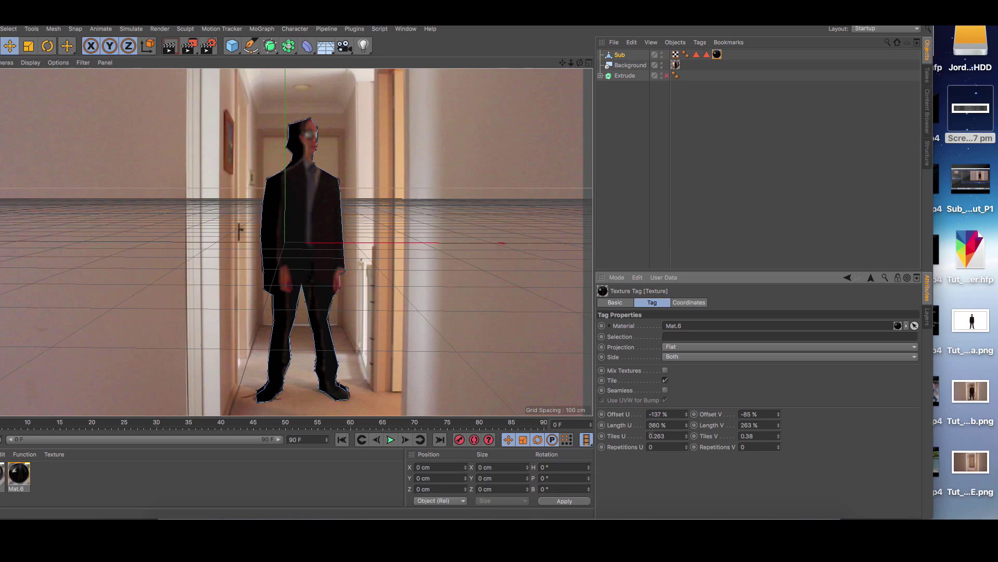
Fine-tune the texture's fit on the silhouette to Offset U -146 %, Length U 382 % and Offset V -82 %
{"action": "scroll", "coordinate": [664, 428], "scroll_direction": "down", "scroll_amount": 13}
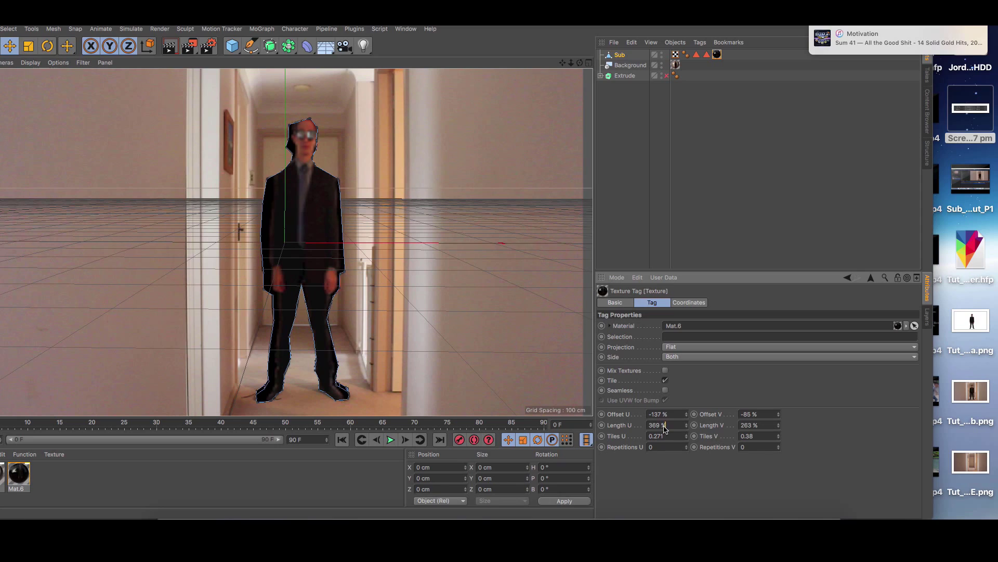
{"action": "scroll", "coordinate": [665, 429], "scroll_direction": "up", "scroll_amount": 1}
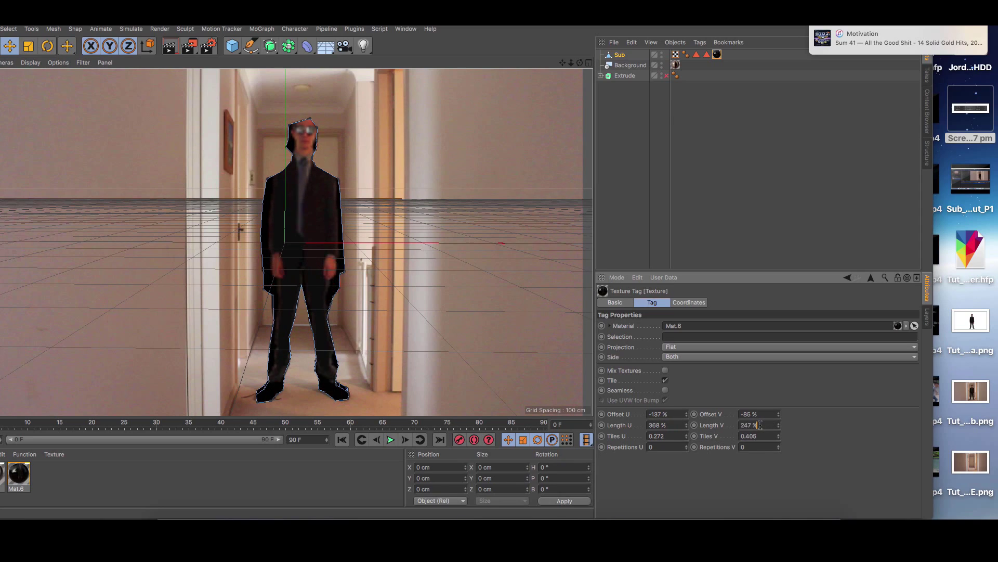
{"action": "scroll", "coordinate": [759, 414], "scroll_direction": "down", "scroll_amount": 8}
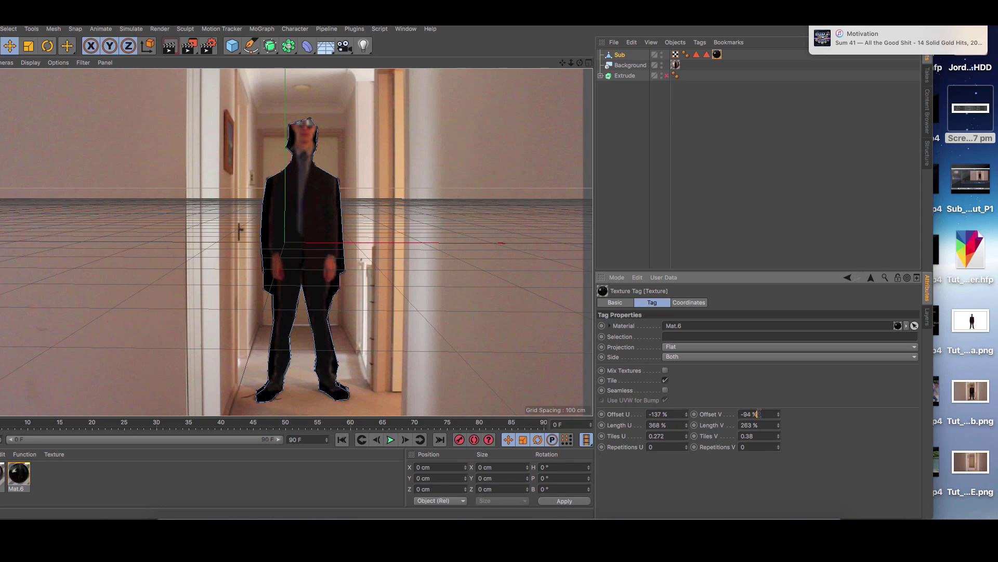
{"action": "scroll", "coordinate": [760, 414], "scroll_direction": "up", "scroll_amount": 11}
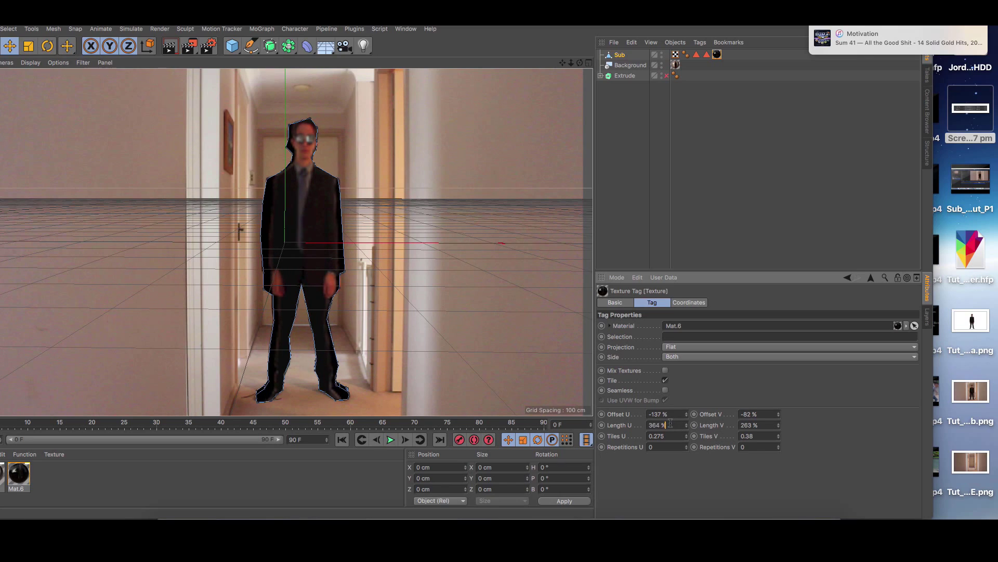
{"action": "scroll", "coordinate": [671, 423], "scroll_direction": "up", "scroll_amount": 1}
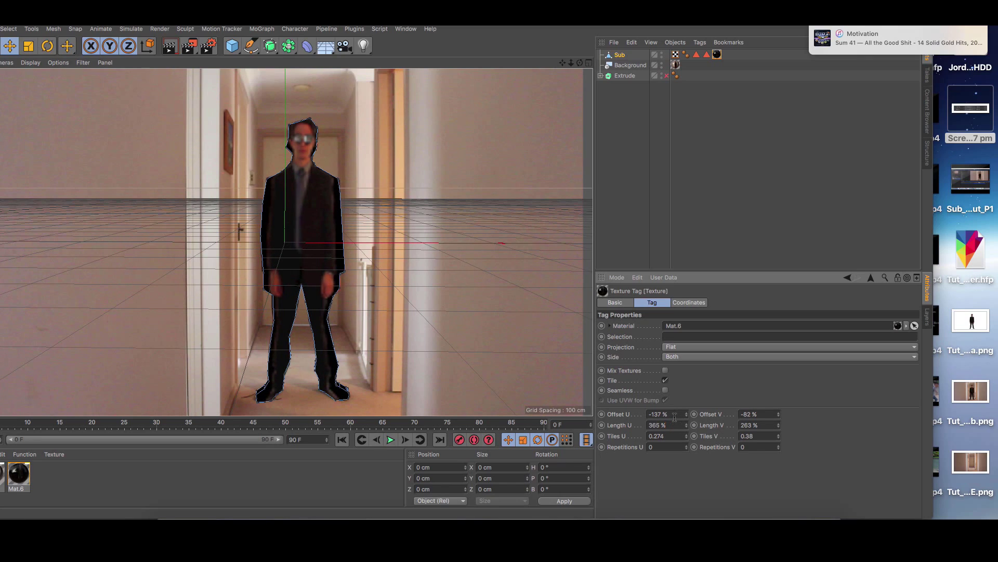
{"action": "scroll", "coordinate": [670, 425], "scroll_direction": "up", "scroll_amount": 17}
{"action": "scroll", "coordinate": [676, 413], "scroll_direction": "down", "scroll_amount": 9}
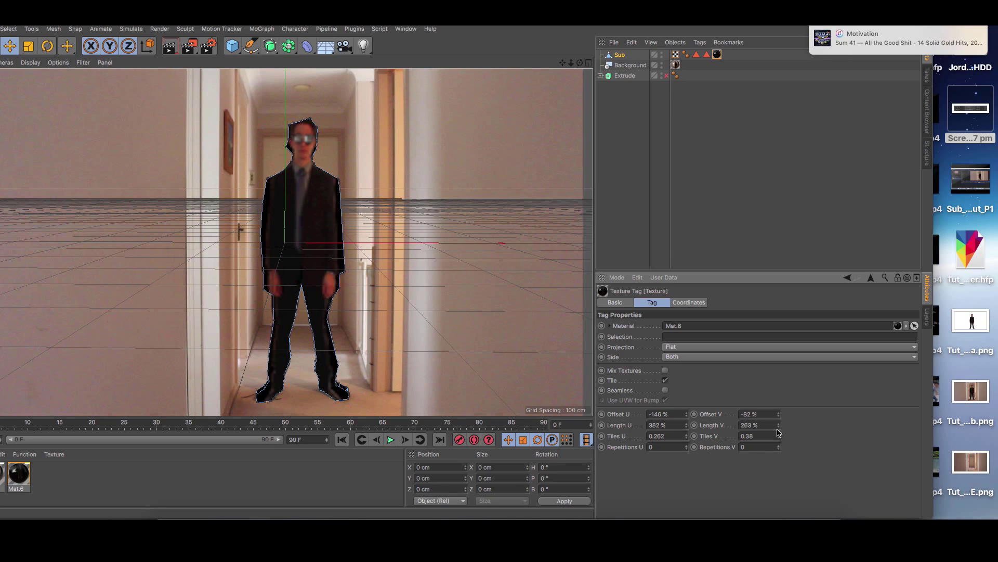
Adjust the vertical fit of the Sub texture to Length V 278 % and Offset V -85 %
{"action": "scroll", "coordinate": [768, 427], "scroll_direction": "up", "scroll_amount": 5}
{"action": "scroll", "coordinate": [759, 414], "scroll_direction": "up", "scroll_amount": 2}
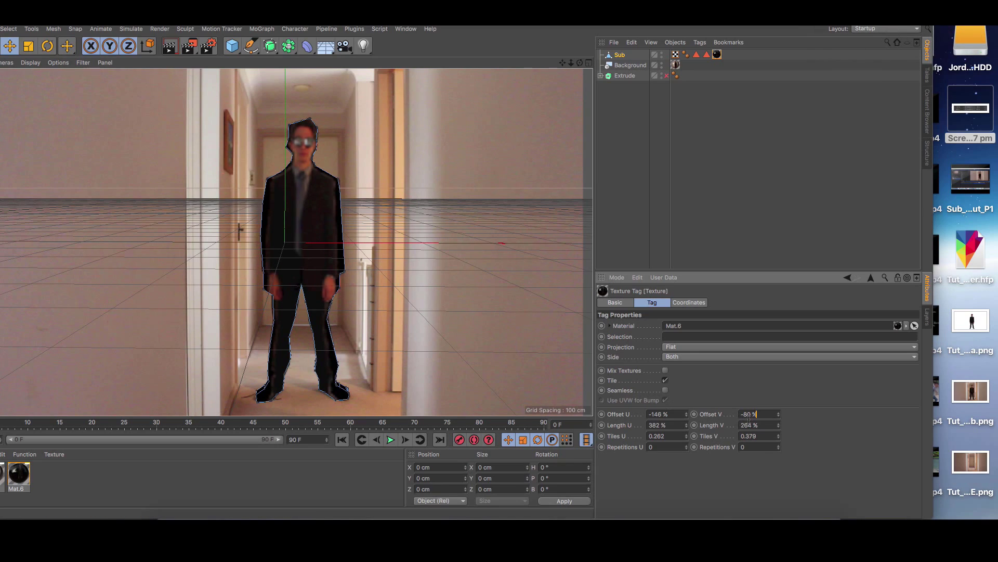
{"action": "scroll", "coordinate": [768, 417], "scroll_direction": "down", "scroll_amount": 3}
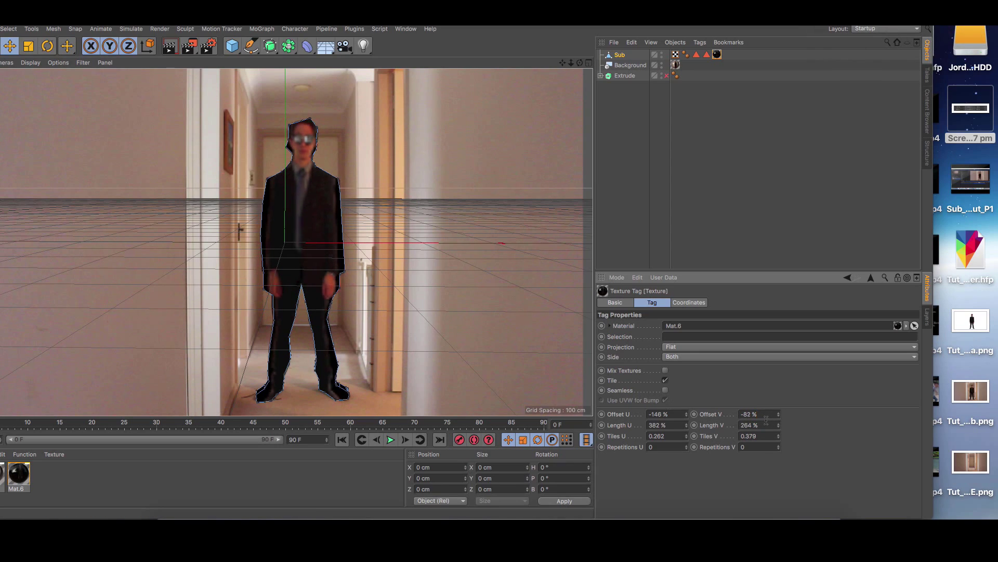
{"action": "scroll", "coordinate": [766, 424], "scroll_direction": "up", "scroll_amount": 10}
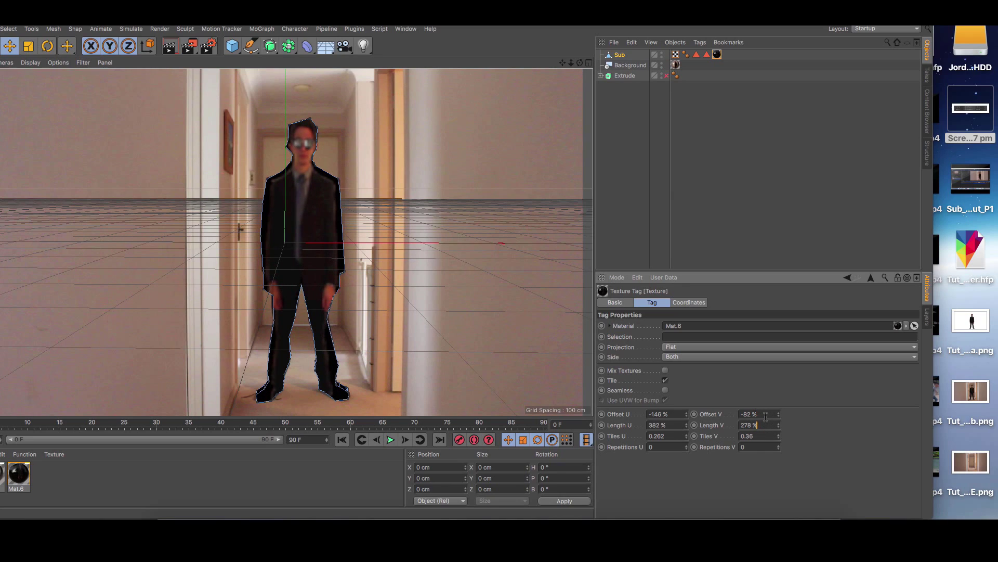
{"action": "scroll", "coordinate": [766, 416], "scroll_direction": "down", "scroll_amount": 3}
{"action": "scroll", "coordinate": [765, 416], "scroll_direction": "down", "scroll_amount": 4}
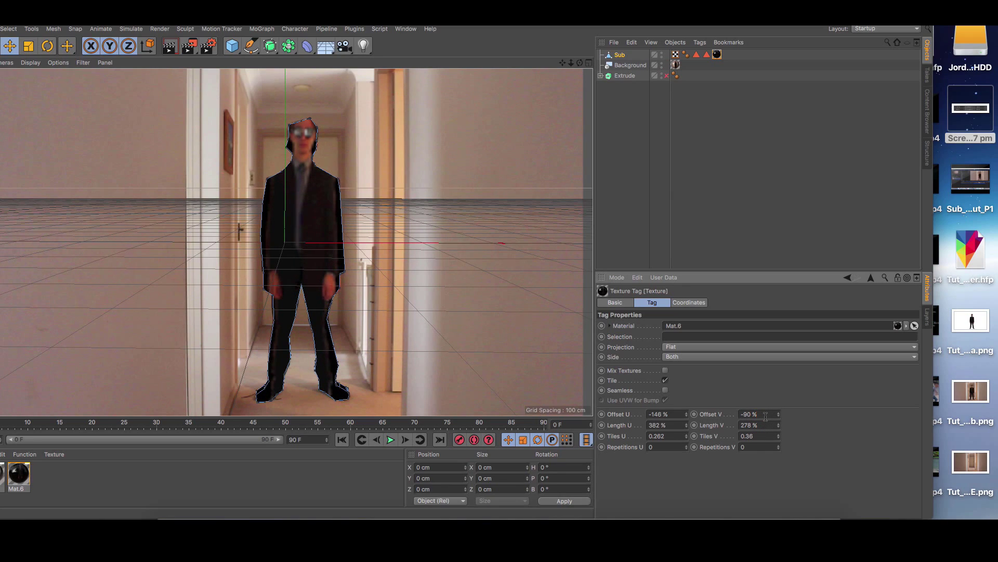
{"action": "scroll", "coordinate": [766, 416], "scroll_direction": "up", "scroll_amount": 2}
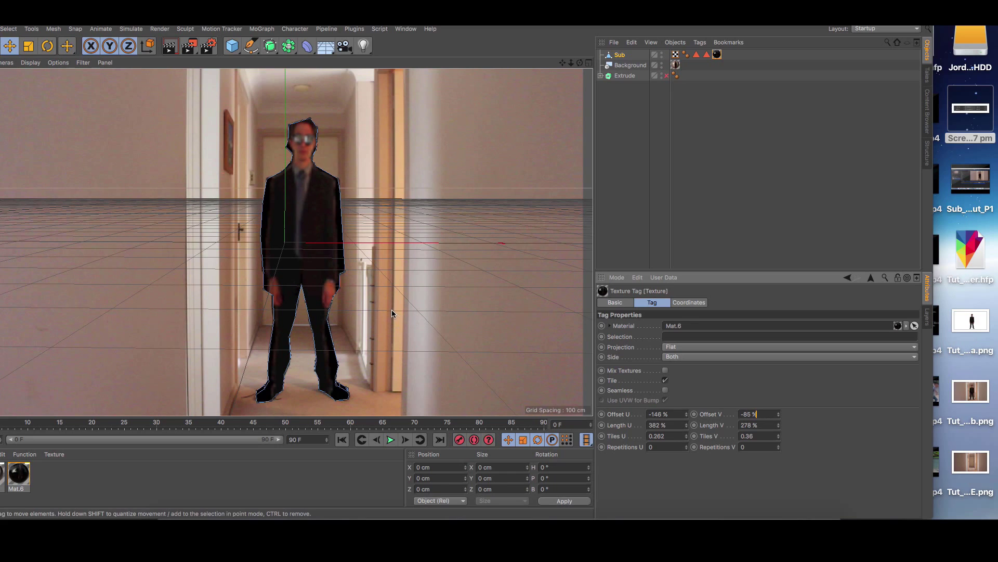
{"action": "key", "text": "super+r"}
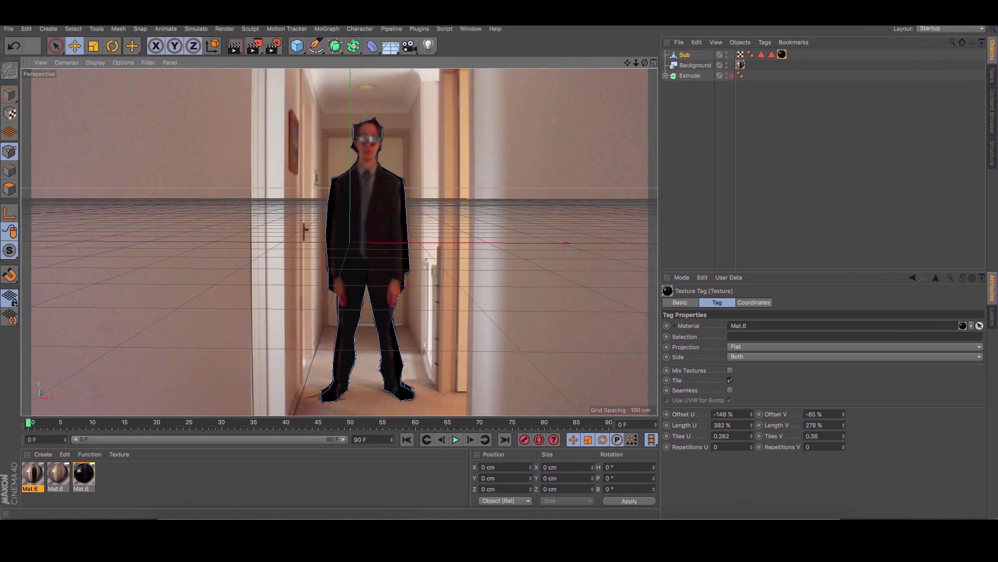
{"action": "left_click", "coordinate": [683, 120]}
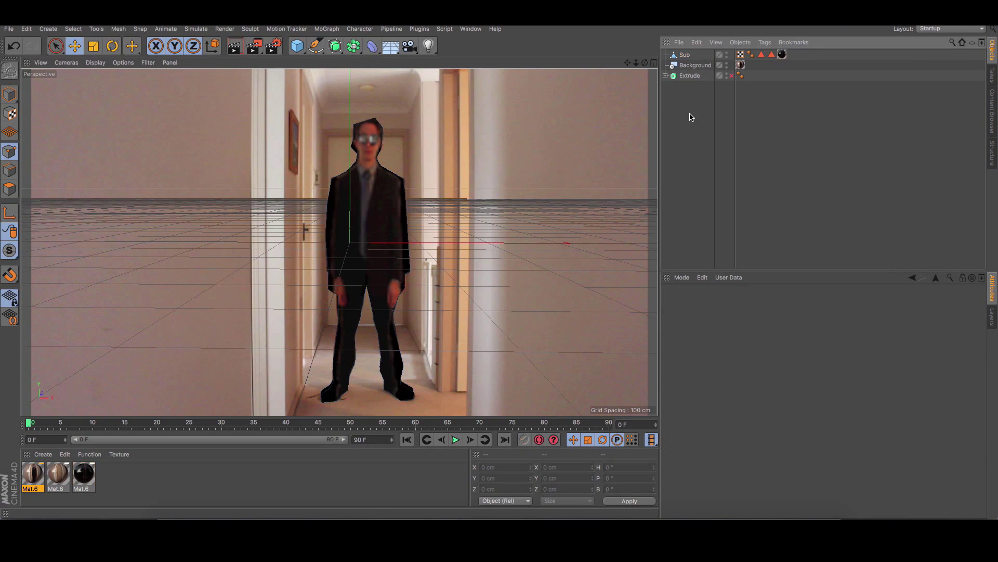
{"action": "left_click", "coordinate": [685, 55]}
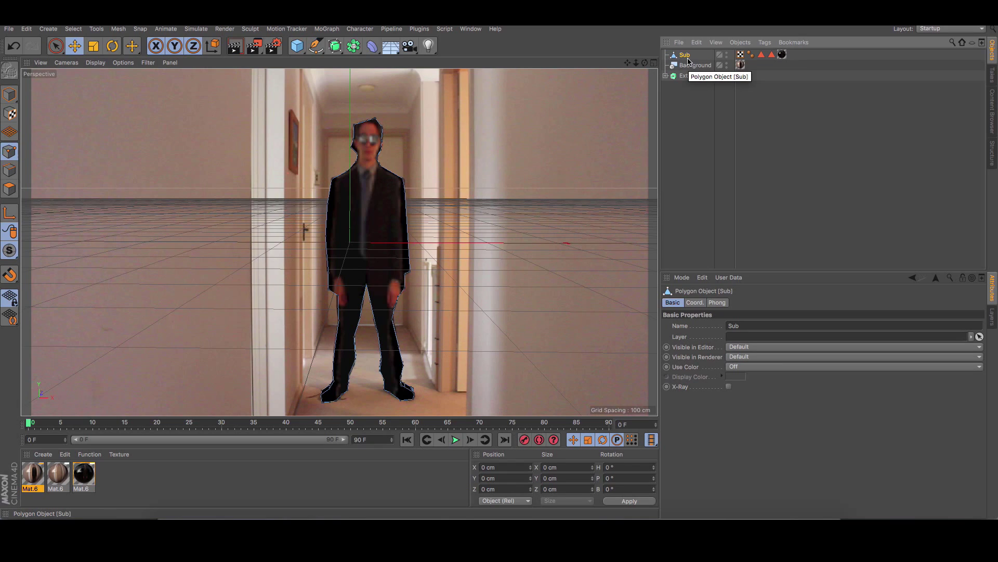
{"action": "right_click", "coordinate": [682, 65]}
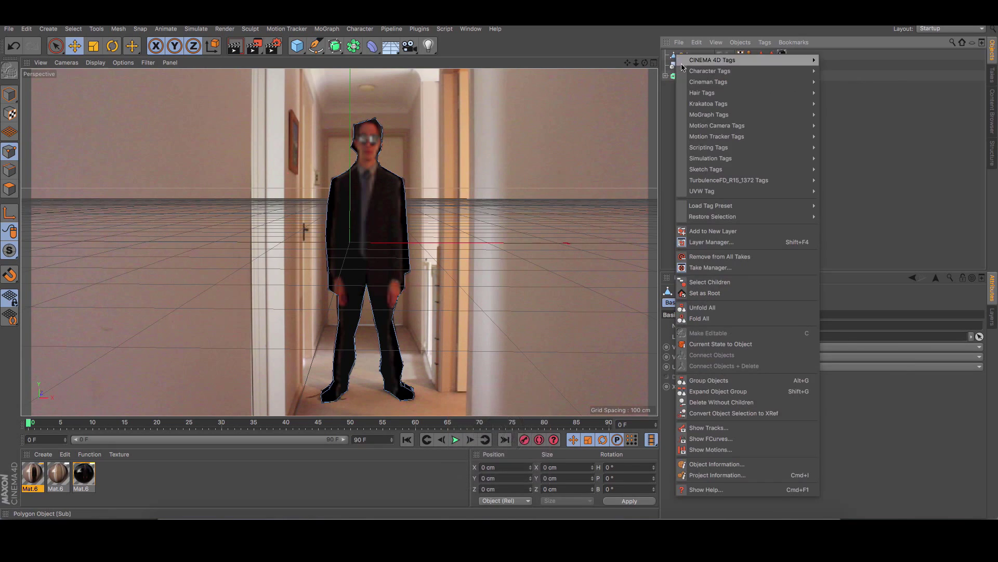
{"action": "left_click", "coordinate": [604, 111]}
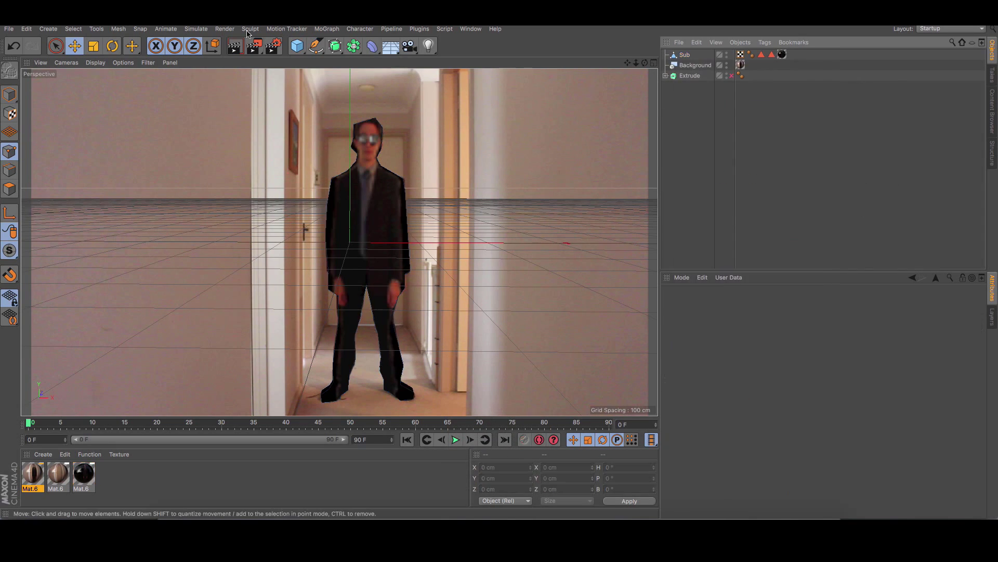
Add a Voronoi Fracture object and make Sub its child
{"action": "left_click", "coordinate": [327, 28]}
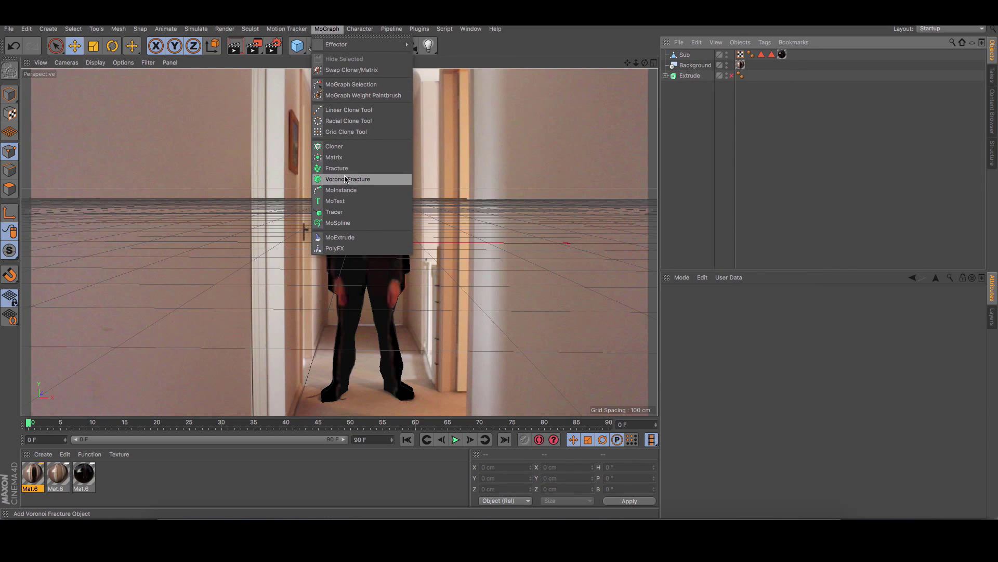
{"action": "left_click", "coordinate": [348, 179]}
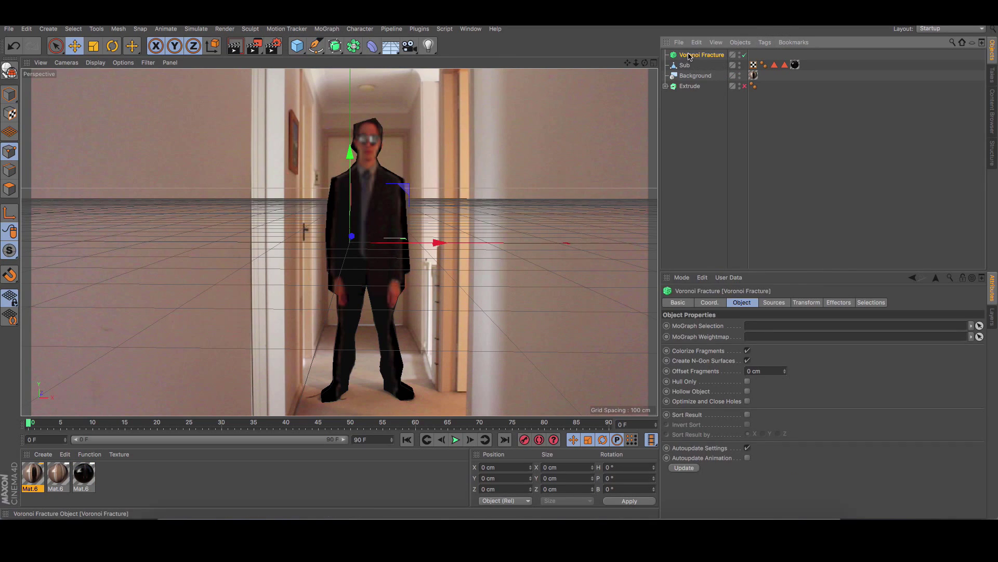
{"action": "left_click_drag", "start_coordinate": [696, 59], "coordinate": [694, 58]}
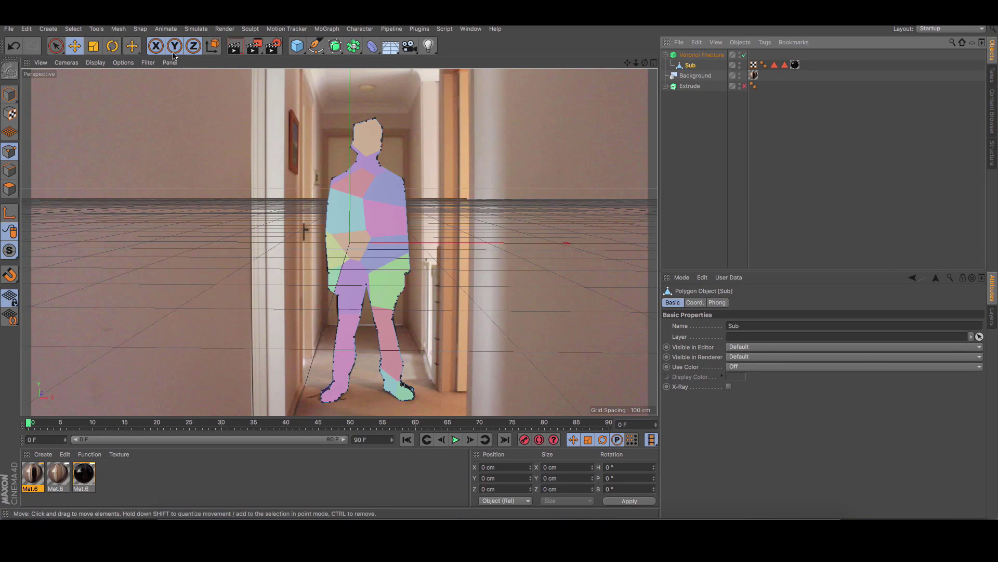
Create a Floor, lower it to the silhouette's feet and reorder it below Background in the object hierarchy
{"action": "left_click", "coordinate": [48, 29]}
{"action": "mouse_move", "coordinate": [60, 106]}
{"action": "left_click", "coordinate": [126, 110]}
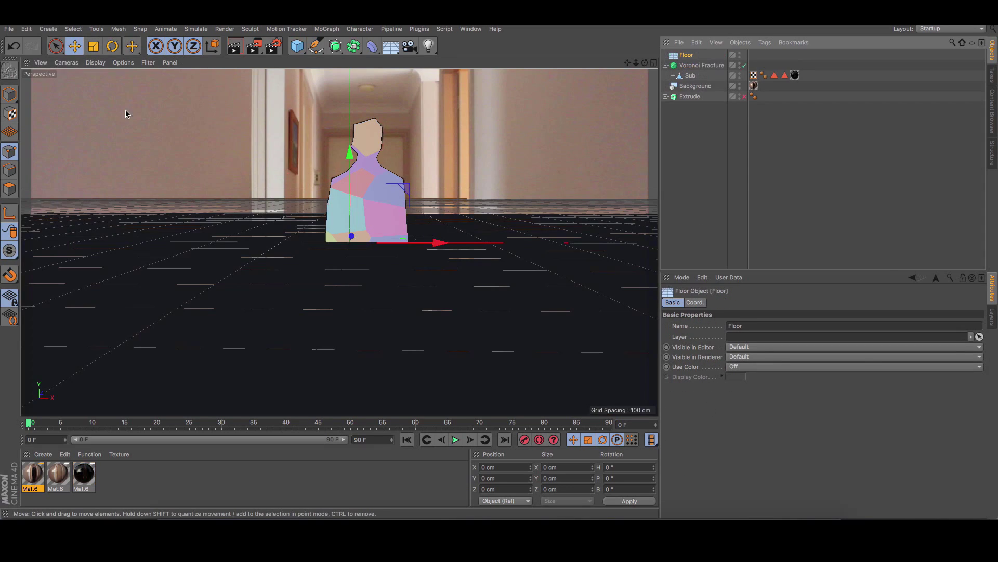
{"action": "left_click_drag", "start_coordinate": [369, 152], "coordinate": [369, 316]}
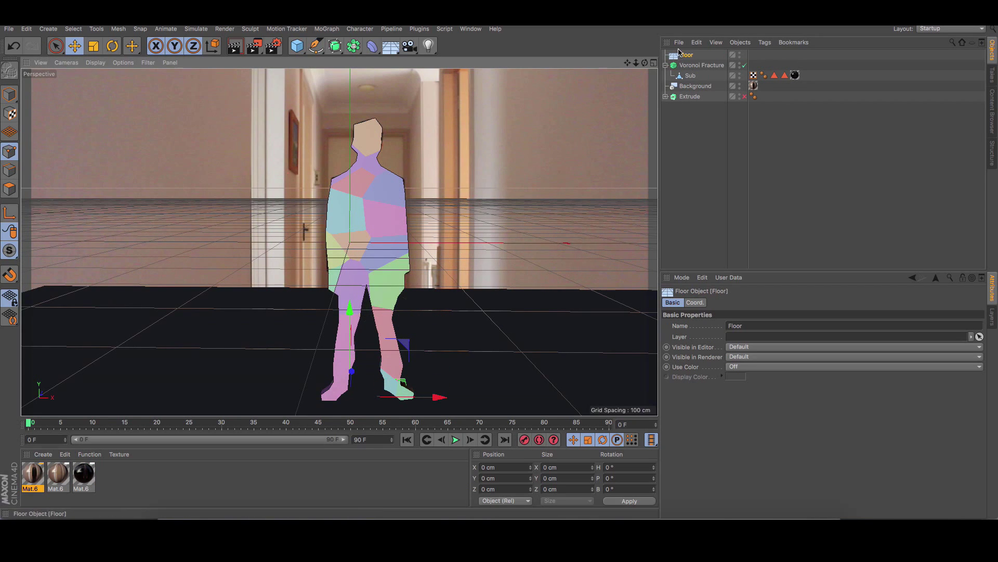
{"action": "left_click_drag", "start_coordinate": [696, 93], "coordinate": [694, 91]}
Give the Floor a Collider Body tag and the Voronoi Fracture object a Rigid Body tag
{"action": "right_click", "coordinate": [694, 85]}
{"action": "mouse_move", "coordinate": [738, 182]}
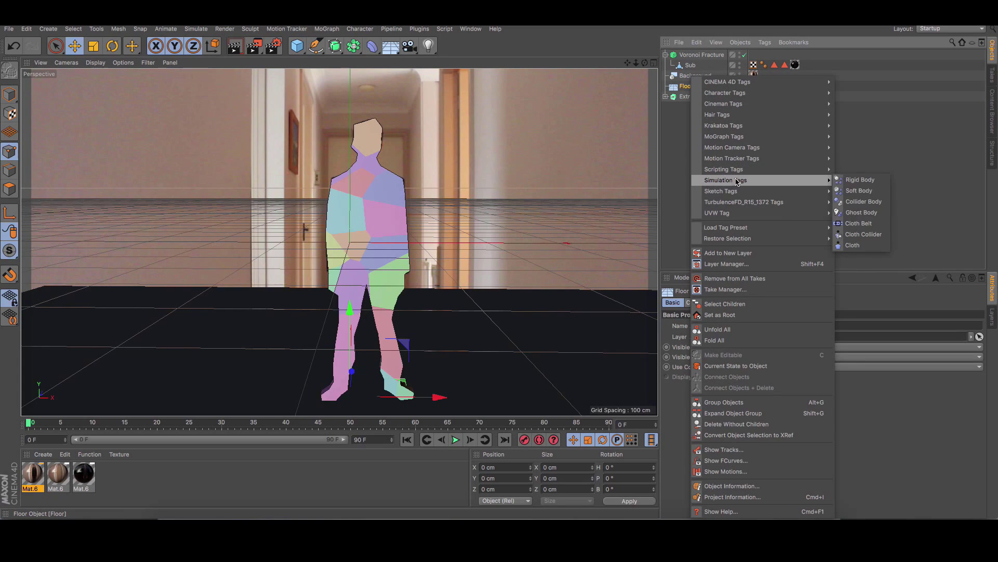
{"action": "left_click", "coordinate": [843, 180]}
{"action": "left_click", "coordinate": [702, 55]}
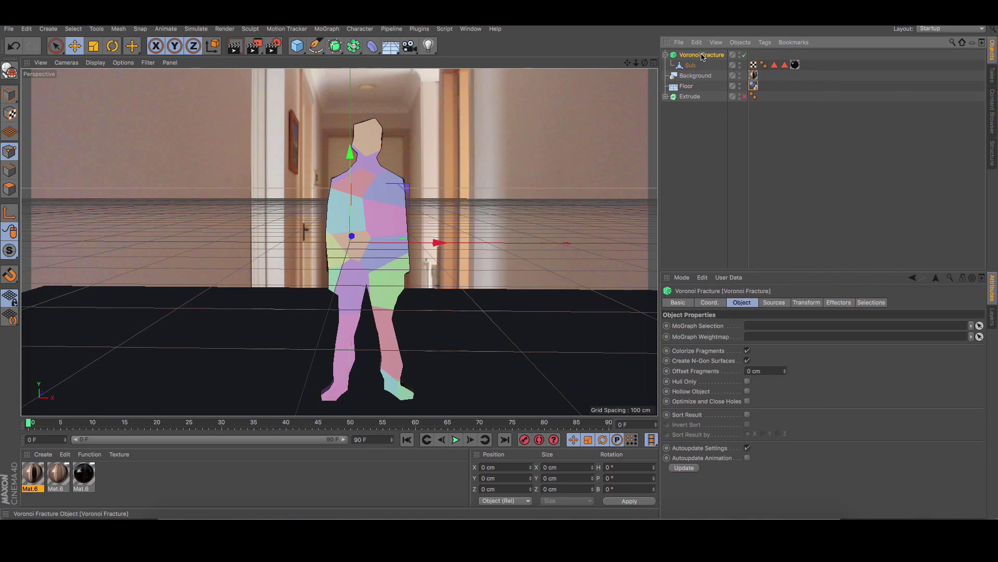
{"action": "right_click", "coordinate": [701, 56]}
{"action": "mouse_move", "coordinate": [754, 158]}
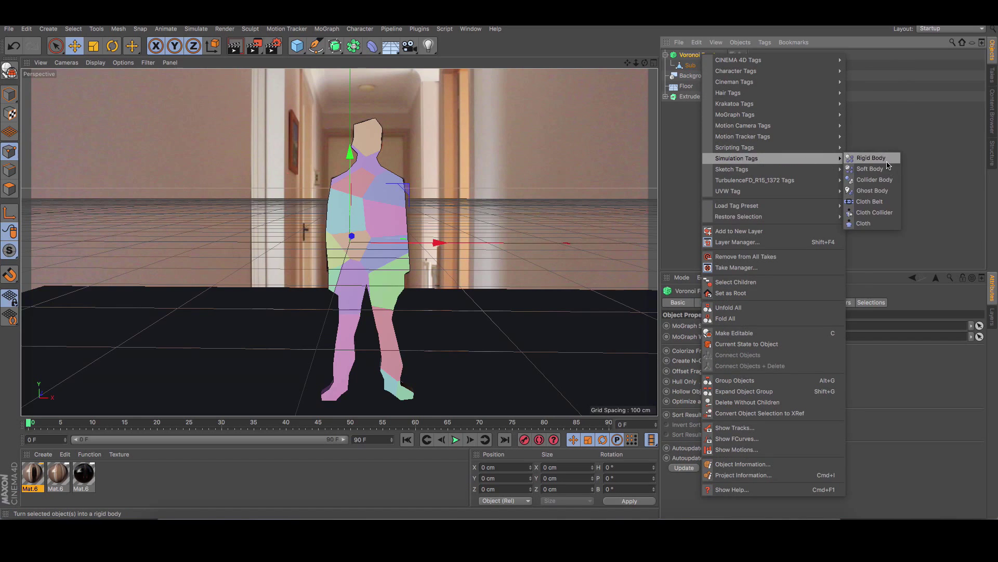
{"action": "left_click", "coordinate": [879, 159]}
Play the simulation to check how the silhouette collapses, then return to the first frame
{"action": "left_click", "coordinate": [452, 440]}
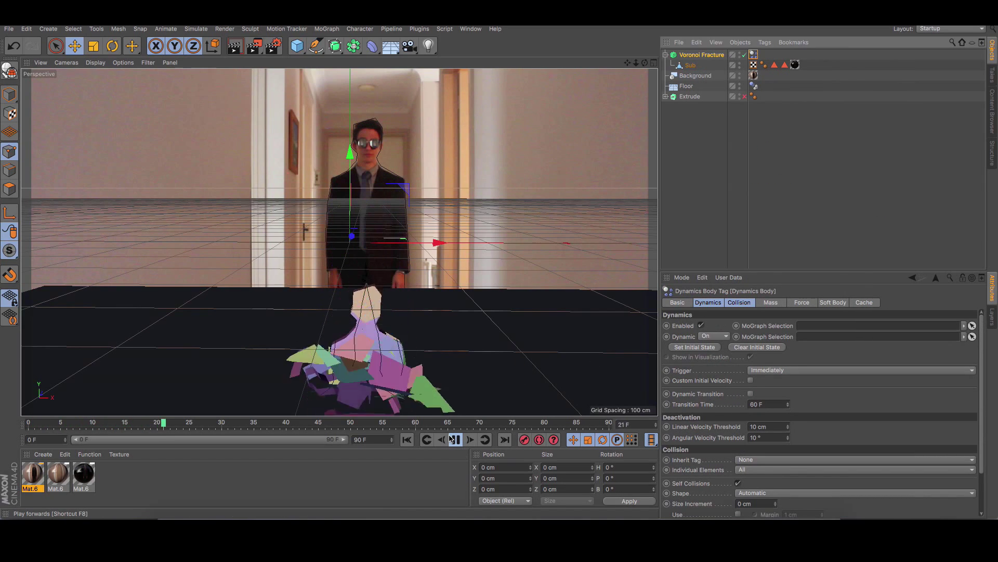
{"action": "left_click", "coordinate": [450, 439]}
{"action": "left_click", "coordinate": [407, 440]}
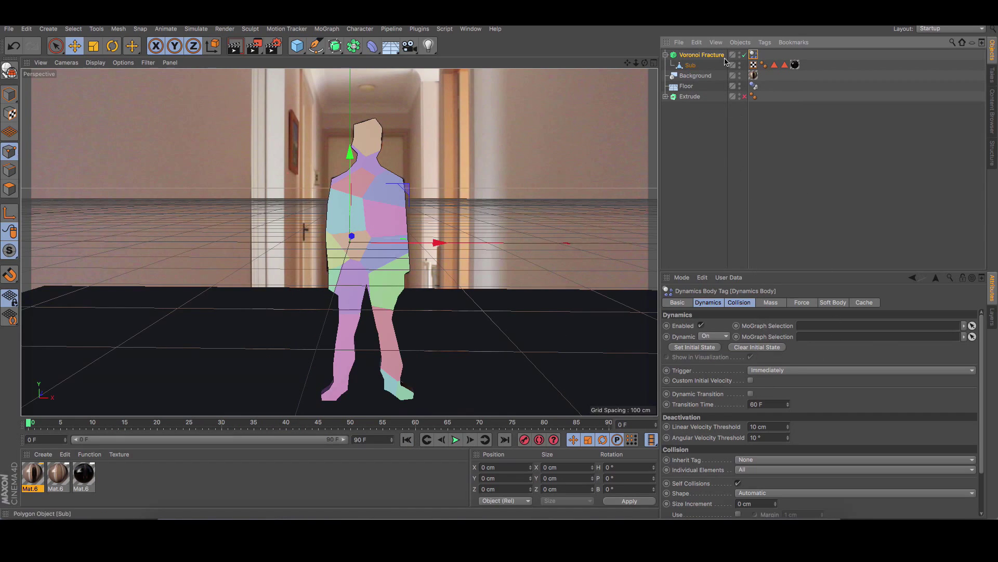
Try Point Amounts of 100 and 2 for the Voronoi Fracture's distribution source, ending at 75
{"action": "left_click", "coordinate": [696, 55]}
{"action": "left_click", "coordinate": [825, 303]}
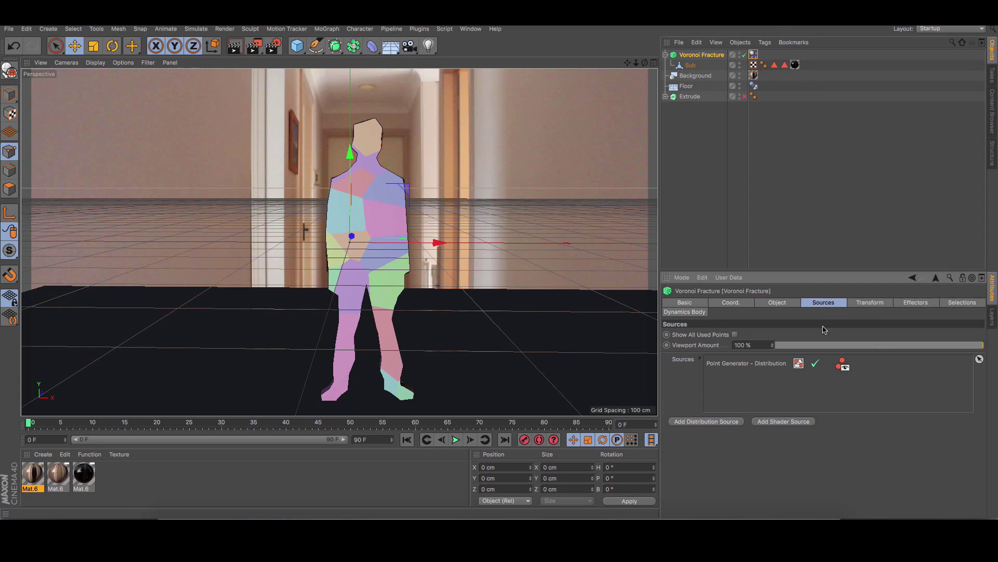
{"action": "left_click", "coordinate": [766, 369]}
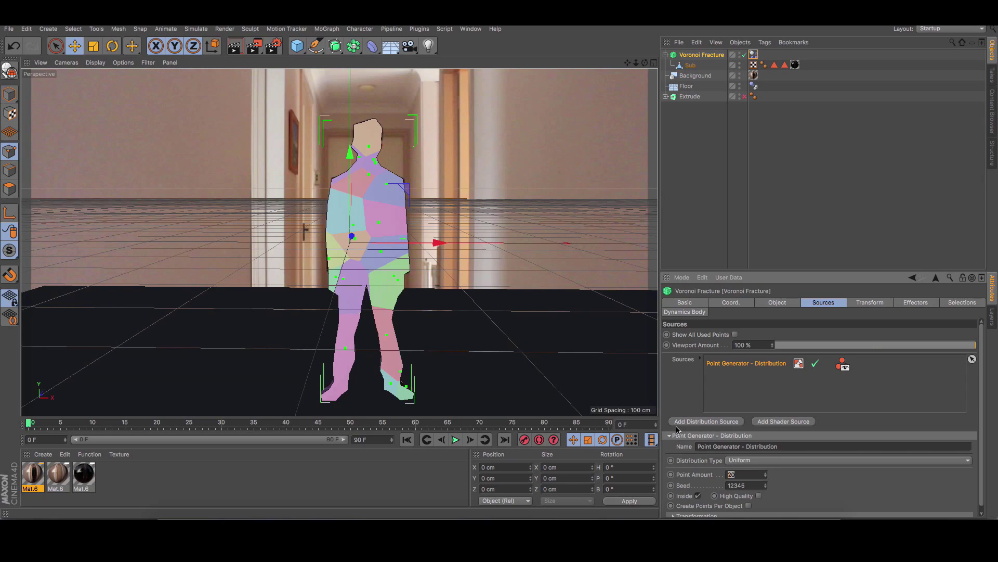
{"action": "key", "text": "Return"}
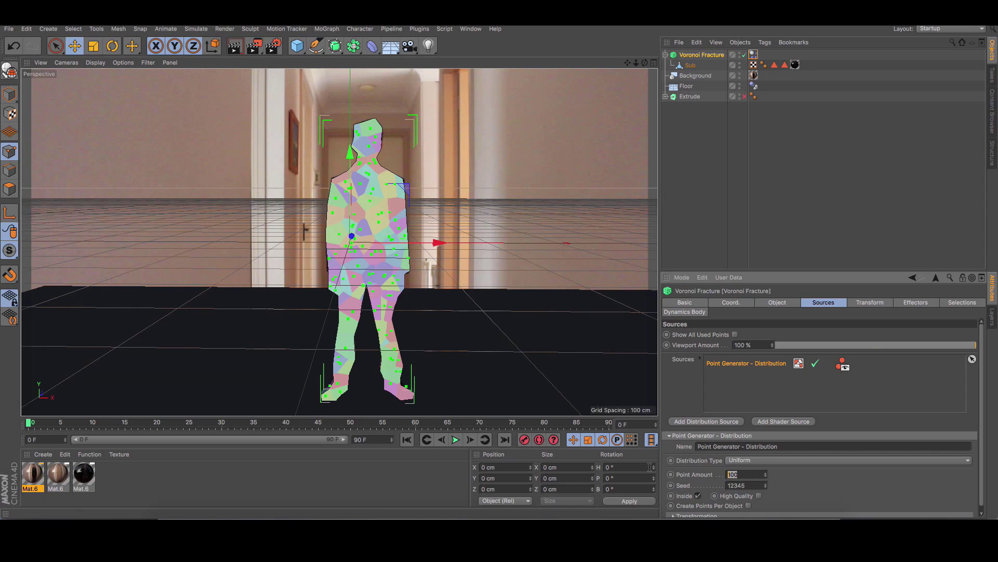
{"action": "type", "text": "7"}
{"action": "key", "text": "BackSpace"}
{"action": "type", "text": "2"}
{"action": "key", "text": "Return"}
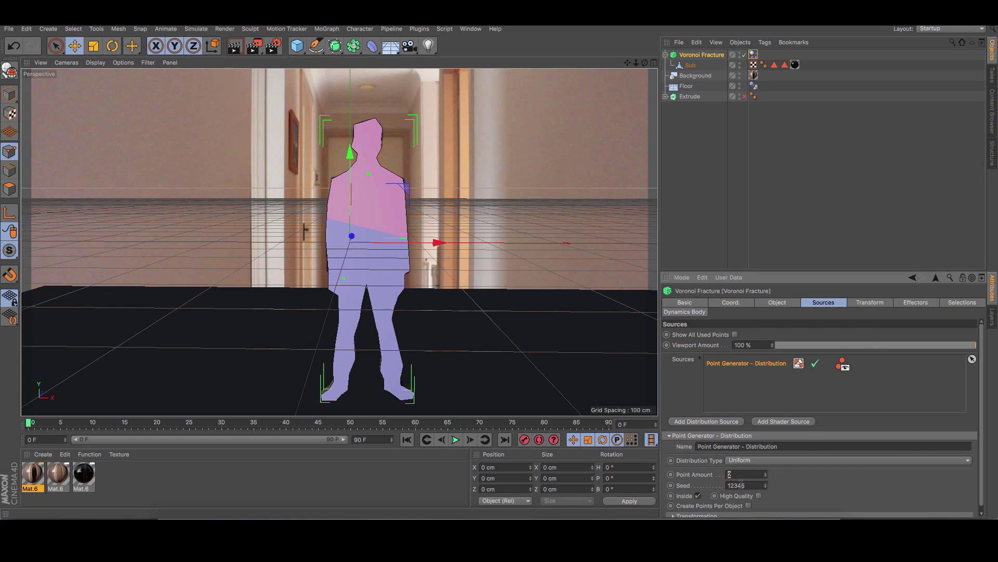
{"action": "type", "text": "75"}
{"action": "key", "text": "Return"}
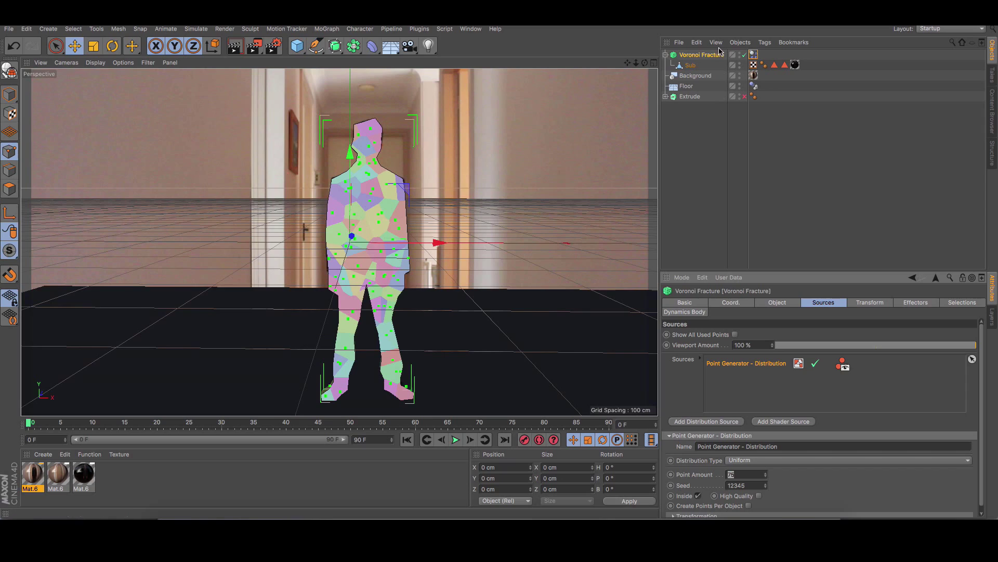
Turn off Colorize Fragments for the Voronoi Fracture, play the simulation and return to the first frame
{"action": "left_click", "coordinate": [667, 55]}
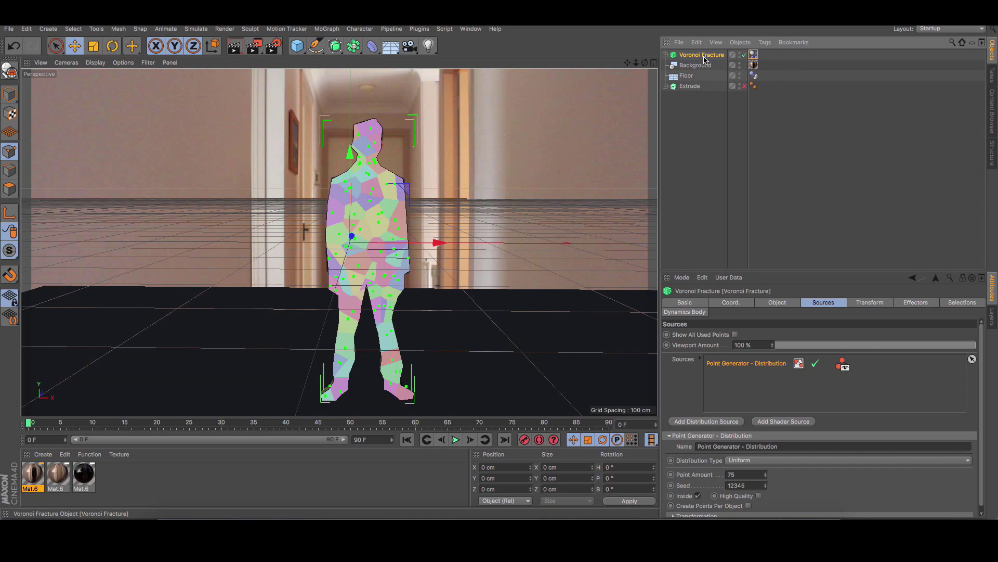
{"action": "left_click", "coordinate": [777, 302]}
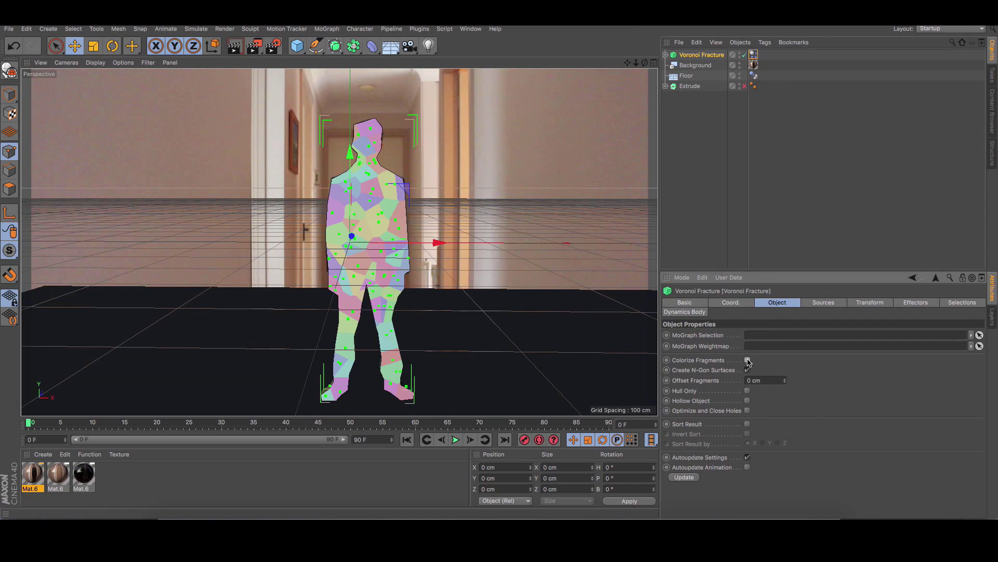
{"action": "left_click", "coordinate": [747, 361]}
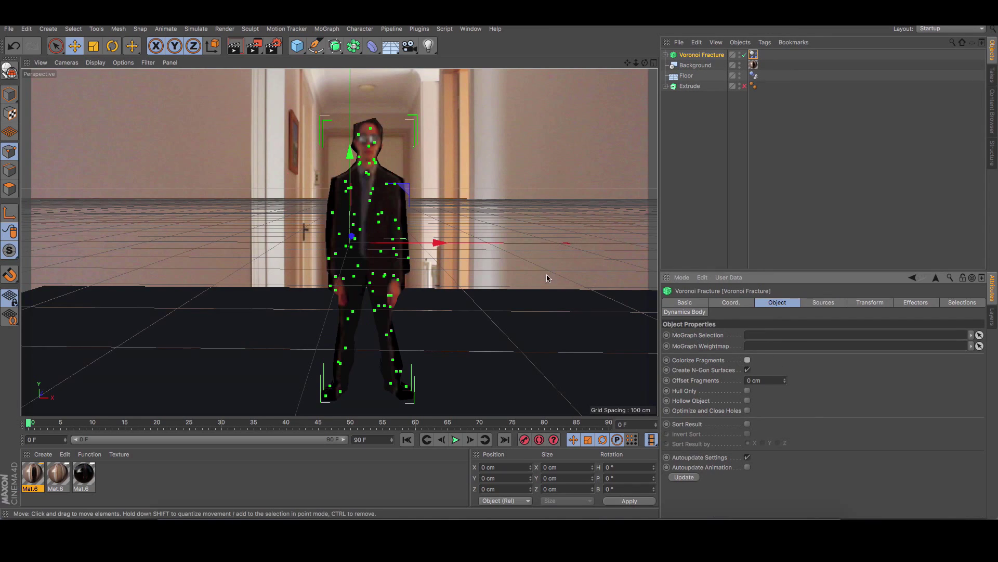
{"action": "left_click", "coordinate": [455, 440]}
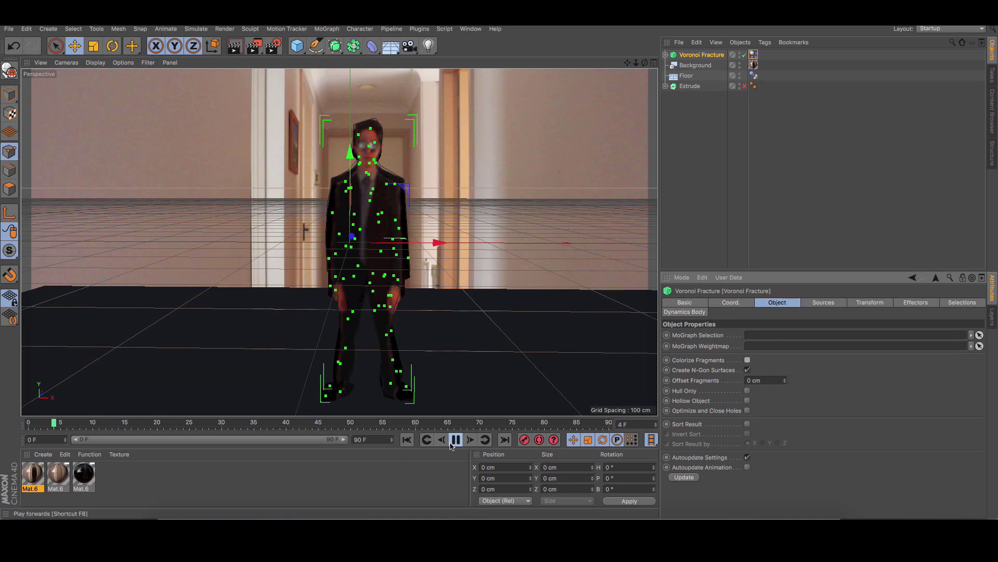
{"action": "left_click", "coordinate": [411, 440]}
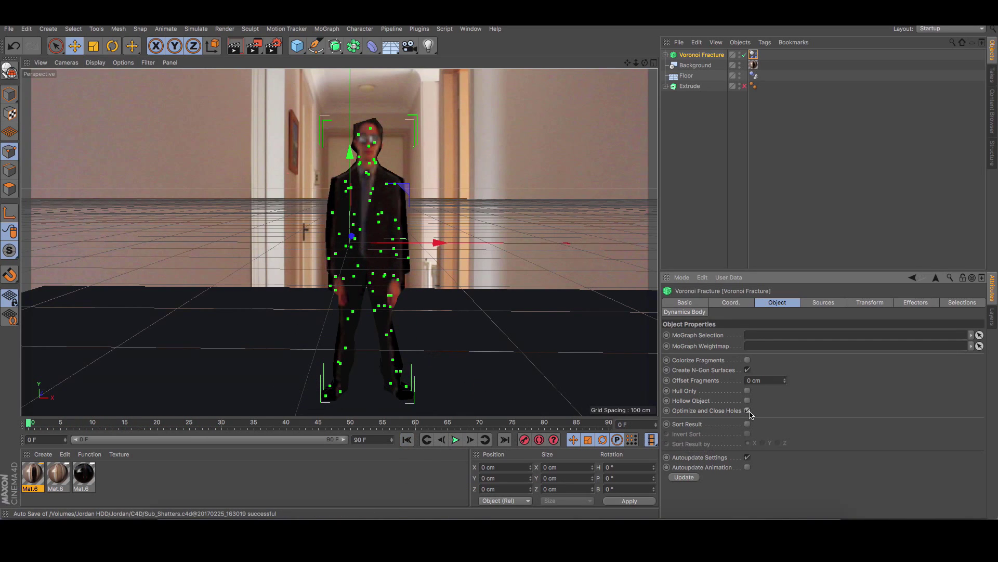
Enable Optimize and Close Holes for the Voronoi Fracture and replay the collapse several times from the first frame
{"action": "left_click", "coordinate": [455, 440]}
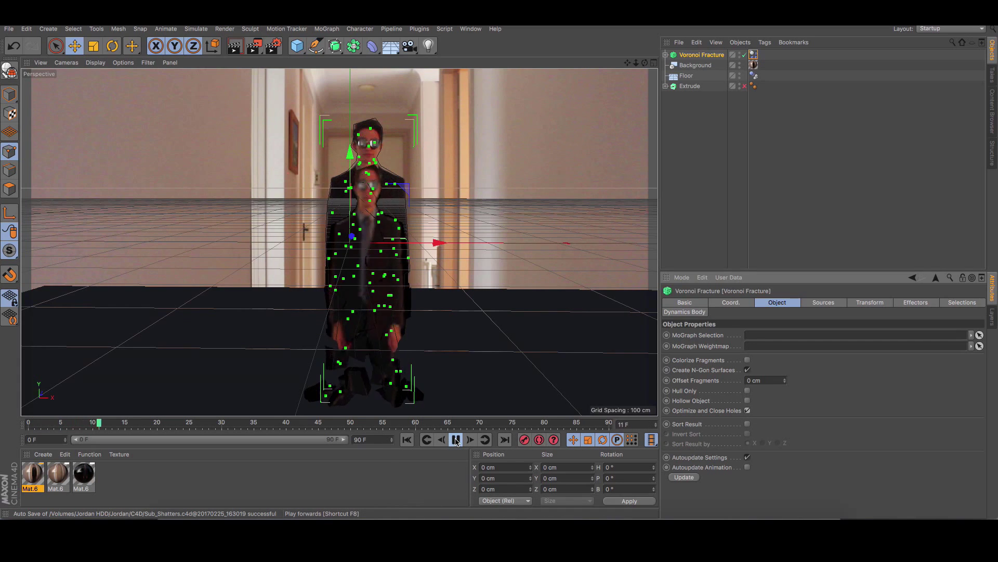
{"action": "left_click", "coordinate": [407, 440]}
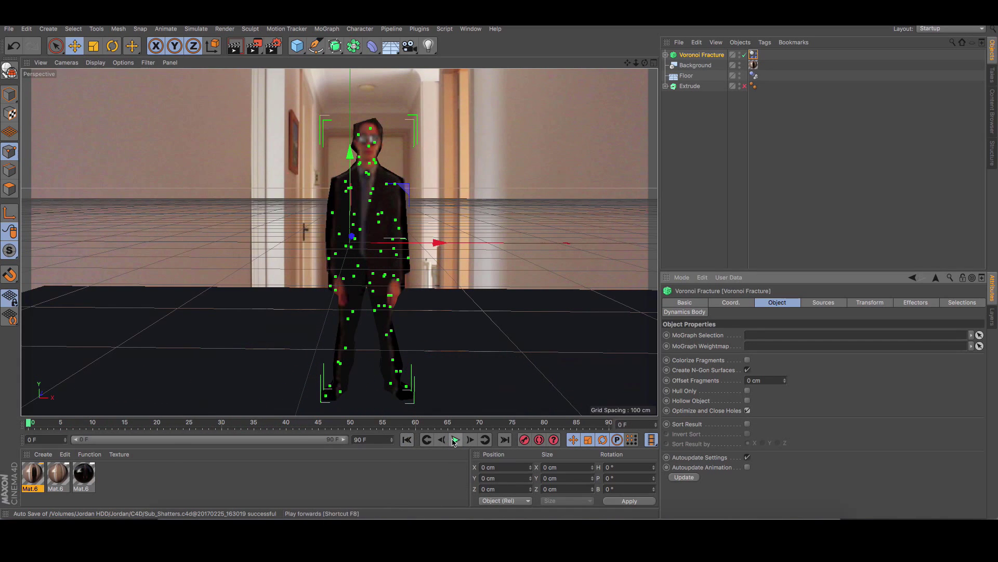
{"action": "left_click", "coordinate": [455, 440]}
{"action": "left_click", "coordinate": [406, 440]}
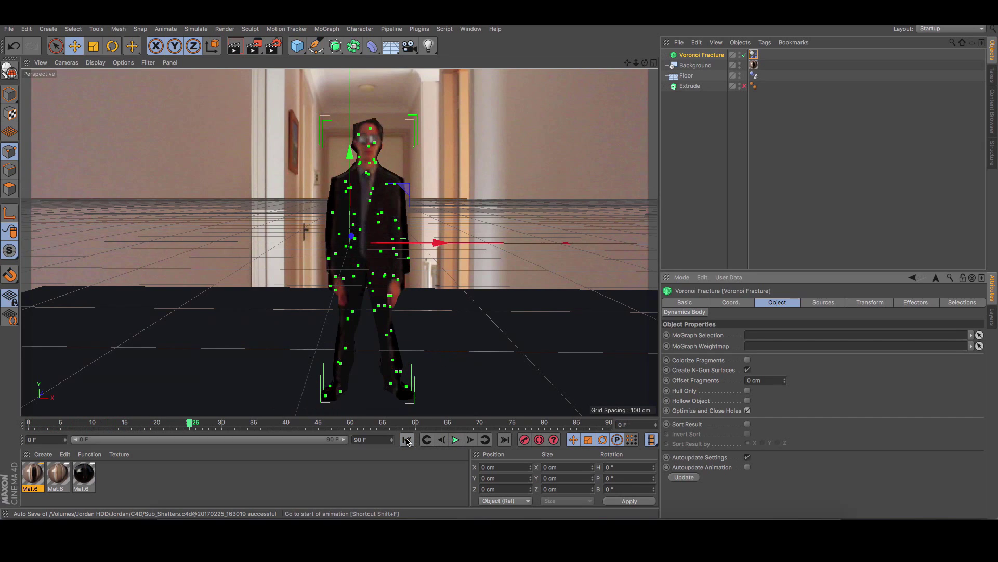
{"action": "left_click", "coordinate": [455, 440]}
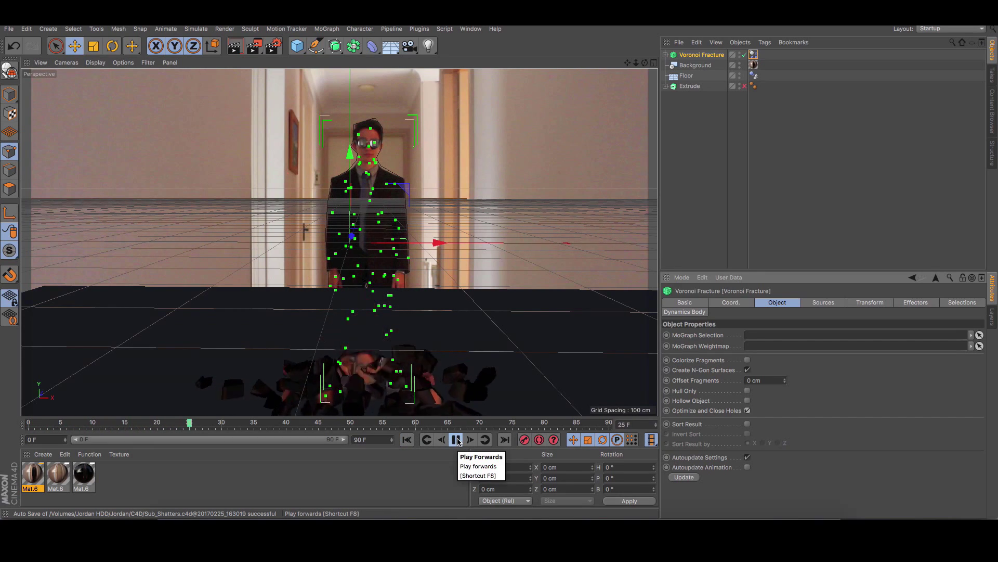
{"action": "left_click", "coordinate": [406, 440]}
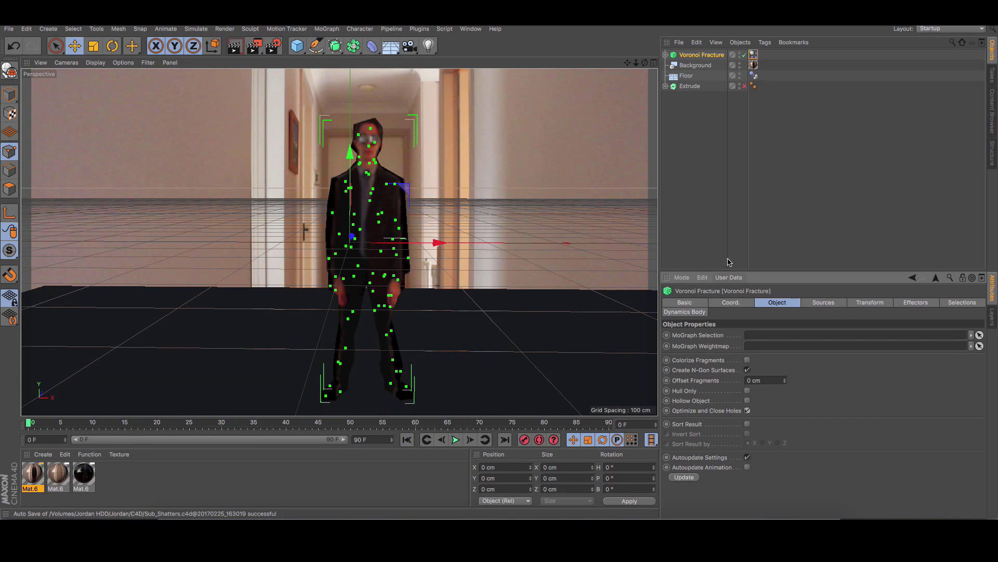
Set the distribution source's Point Amount to 110, play the simulation and return to the first frame
{"action": "left_click", "coordinate": [824, 304]}
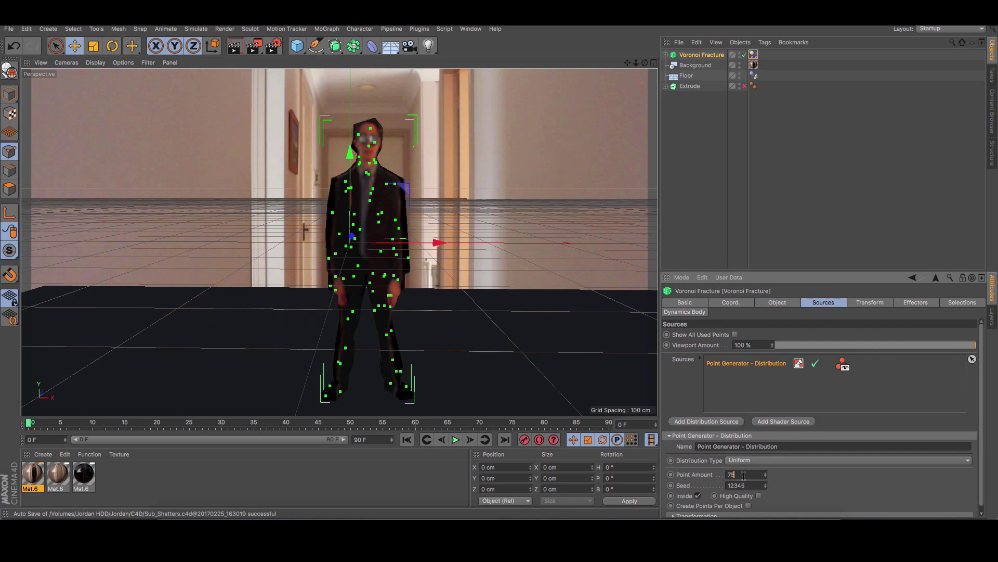
{"action": "type", "text": "110"}
{"action": "key", "text": "Return"}
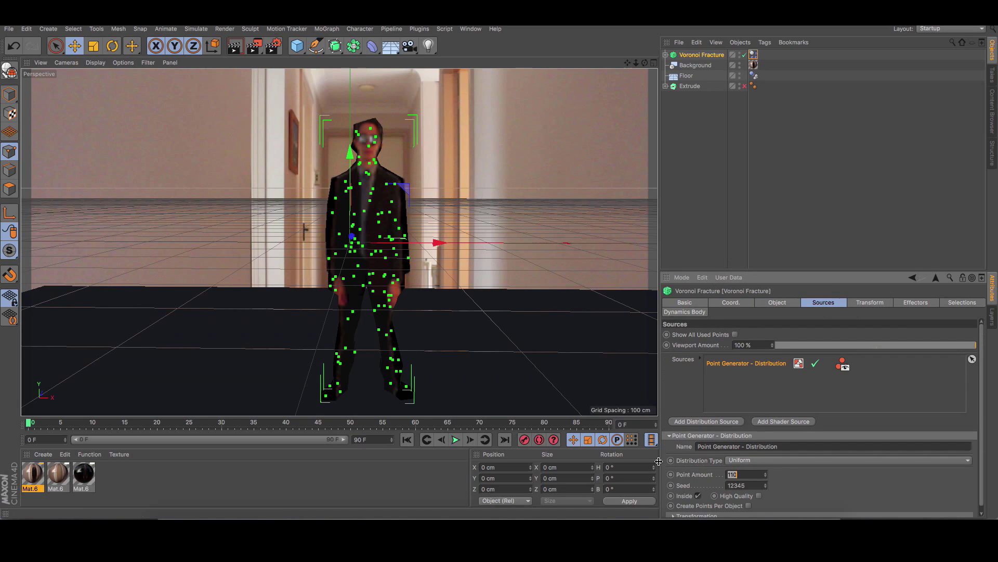
{"action": "left_click", "coordinate": [455, 440]}
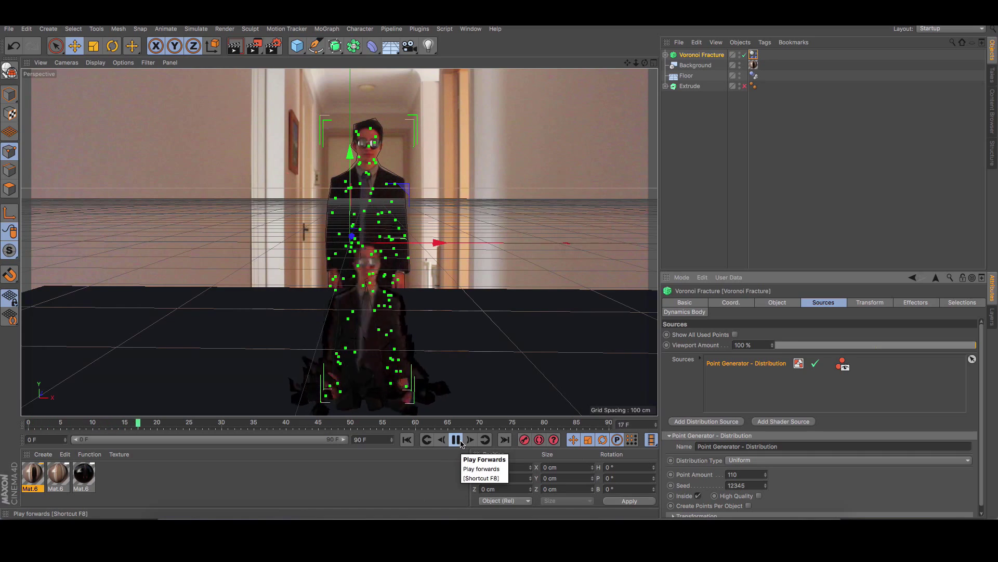
{"action": "left_click", "coordinate": [407, 441]}
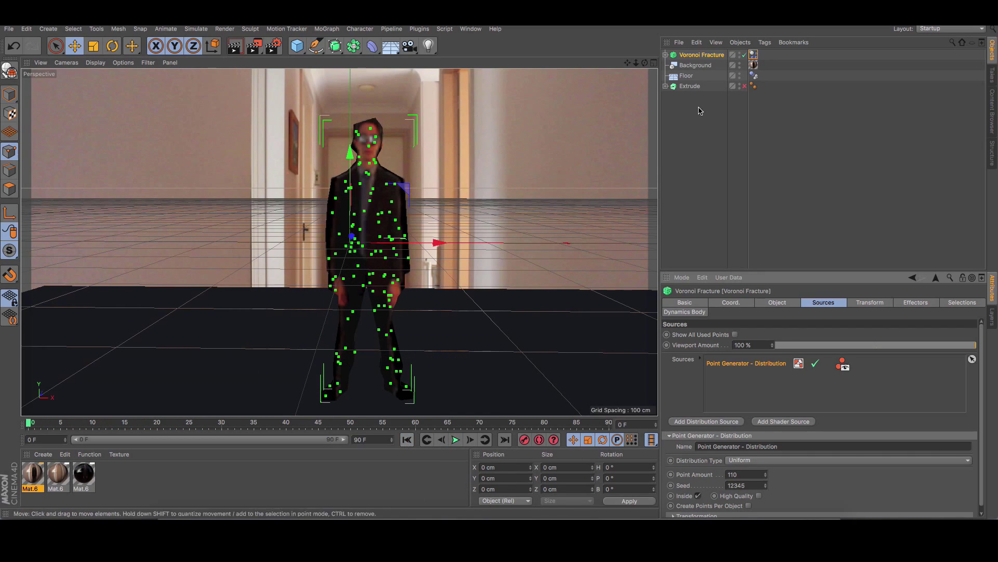
Replace the Background object's texture with the clean plate material that uses Tut_Sub_shatters_CLNPLATE.png
{"action": "left_click", "coordinate": [696, 65]}
{"action": "left_click", "coordinate": [756, 65]}
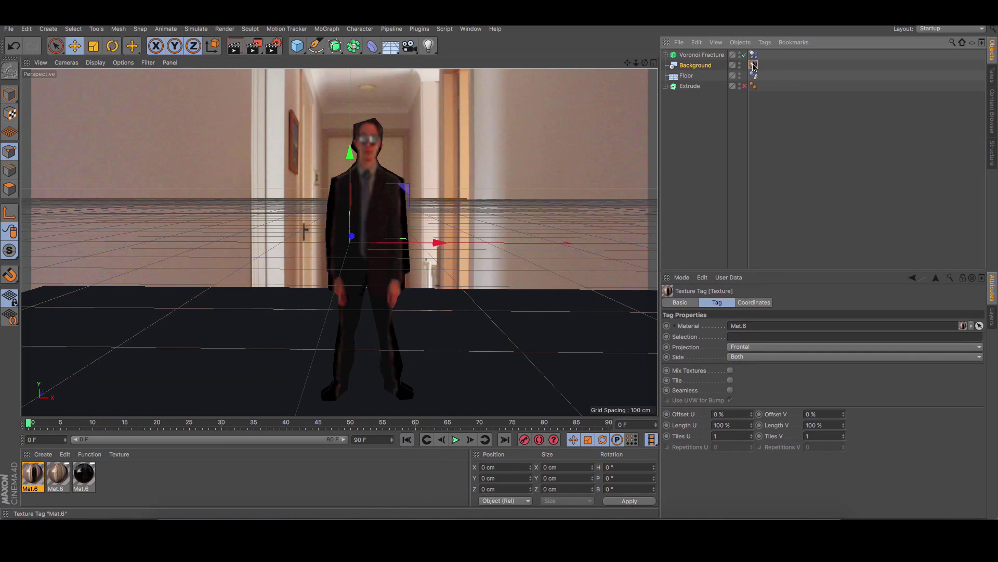
{"action": "key", "text": "Delete"}
{"action": "left_click", "coordinate": [43, 454]}
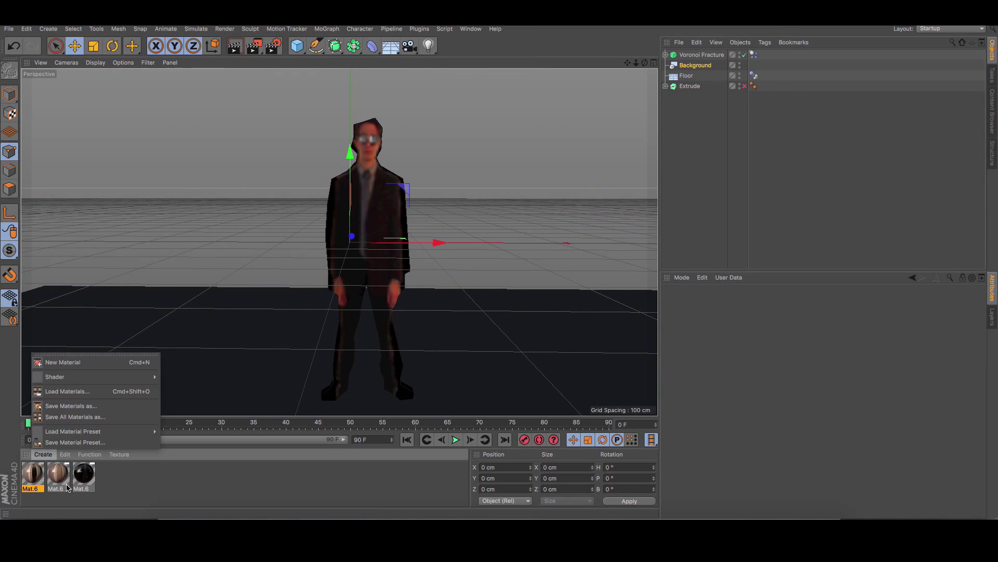
{"action": "left_click", "coordinate": [66, 484]}
{"action": "left_click_drag", "start_coordinate": [60, 479], "coordinate": [101, 497]}
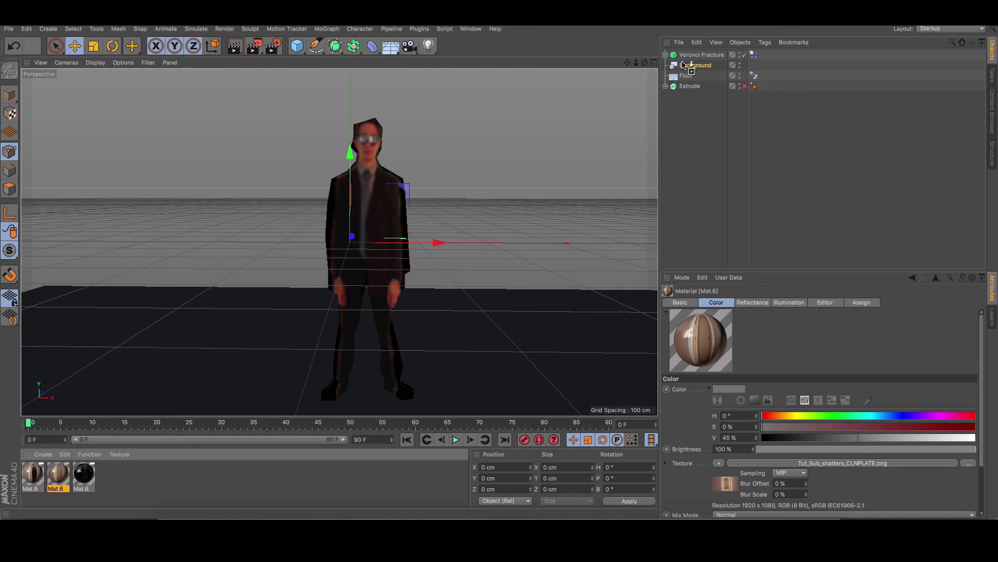
{"action": "left_click_drag", "start_coordinate": [684, 65], "coordinate": [685, 65]}
Play the simulation against the clean hallway background, then return to the first frame
{"action": "left_click", "coordinate": [455, 441]}
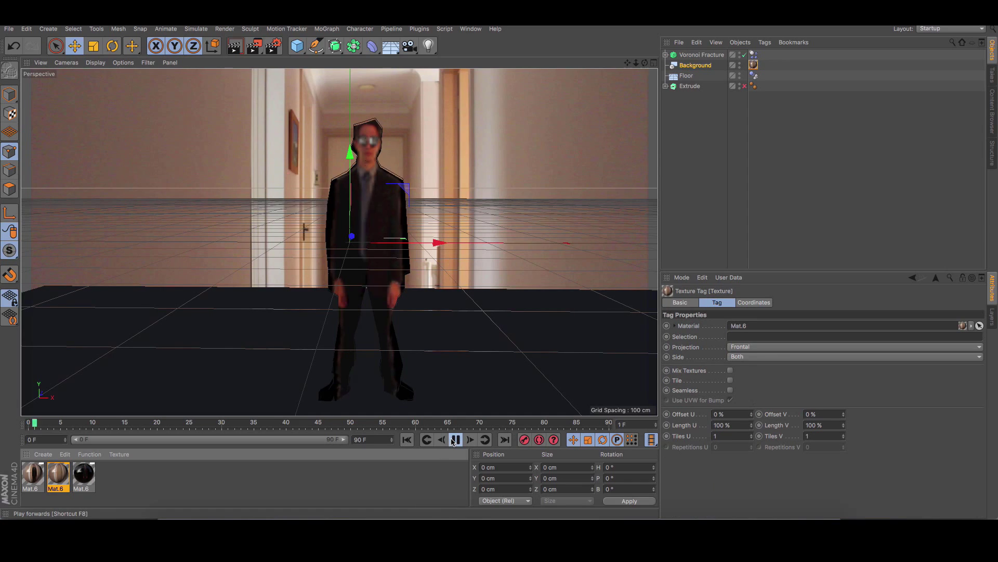
{"action": "left_click", "coordinate": [453, 439]}
{"action": "left_click", "coordinate": [406, 484]}
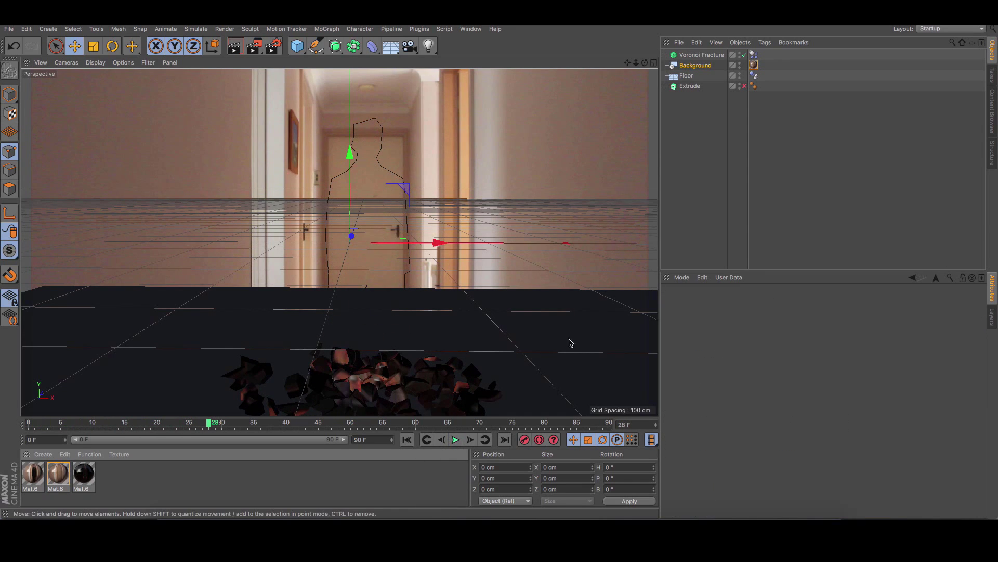
{"action": "left_click", "coordinate": [407, 439]}
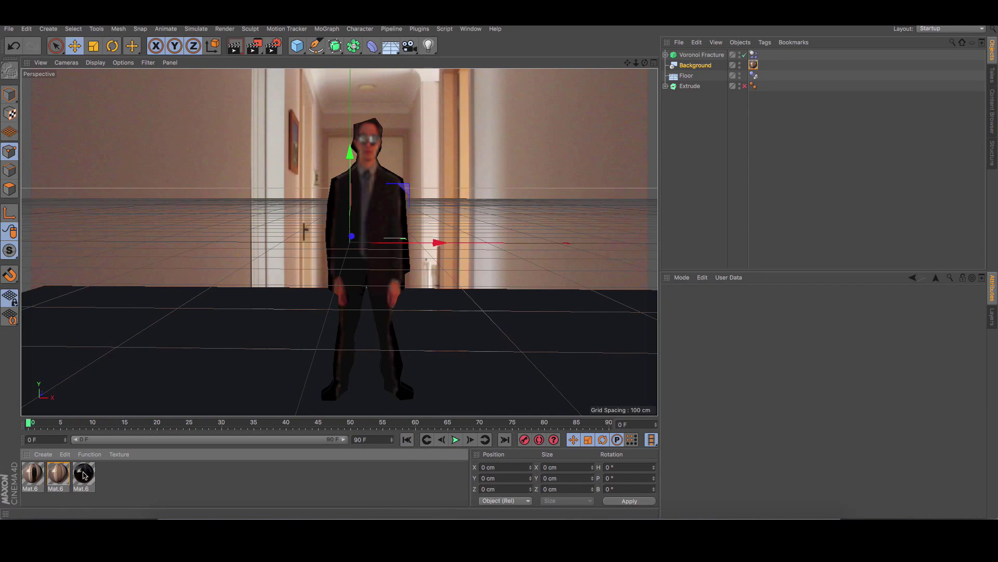
Apply the clean plate material to the Floor and set its texture projection to Frontal
{"action": "left_click", "coordinate": [83, 475]}
{"action": "left_click", "coordinate": [59, 478]}
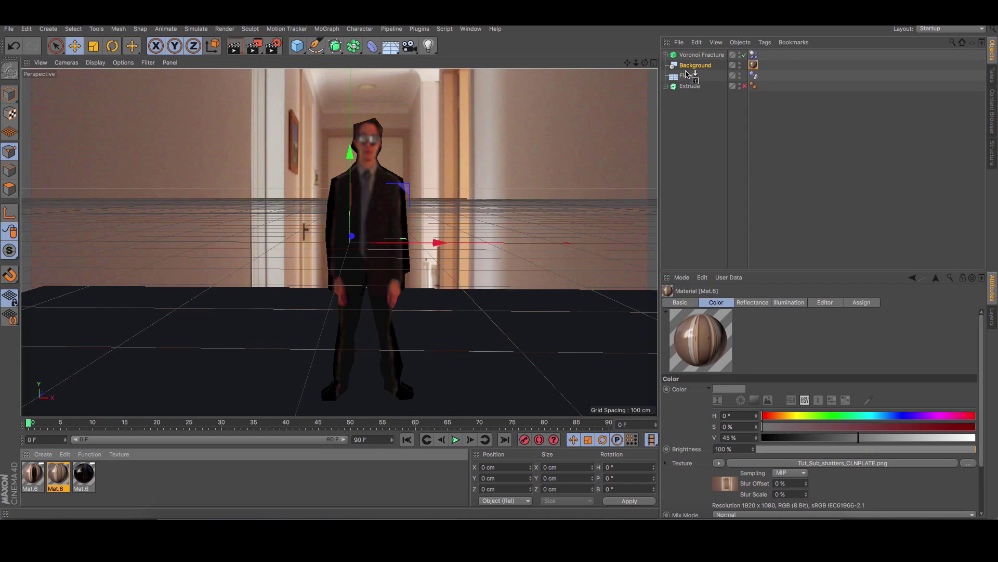
{"action": "left_click_drag", "start_coordinate": [700, 81], "coordinate": [695, 81]}
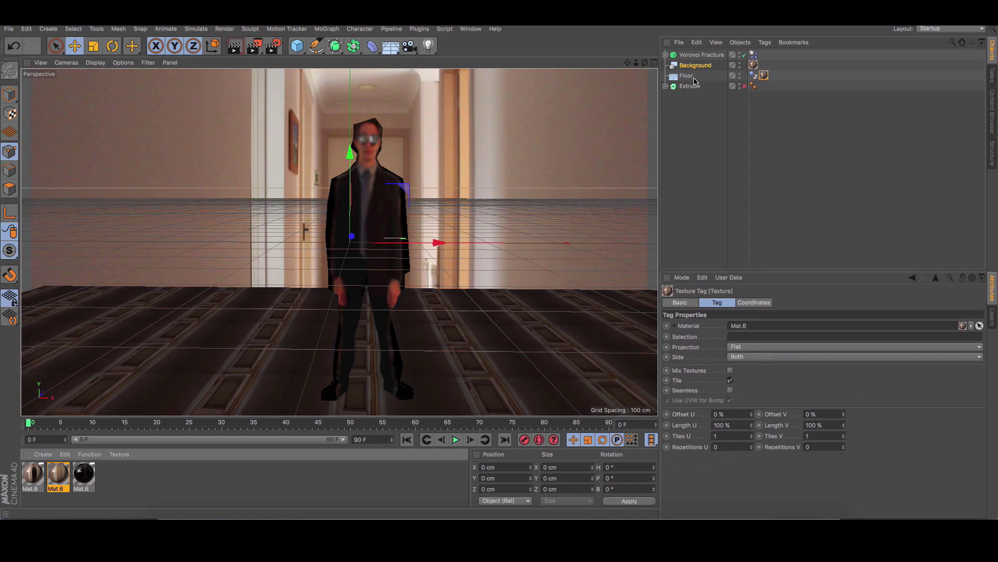
{"action": "left_click", "coordinate": [763, 348]}
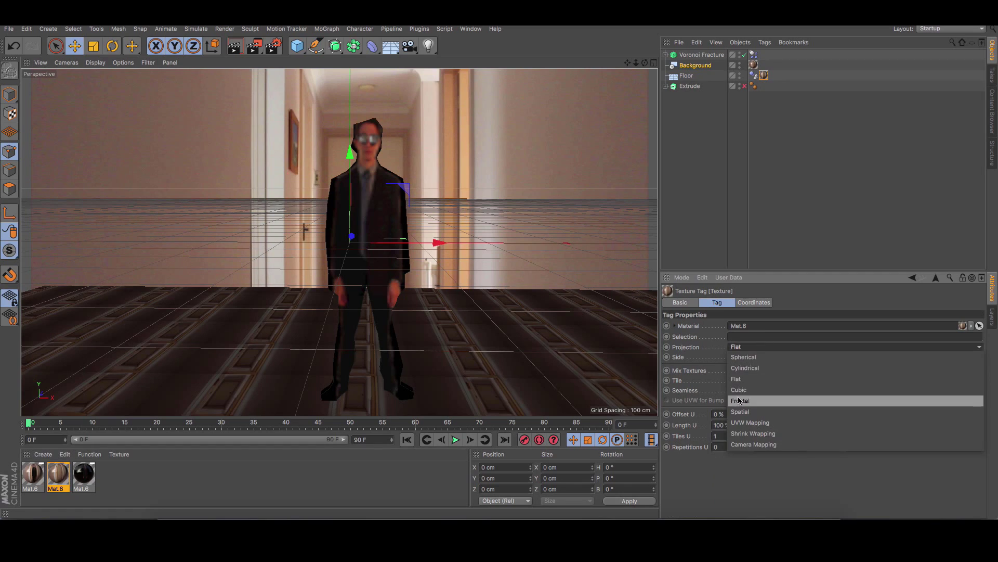
{"action": "left_click", "coordinate": [764, 401]}
Add a Compositing tag to the Floor, enable Compositing Background and test-render the view
{"action": "right_click", "coordinate": [730, 79]}
{"action": "mouse_move", "coordinate": [737, 83]}
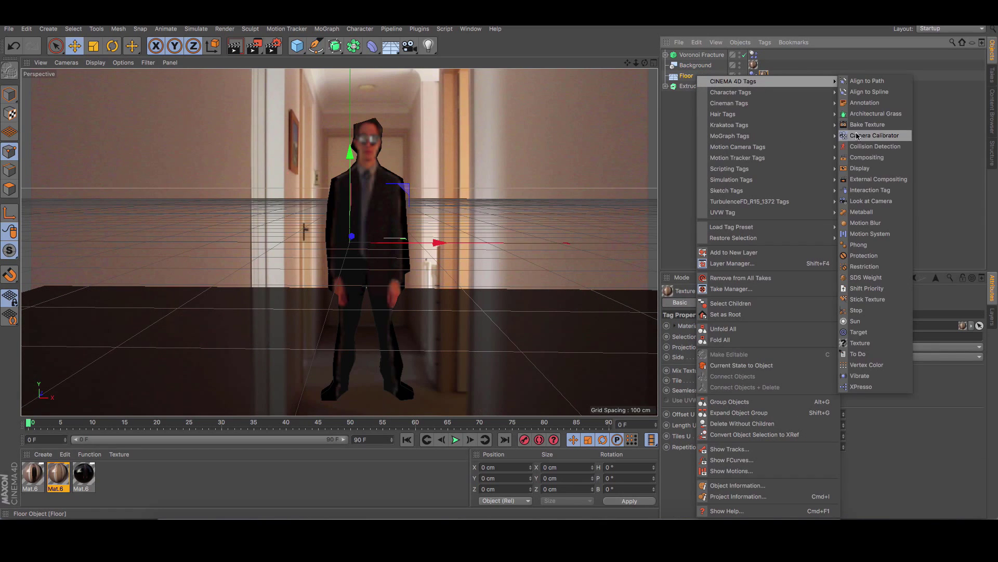
{"action": "left_click", "coordinate": [869, 158]}
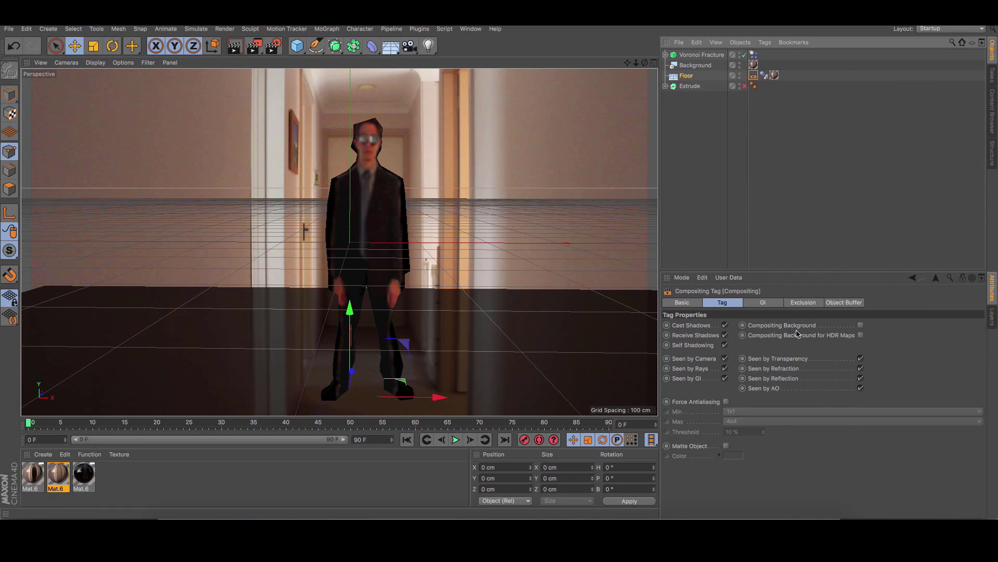
{"action": "left_click", "coordinate": [861, 326]}
{"action": "key", "text": "ctrl+r"}
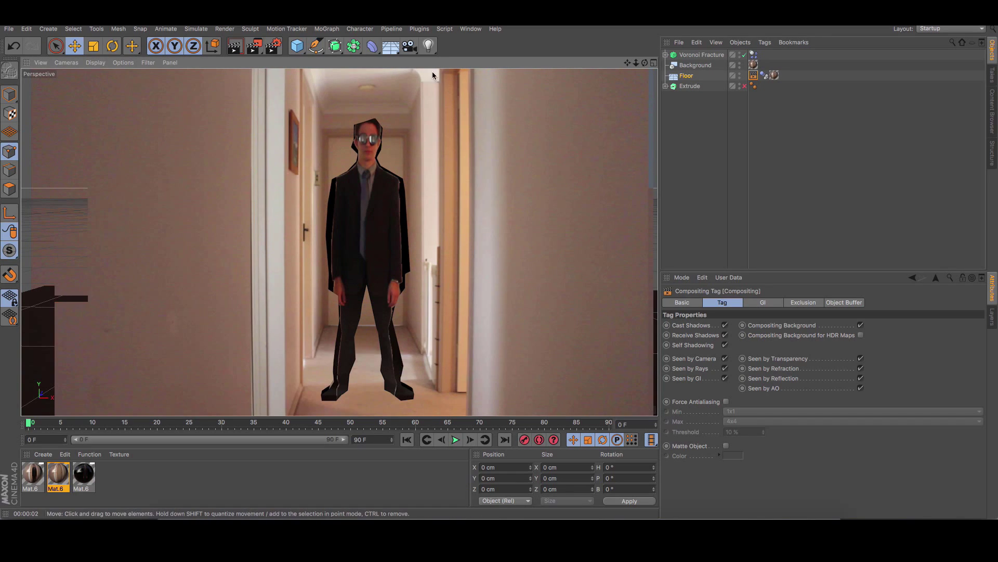
Create a Light and place it above and slightly to the right of the silhouette's head
{"action": "left_click", "coordinate": [429, 46]}
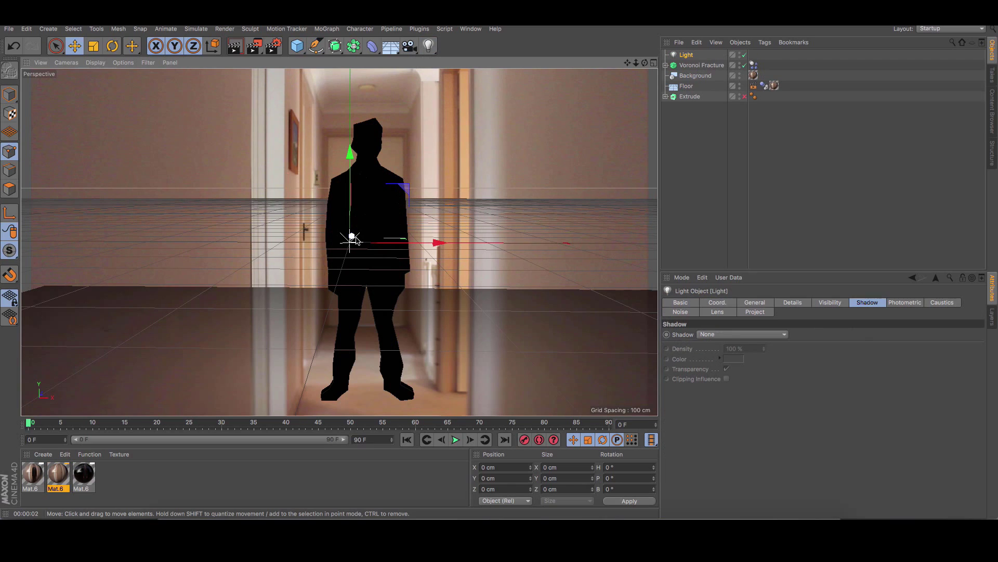
{"action": "left_click_drag", "start_coordinate": [356, 240], "coordinate": [343, 278]}
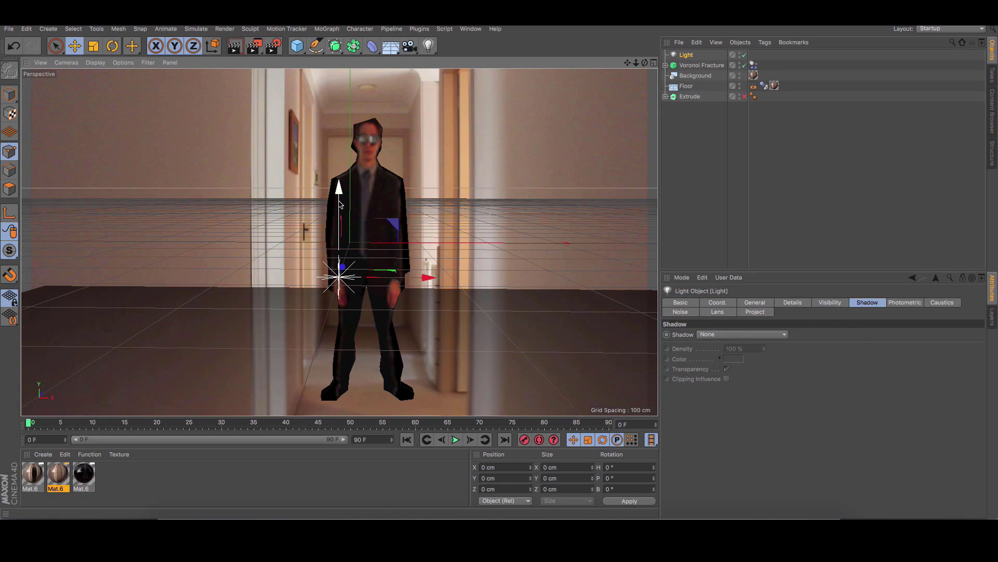
{"action": "left_click_drag", "start_coordinate": [341, 204], "coordinate": [341, 70]}
{"action": "left_click_drag", "start_coordinate": [430, 87], "coordinate": [505, 87]}
Set the light's shadow type to Shadow Maps (Soft) and test-render the view
{"action": "left_click", "coordinate": [743, 334]}
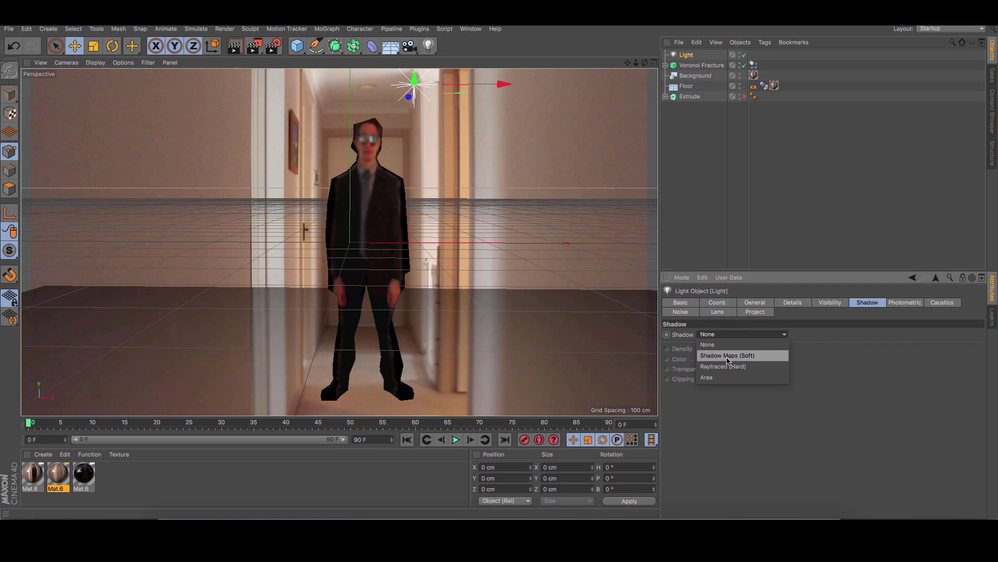
{"action": "left_click", "coordinate": [728, 344]}
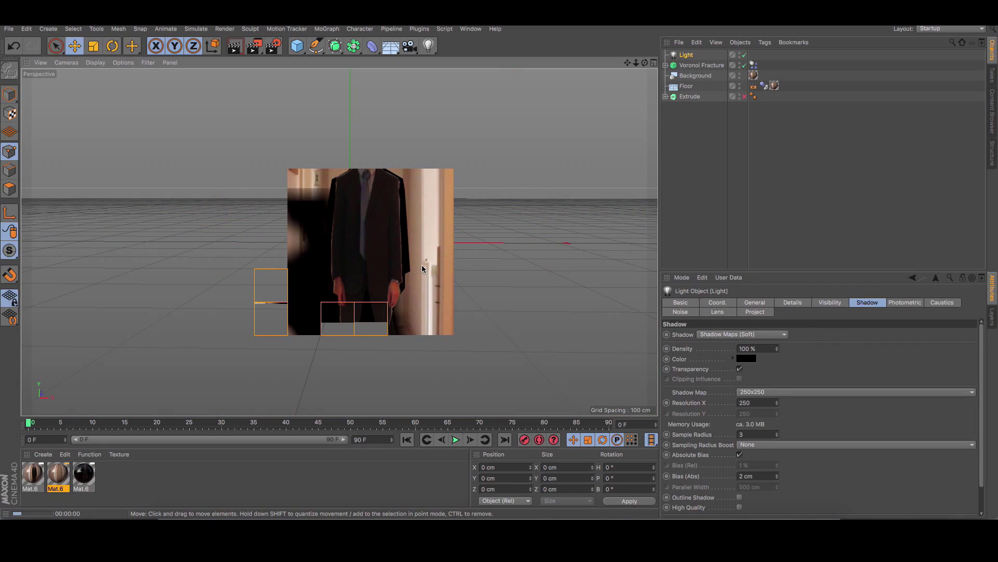
{"action": "left_click", "coordinate": [433, 235]}
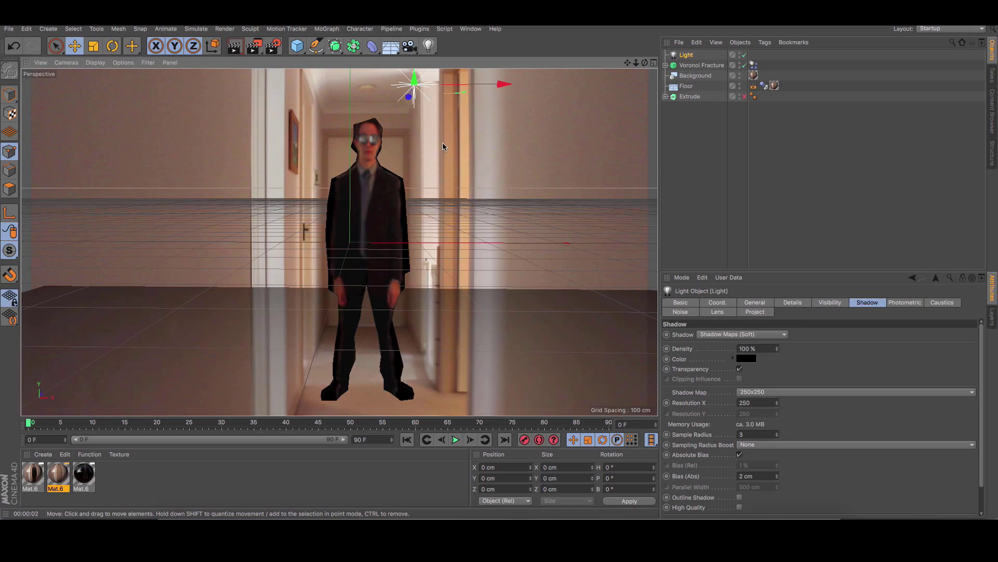
Move the light higher, test-render the view, and raise it further in the Front view, centred well above the silhouette
{"action": "left_click_drag", "start_coordinate": [417, 78], "coordinate": [417, 57]}
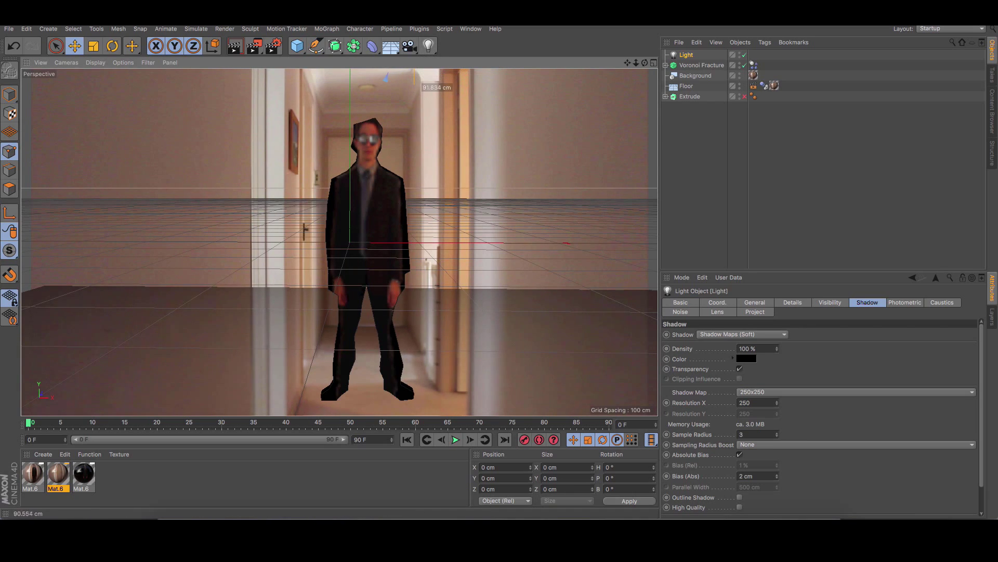
{"action": "key", "text": "super+r"}
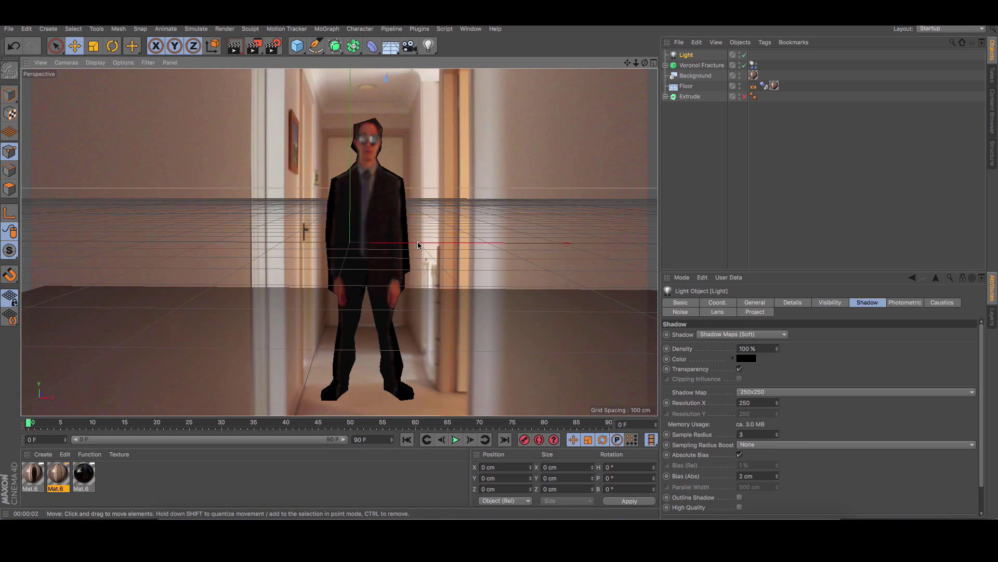
{"action": "middle_click", "coordinate": [417, 241]}
{"action": "scroll", "coordinate": [531, 352], "scroll_direction": "down", "scroll_amount": 5}
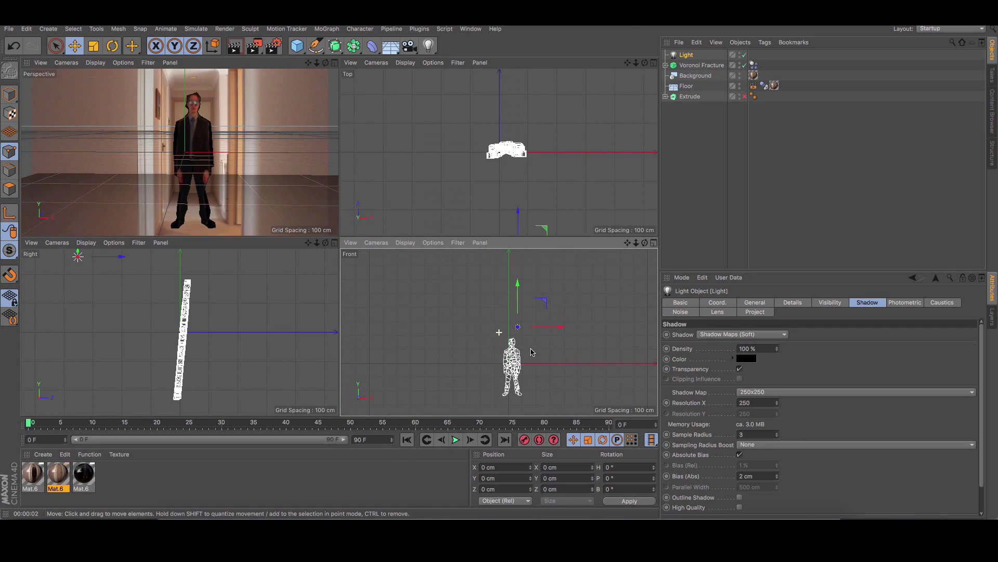
{"action": "left_click_drag", "start_coordinate": [531, 352], "coordinate": [555, 282]}
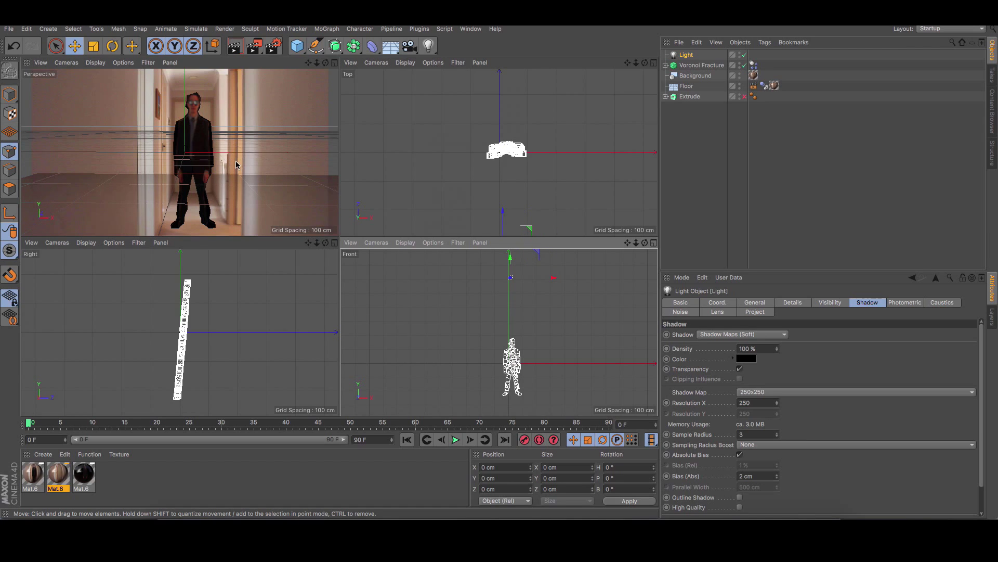
Test-render the perspective view at frame 0, play the simulation to frame 10, test-render it again and return to the start
{"action": "middle_click", "coordinate": [236, 162]}
{"action": "key", "text": "super+r"}
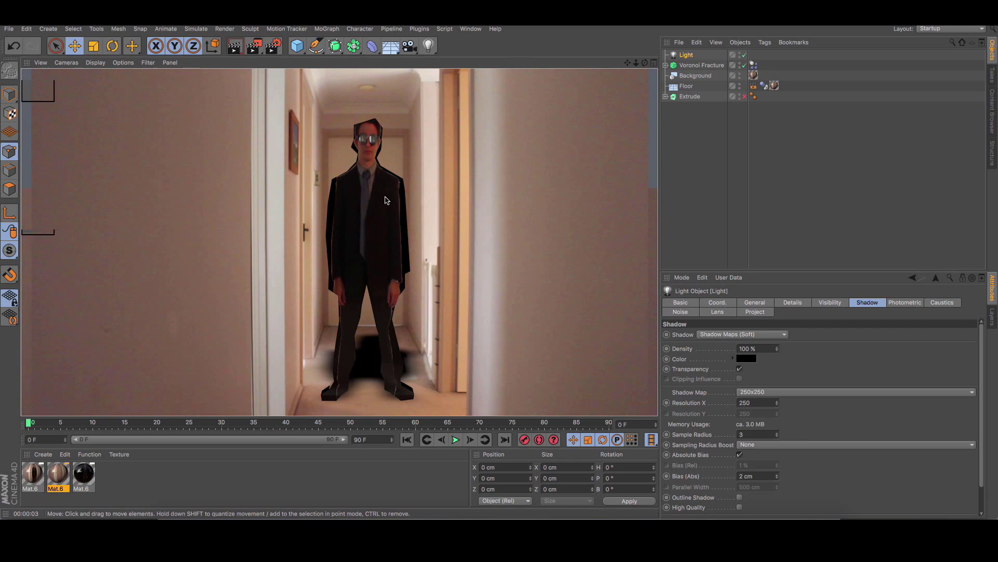
{"action": "left_click", "coordinate": [380, 193]}
{"action": "left_click", "coordinate": [452, 440]}
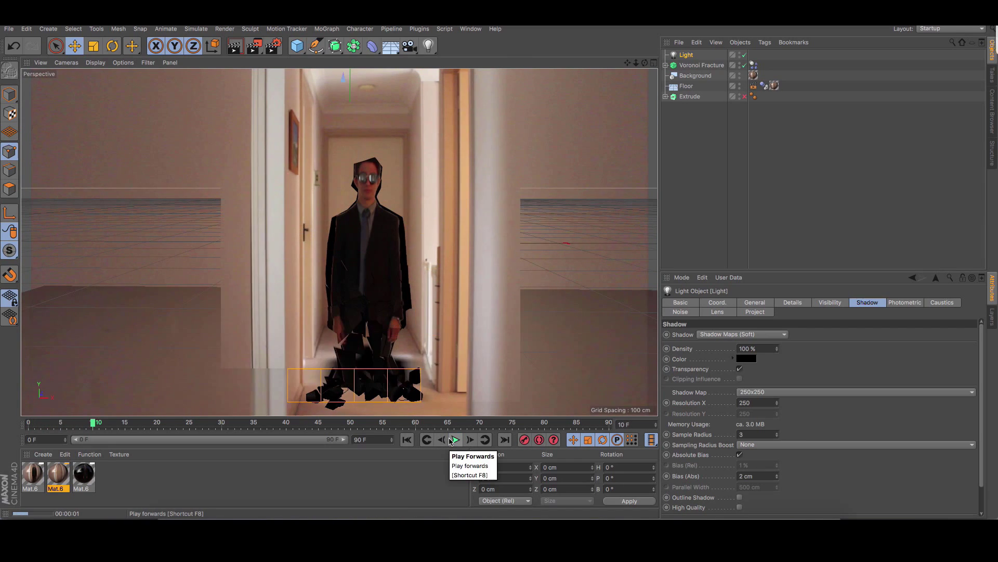
{"action": "left_click", "coordinate": [419, 481]}
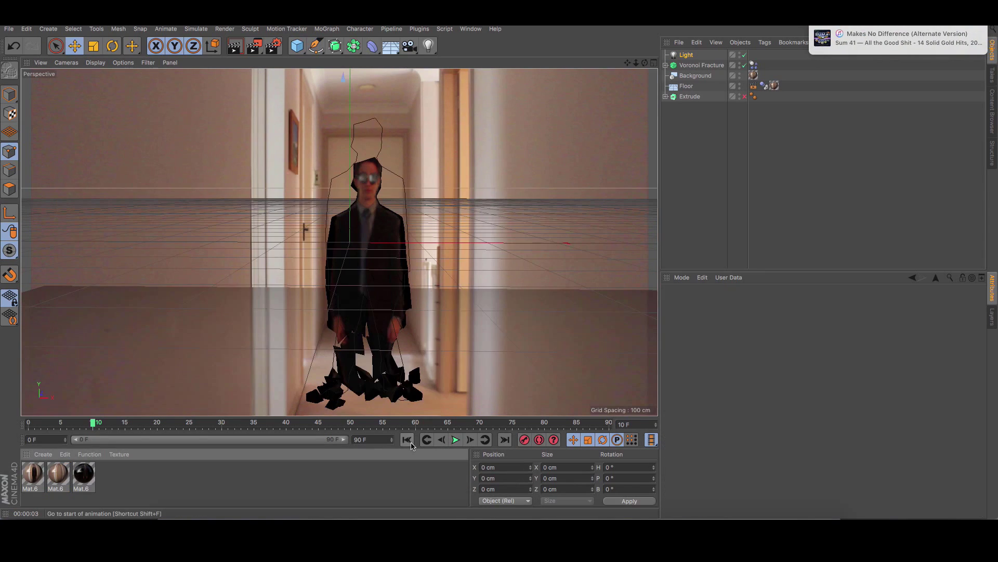
{"action": "left_click", "coordinate": [408, 439]}
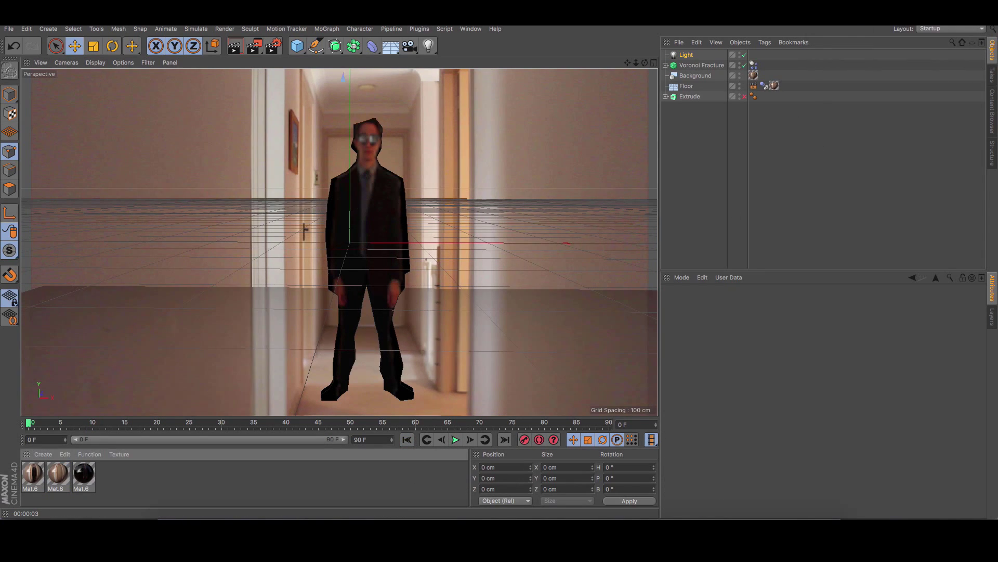
{"action": "left_click", "coordinate": [455, 440]}
{"action": "left_click", "coordinate": [455, 440]}
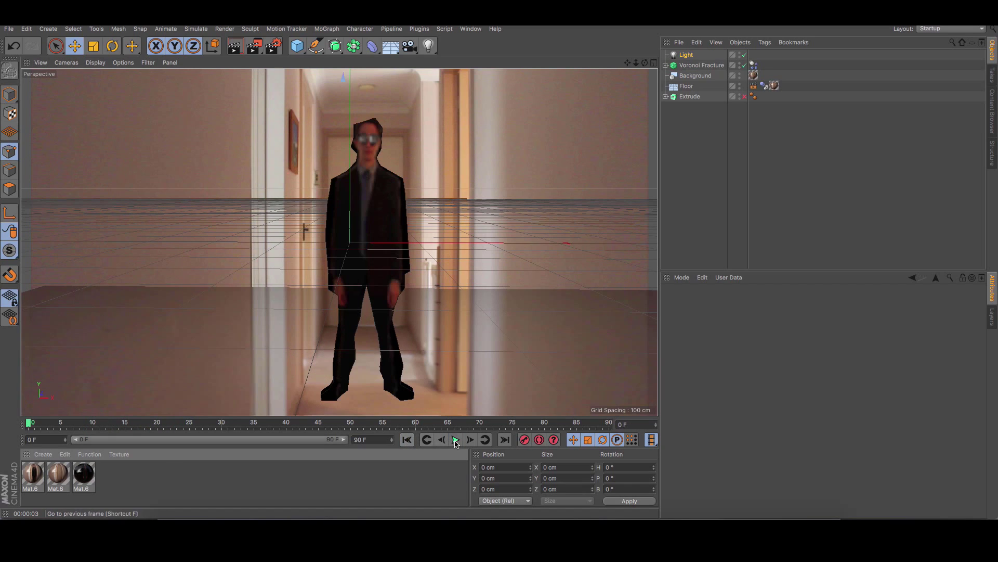
{"action": "left_click", "coordinate": [456, 440]}
{"action": "left_click", "coordinate": [456, 440]}
{"action": "key", "text": "ctrl+r"}
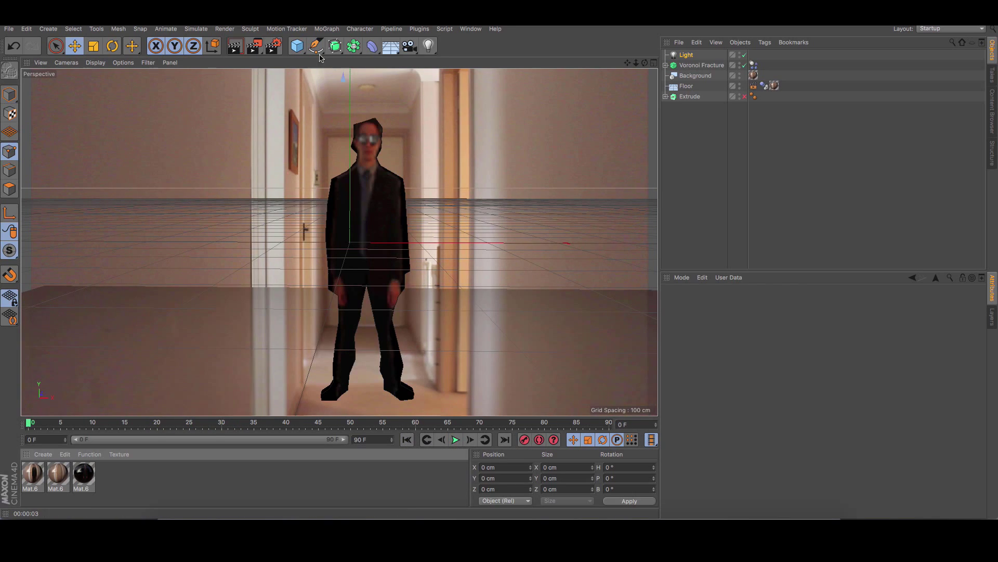
Create a Cube and place it behind the silhouette, centred on it at about X 19 cm and Z 363 cm
{"action": "left_click", "coordinate": [297, 46]}
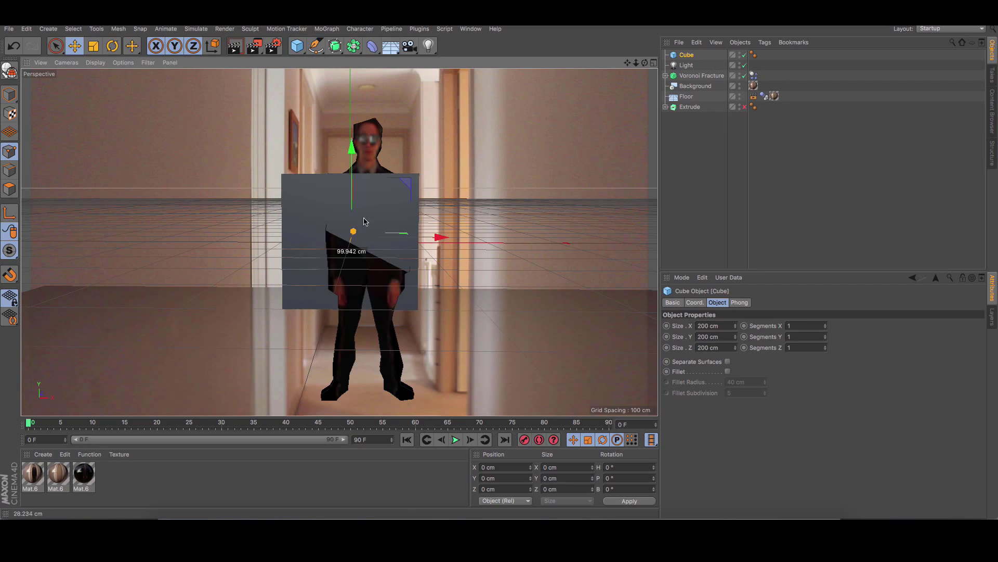
{"action": "mouse_move", "coordinate": [364, 221]}
{"action": "left_mouse_down"}
{"action": "mouse_move", "coordinate": [366, 200]}
{"action": "mouse_move", "coordinate": [355, 227]}
{"action": "left_mouse_up"}
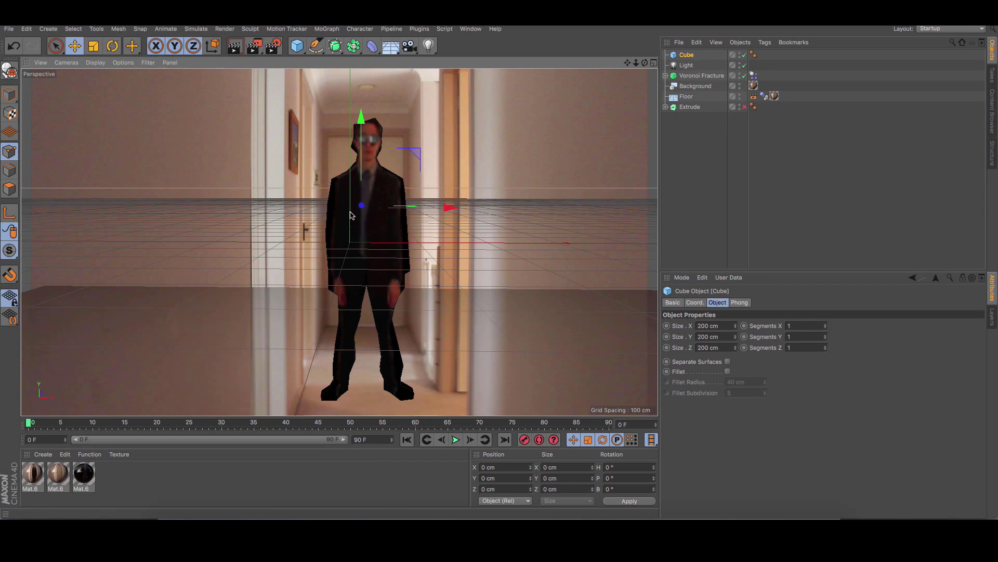
{"action": "middle_click", "coordinate": [351, 215]}
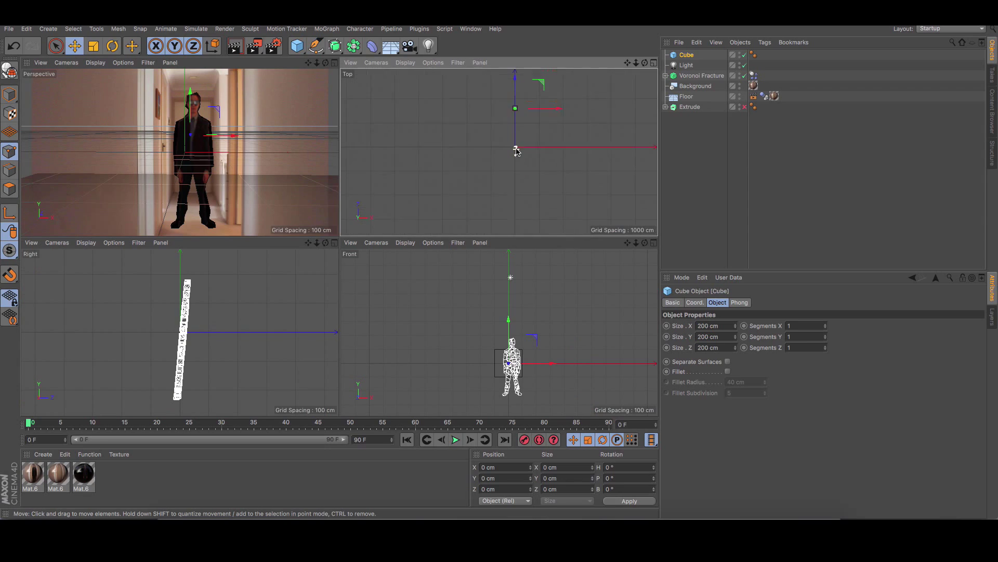
{"action": "scroll", "coordinate": [524, 126], "scroll_direction": "up", "scroll_amount": 4}
{"action": "left_click_drag", "start_coordinate": [509, 104], "coordinate": [512, 149]}
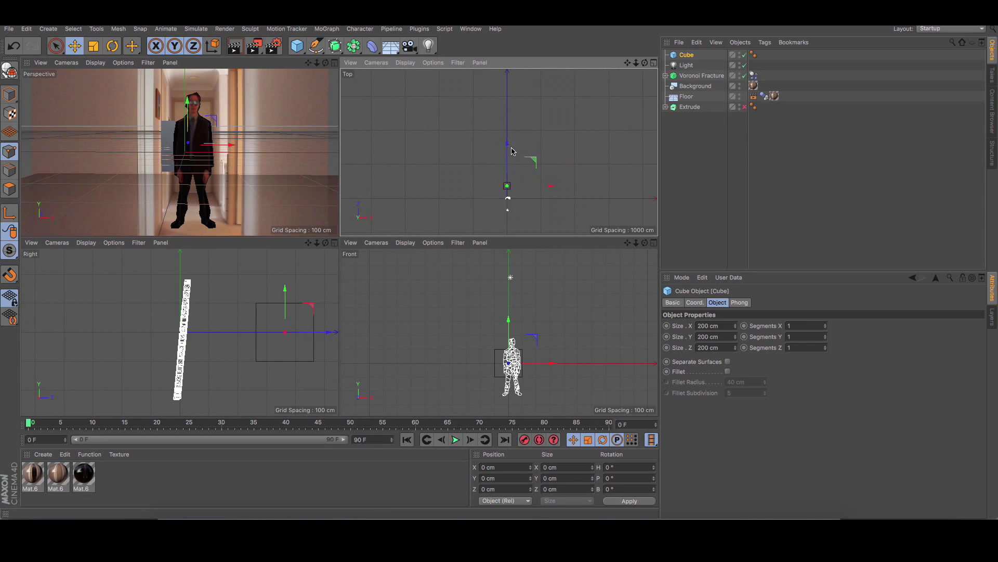
{"action": "scroll", "coordinate": [511, 193], "scroll_direction": "up", "scroll_amount": 4}
{"action": "scroll", "coordinate": [511, 193], "scroll_direction": "up", "scroll_amount": 2}
{"action": "middle_click_drag", "start_coordinate": [511, 194], "coordinate": [512, 165], "text": "alt"}
{"action": "left_click_drag", "start_coordinate": [546, 146], "coordinate": [542, 145]}
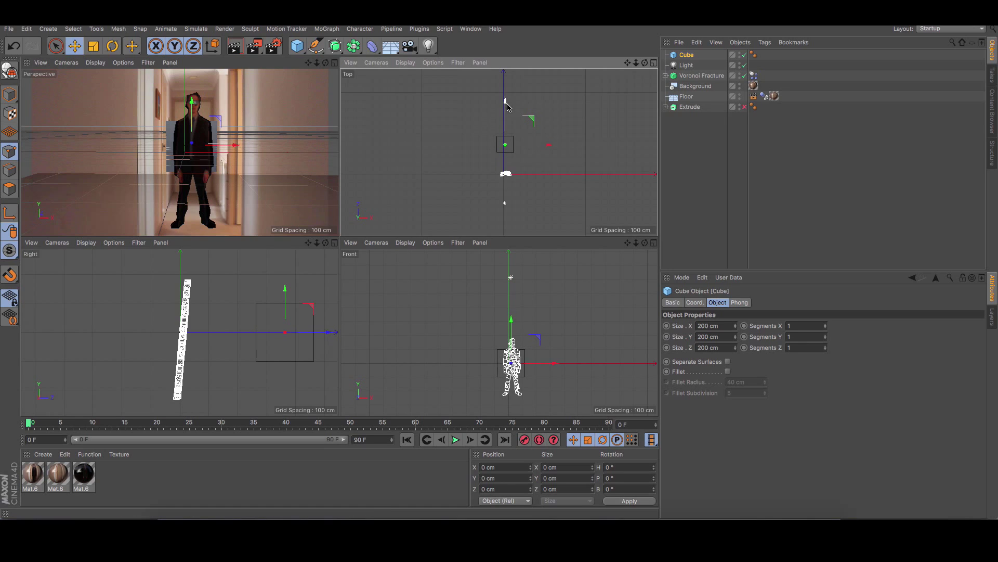
{"action": "scroll", "coordinate": [512, 132], "scroll_direction": "up", "scroll_amount": 3}
{"action": "scroll", "coordinate": [514, 133], "scroll_direction": "up", "scroll_amount": 2}
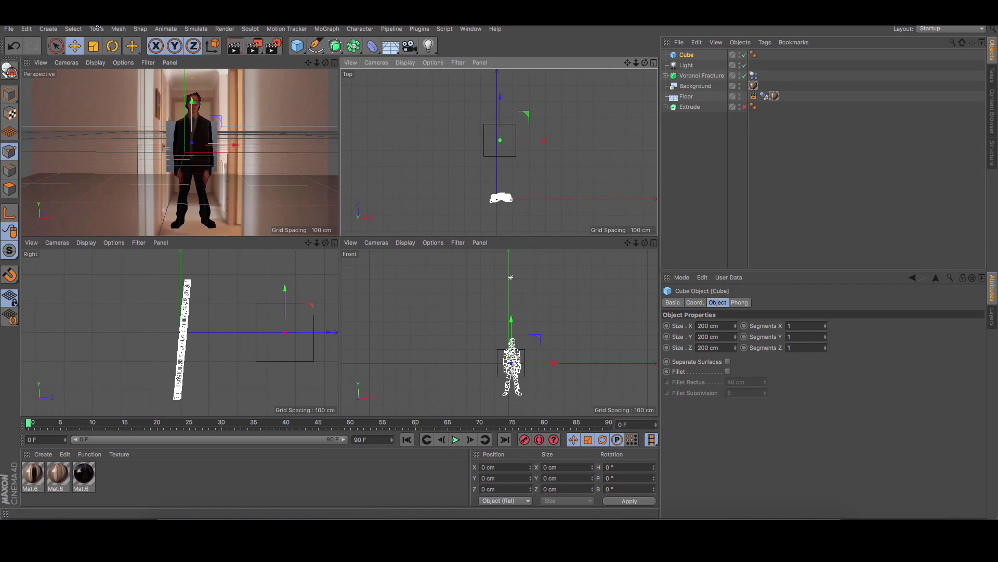
Make the Cube editable and scale it into a tall, narrow block about 59 cm wide and 424 cm high
{"action": "left_click", "coordinate": [91, 48]}
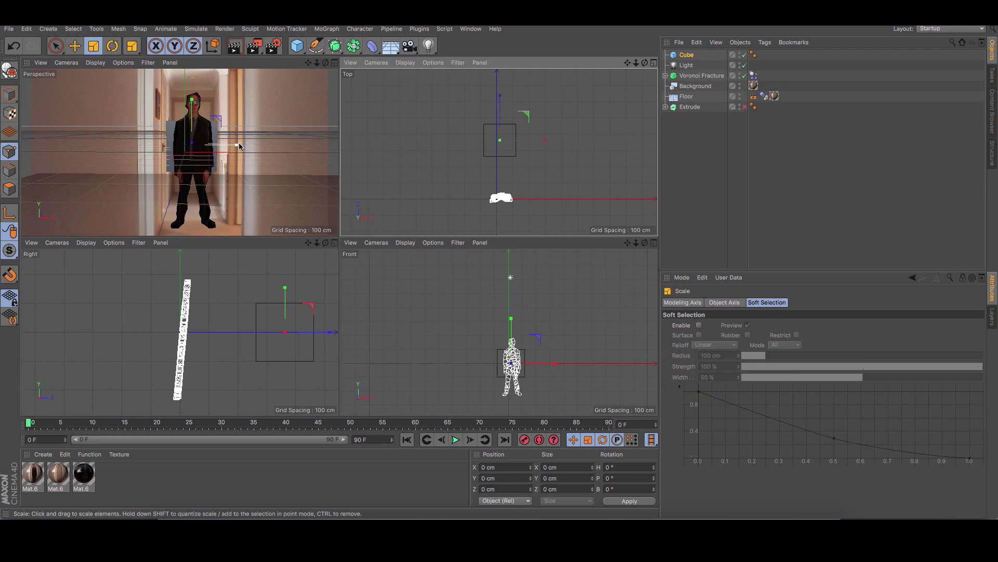
{"action": "mouse_move", "coordinate": [237, 145]}
{"action": "left_mouse_down"}
{"action": "mouse_move", "coordinate": [227, 149]}
{"action": "mouse_move", "coordinate": [239, 146]}
{"action": "left_mouse_up"}
{"action": "left_click", "coordinate": [15, 76]}
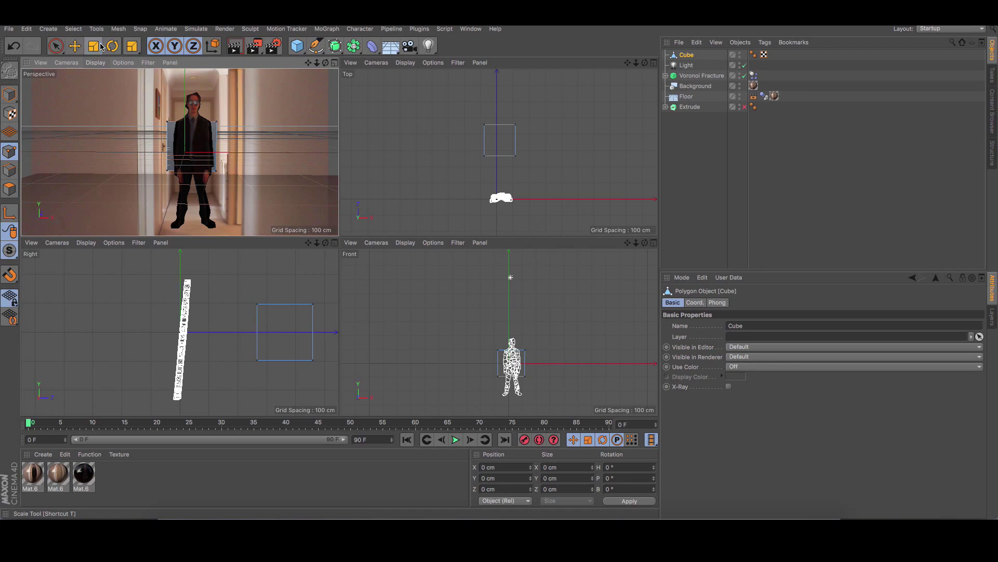
{"action": "left_click", "coordinate": [11, 132]}
{"action": "left_click_drag", "start_coordinate": [232, 141], "coordinate": [221, 146]}
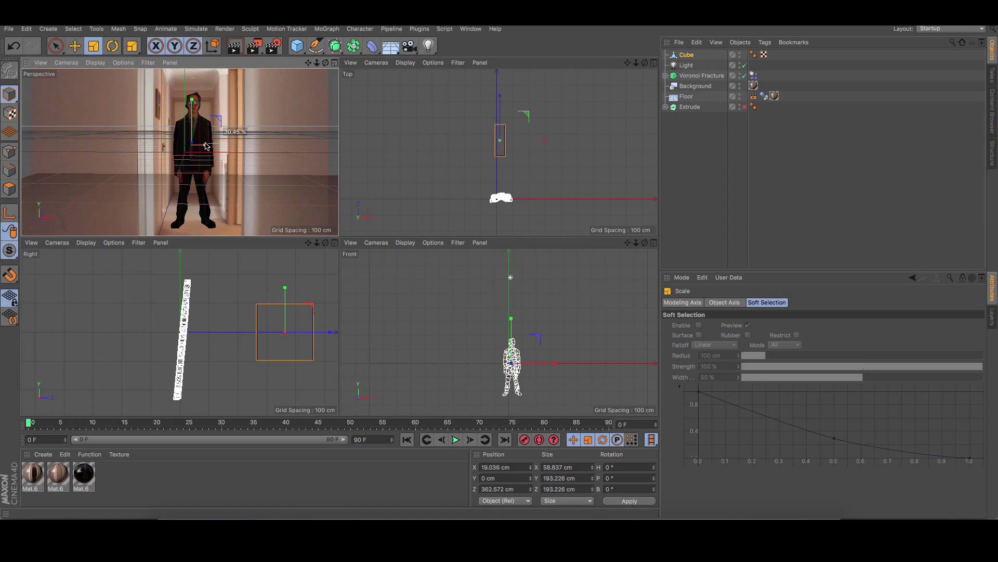
{"action": "left_click", "coordinate": [94, 46]}
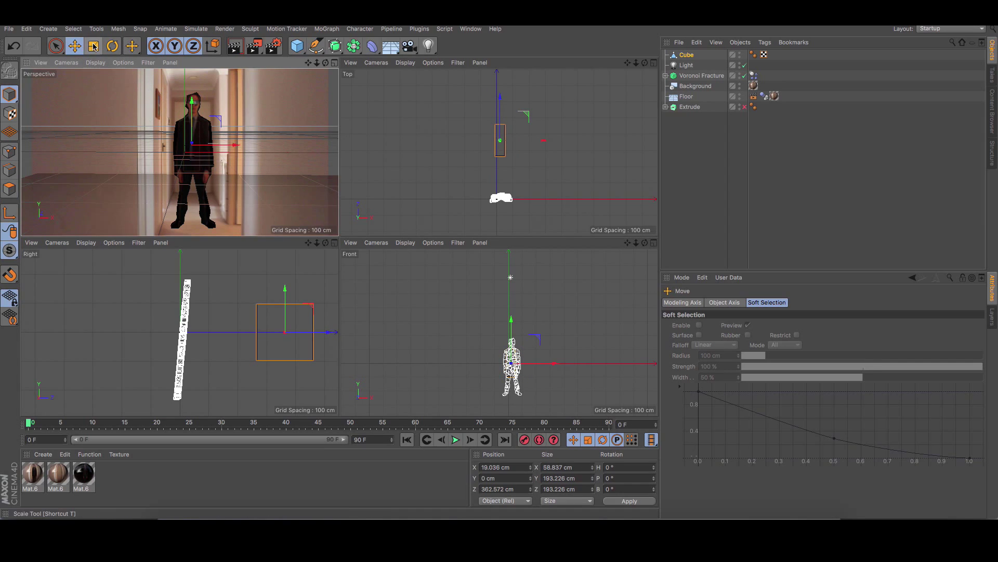
{"action": "mouse_move", "coordinate": [194, 100]}
{"action": "left_mouse_down"}
{"action": "mouse_move", "coordinate": [193, 84]}
{"action": "mouse_move", "coordinate": [192, 102]}
{"action": "left_mouse_up"}
{"action": "left_click", "coordinate": [76, 47]}
Keyframe the Cube behind the silhouette at frame 0 and in front of it at about Z -407 cm at frame 14
{"action": "right_click", "coordinate": [689, 55]}
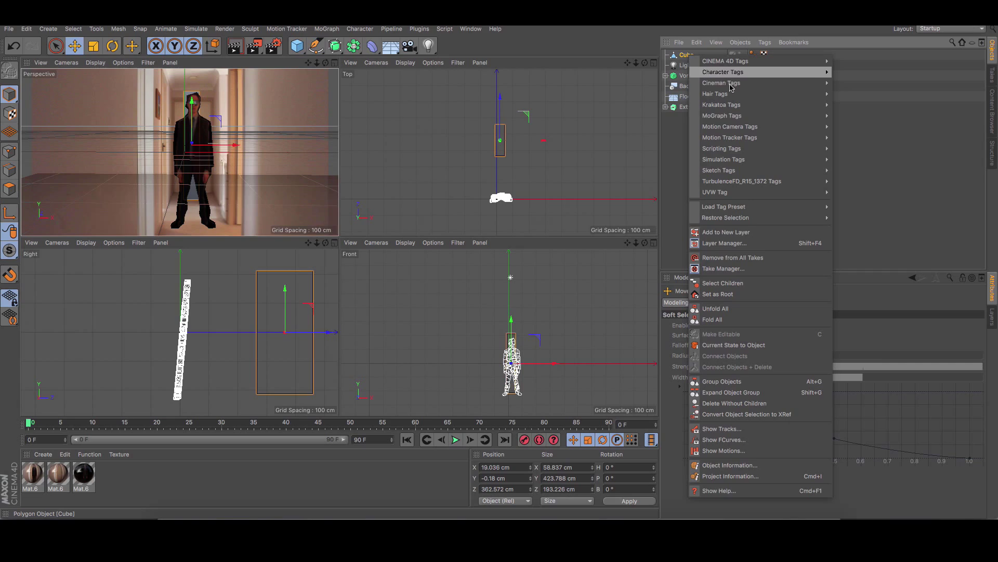
{"action": "left_click", "coordinate": [683, 179]}
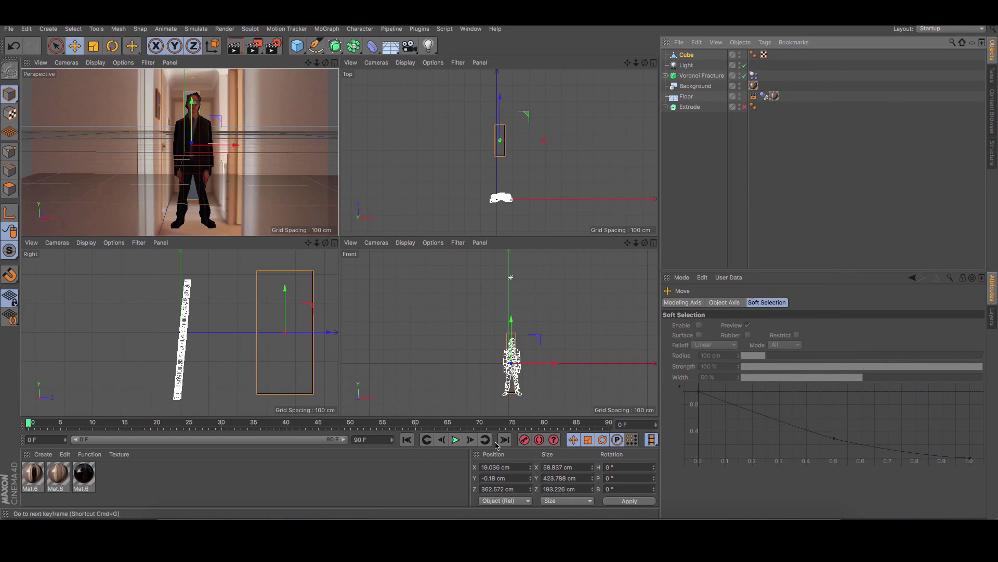
{"action": "left_click", "coordinate": [456, 440]}
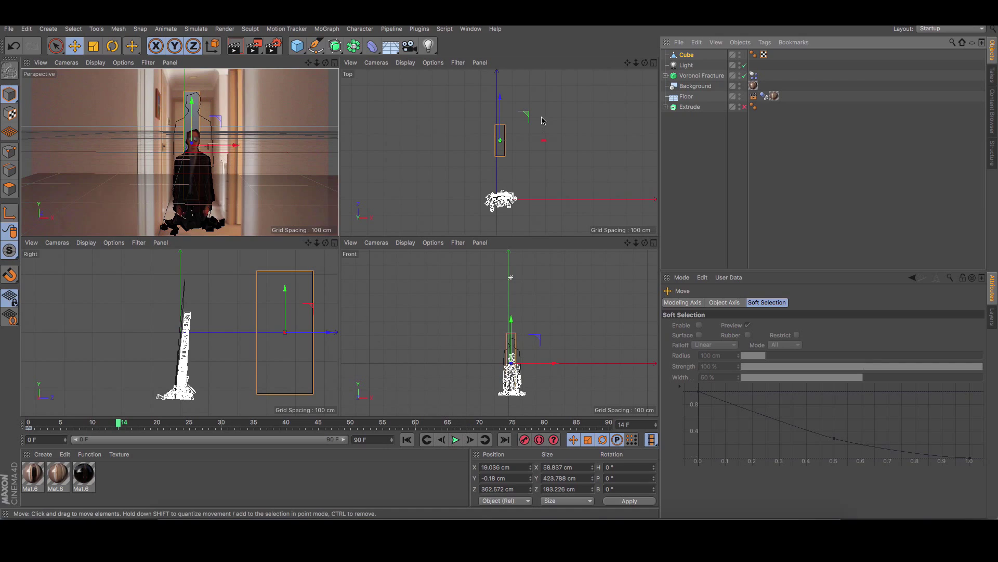
{"action": "left_click_drag", "start_coordinate": [507, 103], "coordinate": [508, 227]}
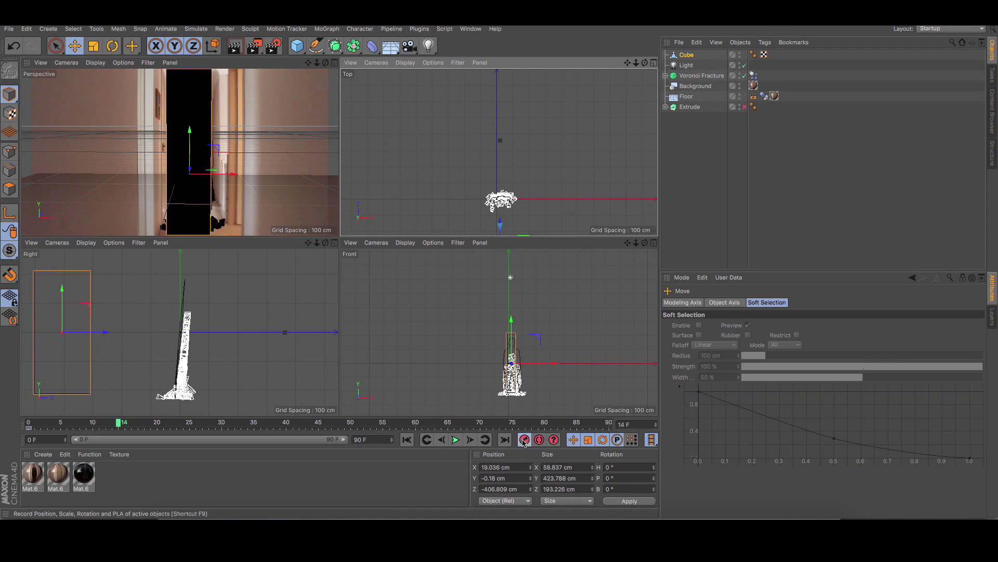
{"action": "left_click", "coordinate": [406, 440]}
Add a Compositing tag to the Cube and disable Cast Shadows, Receive Shadows and Seen by Camera
{"action": "right_click", "coordinate": [686, 55]}
{"action": "mouse_move", "coordinate": [738, 60]}
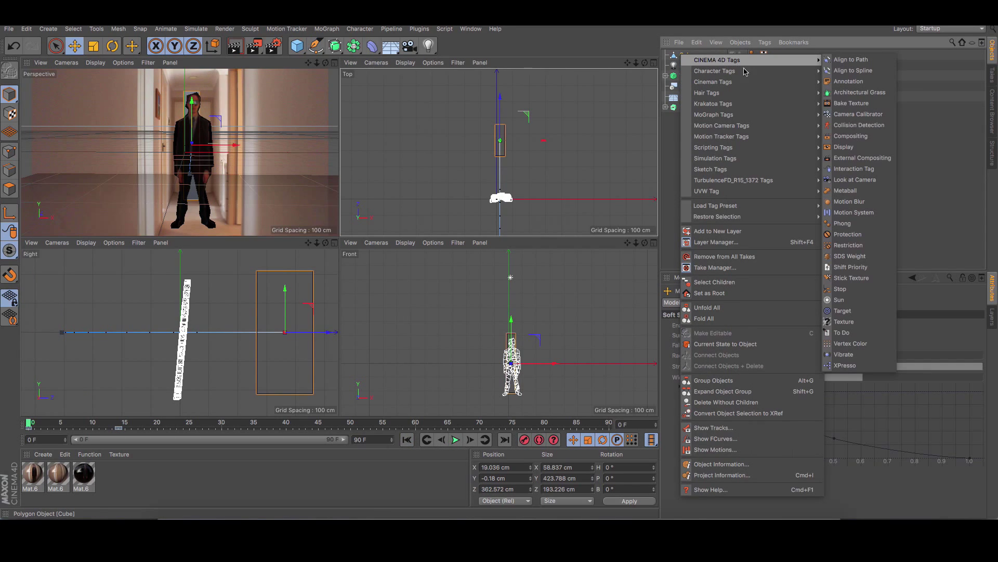
{"action": "left_click", "coordinate": [845, 136]}
{"action": "left_click", "coordinate": [726, 358]}
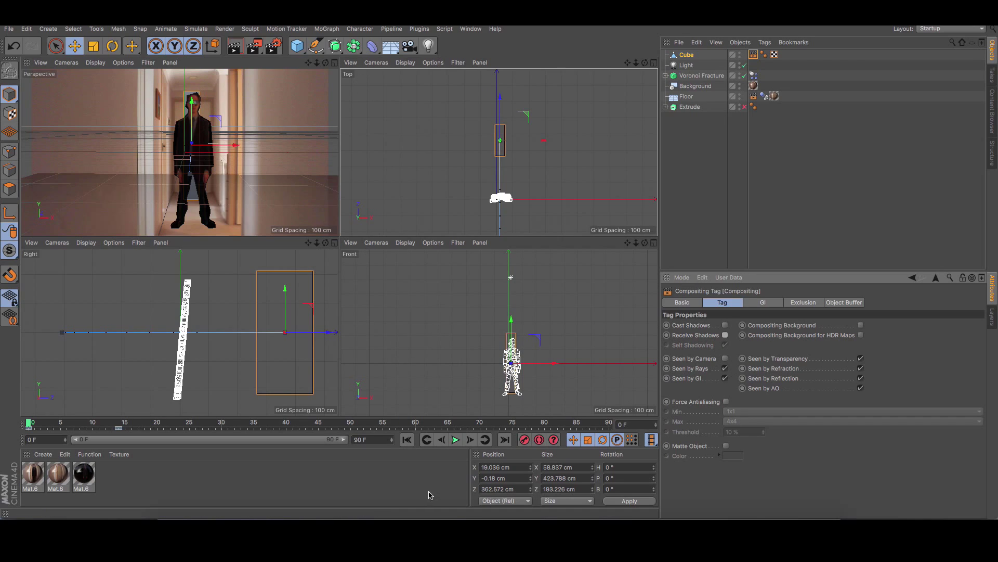
Add a Rigid Body simulation tag to the Cube and set its Dynamic option to Off
{"action": "right_click", "coordinate": [701, 55]}
{"action": "mouse_move", "coordinate": [731, 157]}
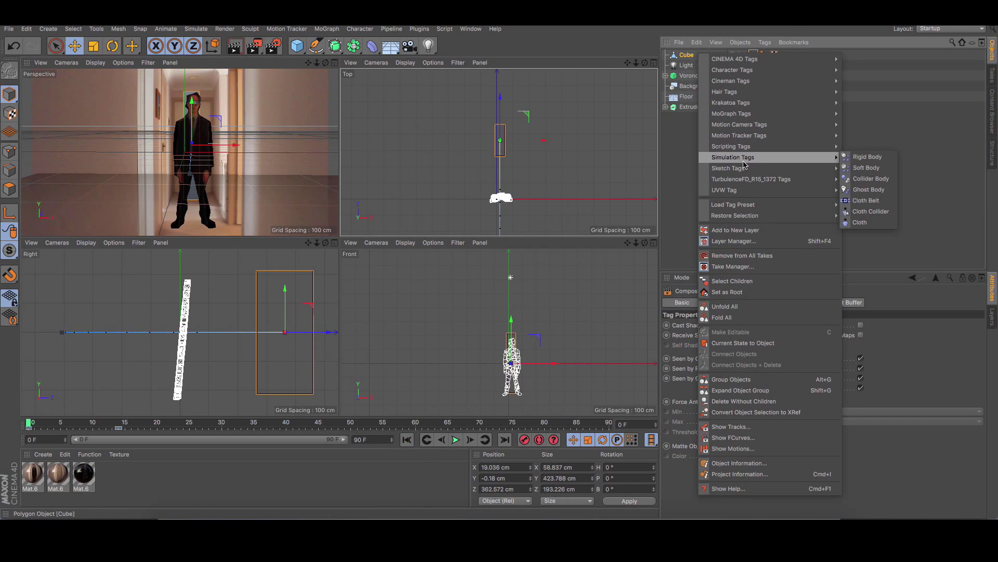
{"action": "left_click", "coordinate": [863, 157]}
{"action": "left_click", "coordinate": [717, 335]}
{"action": "left_click", "coordinate": [718, 344]}
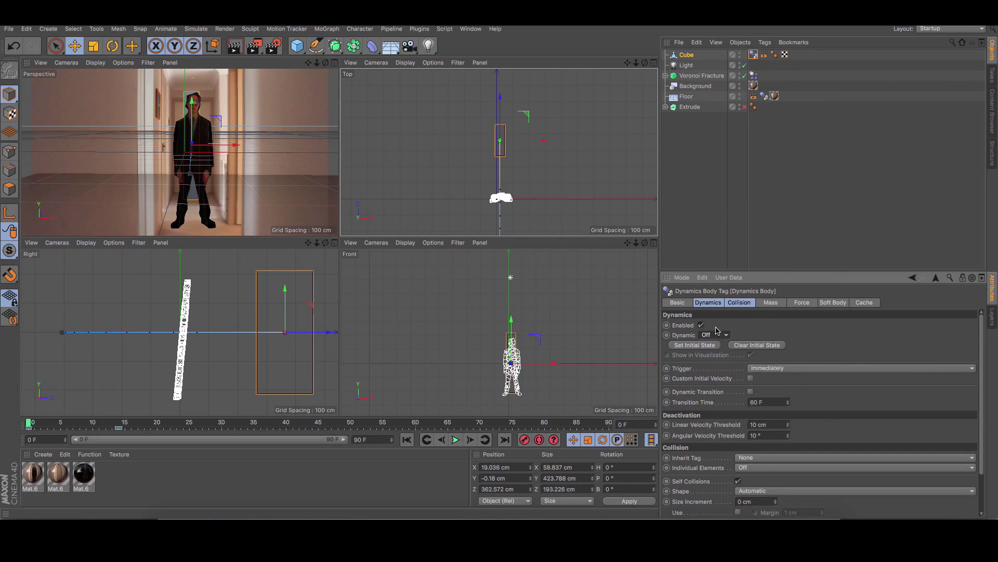
Set the trigger of the Voronoi Fracture's Dynamics Body tag to On Collision
{"action": "left_click", "coordinate": [698, 77]}
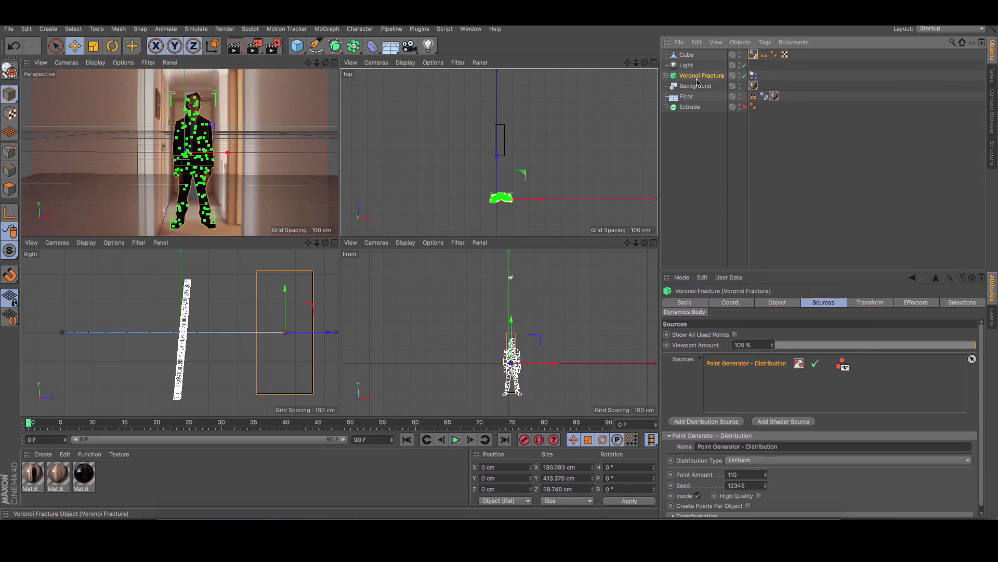
{"action": "left_click", "coordinate": [706, 160]}
{"action": "left_click", "coordinate": [755, 77]}
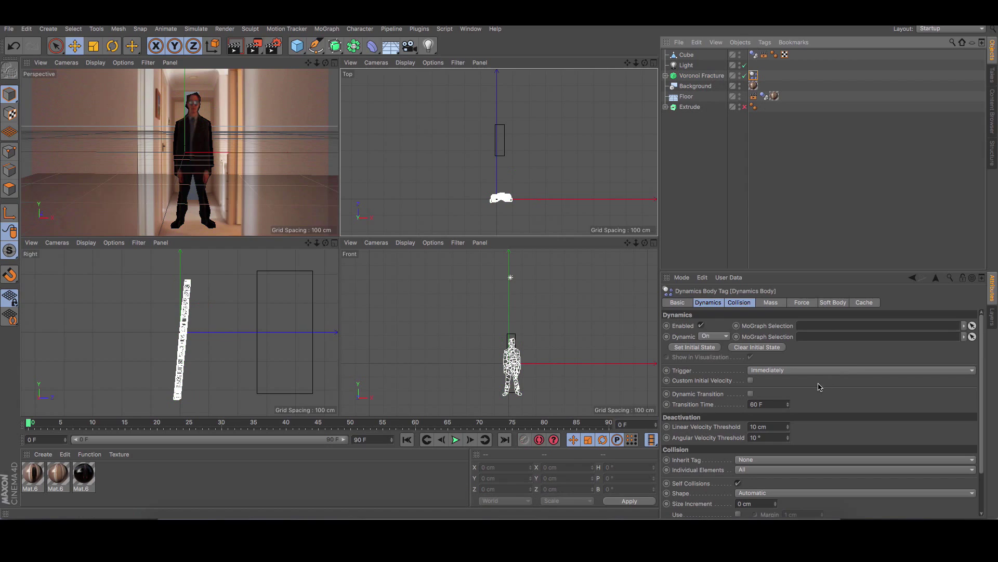
{"action": "left_click", "coordinate": [791, 371]}
{"action": "left_click", "coordinate": [784, 406]}
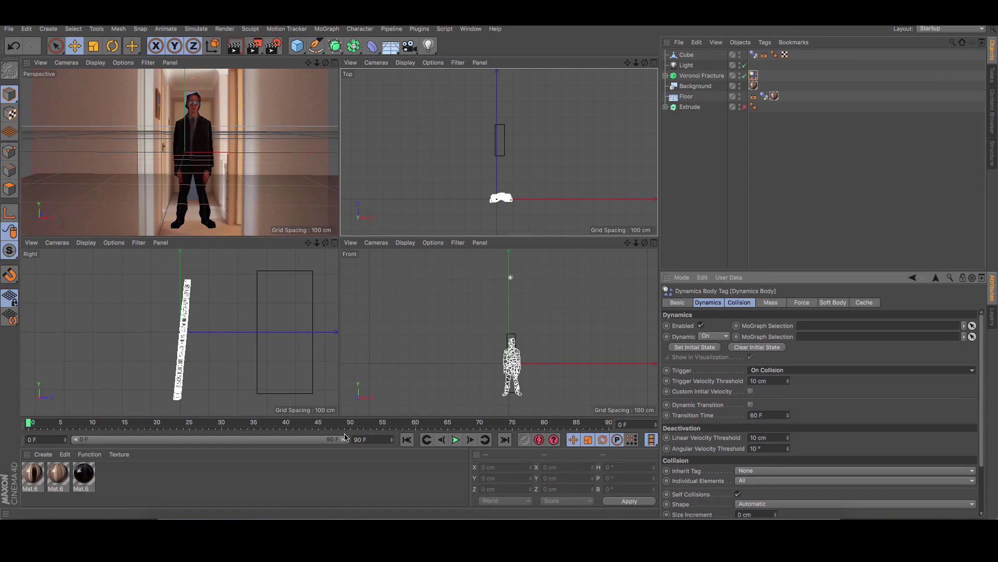
Play the collision simulation in the four-view layout and in the full perspective view, rewinding to the start after each run
{"action": "left_click", "coordinate": [455, 440]}
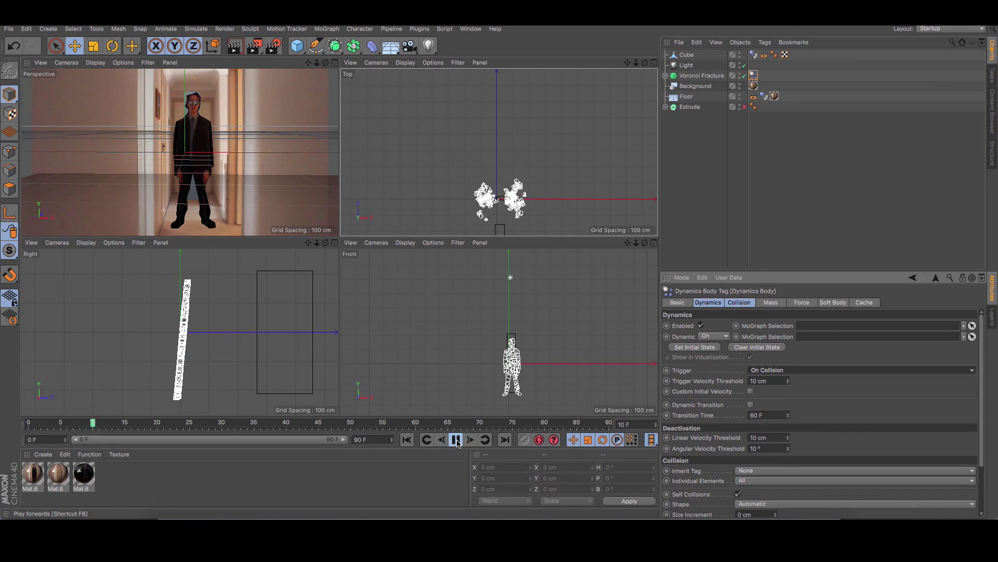
{"action": "left_click", "coordinate": [407, 440]}
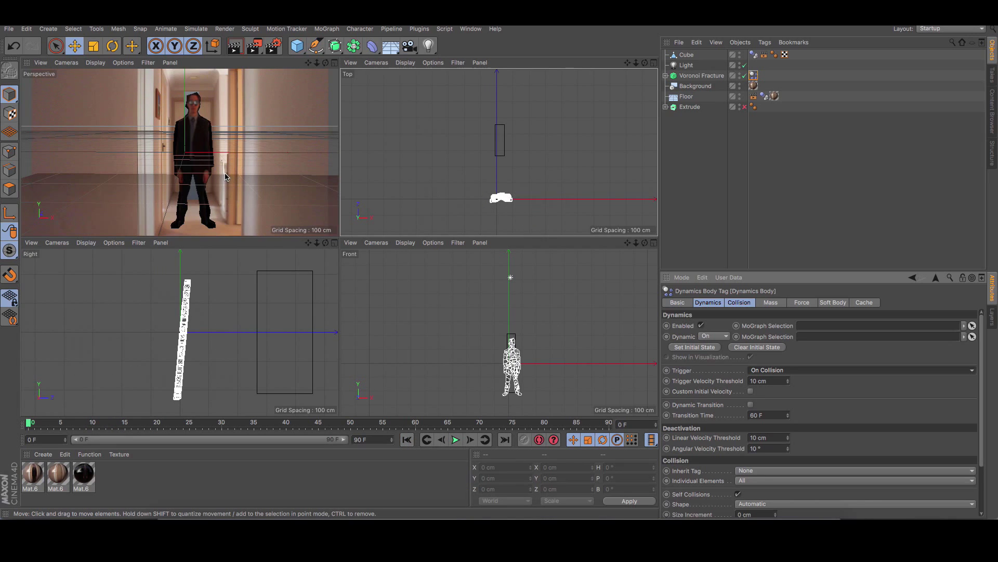
{"action": "middle_click", "coordinate": [226, 177]}
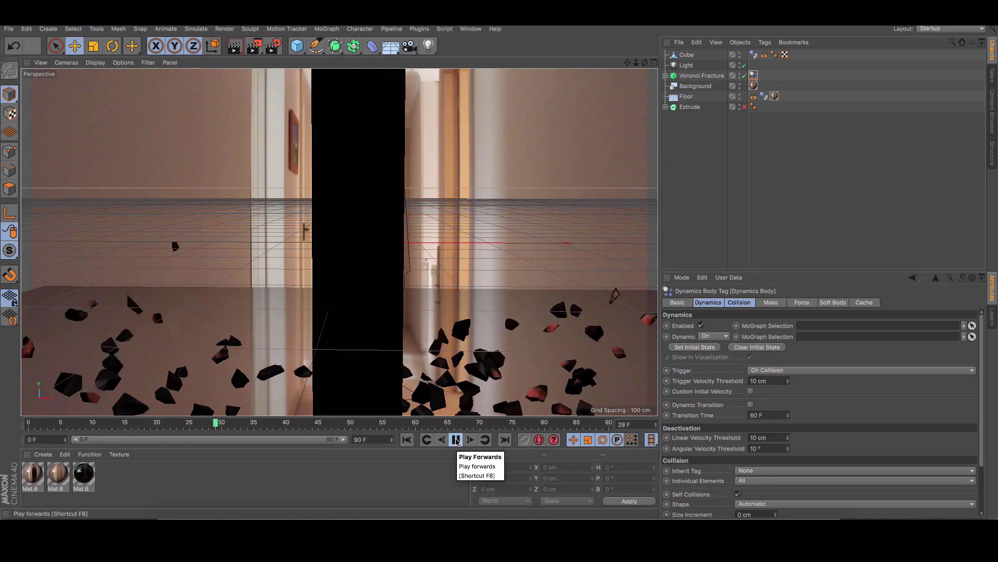
{"action": "left_click", "coordinate": [455, 440]}
{"action": "left_click", "coordinate": [407, 440]}
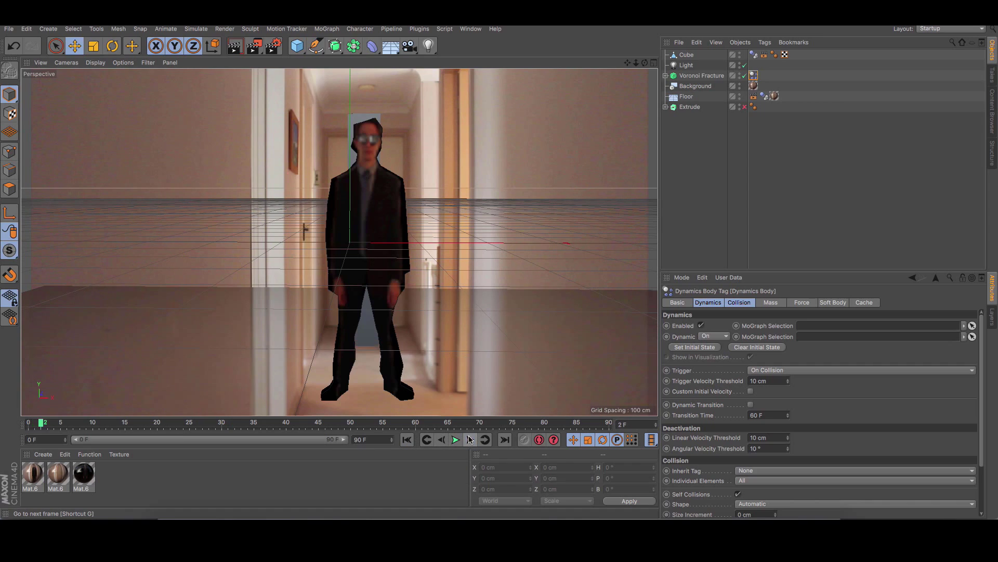
Advance the simulation frame by frame and test-render the shattering silhouette at frames 6, 7 and 8
{"action": "left_click", "coordinate": [470, 440]}
{"action": "left_click", "coordinate": [469, 440]}
{"action": "key", "text": "ctrl+r"}
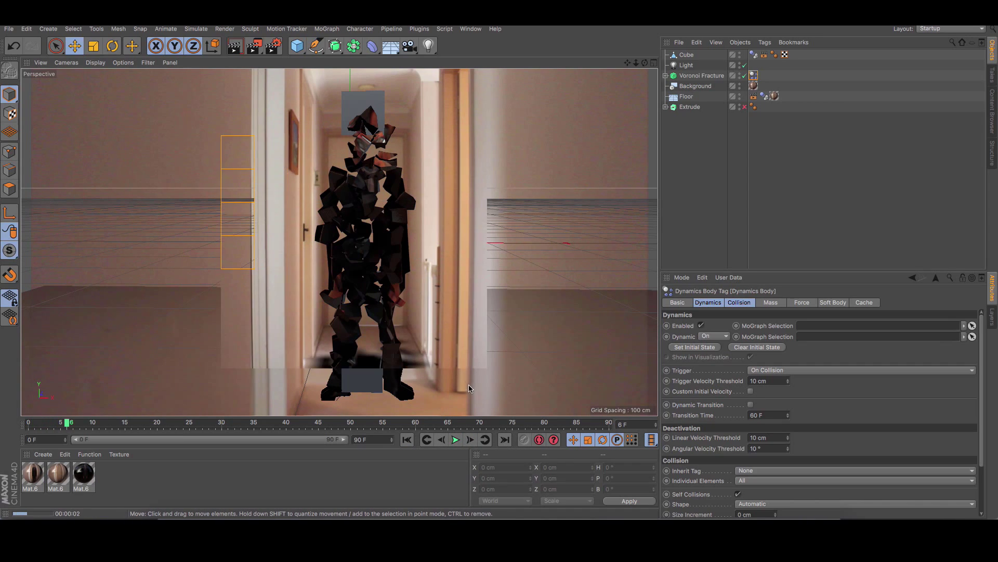
{"action": "left_click", "coordinate": [470, 440]}
{"action": "key", "text": "ctrl+r"}
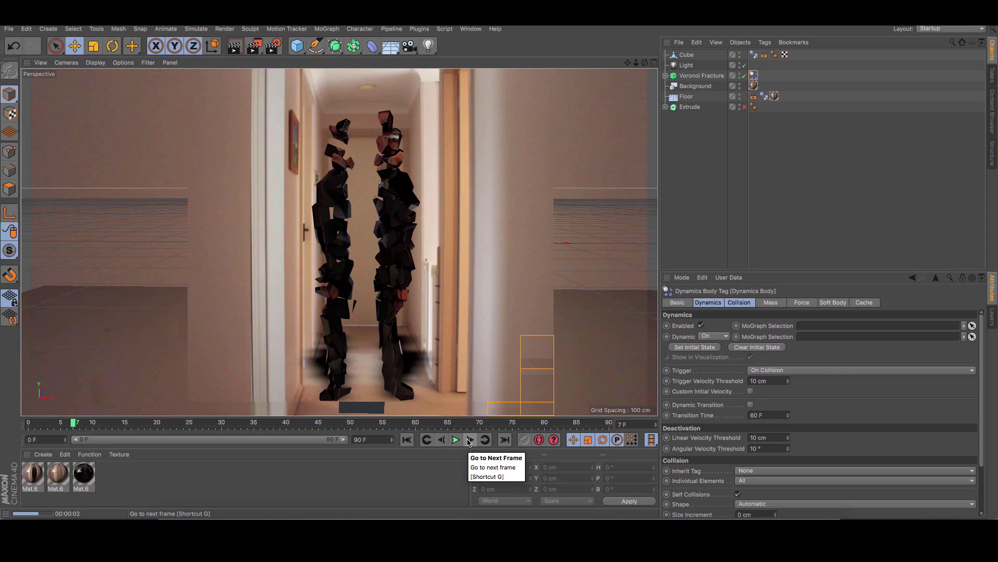
{"action": "left_click", "coordinate": [469, 440]}
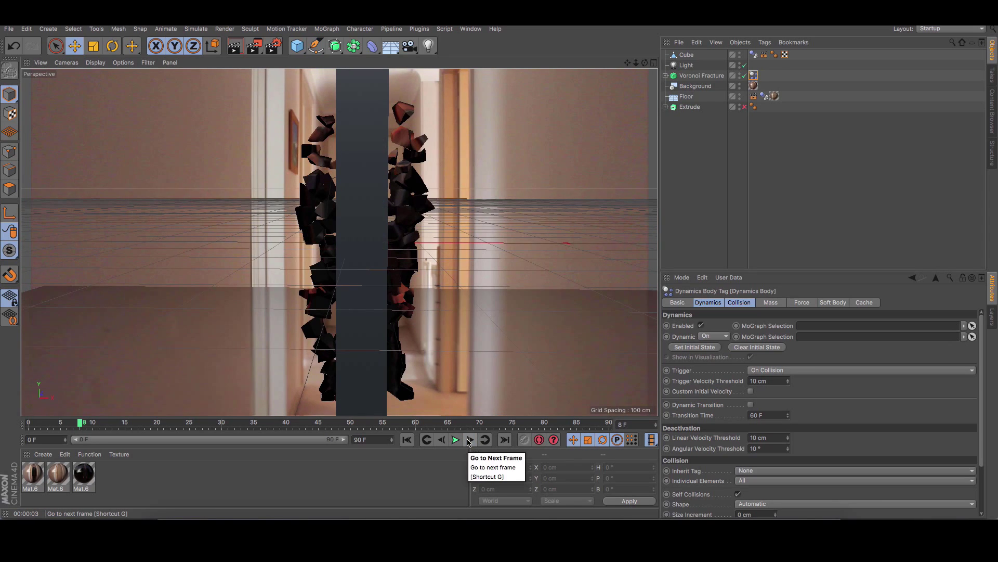
{"action": "key", "text": "ctrl+r"}
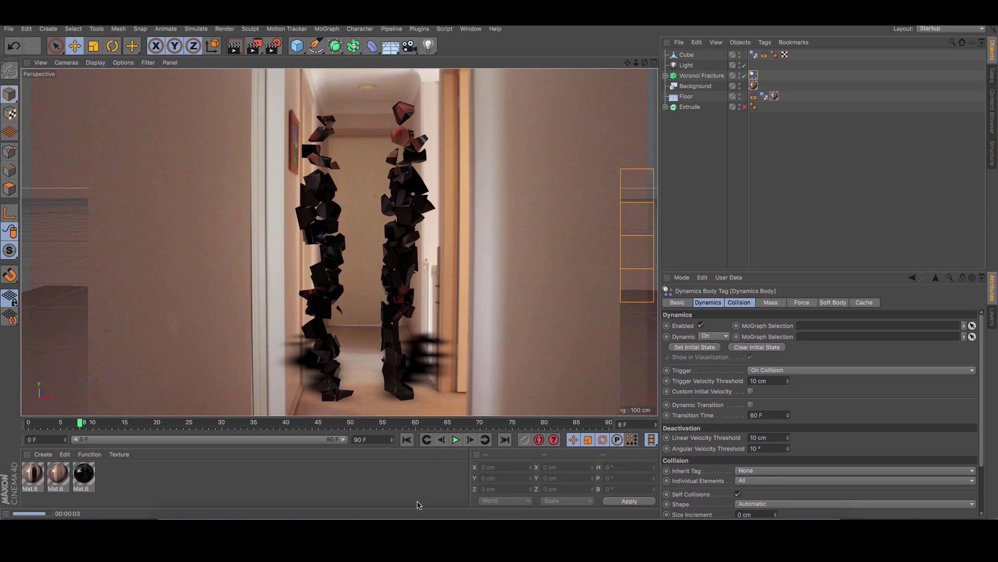
Stop the test render, rewind to the start and replay the shatter simulation in the perspective view
{"action": "left_click", "coordinate": [418, 477]}
{"action": "left_click", "coordinate": [407, 439]}
{"action": "left_click", "coordinate": [456, 439]}
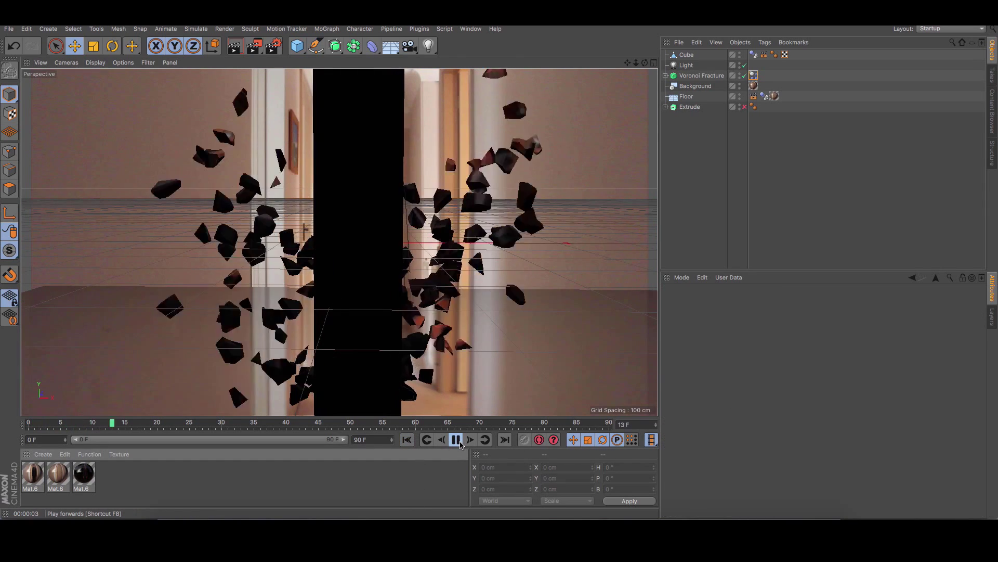
Rewind the simulation to the start and rotate the Cube to a bank angle of about 31° so it lies diagonally across the silhouette
{"action": "left_click", "coordinate": [458, 441]}
{"action": "left_click", "coordinate": [407, 439]}
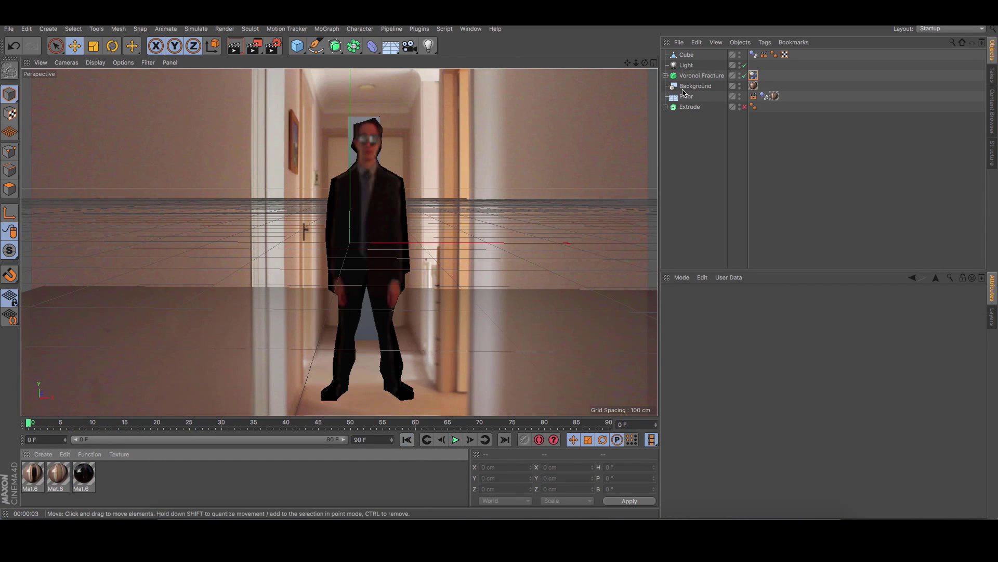
{"action": "left_click", "coordinate": [687, 55]}
{"action": "key", "text": "t"}
{"action": "left_click_drag", "start_coordinate": [455, 228], "coordinate": [450, 229]}
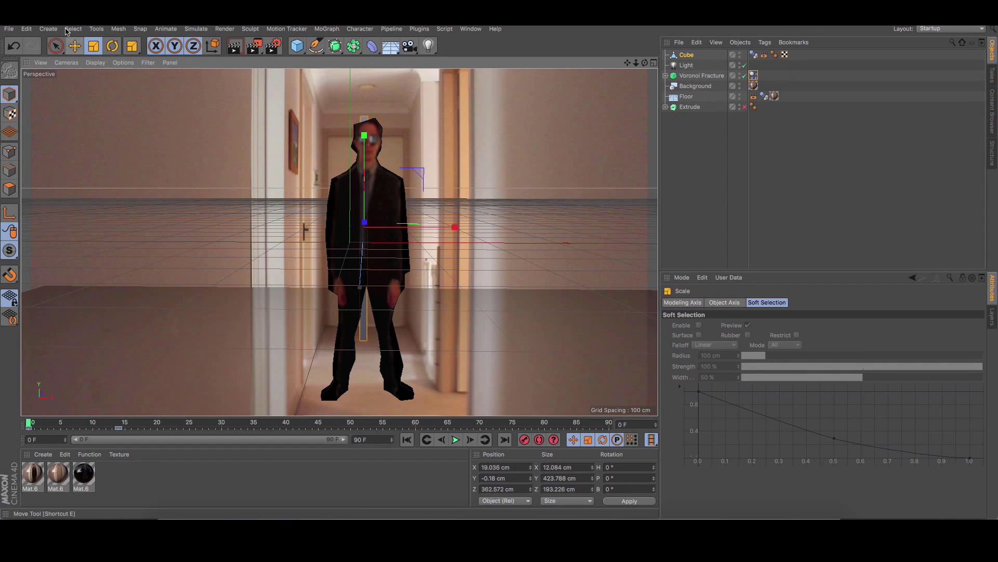
{"action": "left_click", "coordinate": [112, 46]}
{"action": "left_click_drag", "start_coordinate": [384, 175], "coordinate": [411, 186]}
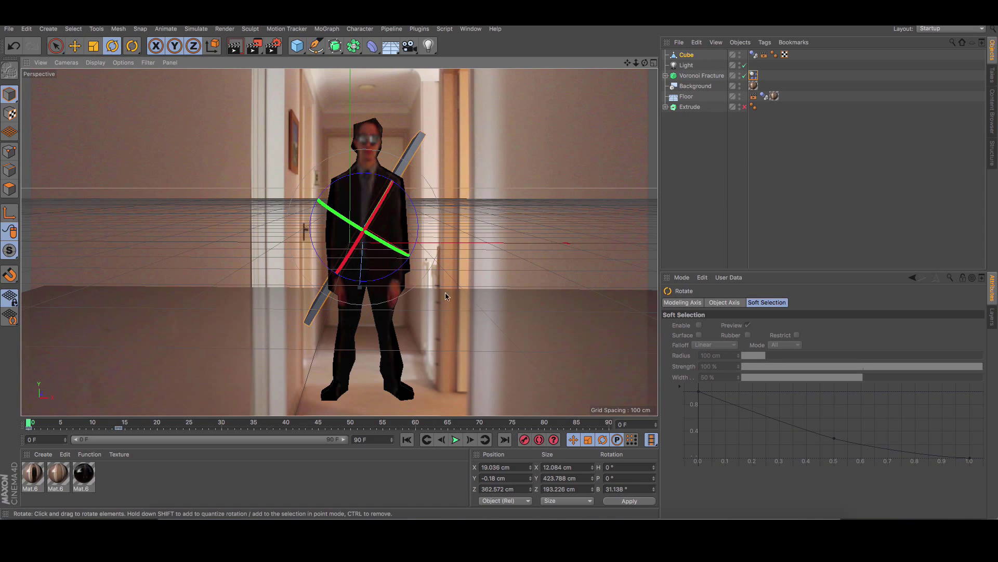
Play the collision simulation with the tilted Cube, stop it and rewind to frame 0
{"action": "left_click", "coordinate": [456, 441]}
{"action": "left_click", "coordinate": [456, 443]}
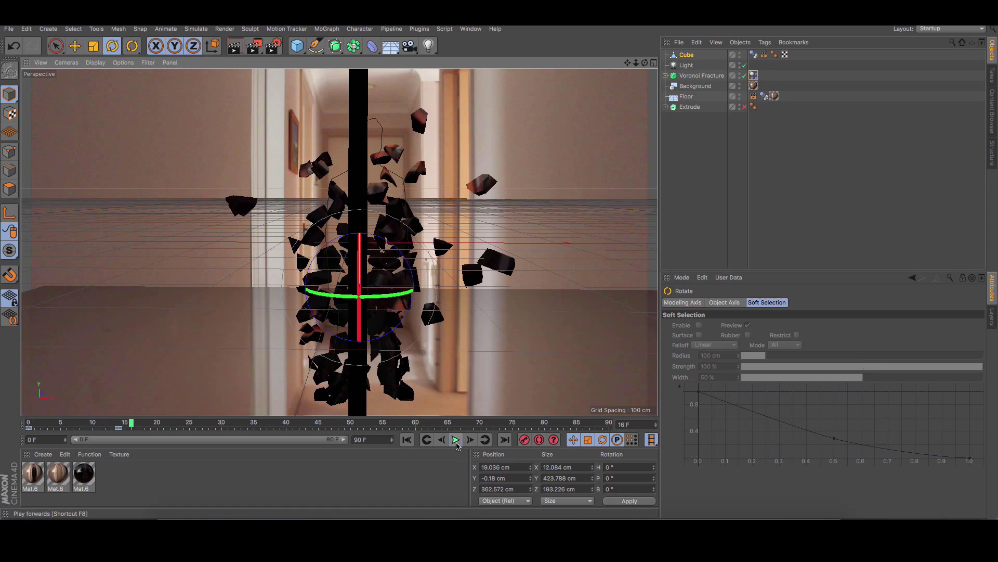
{"action": "left_click", "coordinate": [408, 441]}
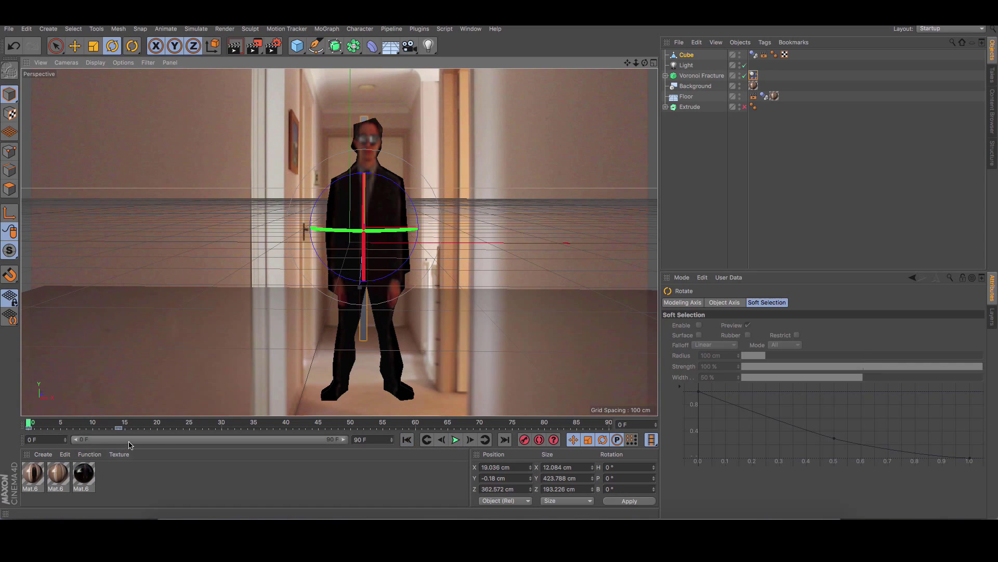
Remove the Cube's dynamics tag and delete its keyframe at frame 14, keeping the Cube object itself in the scene
{"action": "key", "text": "Delete"}
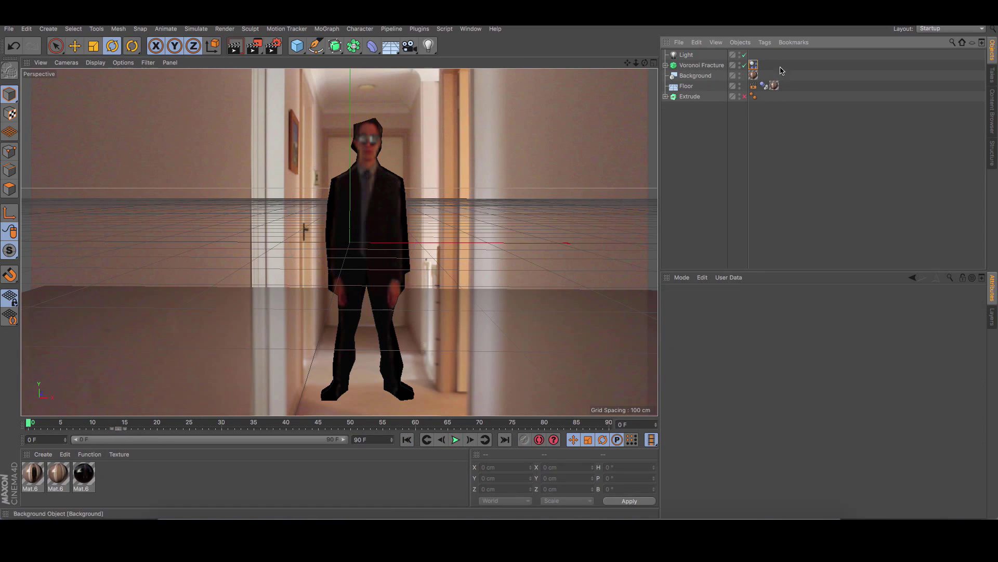
{"action": "key", "text": "ctrl+z"}
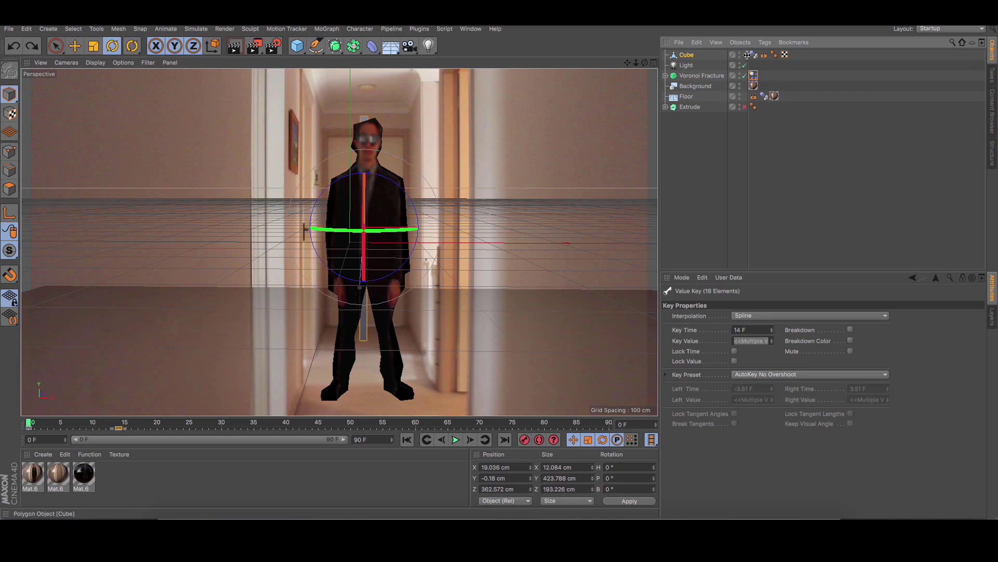
{"action": "left_click", "coordinate": [753, 54]}
{"action": "key", "text": "Delete"}
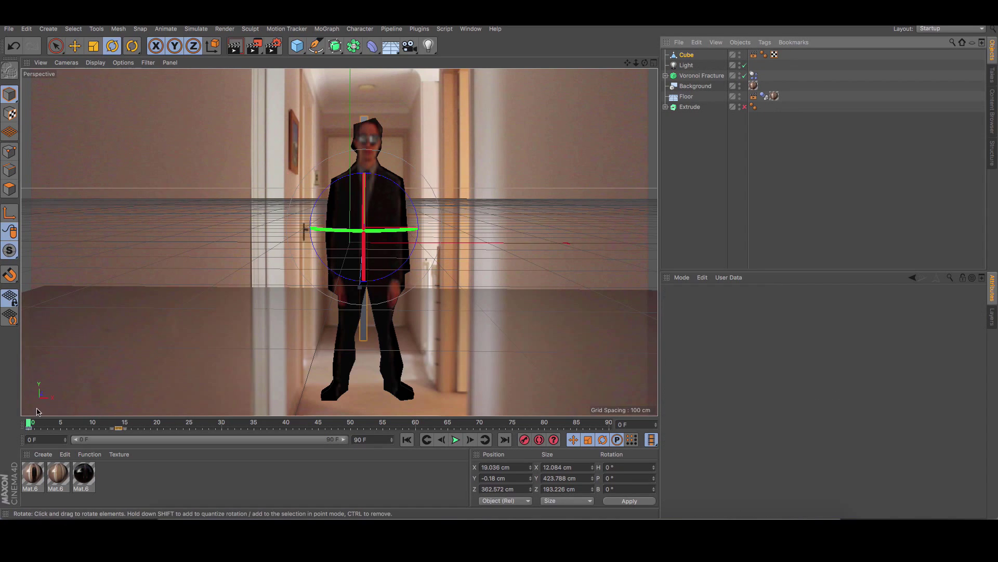
{"action": "left_click", "coordinate": [119, 428]}
{"action": "key", "text": "Delete"}
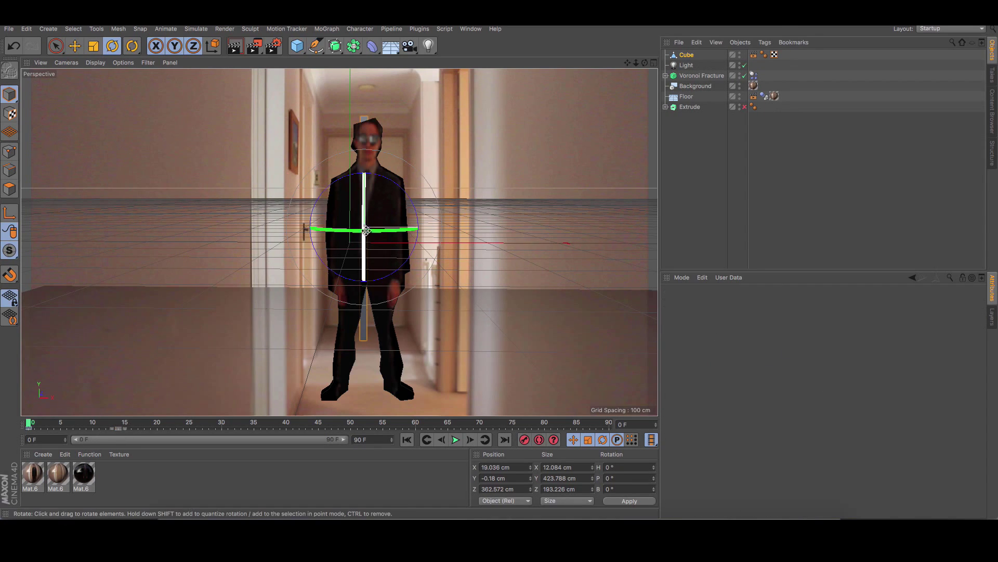
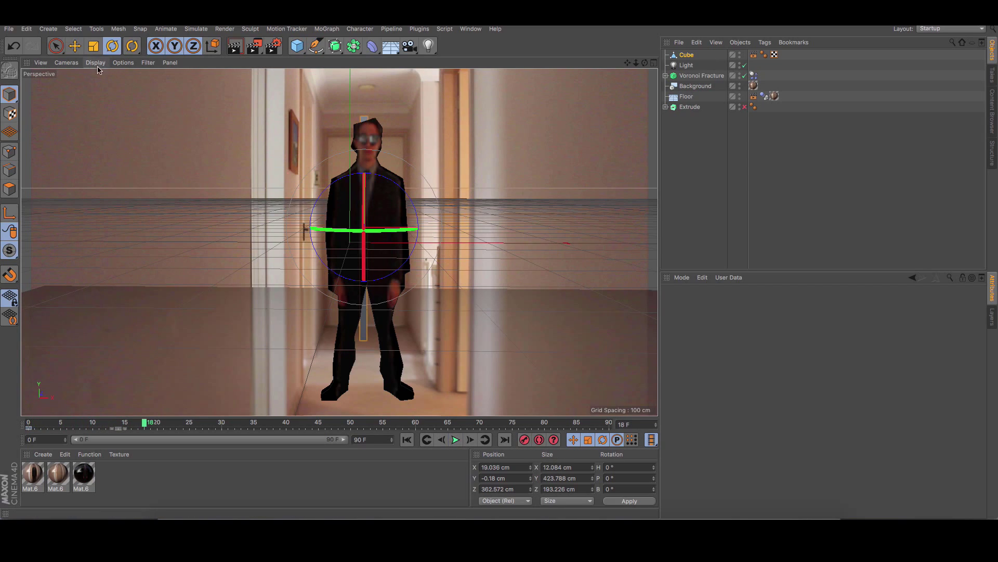
Move the Cube forward past the silhouette to about Z -420 cm at frame 18, record a keyframe and rewind
{"action": "left_click", "coordinate": [81, 47]}
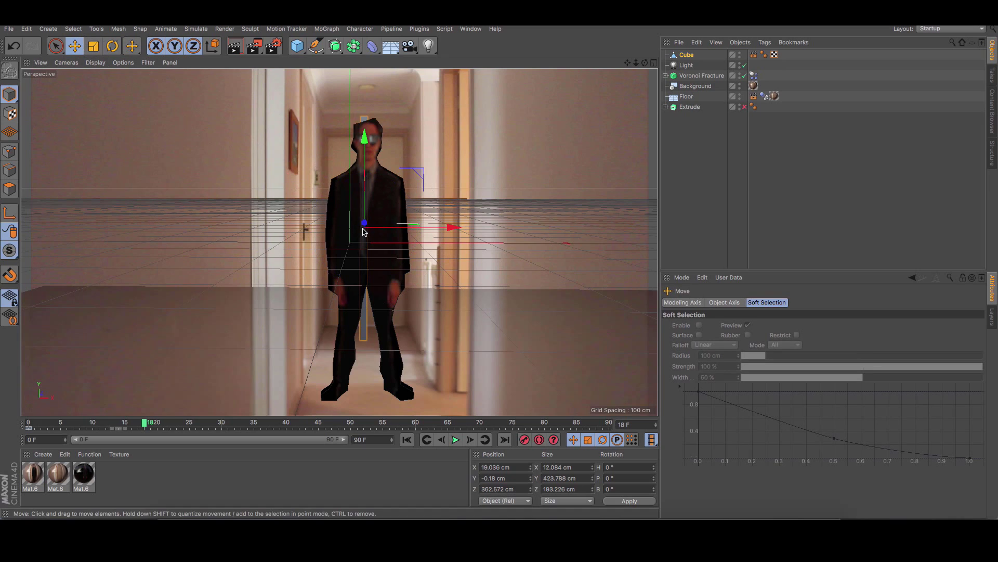
{"action": "middle_click", "coordinate": [386, 213]}
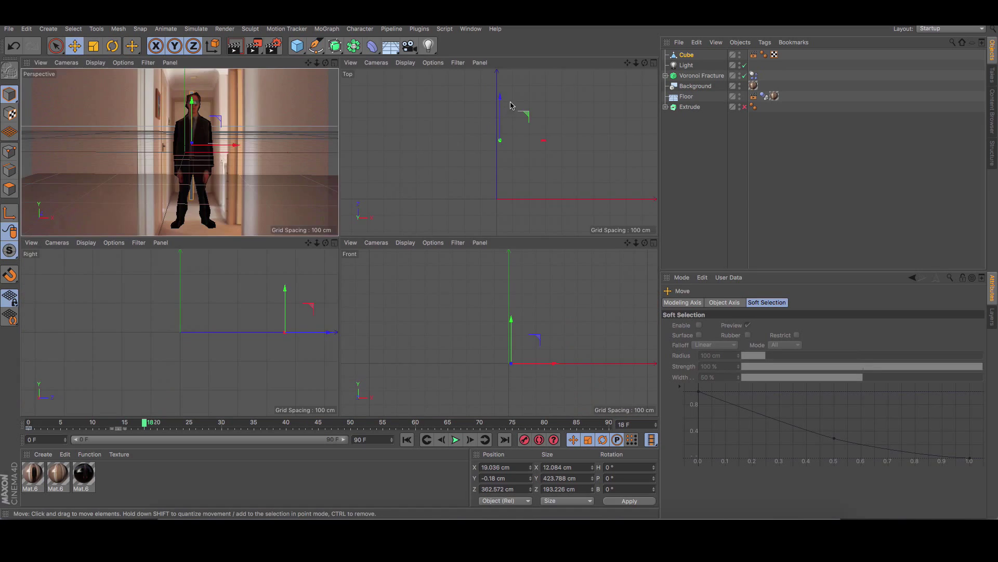
{"action": "left_click_drag", "start_coordinate": [504, 107], "coordinate": [503, 228]}
{"action": "left_click", "coordinate": [524, 440]}
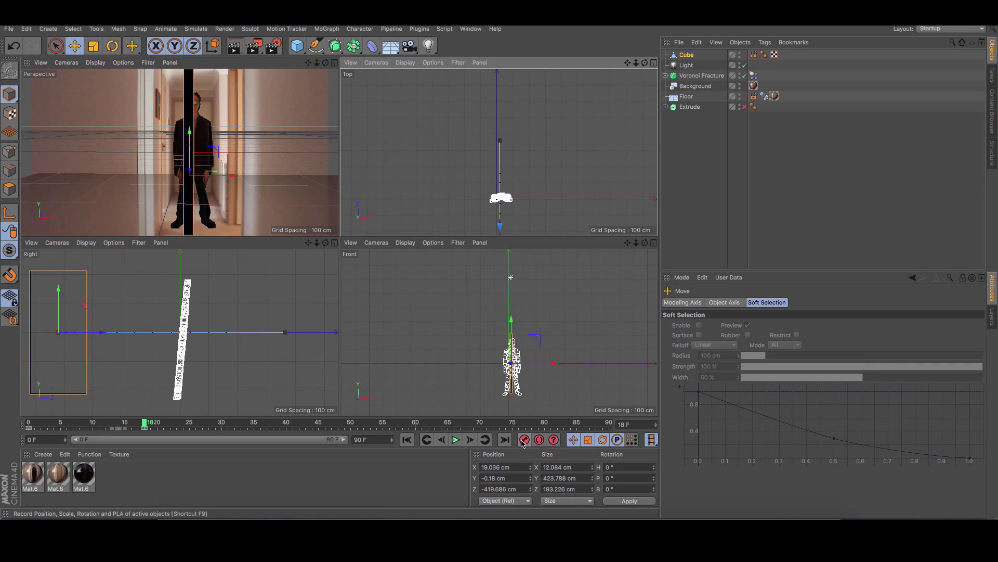
{"action": "left_click", "coordinate": [407, 440]}
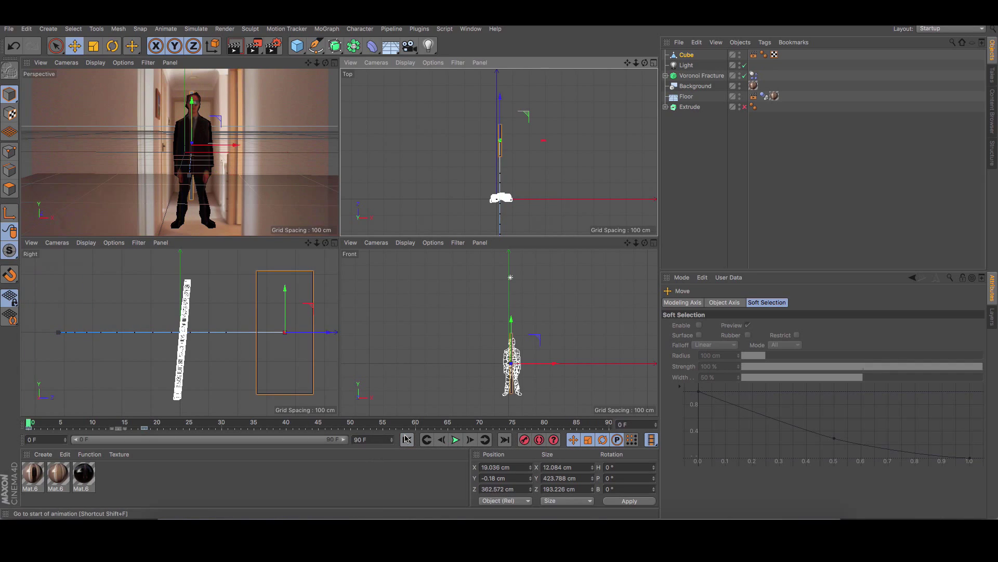
Delete the Cube's keyframe at frame 18, undoing the accidental deletion of the Cube itself
{"action": "left_click", "coordinate": [145, 427]}
{"action": "key", "text": "Delete"}
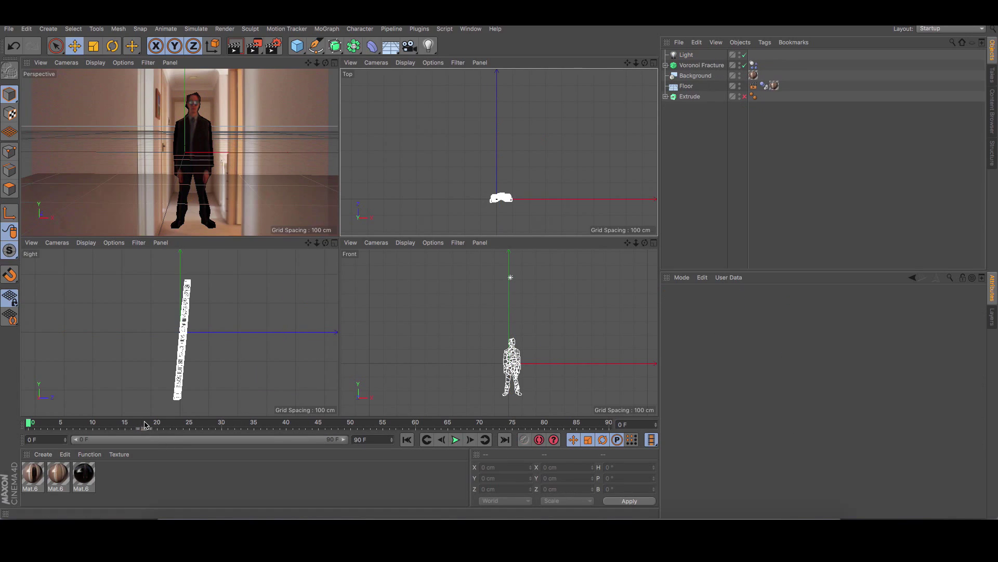
{"action": "left_click", "coordinate": [145, 425]}
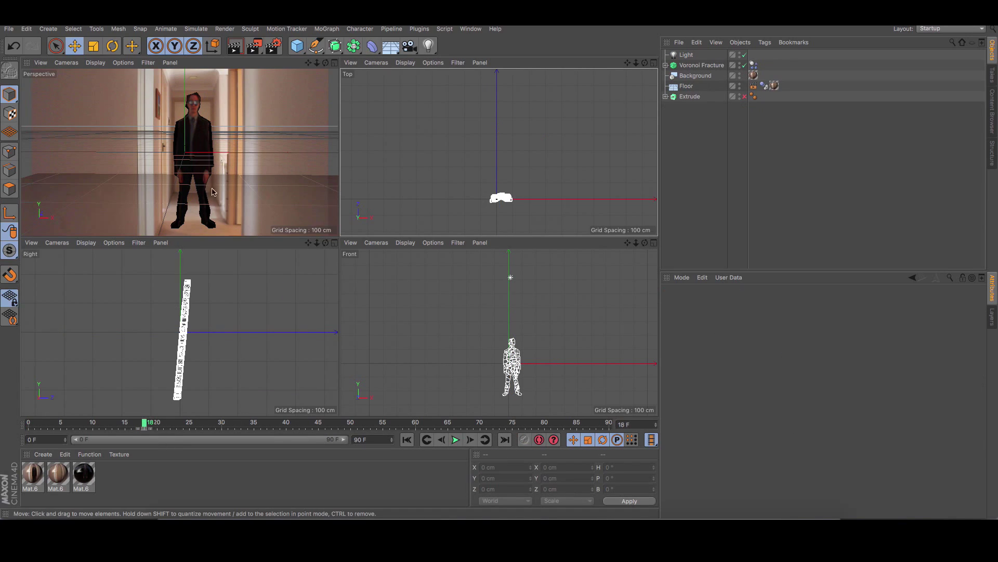
{"action": "left_click", "coordinate": [112, 46]}
{"action": "scroll", "coordinate": [536, 171], "scroll_direction": "down", "scroll_amount": 5}
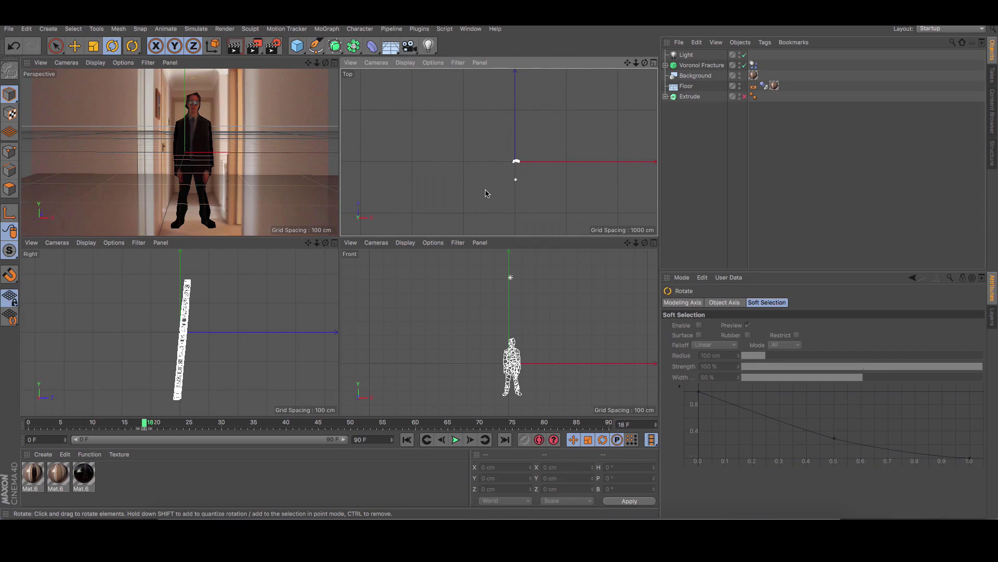
{"action": "key", "text": "ctrl+z"}
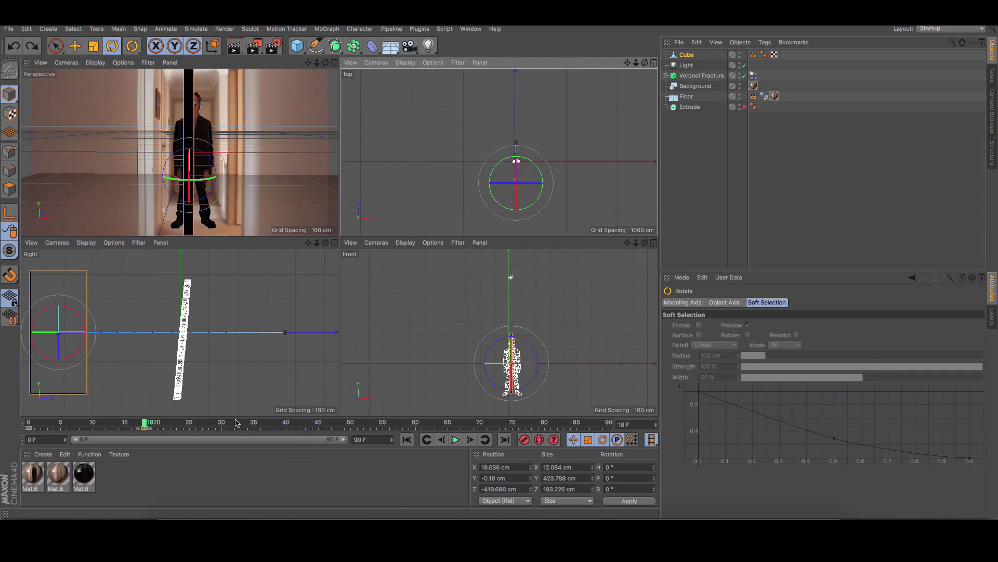
{"action": "left_click", "coordinate": [143, 428]}
{"action": "key", "text": "Delete"}
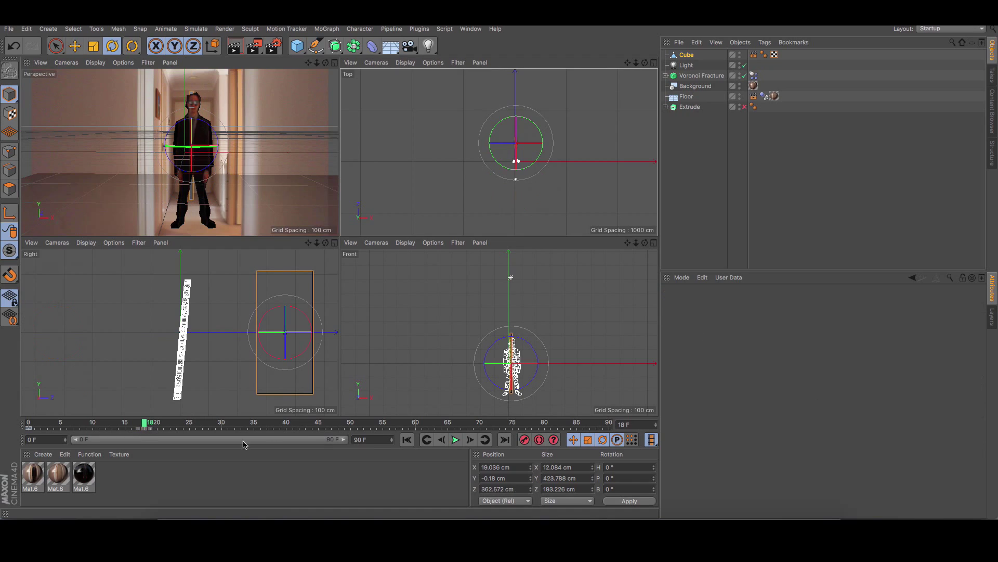
Try moving the upright Cube forward through the silhouette in the Top view at frame 19, and undo the move
{"action": "left_click", "coordinate": [406, 440]}
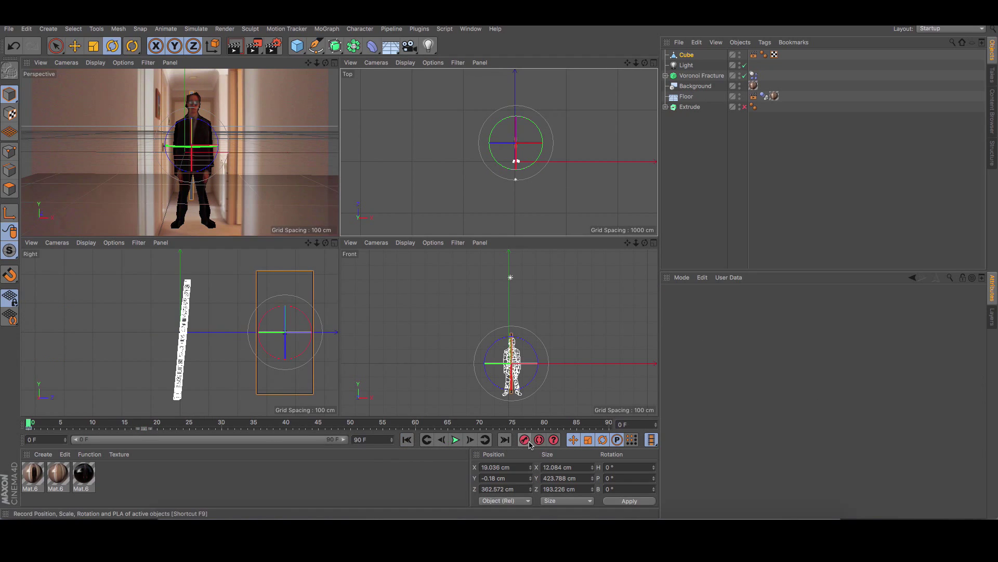
{"action": "left_click", "coordinate": [75, 47]}
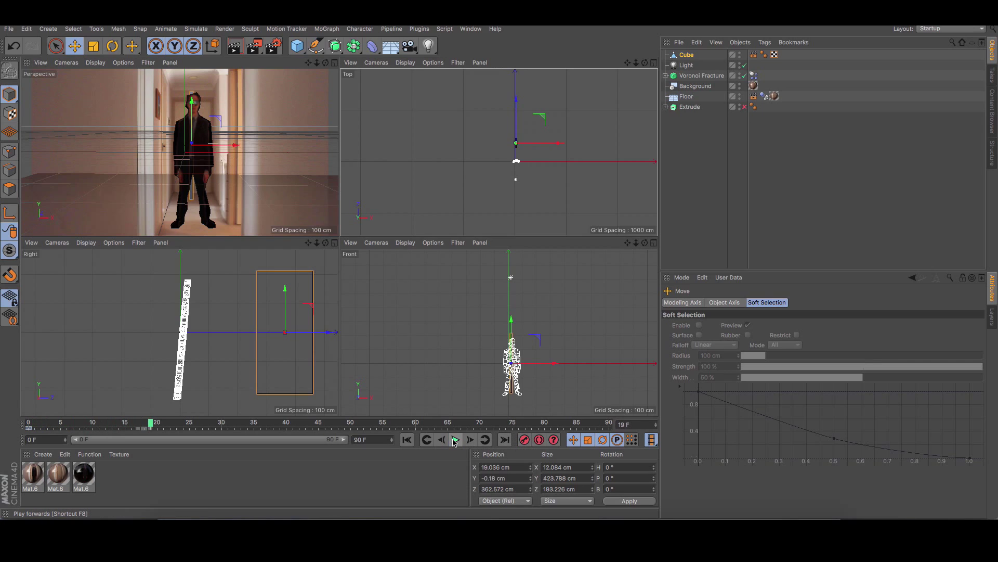
{"action": "left_click_drag", "start_coordinate": [516, 105], "coordinate": [517, 172]}
{"action": "key", "text": "ctrl+z"}
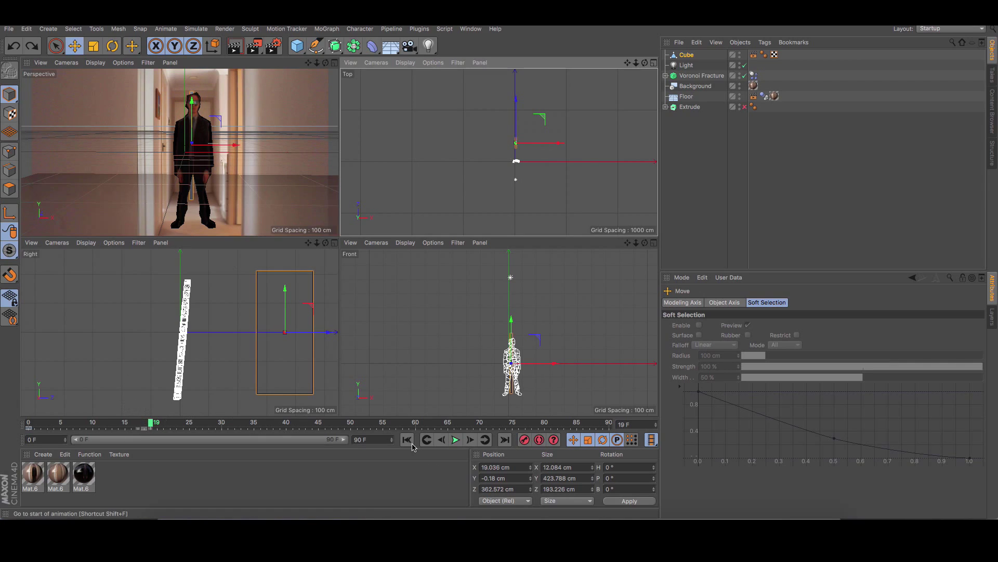
Rotate the Cube to a bank angle of about 25° at frame 0 and keyframe it at about Z -699 cm at frame 19
{"action": "key", "text": "r"}
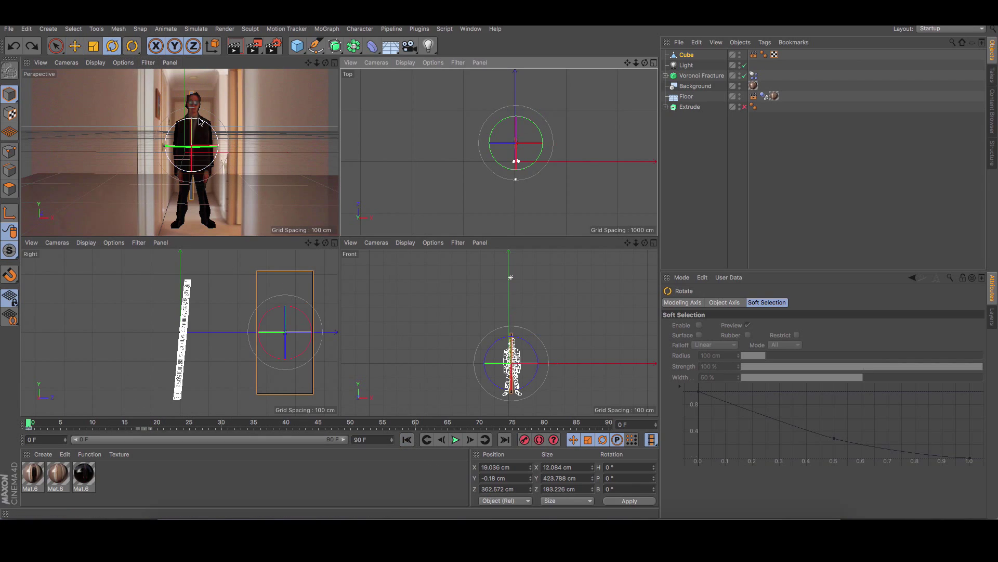
{"action": "left_click_drag", "start_coordinate": [193, 115], "coordinate": [215, 126]}
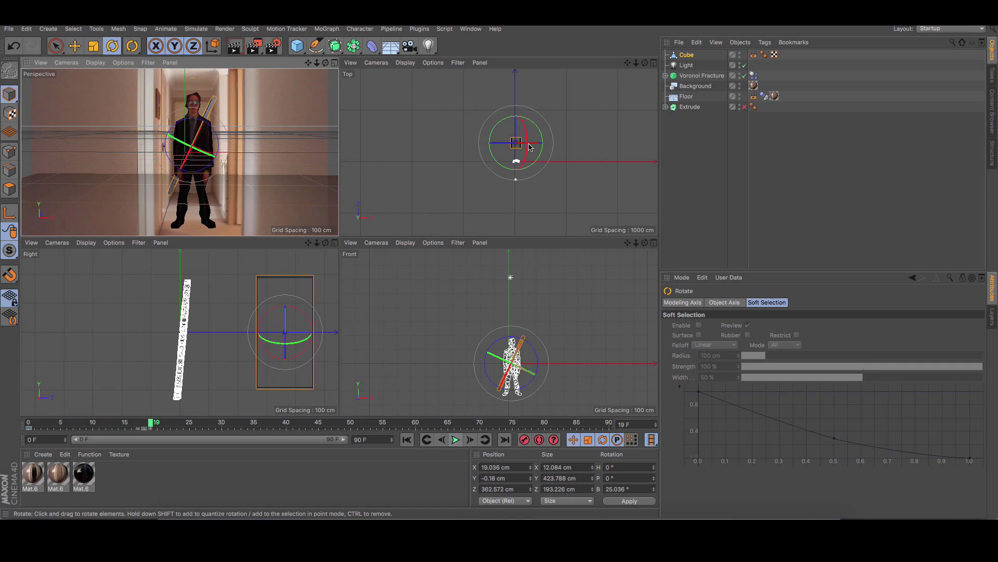
{"action": "key", "text": "e"}
{"action": "left_click_drag", "start_coordinate": [517, 109], "coordinate": [526, 162]}
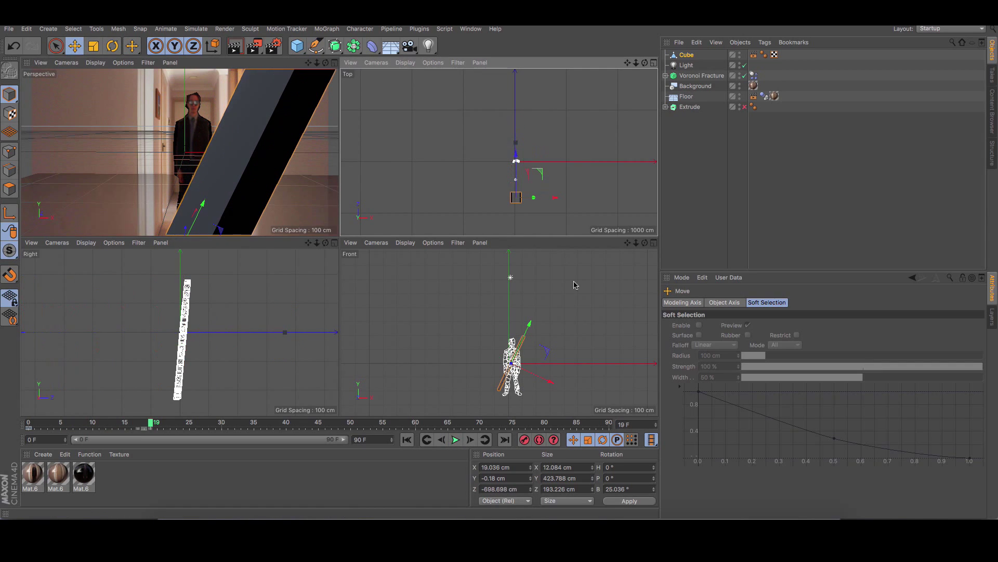
Rewind, maximise the perspective view and briefly play the Cube's new movement before returning to frame 0
{"action": "left_click", "coordinate": [406, 440]}
{"action": "key", "text": "F1"}
{"action": "left_click", "coordinate": [455, 440]}
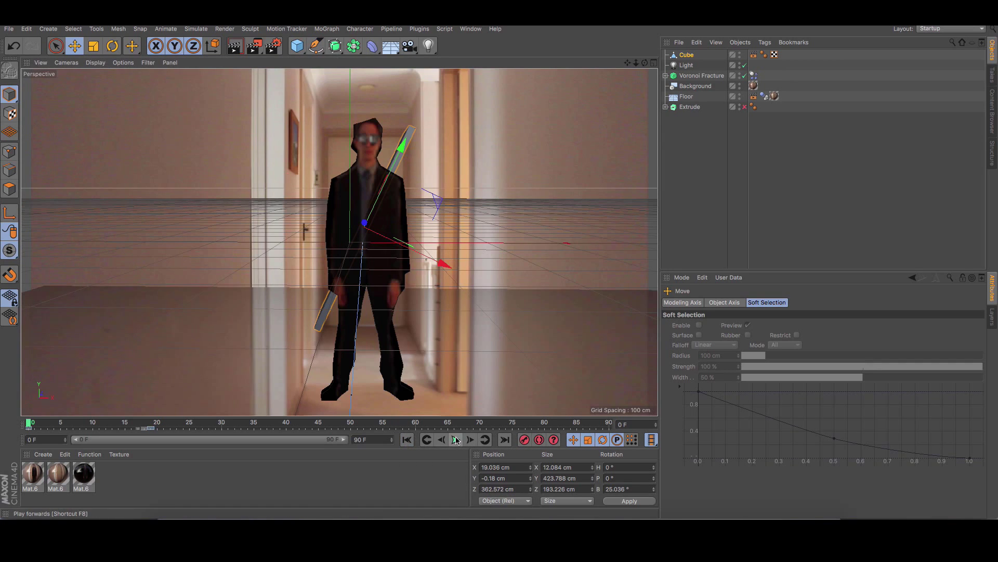
{"action": "left_click", "coordinate": [455, 440]}
{"action": "left_click", "coordinate": [407, 440]}
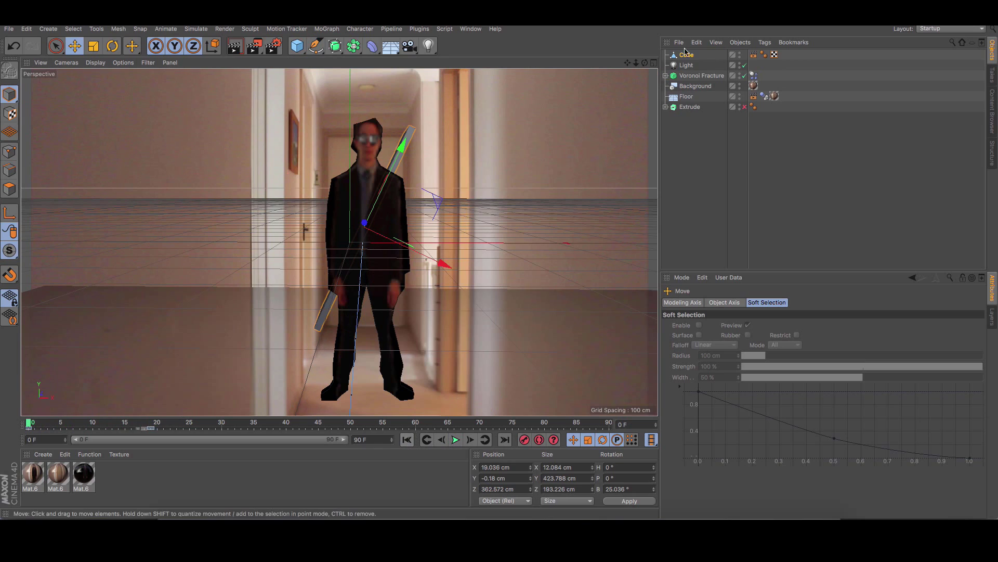
Add a rigid body dynamics tag to the Cube
{"action": "right_click", "coordinate": [702, 55]}
{"action": "mouse_move", "coordinate": [738, 170]}
{"action": "mouse_move", "coordinate": [750, 152]}
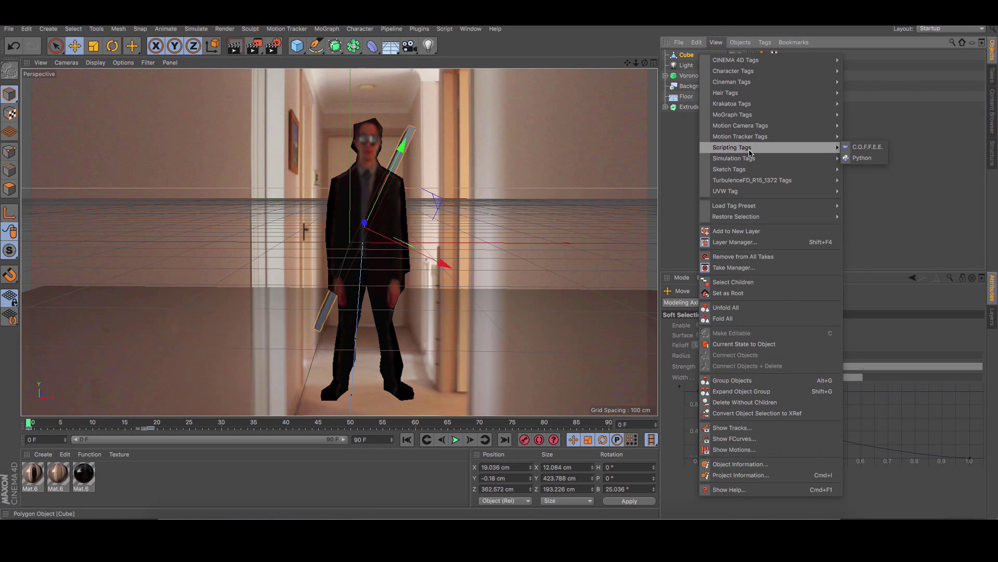
{"action": "left_click", "coordinate": [851, 159]}
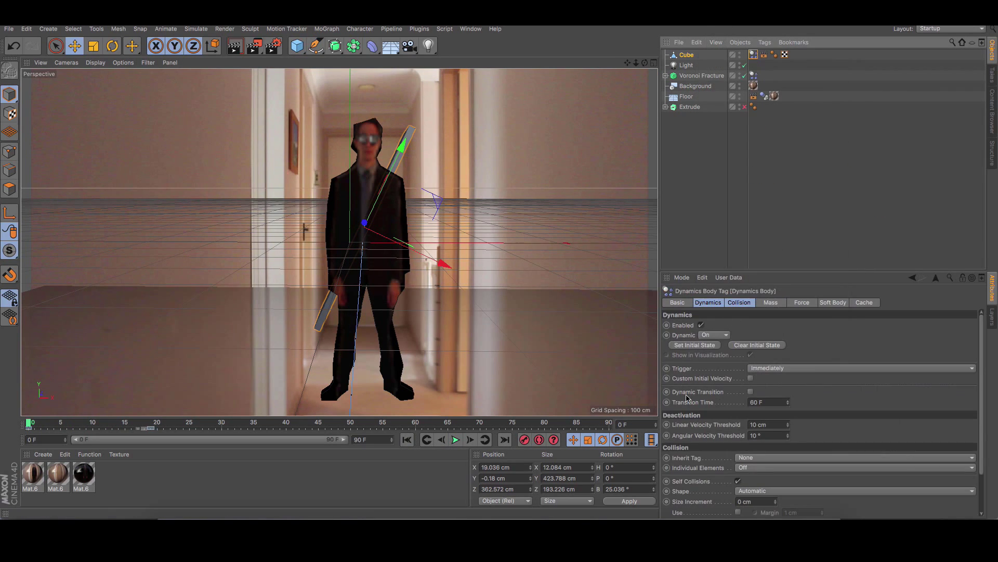
Test-play the simulation, rewind it and set Dynamic to Off in the Cube's Dynamics Body tag
{"action": "left_click", "coordinate": [456, 440]}
{"action": "left_click", "coordinate": [456, 439]}
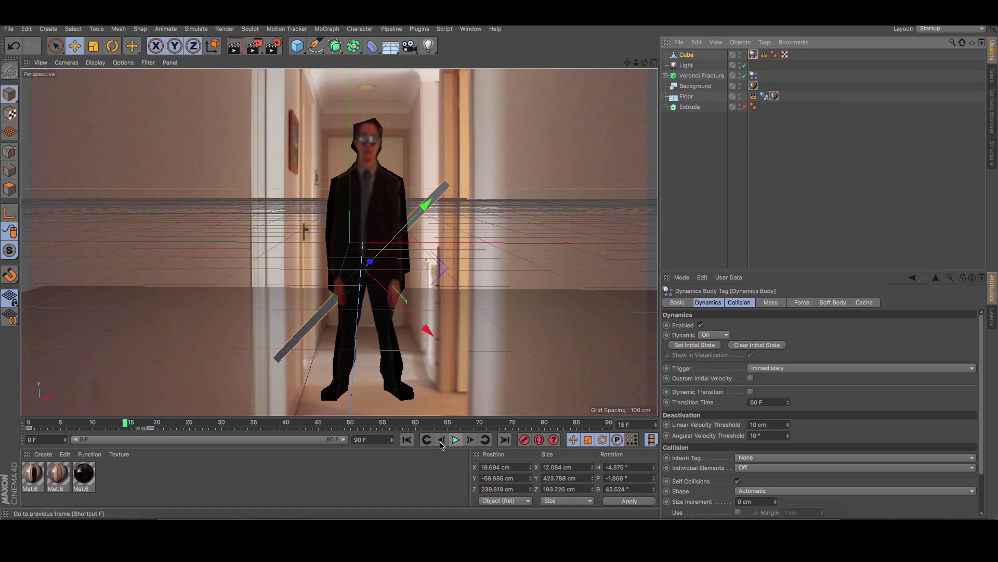
{"action": "left_click", "coordinate": [408, 440]}
{"action": "left_click", "coordinate": [716, 336]}
{"action": "left_click", "coordinate": [710, 352]}
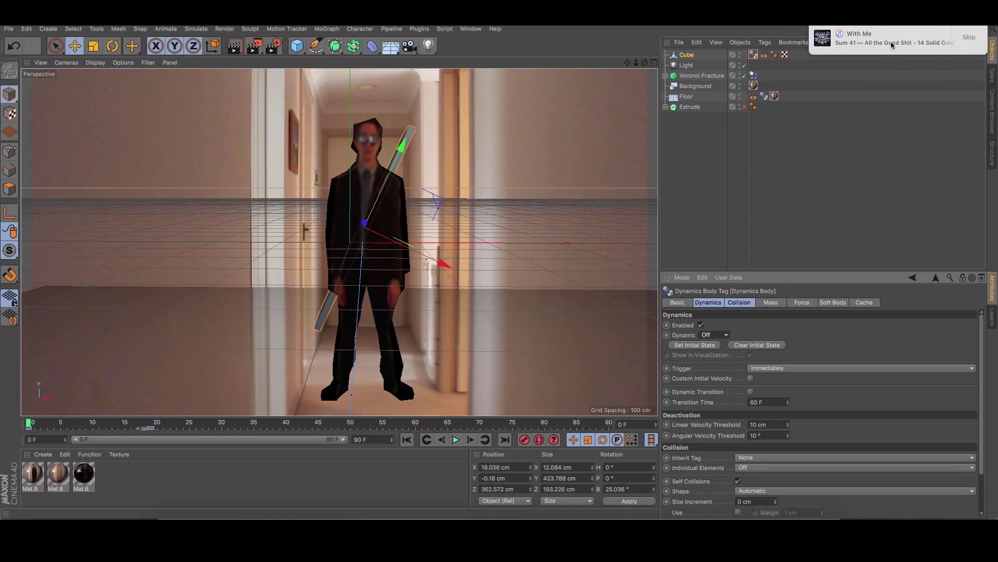
Play the collision of the Cube with the fractured silhouette twice, stopping and rewinding to frame 0 each time
{"action": "left_click", "coordinate": [456, 440]}
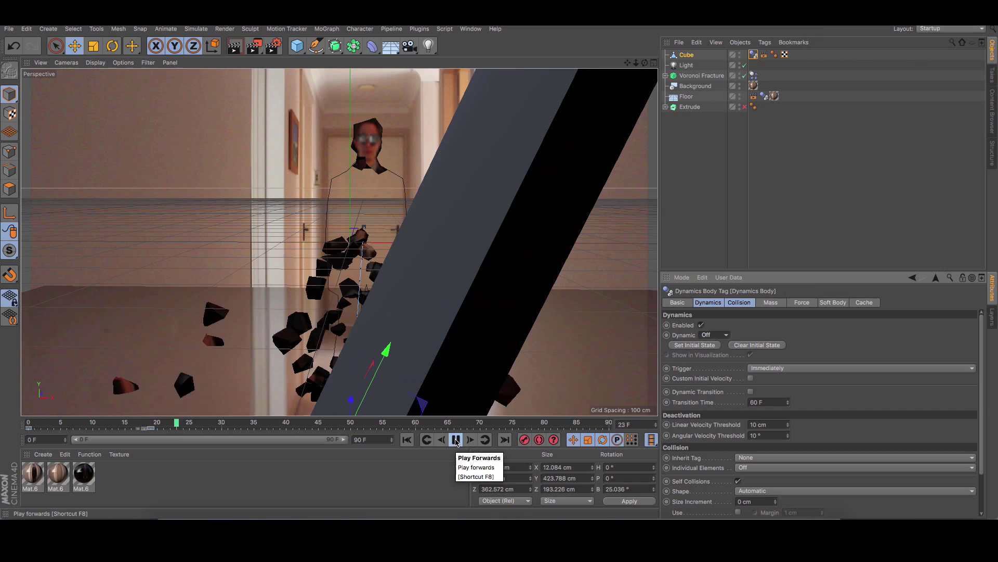
{"action": "left_click", "coordinate": [455, 439]}
{"action": "left_click", "coordinate": [408, 440]}
{"action": "left_click", "coordinate": [413, 440]}
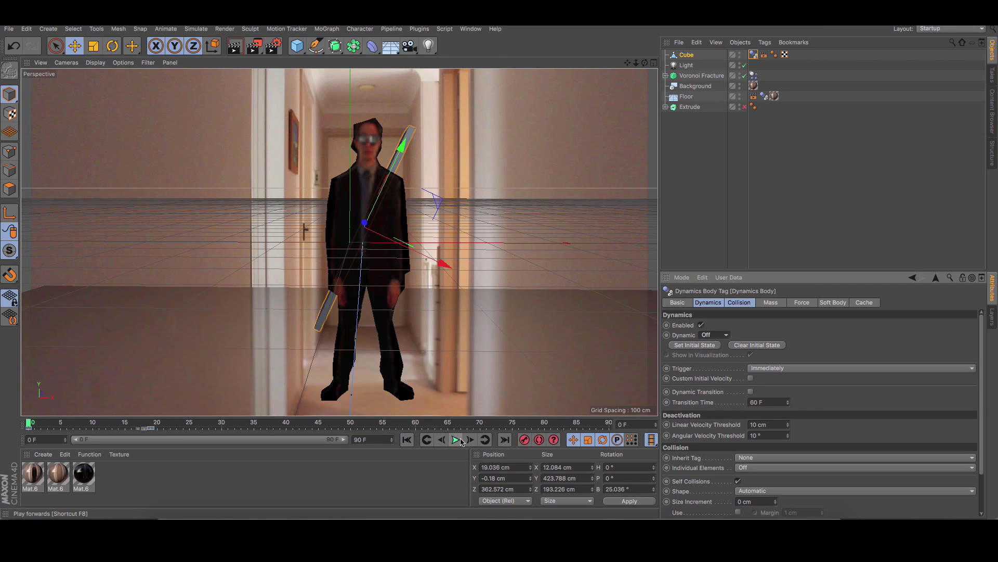
{"action": "left_click", "coordinate": [457, 440]}
{"action": "left_click", "coordinate": [457, 440]}
{"action": "left_click", "coordinate": [407, 440]}
Set the Point Amount of the Voronoi Fracture's point generator to 250
{"action": "left_click", "coordinate": [701, 77]}
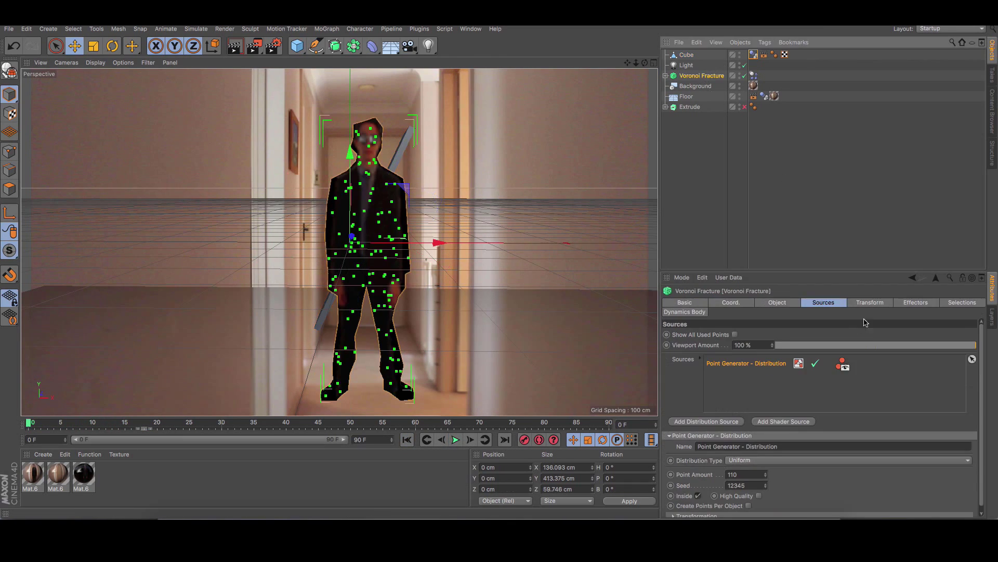
{"action": "left_click", "coordinate": [748, 473]}
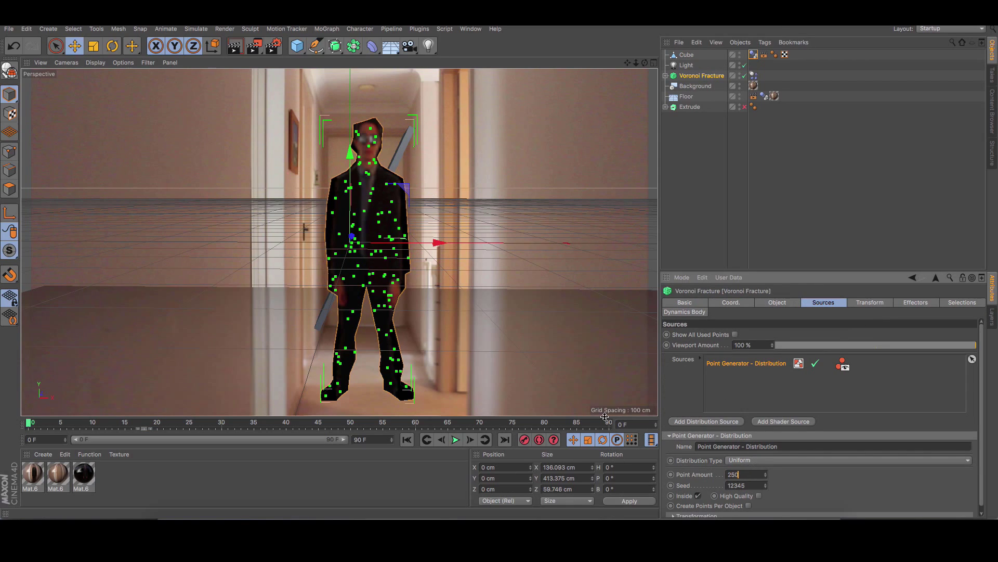
{"action": "type", "text": "250"}
{"action": "key", "text": "Return"}
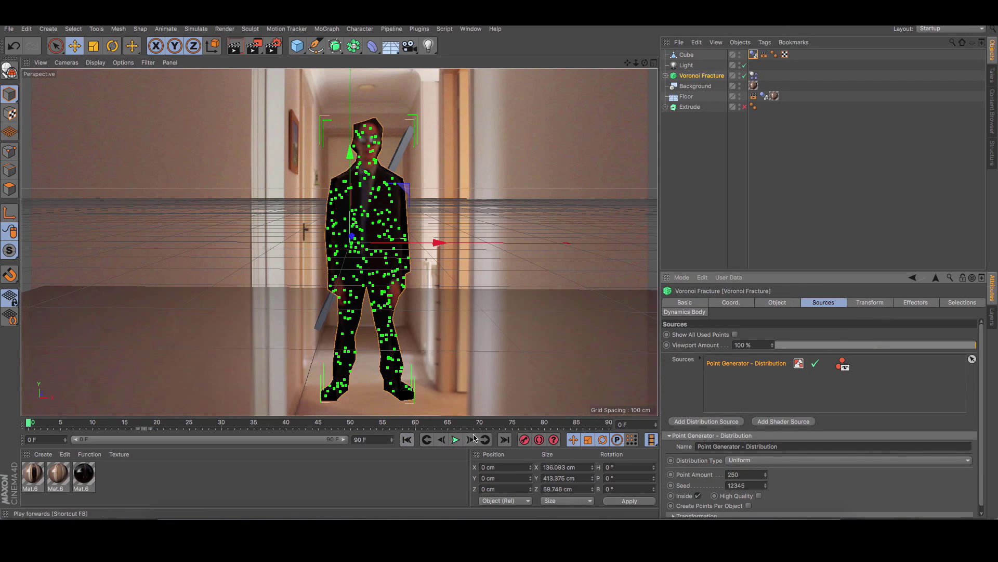
Play the denser shatter, test-render the view at frames 13 and 29, and rewind to the start
{"action": "left_click", "coordinate": [474, 438]}
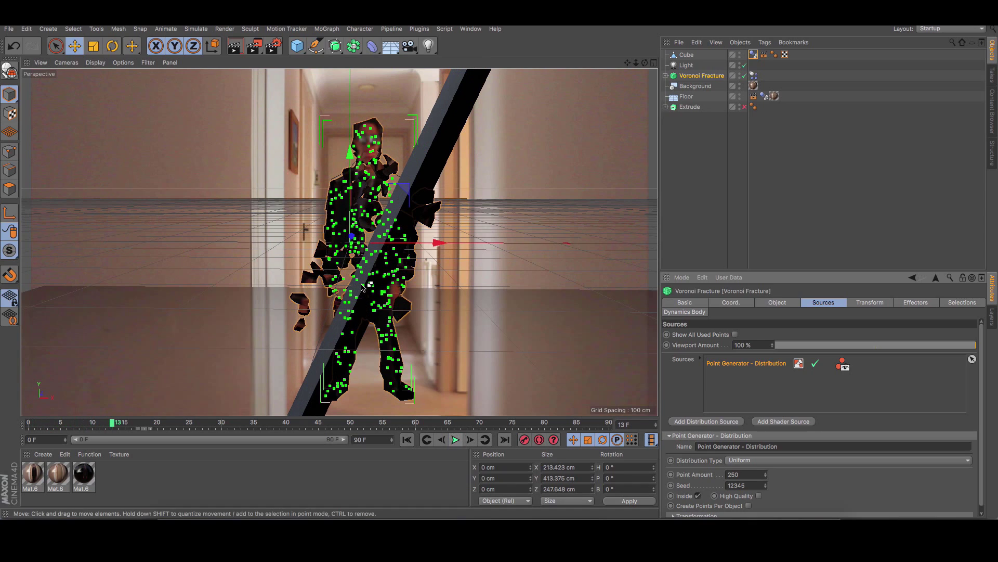
{"action": "key", "text": "ctrl+r"}
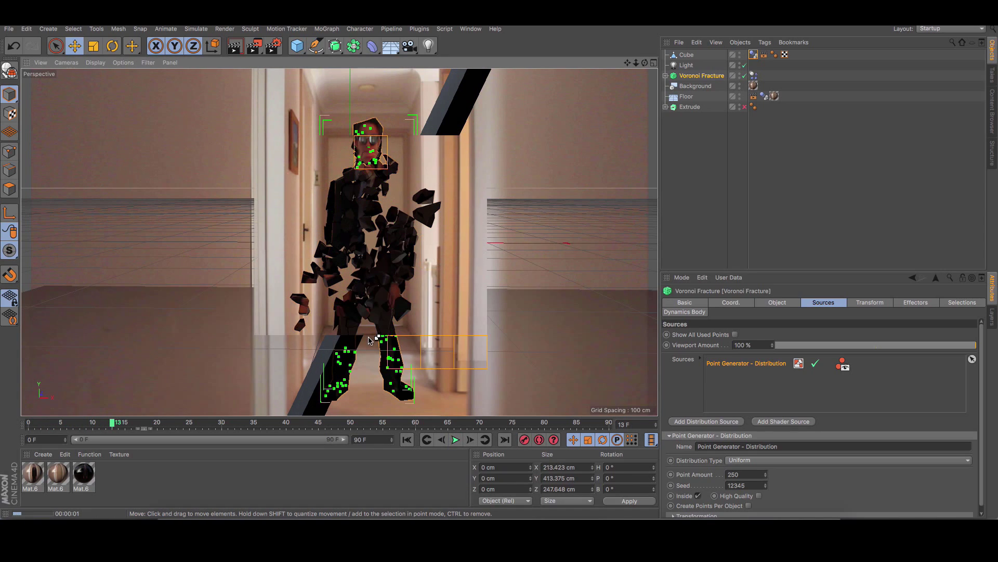
{"action": "left_click", "coordinate": [456, 440]}
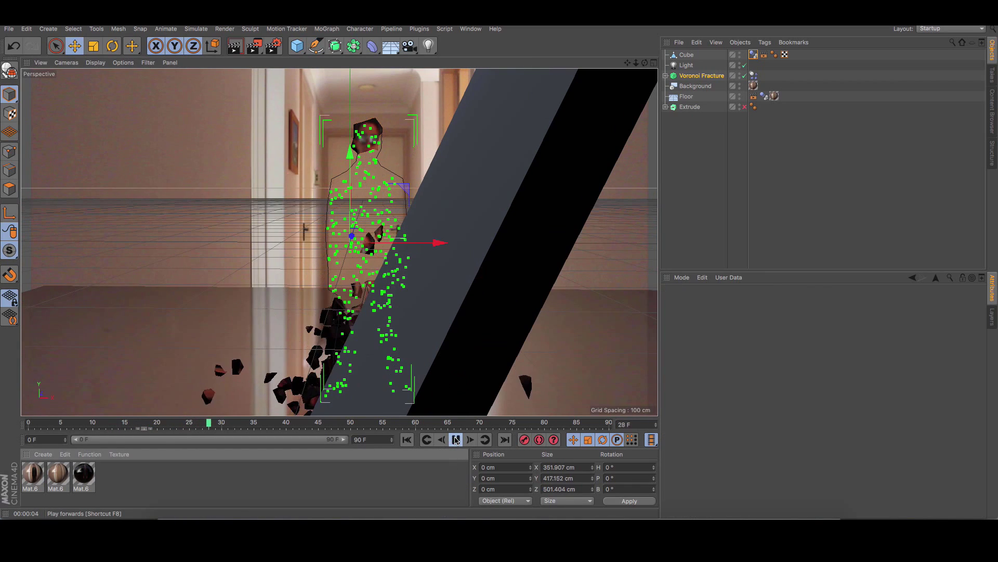
{"action": "left_click", "coordinate": [456, 439]}
{"action": "key", "text": "ctrl+r"}
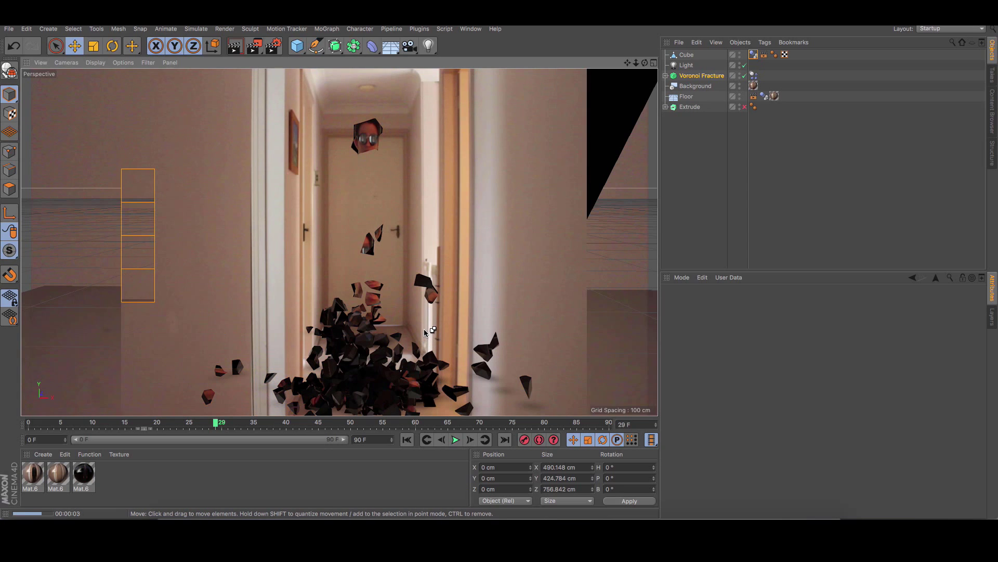
{"action": "left_click", "coordinate": [424, 343]}
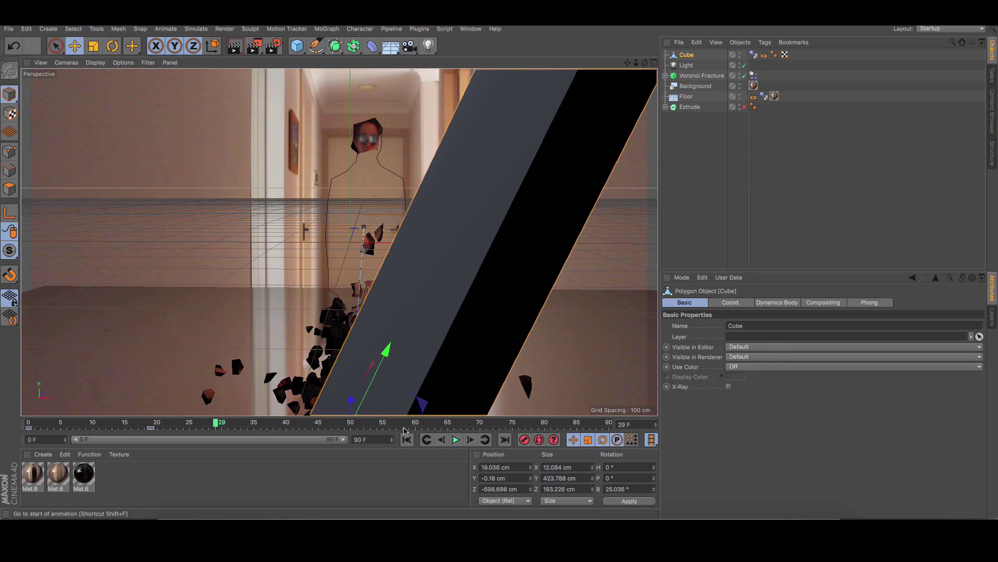
{"action": "left_click", "coordinate": [407, 439]}
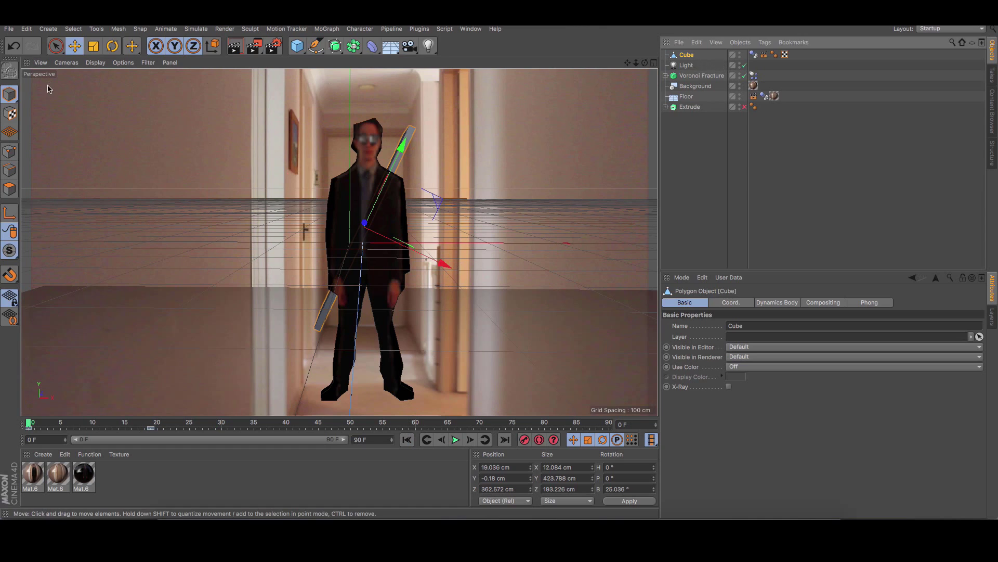
Switch to Polygon mode, add a Camera object to the scene and maximise the perspective view
{"action": "left_click", "coordinate": [14, 188]}
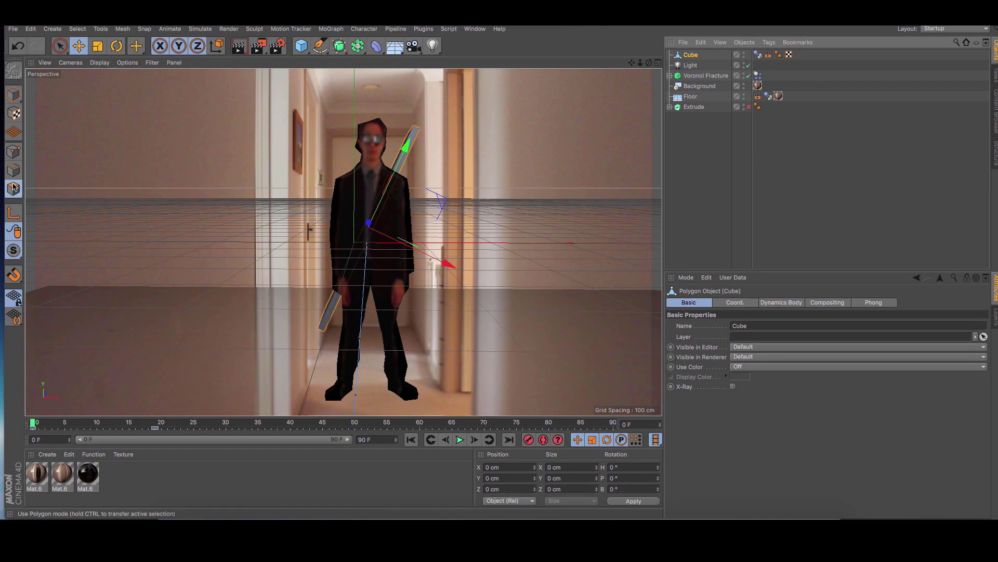
{"action": "middle_click", "coordinate": [425, 138]}
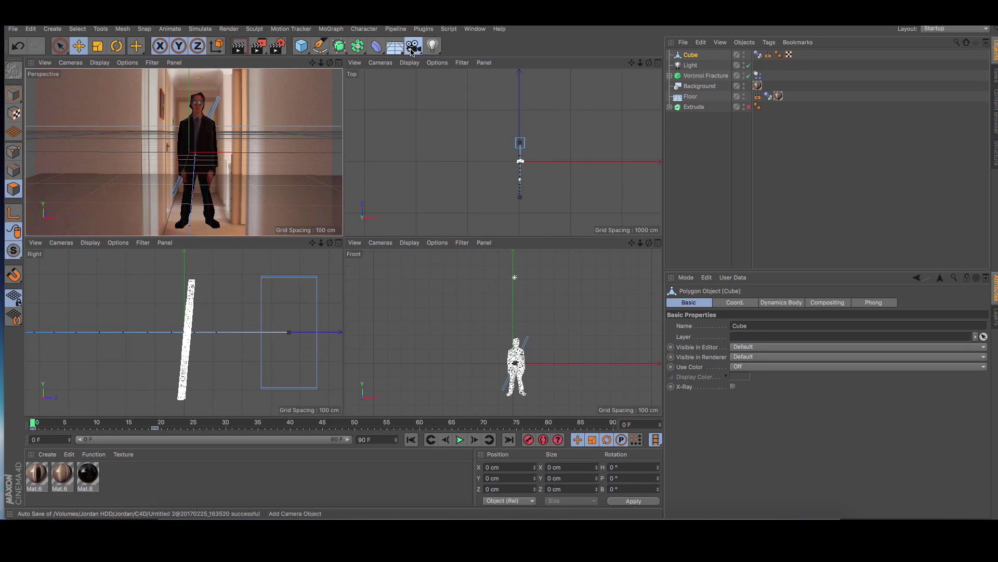
{"action": "left_click", "coordinate": [412, 47]}
{"action": "middle_click", "coordinate": [251, 127]}
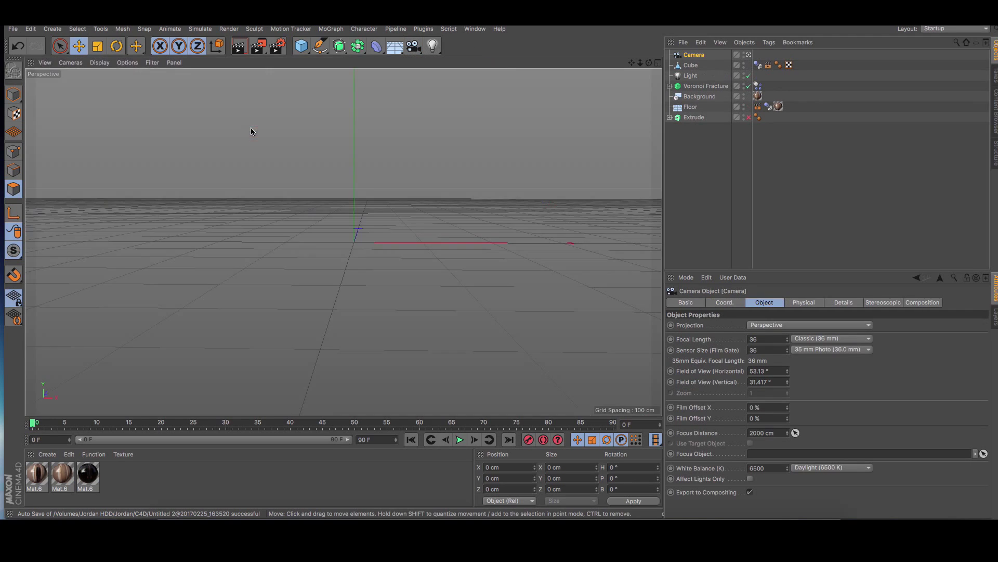
Leave the camera view and cut a line across the upper part of the Cube's large rear face with Line Cut
{"action": "left_click", "coordinate": [750, 54]}
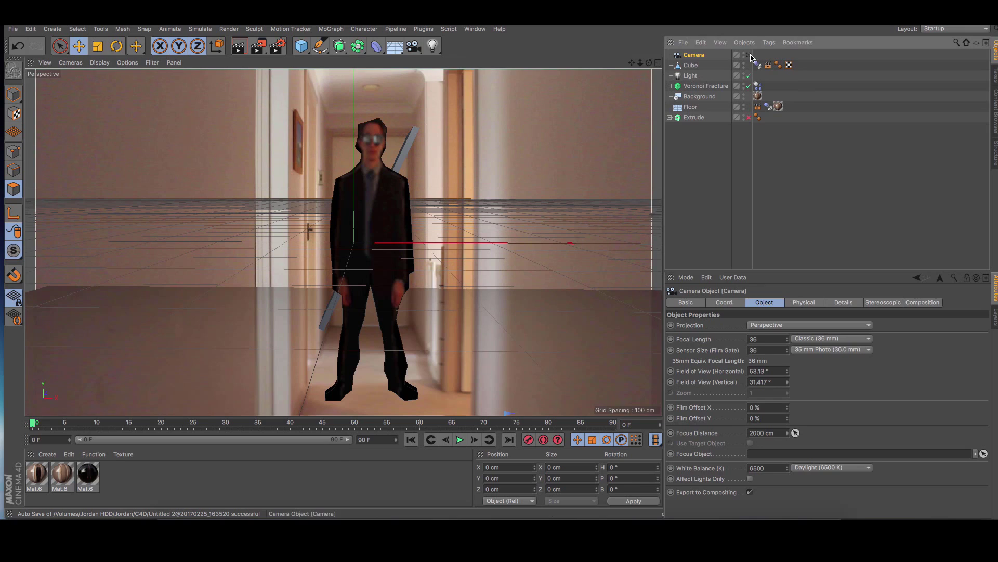
{"action": "left_click_drag", "start_coordinate": [541, 152], "coordinate": [79, 164], "text": "alt"}
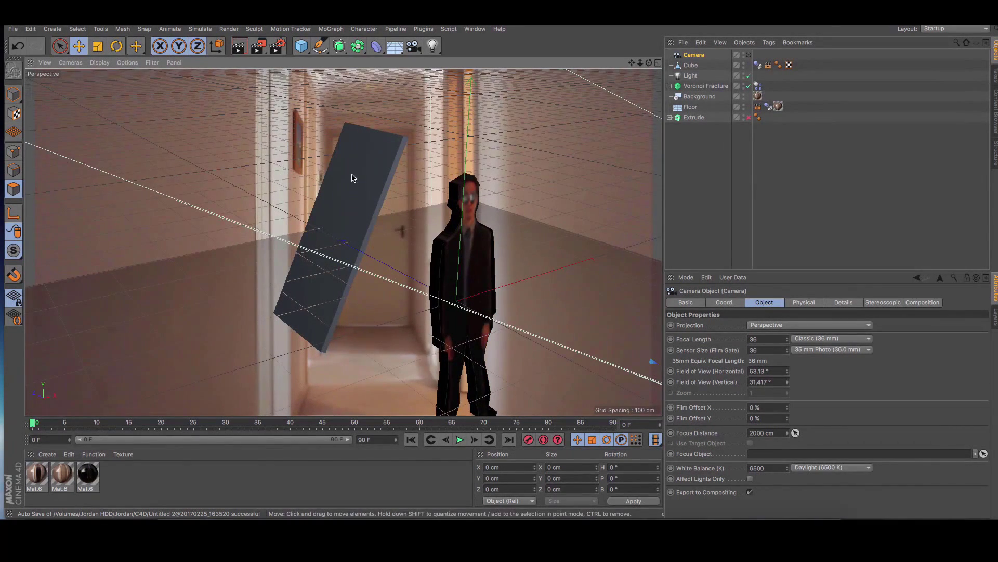
{"action": "left_click", "coordinate": [691, 65]}
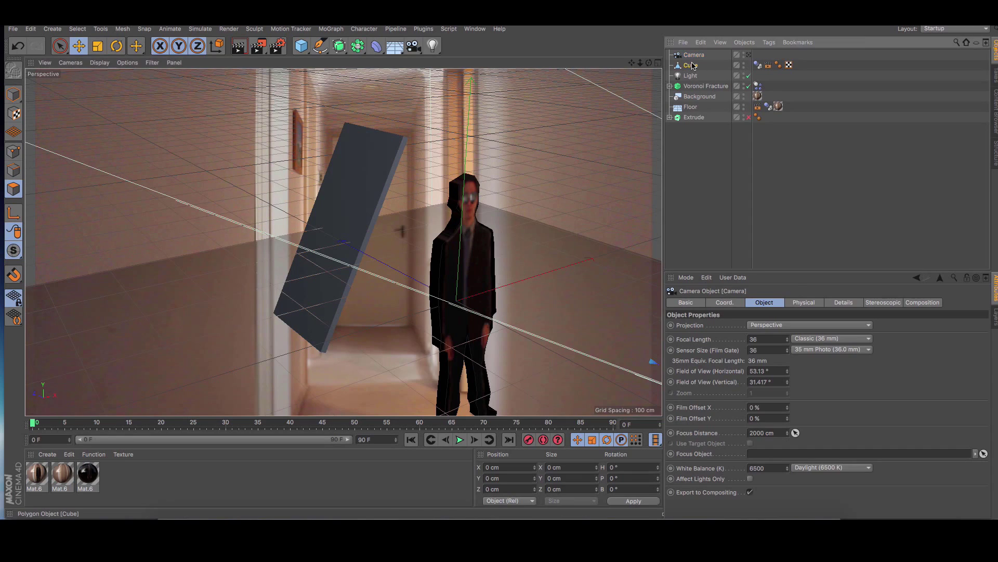
{"action": "right_click", "coordinate": [411, 155]}
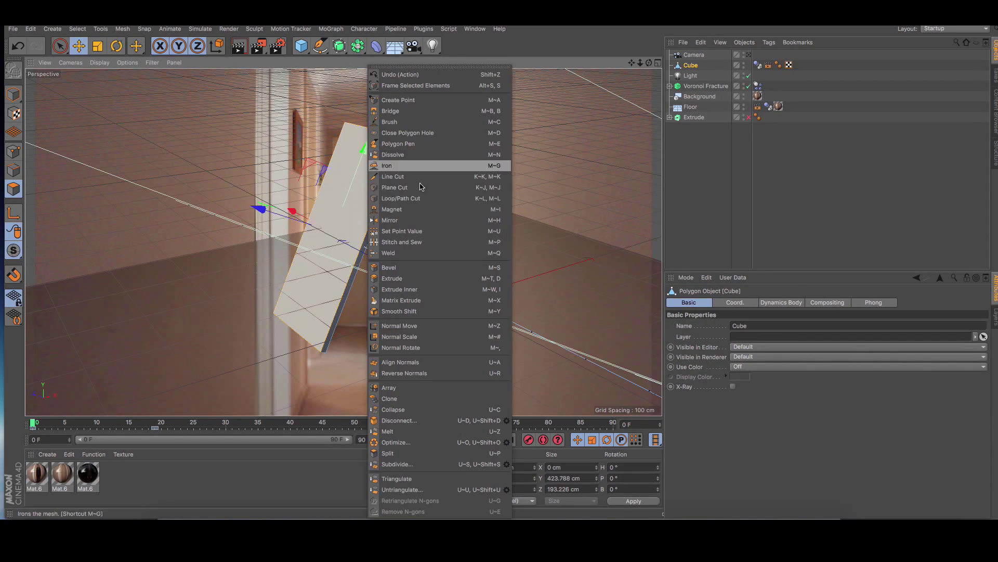
{"action": "left_click", "coordinate": [393, 176]}
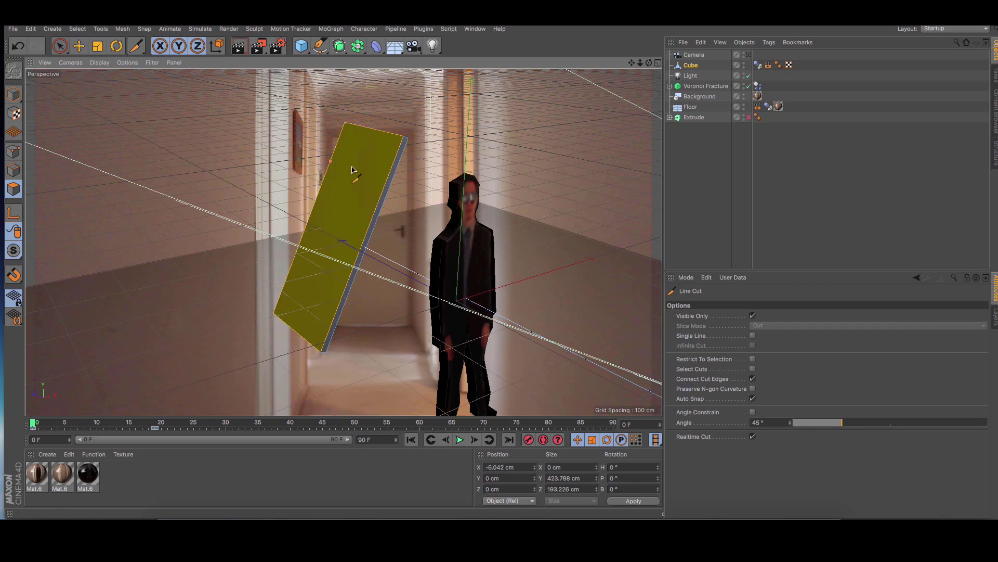
{"action": "left_click", "coordinate": [78, 46]}
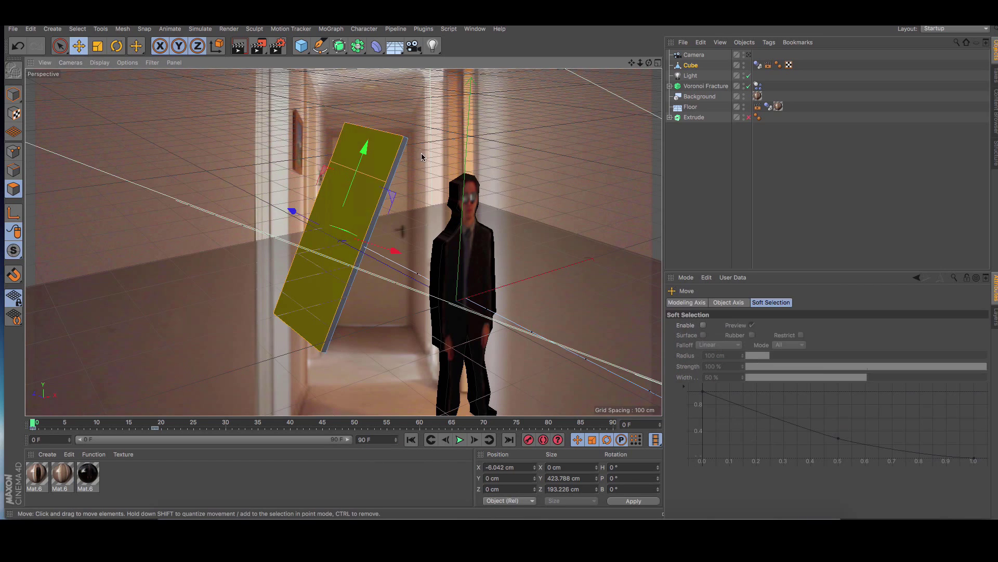
Extrude the upper section of the Cube's cut face outward and scale its end height to about 8.6 cm to form a wedge
{"action": "left_click", "coordinate": [390, 149]}
{"action": "key", "text": "d"}
{"action": "left_click_drag", "start_coordinate": [410, 165], "coordinate": [452, 166]}
{"action": "left_click", "coordinate": [97, 46]}
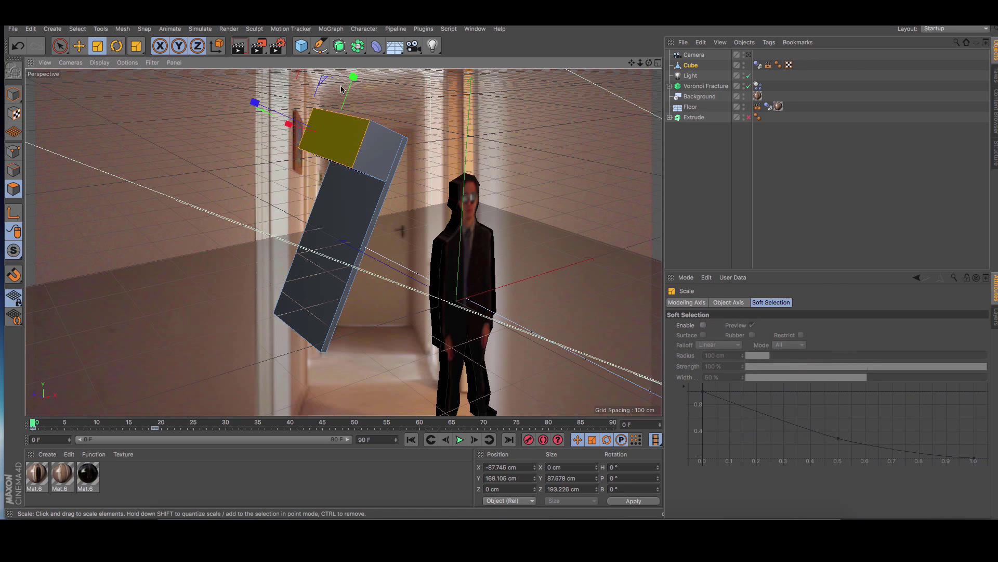
{"action": "left_click_drag", "start_coordinate": [325, 130], "coordinate": [307, 91]}
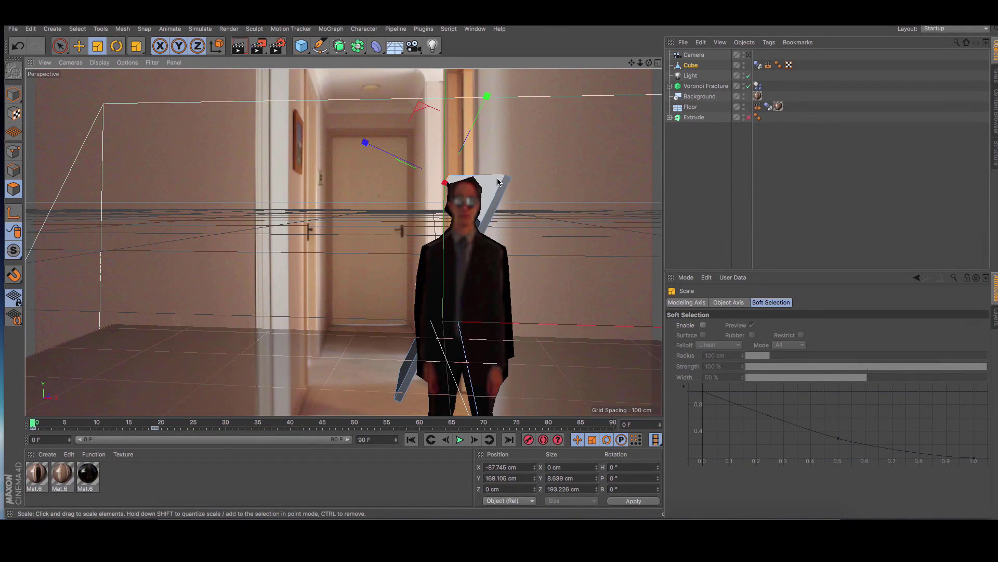
Look through the Camera, play the shatter with test renders at frames 9 and 36, and rewind to frame 0
{"action": "left_click", "coordinate": [749, 54]}
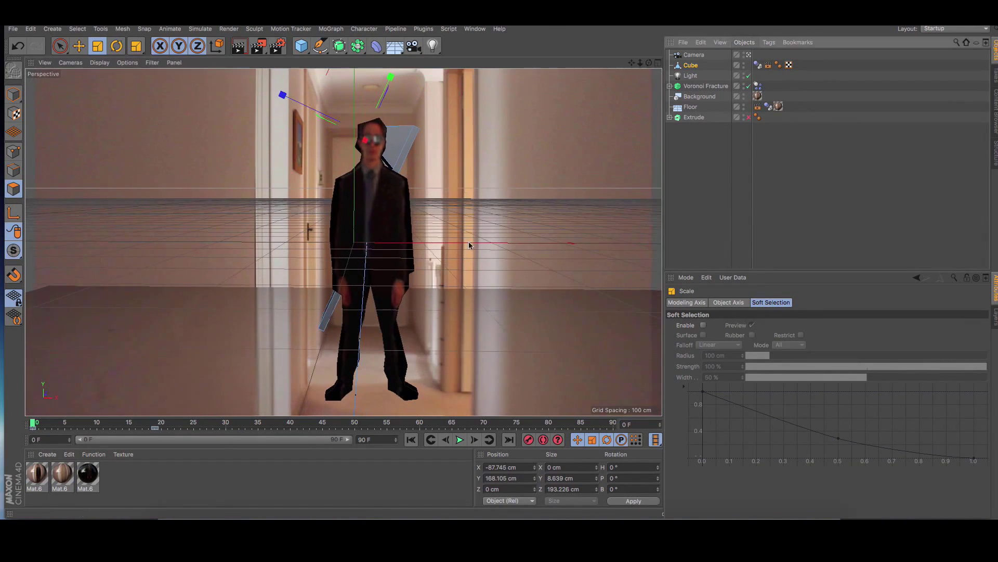
{"action": "left_click", "coordinate": [460, 440]}
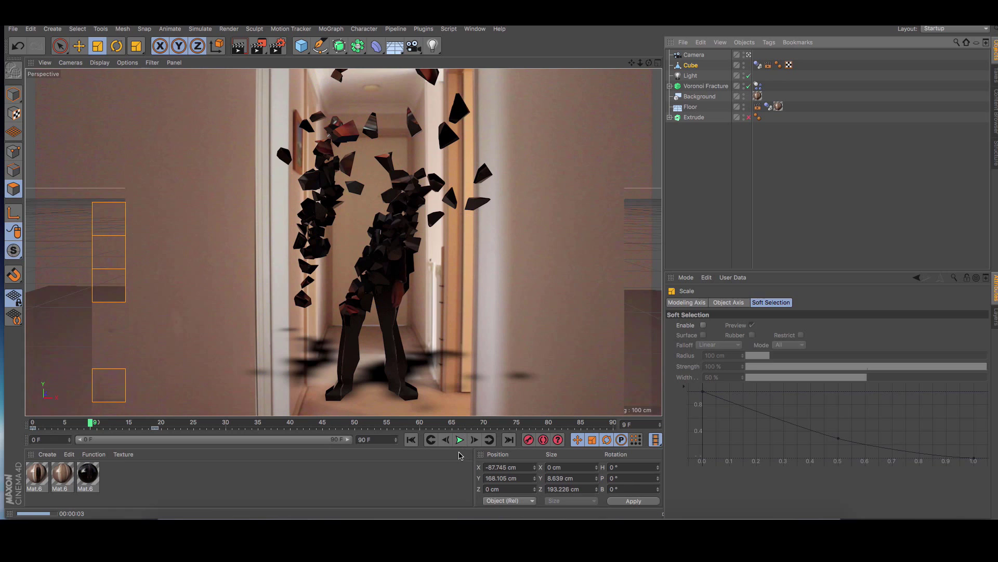
{"action": "left_click", "coordinate": [457, 492]}
{"action": "left_click", "coordinate": [464, 441]}
{"action": "left_click", "coordinate": [460, 440]}
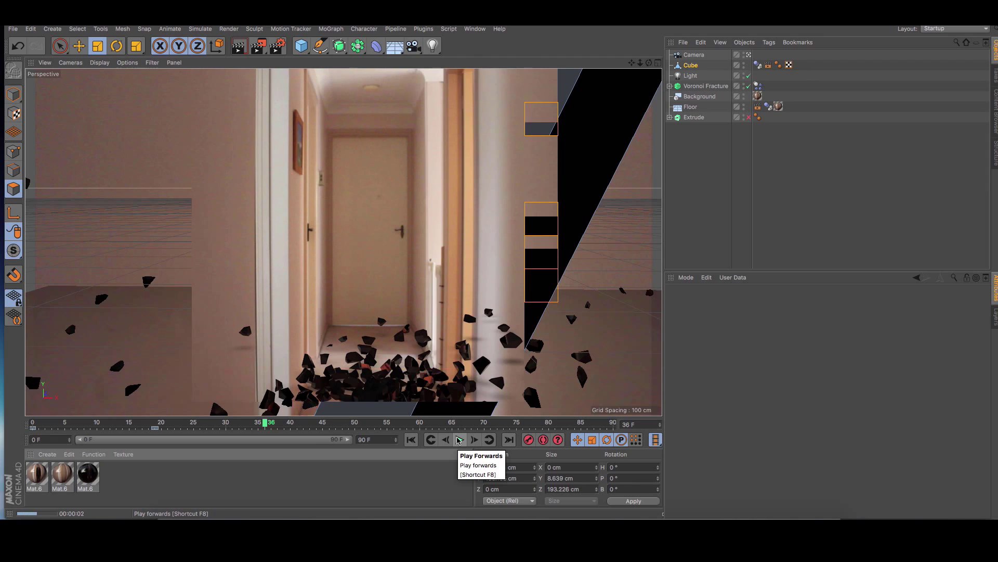
{"action": "left_click", "coordinate": [411, 440]}
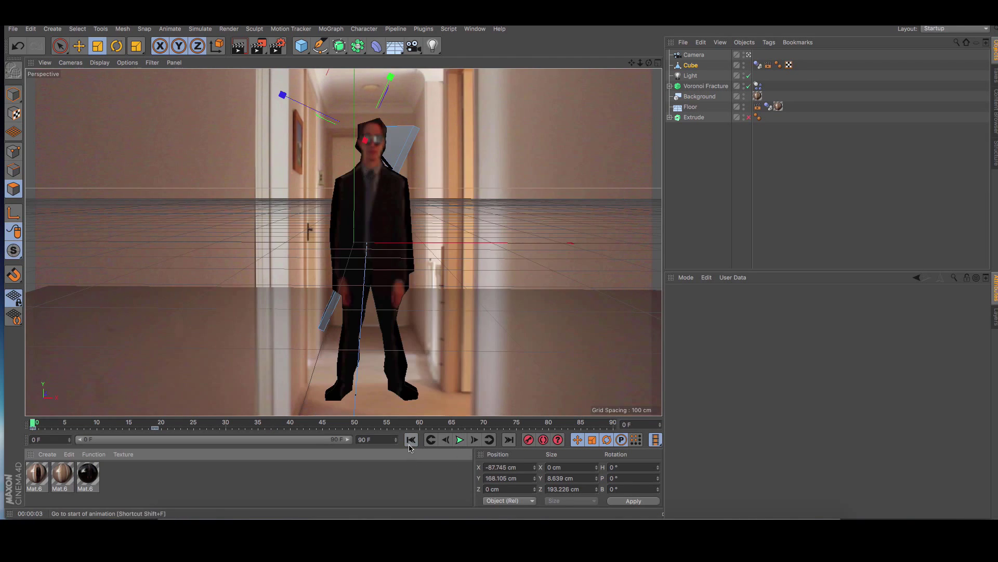
Replay the shatter up to frame 9, rewind, advance through the first few frames one by one, and rewind again
{"action": "left_click", "coordinate": [460, 440]}
{"action": "left_click", "coordinate": [460, 440]}
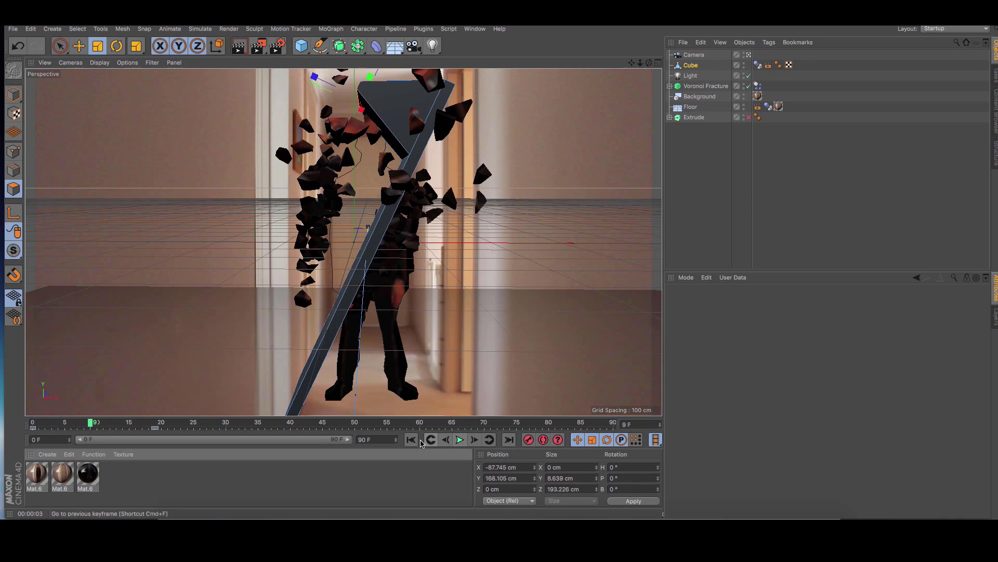
{"action": "left_click", "coordinate": [411, 440]}
{"action": "left_click", "coordinate": [474, 441]}
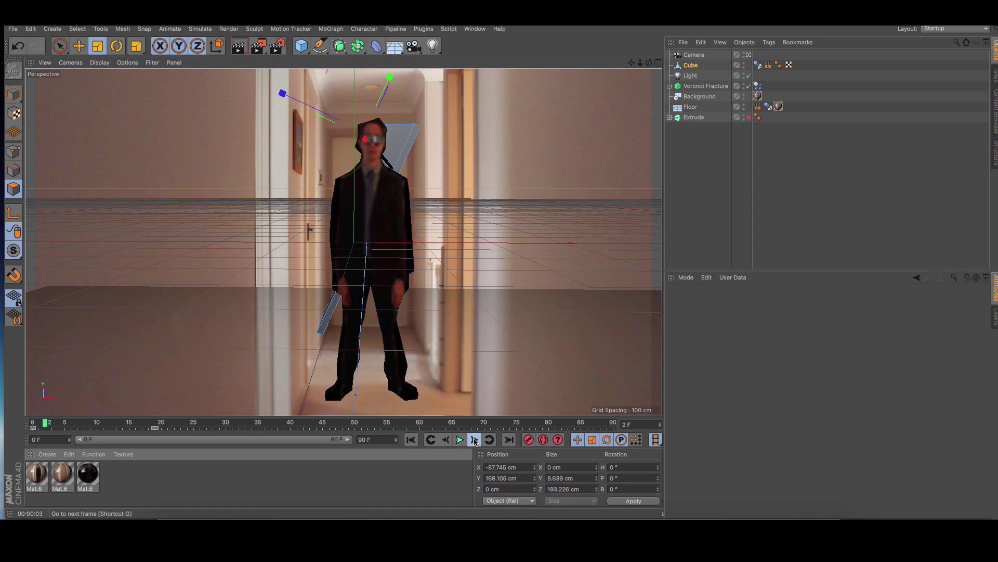
{"action": "left_click", "coordinate": [475, 441]}
{"action": "left_click", "coordinate": [474, 441]}
{"action": "left_click", "coordinate": [474, 441]}
{"action": "left_click", "coordinate": [474, 441]}
{"action": "left_click", "coordinate": [475, 441]}
{"action": "left_click", "coordinate": [411, 440]}
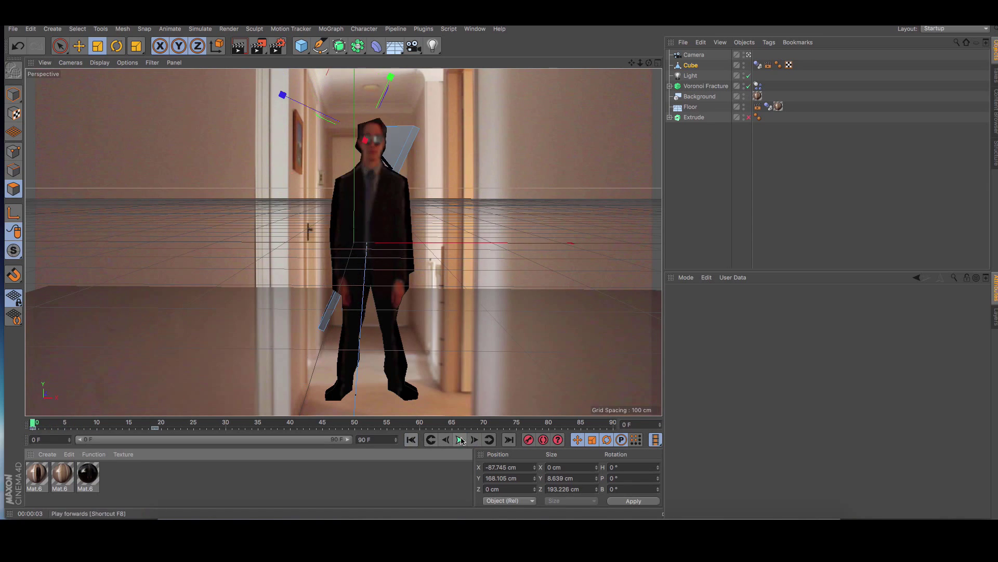
Advance frame by frame through the impact, test-render the view at frames 6 and 8, and return to frame 0
{"action": "left_click", "coordinate": [475, 441]}
{"action": "left_click", "coordinate": [475, 441]}
{"action": "left_click", "coordinate": [475, 441]}
{"action": "left_click", "coordinate": [475, 441]}
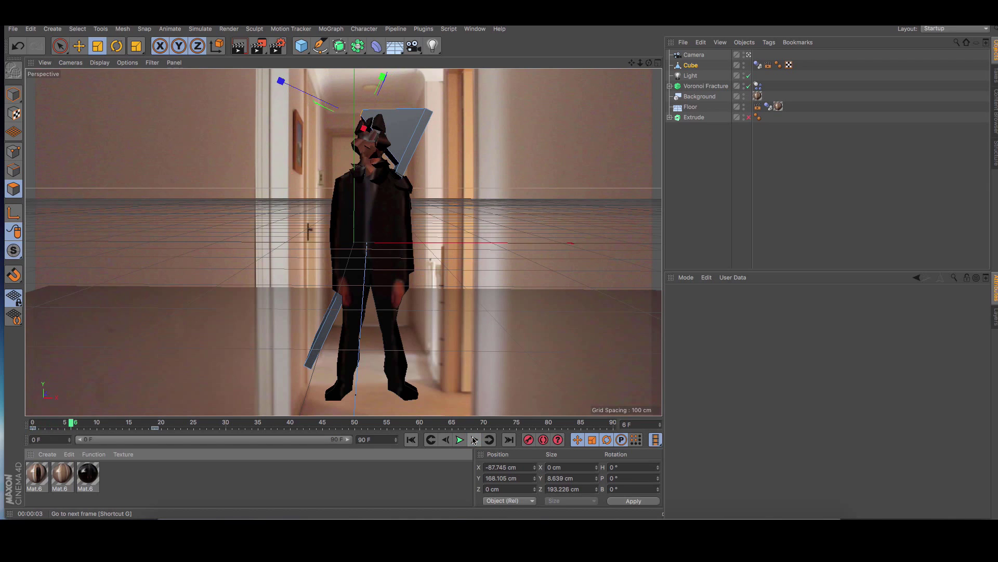
{"action": "left_click", "coordinate": [475, 441]}
{"action": "key", "text": "ctrl+r"}
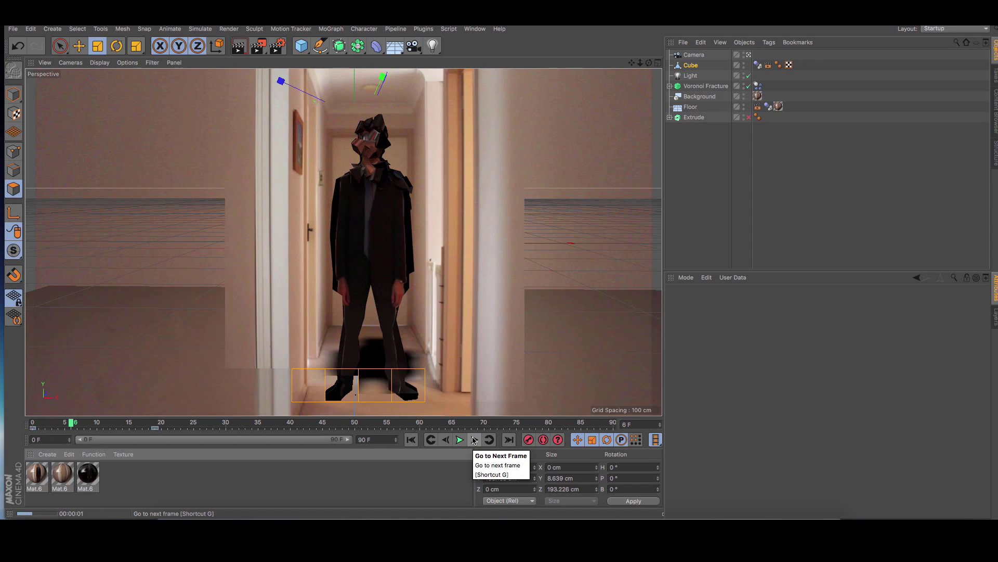
{"action": "left_click", "coordinate": [474, 441]}
{"action": "left_click", "coordinate": [474, 441]}
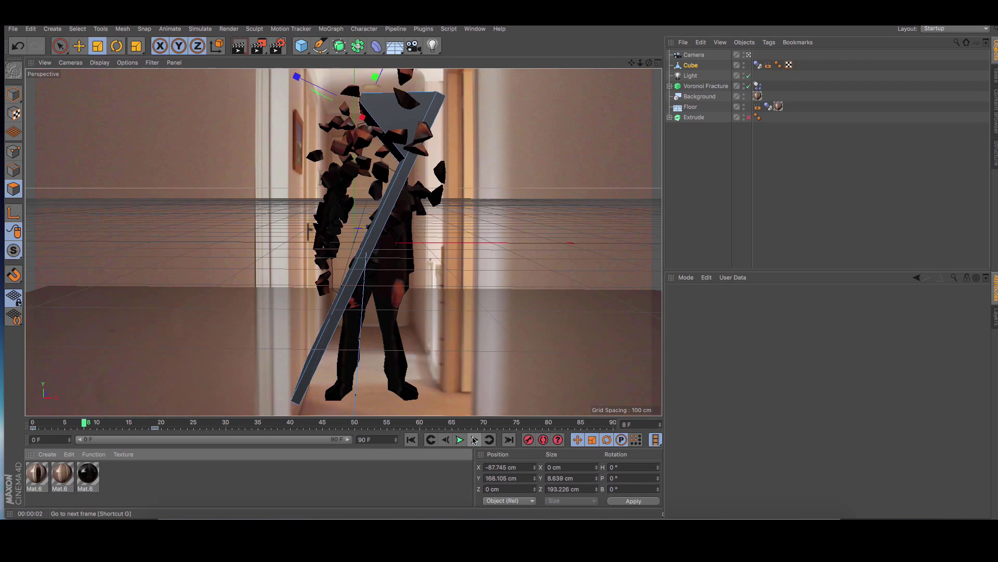
{"action": "key", "text": "ctrl+r"}
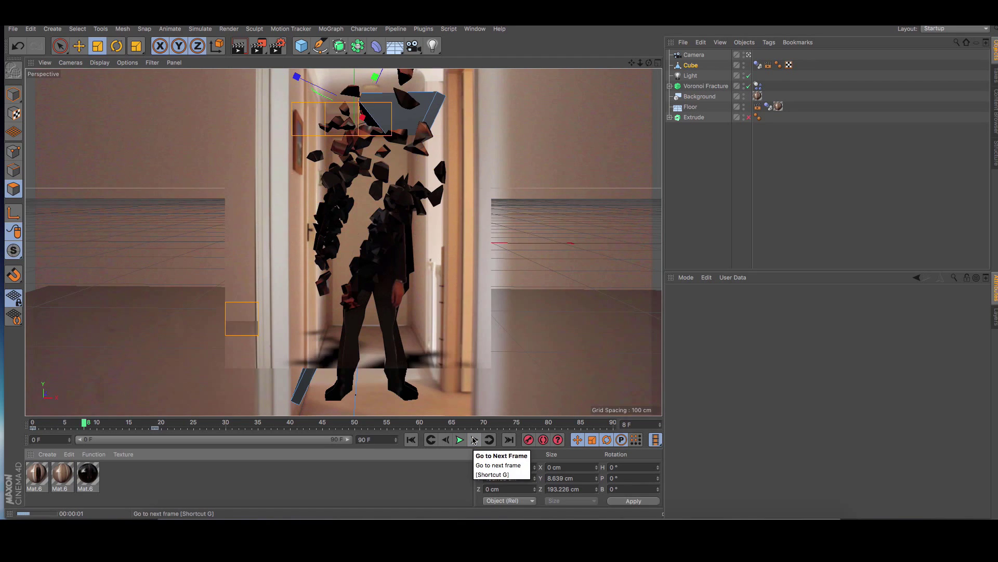
{"action": "key", "text": "Escape"}
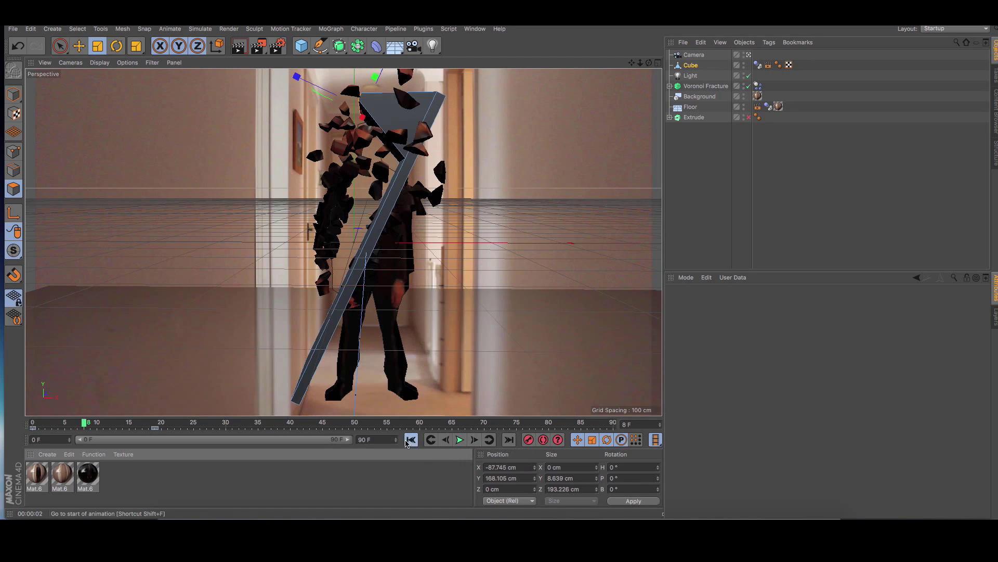
{"action": "left_click", "coordinate": [410, 440]}
Add a second distribution source to the Voronoi Fracture
{"action": "left_click", "coordinate": [715, 86]}
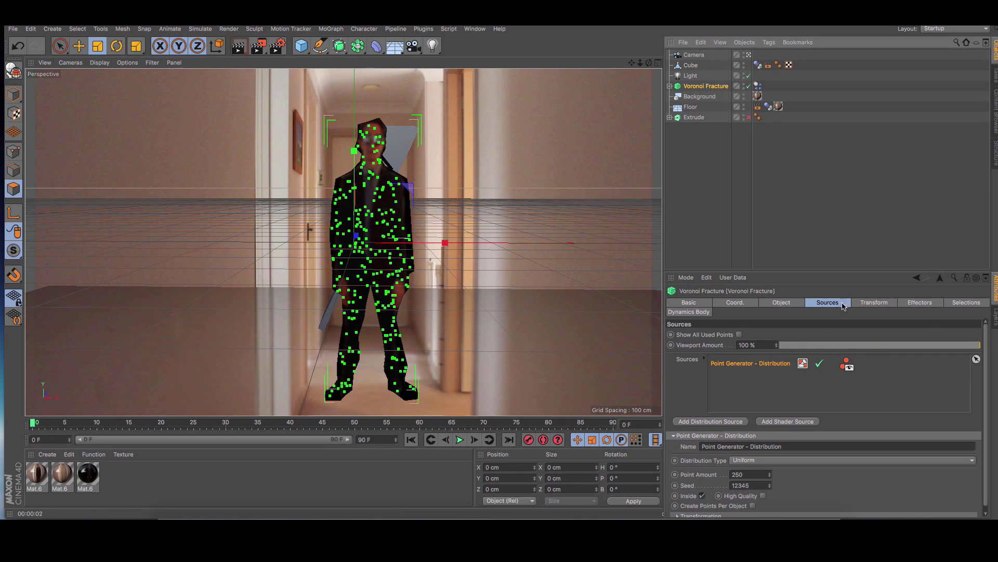
{"action": "left_click", "coordinate": [823, 304]}
{"action": "left_click", "coordinate": [733, 421]}
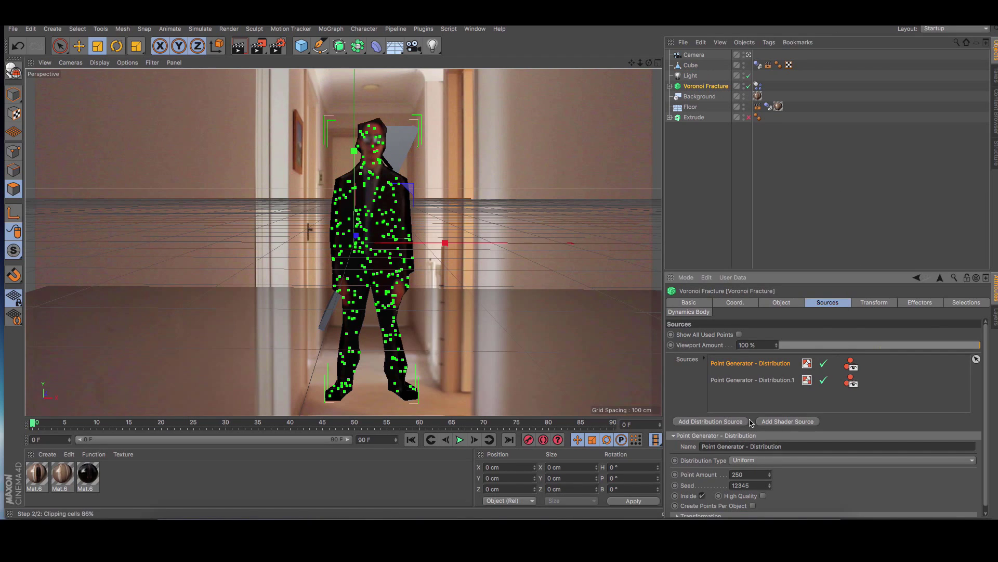
Set the second point generator's Distribution Type to Normal and its Point Amount to 200
{"action": "left_click", "coordinate": [763, 381]}
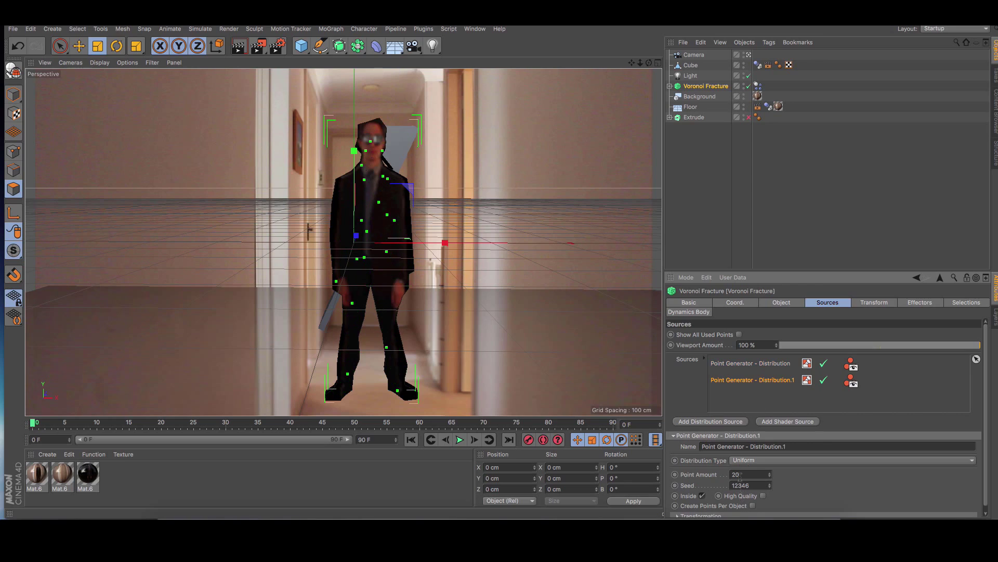
{"action": "left_click", "coordinate": [749, 460]}
{"action": "left_click", "coordinate": [753, 472]}
{"action": "key", "text": "Tab"}
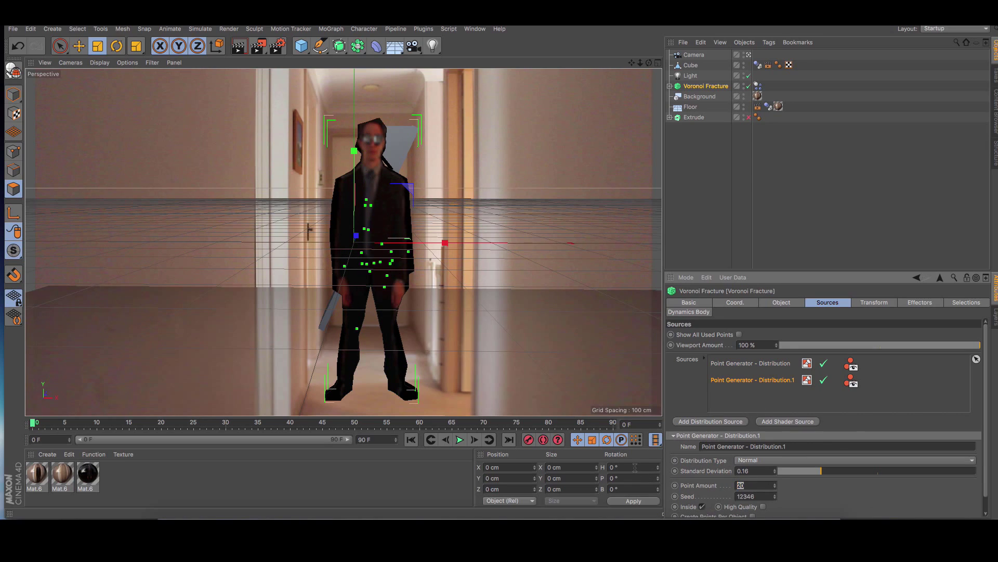
{"action": "type", "text": "200"}
{"action": "key", "text": "Return"}
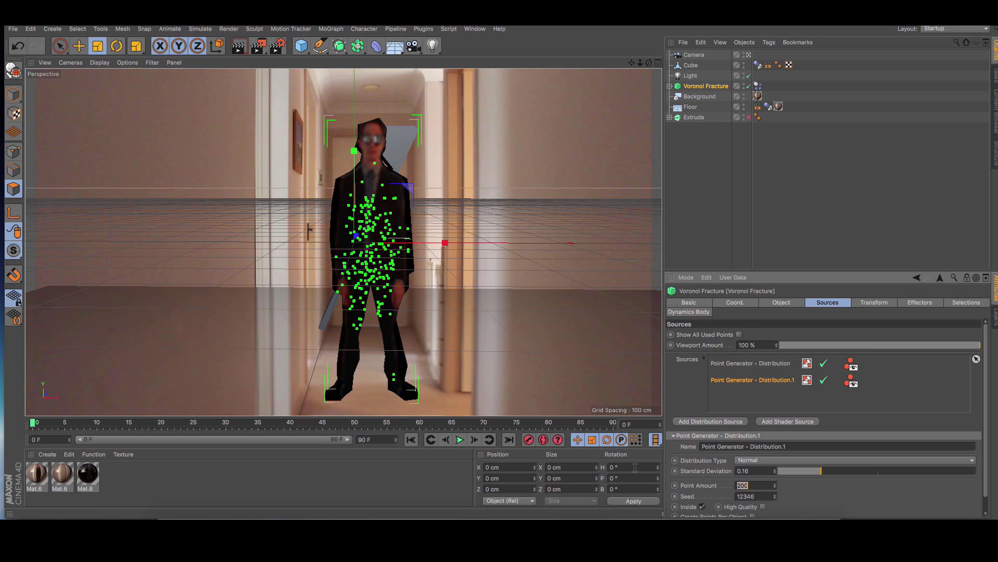
Move the second point generator's points up towards the man's head by setting their Y position to 198 cm
{"action": "scroll", "coordinate": [716, 482], "scroll_direction": "down", "scroll_amount": 1}
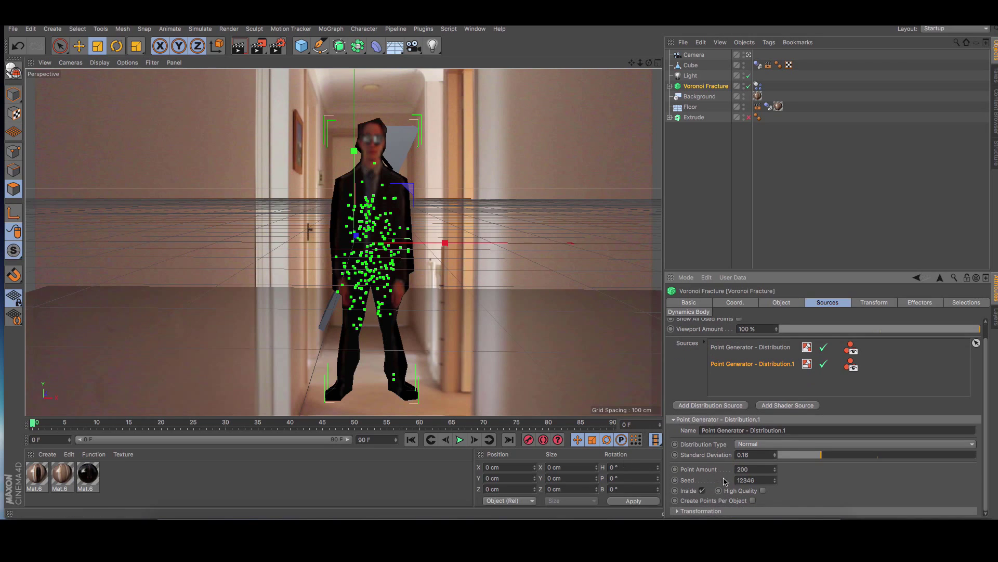
{"action": "left_click", "coordinate": [678, 511]}
{"action": "scroll", "coordinate": [715, 482], "scroll_direction": "down", "scroll_amount": 2}
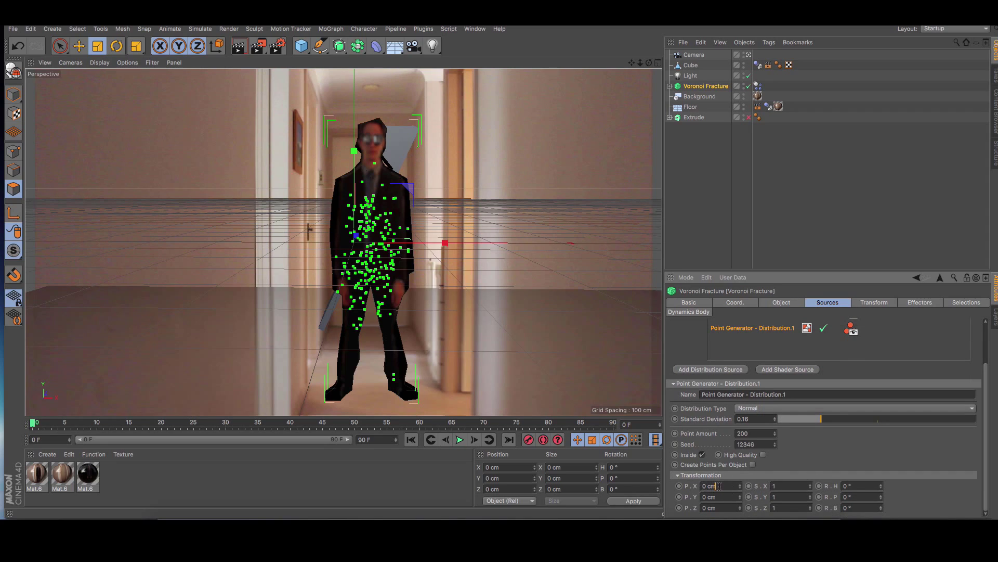
{"action": "left_click", "coordinate": [719, 485]}
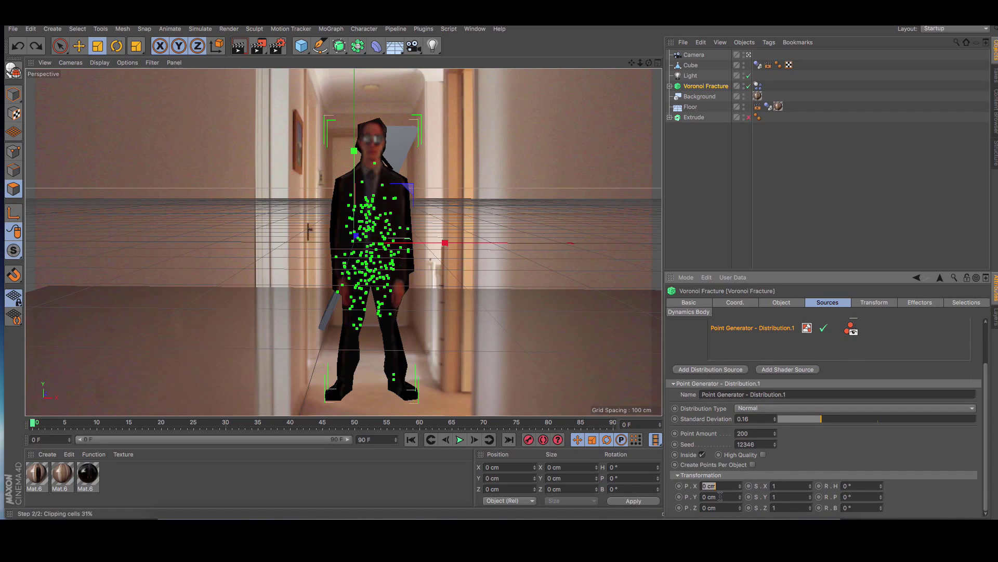
{"action": "type", "text": "19"}
{"action": "key", "text": "Return"}
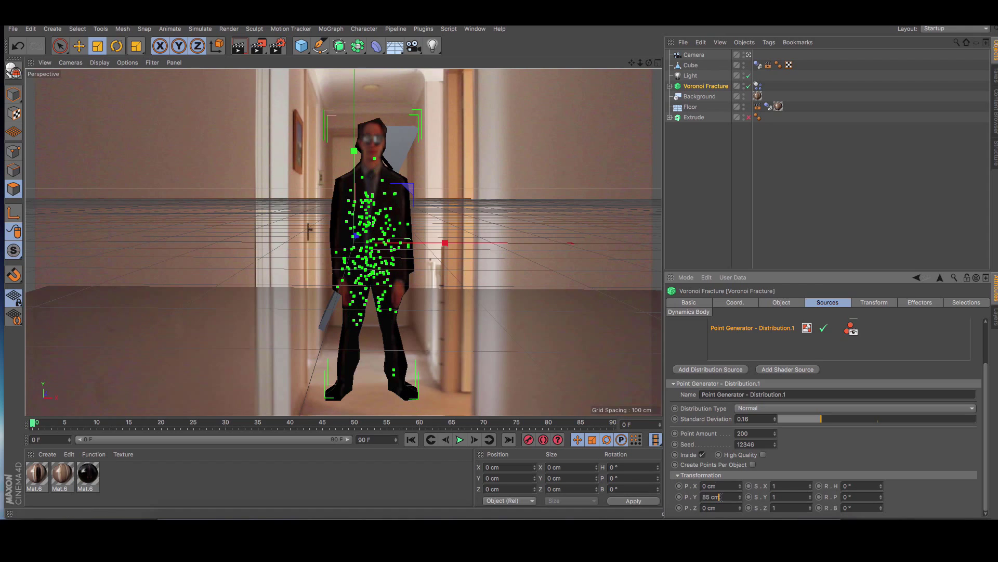
{"action": "scroll", "coordinate": [721, 497], "scroll_direction": "up", "scroll_amount": 10}
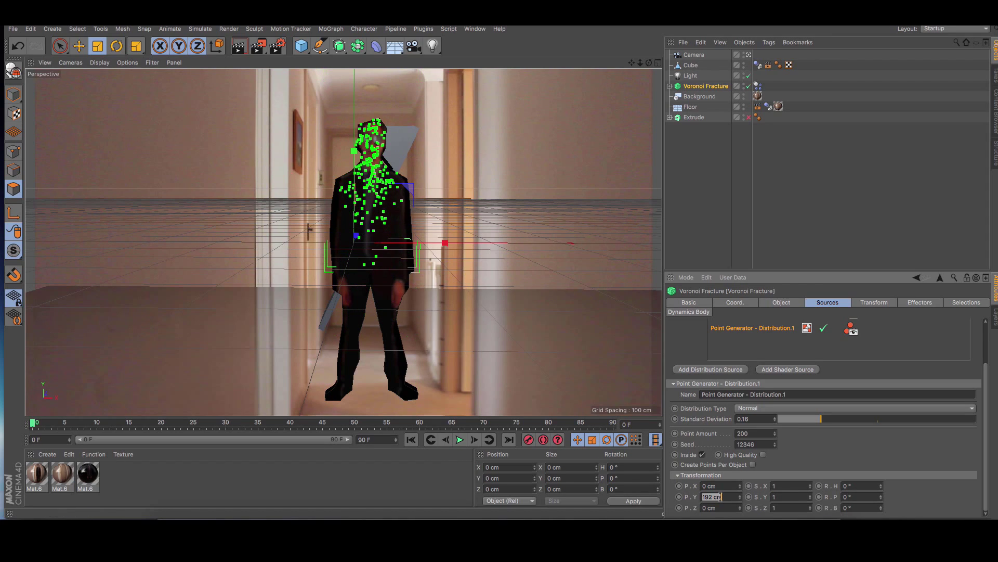
{"action": "type", "text": "198"}
{"action": "key", "text": "Return"}
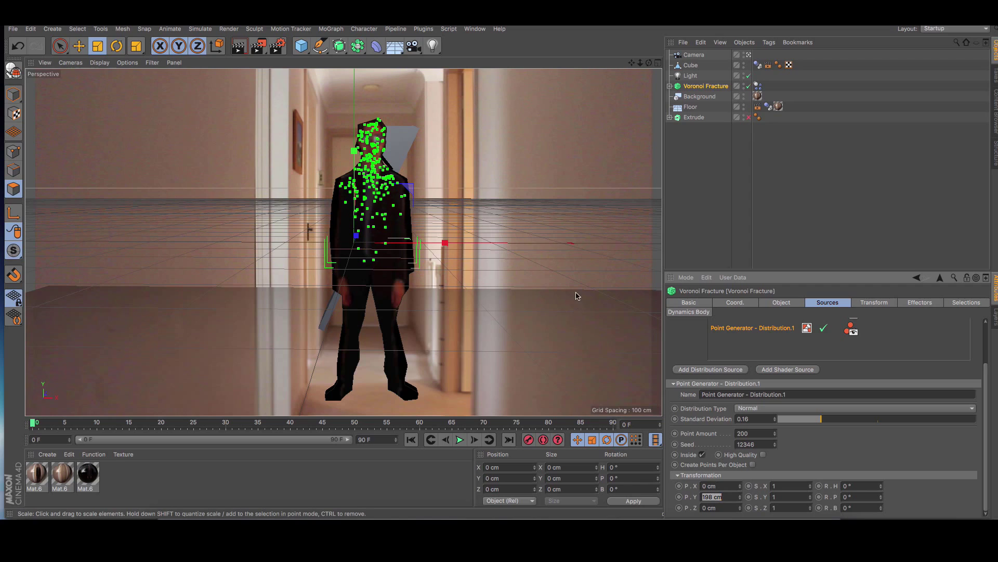
Switch to the Move tool, play the refined shatter with test renders at frames 9 and 11, and continue to frame 16
{"action": "left_click", "coordinate": [79, 46]}
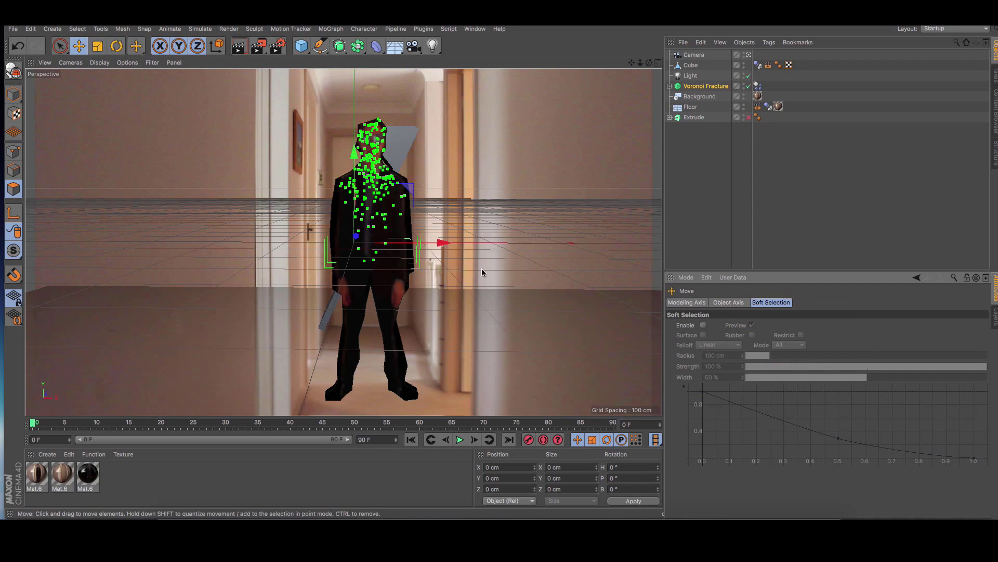
{"action": "left_click", "coordinate": [460, 439]}
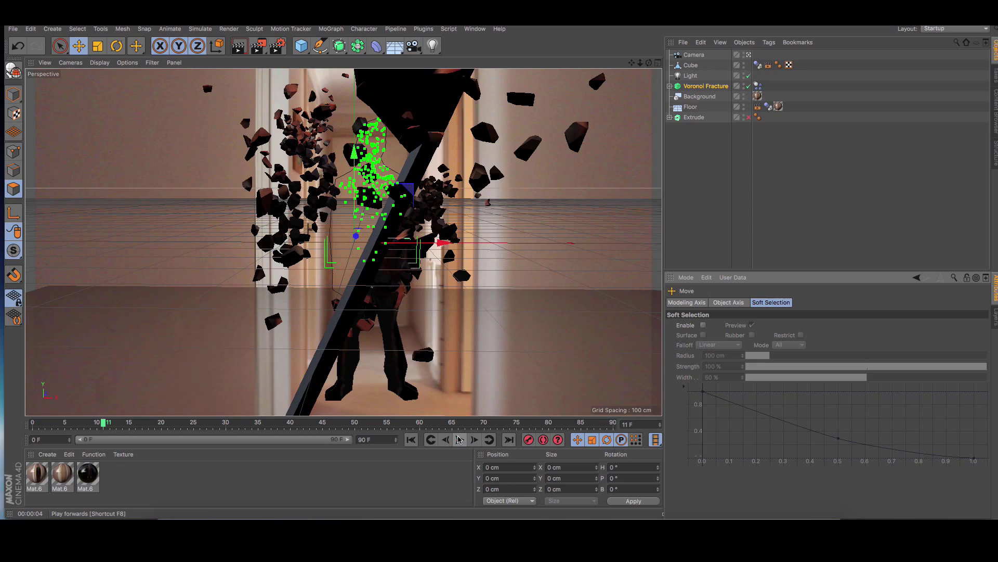
{"action": "key", "text": "super+r"}
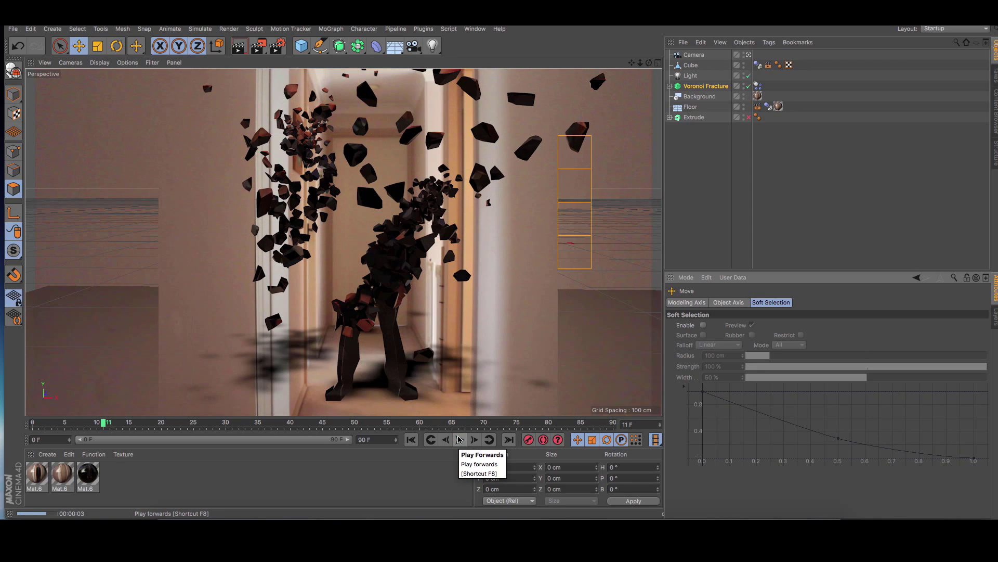
{"action": "left_click", "coordinate": [459, 440]}
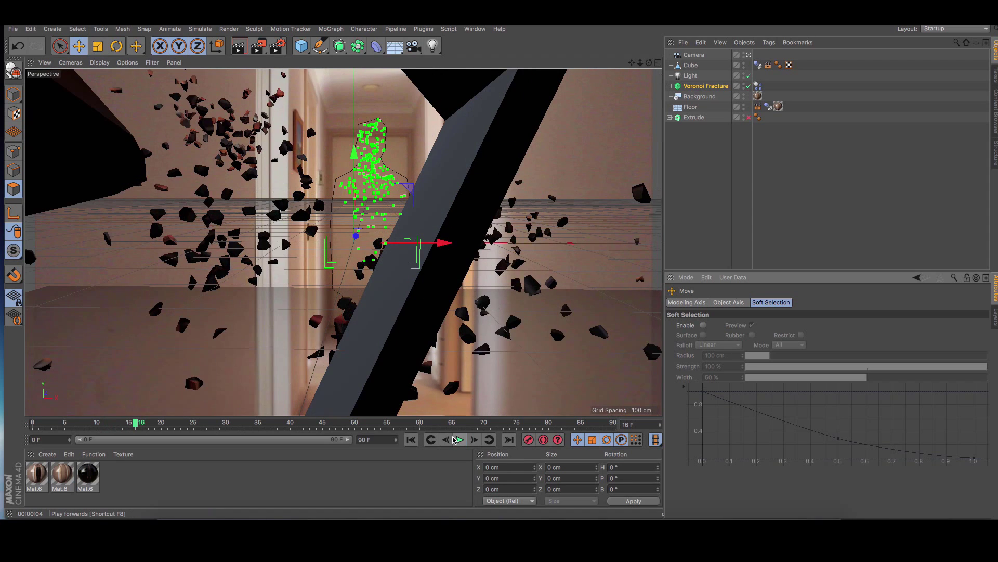
At frame 0, add a second cube to the scene, make it editable and narrow its X size to about 47 cm
{"action": "left_click", "coordinate": [411, 439]}
{"action": "middle_click", "coordinate": [431, 267]}
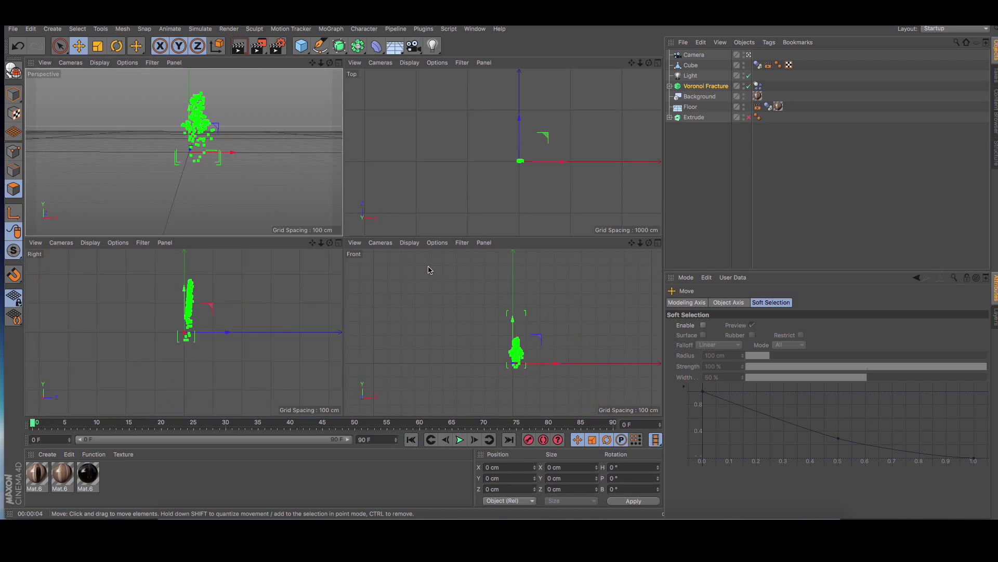
{"action": "middle_click", "coordinate": [288, 209]}
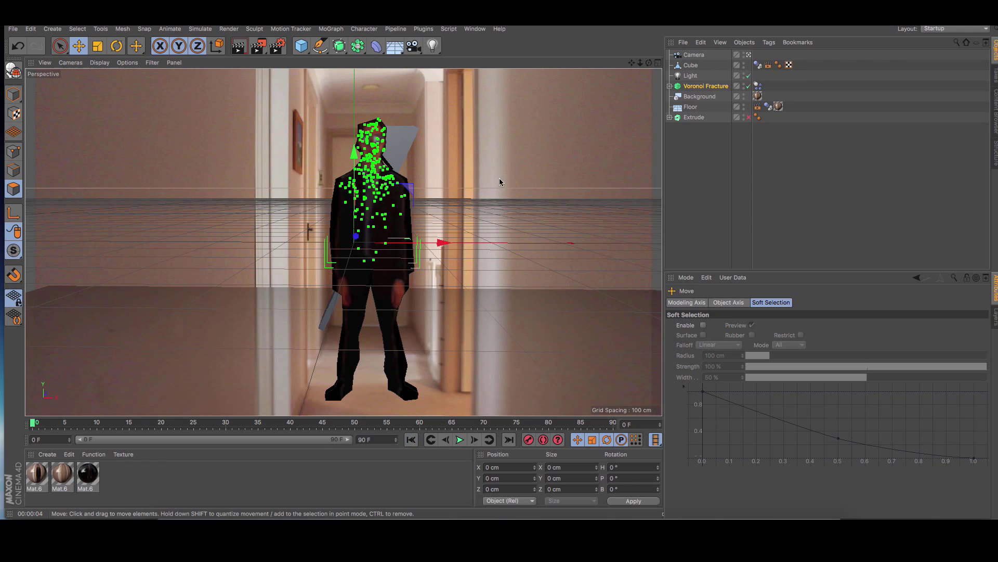
{"action": "middle_click", "coordinate": [536, 158]}
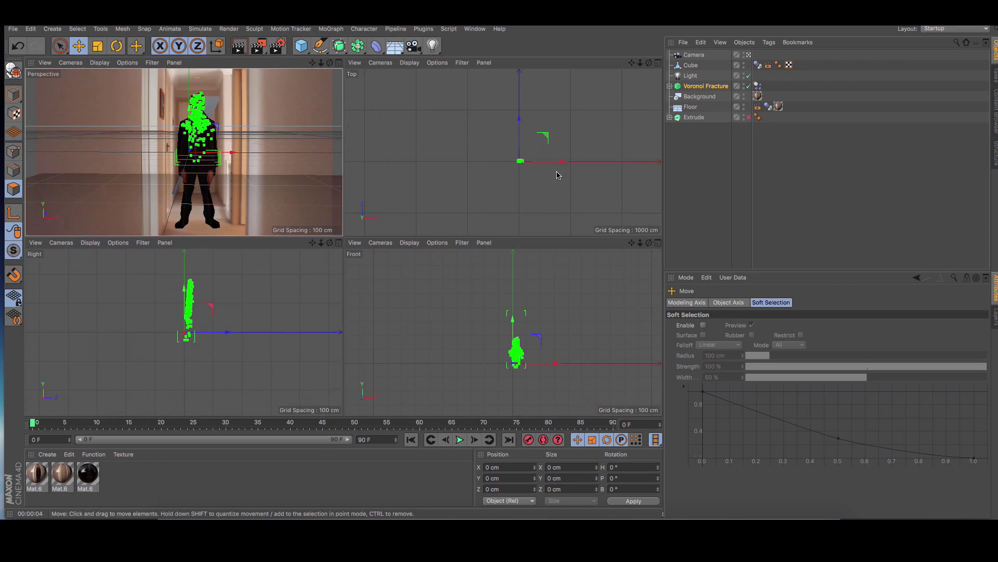
{"action": "scroll", "coordinate": [538, 164], "scroll_direction": "up", "scroll_amount": 6}
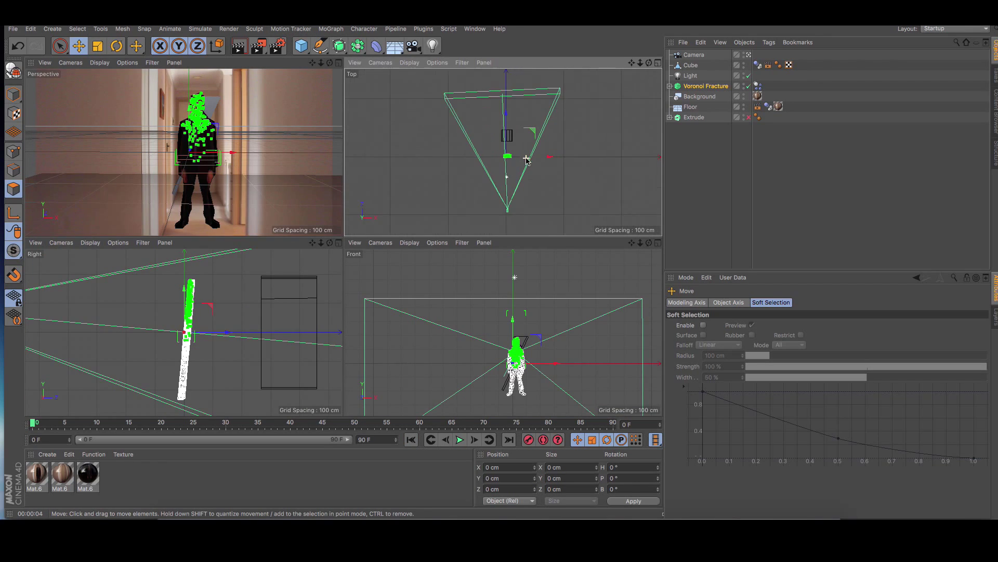
{"action": "left_click", "coordinate": [301, 46]}
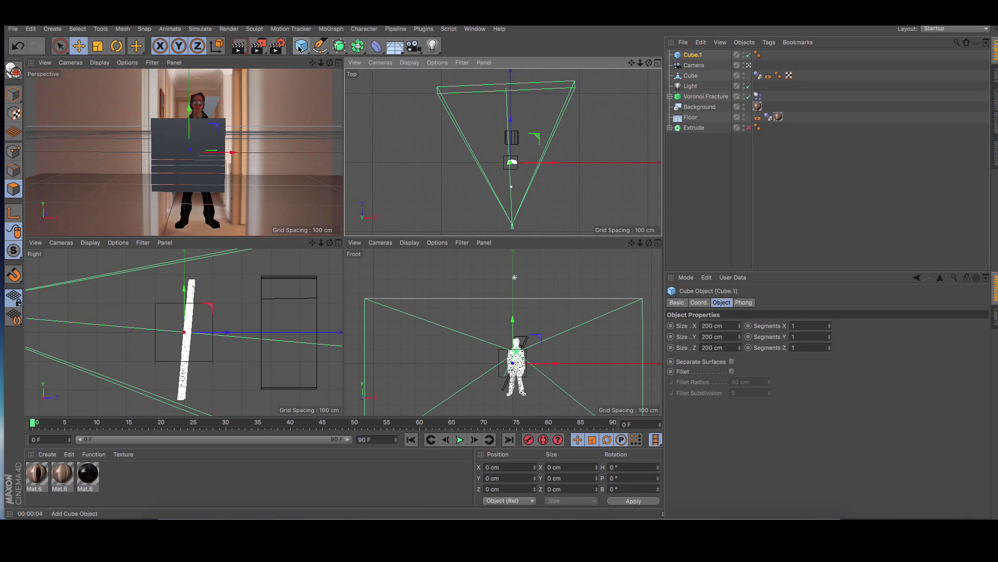
{"action": "left_click", "coordinate": [13, 69]}
{"action": "left_click", "coordinate": [13, 94]}
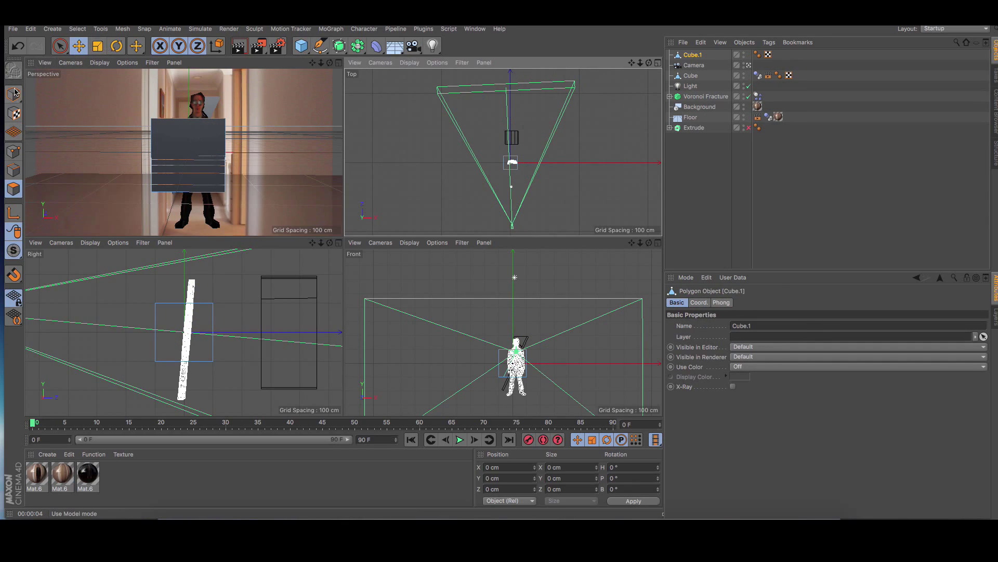
{"action": "left_click", "coordinate": [98, 46]}
{"action": "left_click_drag", "start_coordinate": [234, 156], "coordinate": [201, 154]}
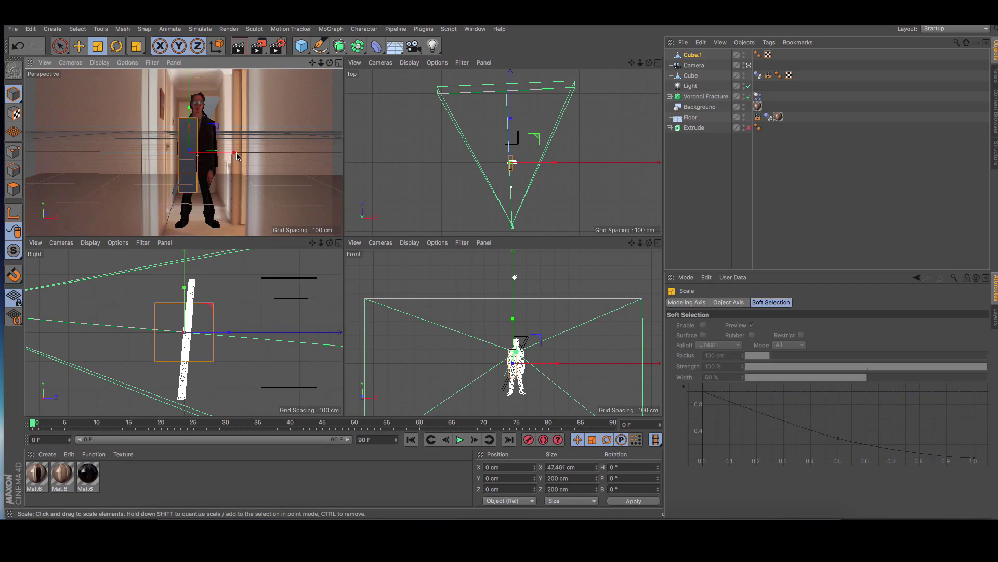
Move the new cube beside the man to about X -96 cm and stretch its height to about 465 cm
{"action": "left_click", "coordinate": [79, 46]}
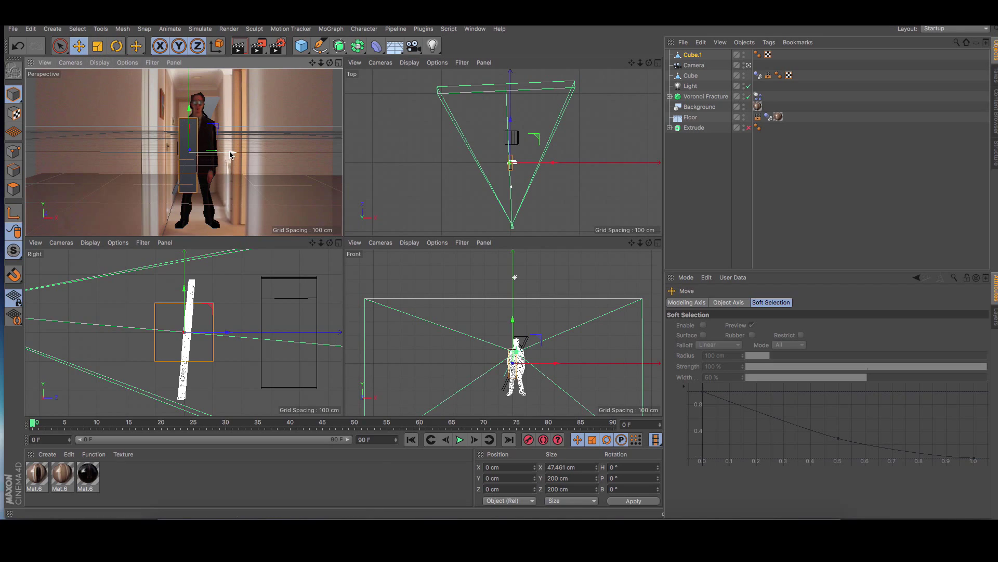
{"action": "left_click_drag", "start_coordinate": [228, 155], "coordinate": [199, 153]}
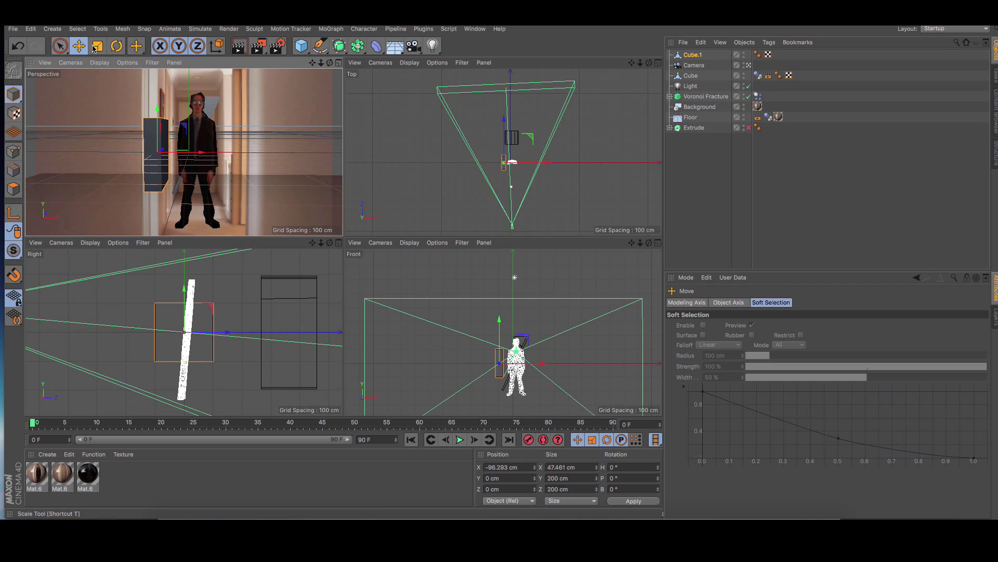
{"action": "key", "text": "t"}
{"action": "left_click_drag", "start_coordinate": [156, 114], "coordinate": [156, 46]}
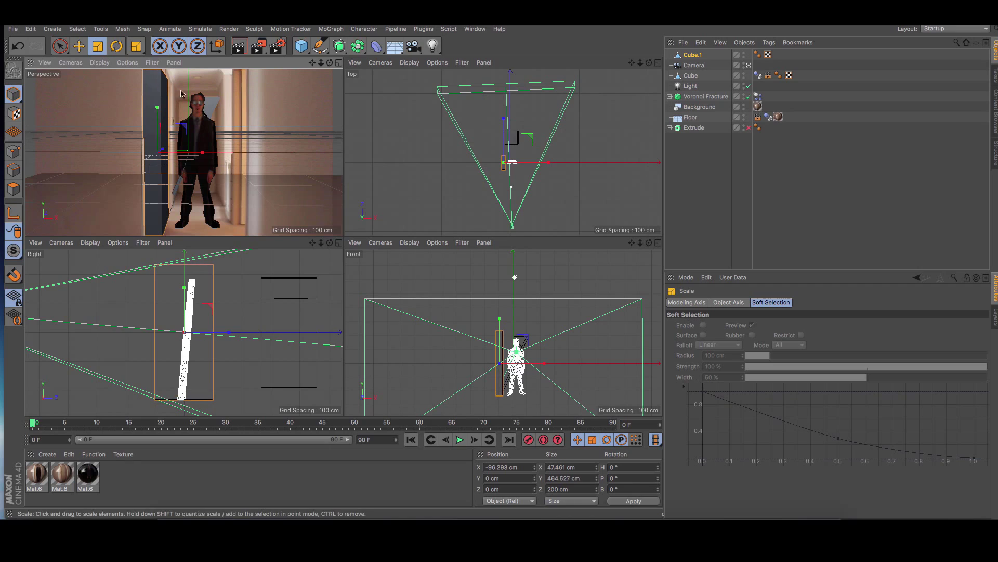
Apply the second hallway material to the new wall cube and set its texture projection to Frontal
{"action": "left_click_drag", "start_coordinate": [48, 475], "coordinate": [58, 487]}
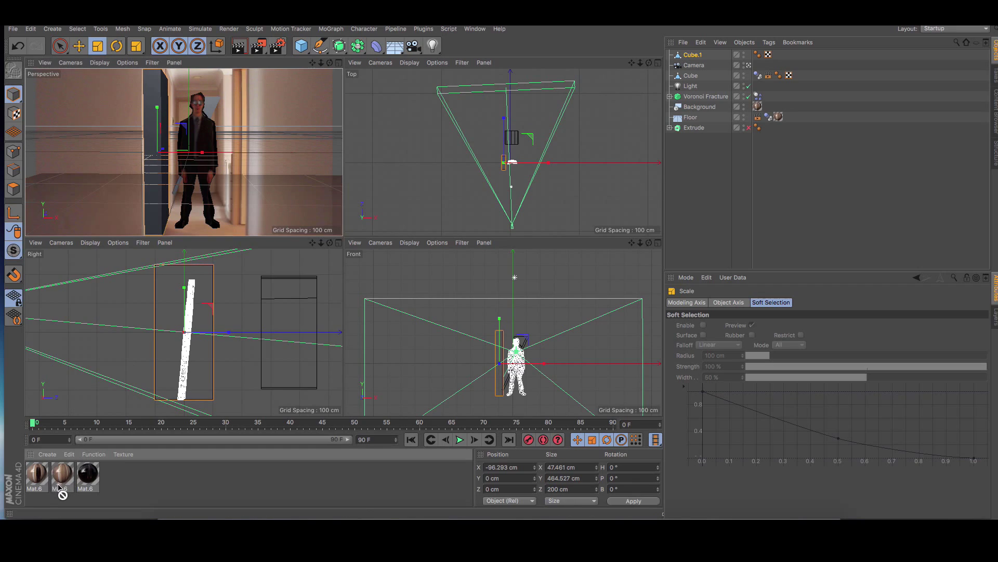
{"action": "left_click_drag", "start_coordinate": [685, 55], "coordinate": [687, 55]}
{"action": "left_click", "coordinate": [761, 347]}
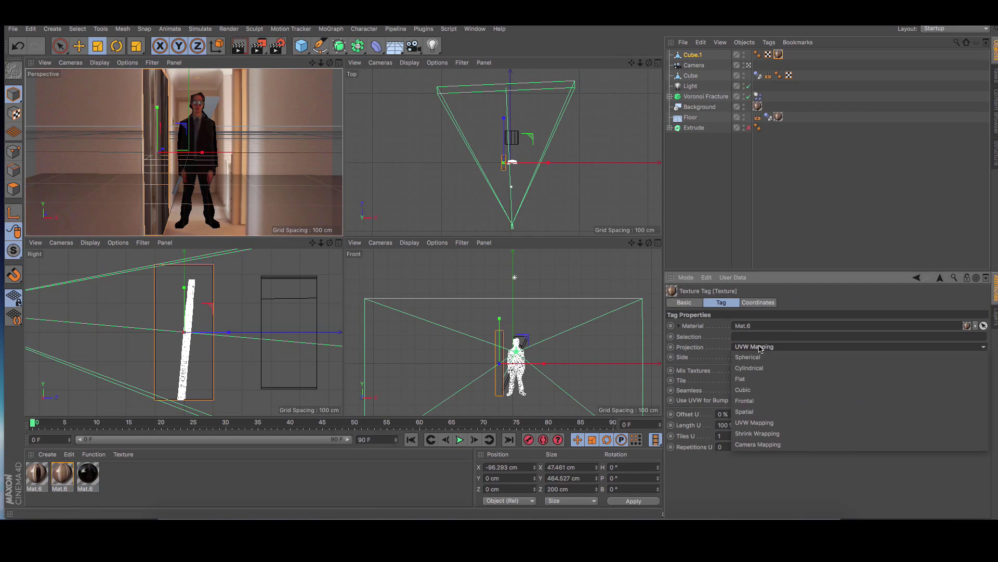
{"action": "left_click", "coordinate": [749, 401]}
Add a Compositing tag to the wall cube and enable Compositing Background
{"action": "right_click", "coordinate": [697, 57]}
{"action": "mouse_move", "coordinate": [780, 60]}
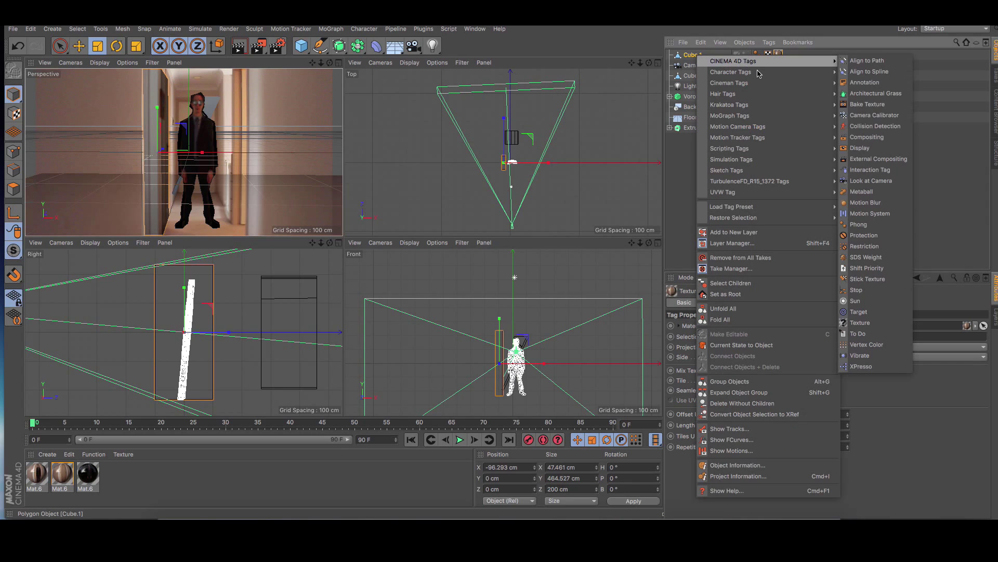
{"action": "left_click", "coordinate": [874, 144]}
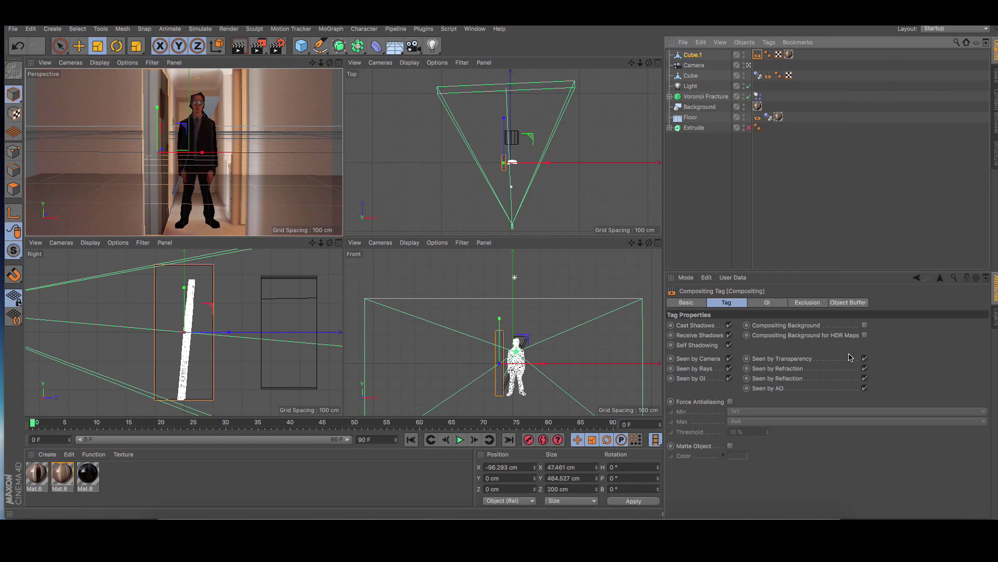
{"action": "left_click", "coordinate": [864, 326]}
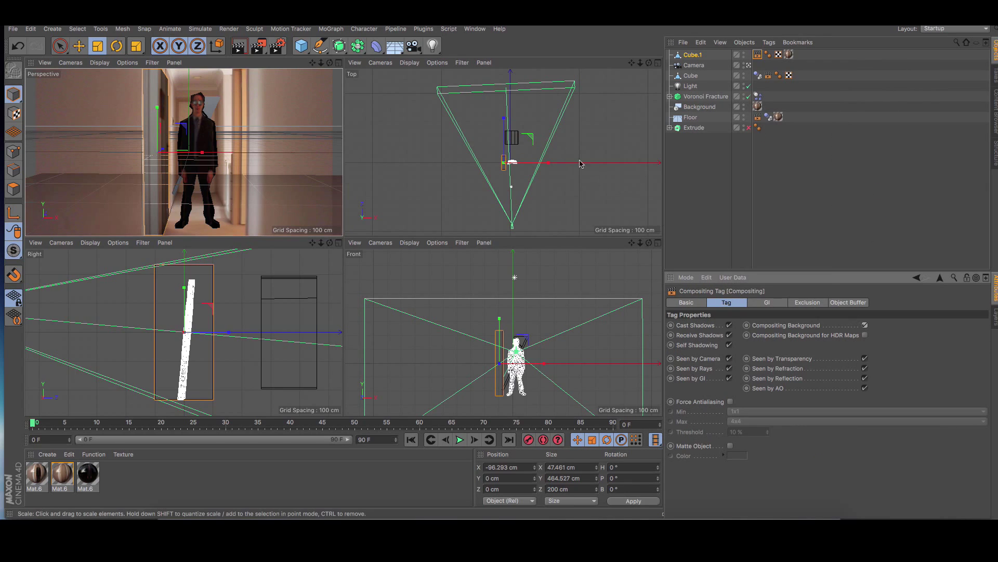
Test-render the perspective view and disable Cast Shadows and Receive Shadows in the wall cube's Compositing tag
{"action": "middle_click", "coordinate": [227, 197]}
{"action": "key", "text": "ctrl+r"}
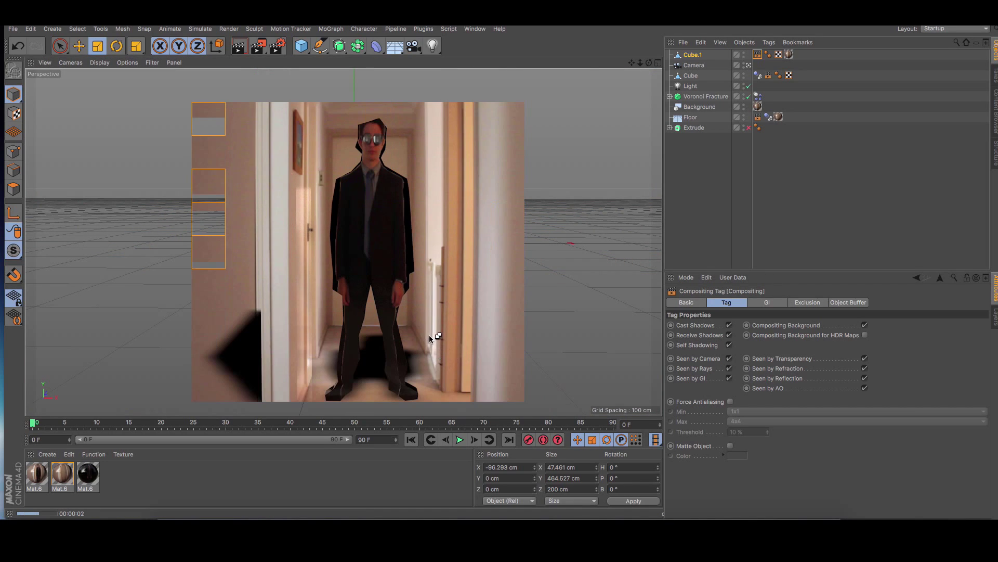
{"action": "left_click", "coordinate": [429, 335]}
{"action": "left_click", "coordinate": [761, 56]}
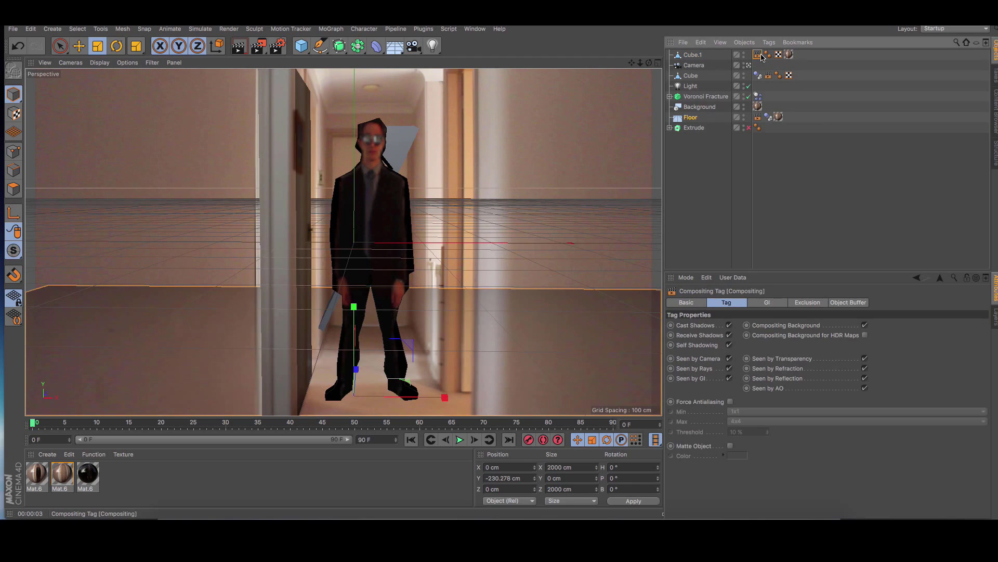
{"action": "left_click", "coordinate": [729, 326]}
{"action": "left_click", "coordinate": [729, 335]}
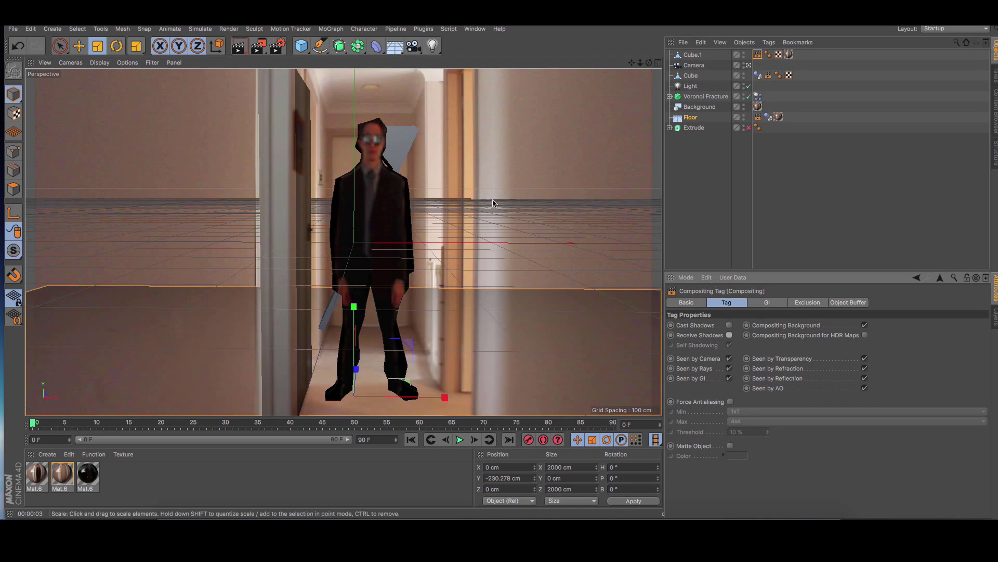
Add a Rigid Body tag to the wall cube with Trigger set to Immediately and Dynamic set to Off
{"action": "left_click", "coordinate": [692, 55]}
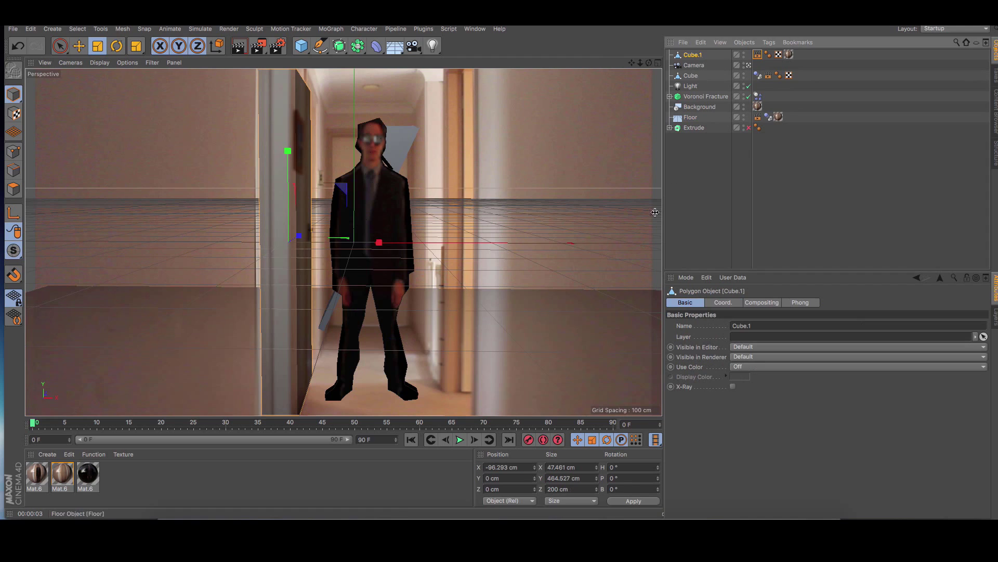
{"action": "right_click", "coordinate": [703, 56]}
{"action": "mouse_move", "coordinate": [801, 157]}
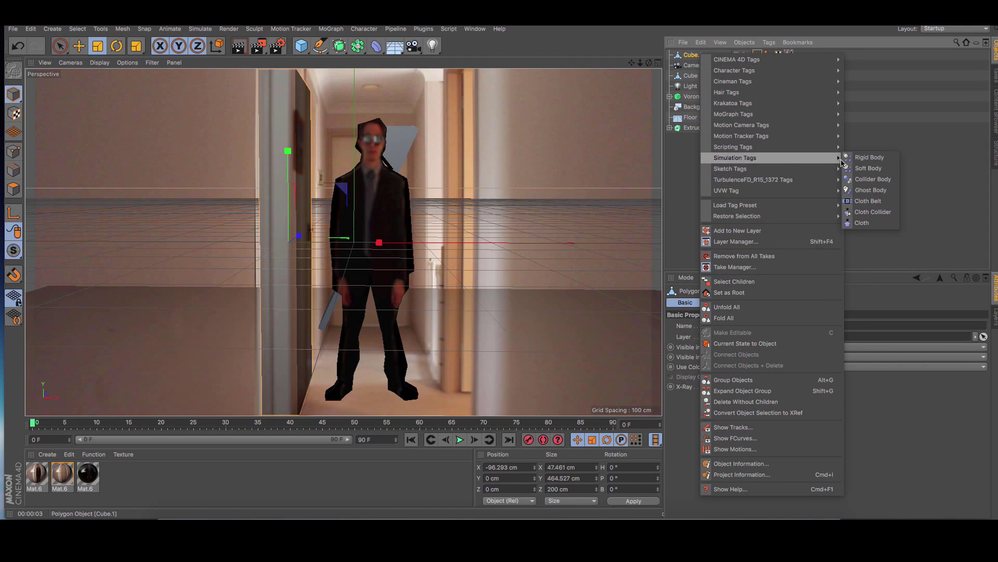
{"action": "left_click", "coordinate": [869, 158]}
{"action": "left_click", "coordinate": [769, 369]}
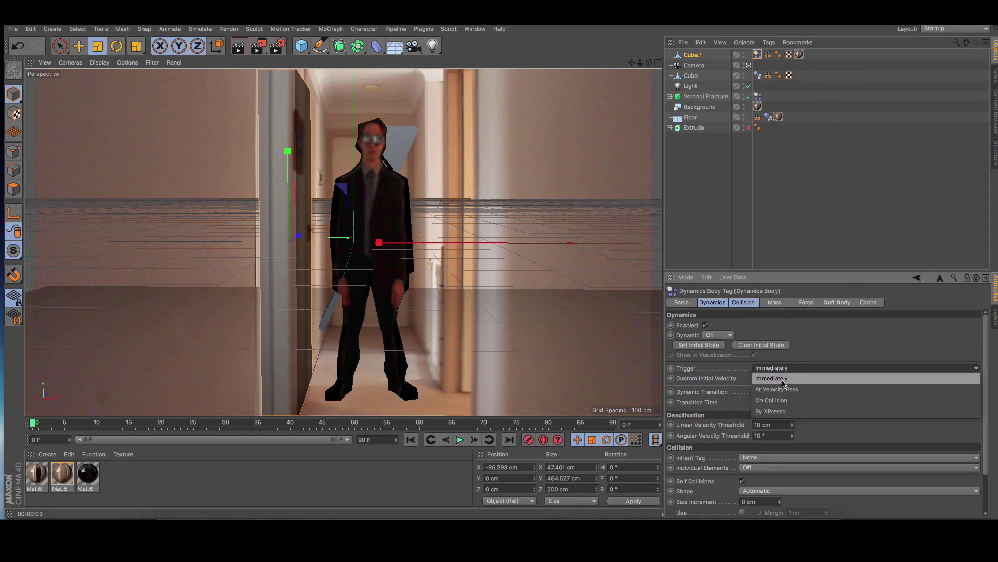
{"action": "left_click", "coordinate": [783, 380]}
{"action": "left_click", "coordinate": [725, 334]}
{"action": "left_click", "coordinate": [727, 345]}
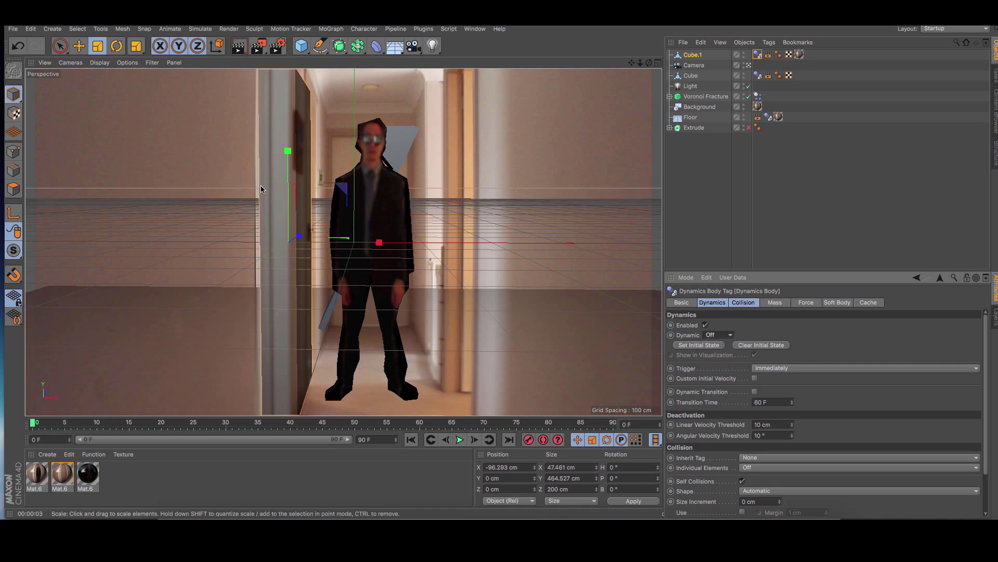
Test-render the first frame, replay the shatter against the wall and test-render frame 10
{"action": "left_click", "coordinate": [396, 236]}
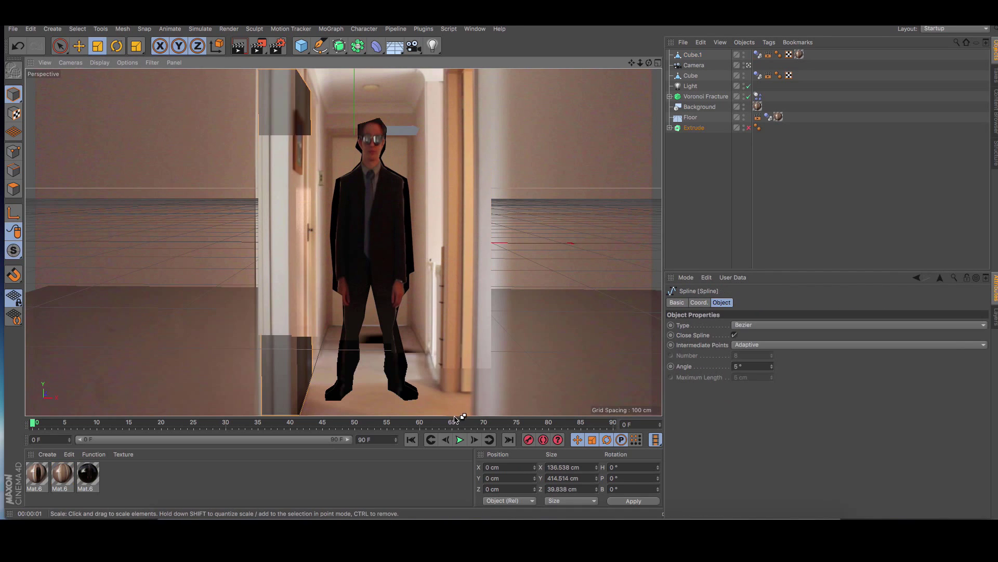
{"action": "left_click", "coordinate": [460, 440]}
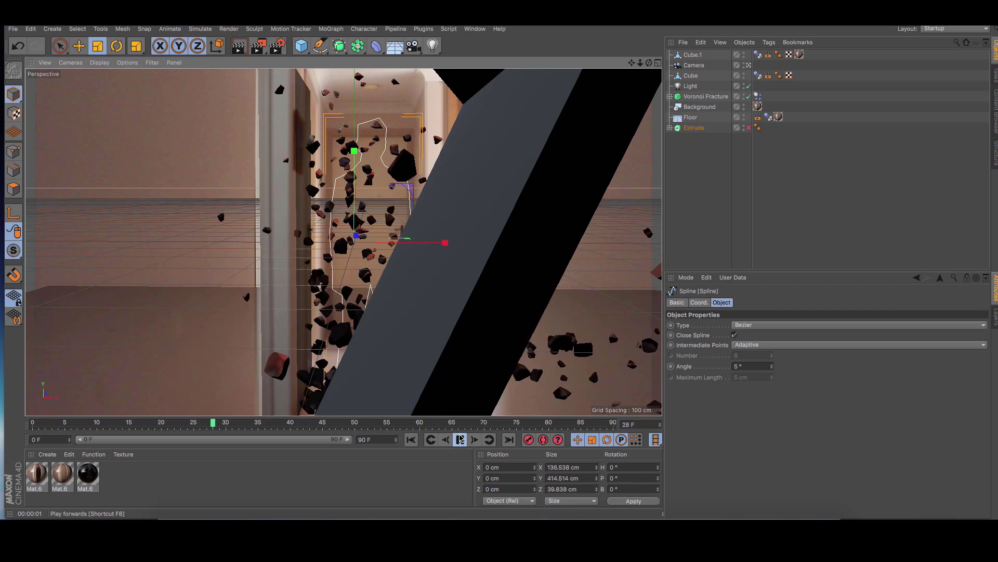
{"action": "left_click", "coordinate": [411, 439]}
{"action": "left_click", "coordinate": [460, 439]}
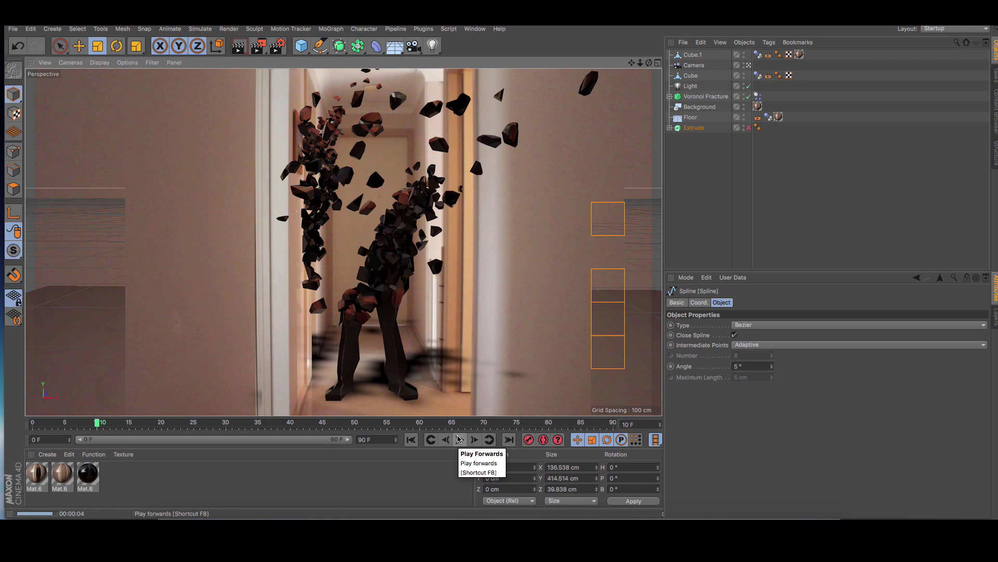
Re-enable Receive Shadows in the wall cube's Compositing tag and test-render the view
{"action": "left_click", "coordinate": [697, 56]}
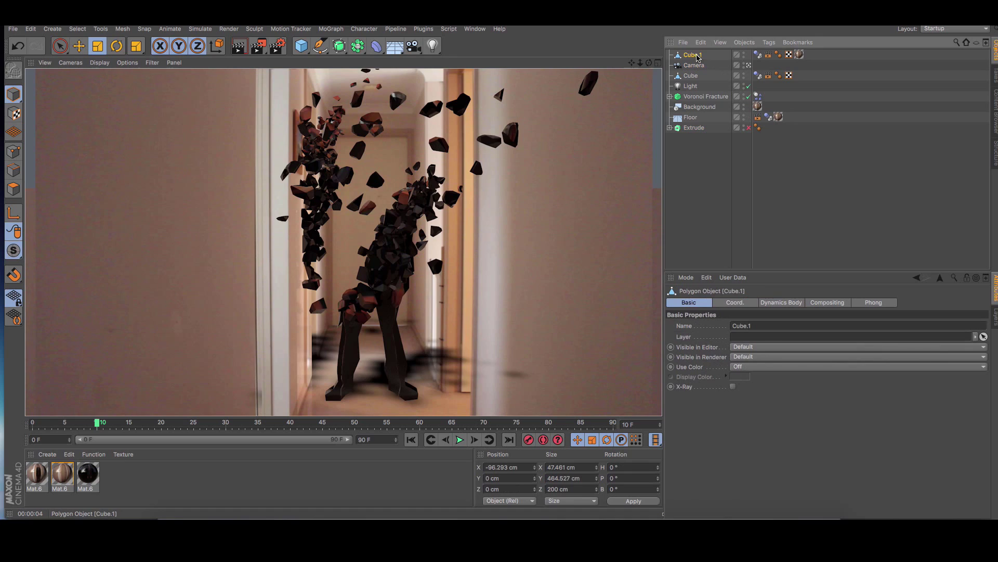
{"action": "left_click", "coordinate": [768, 55]}
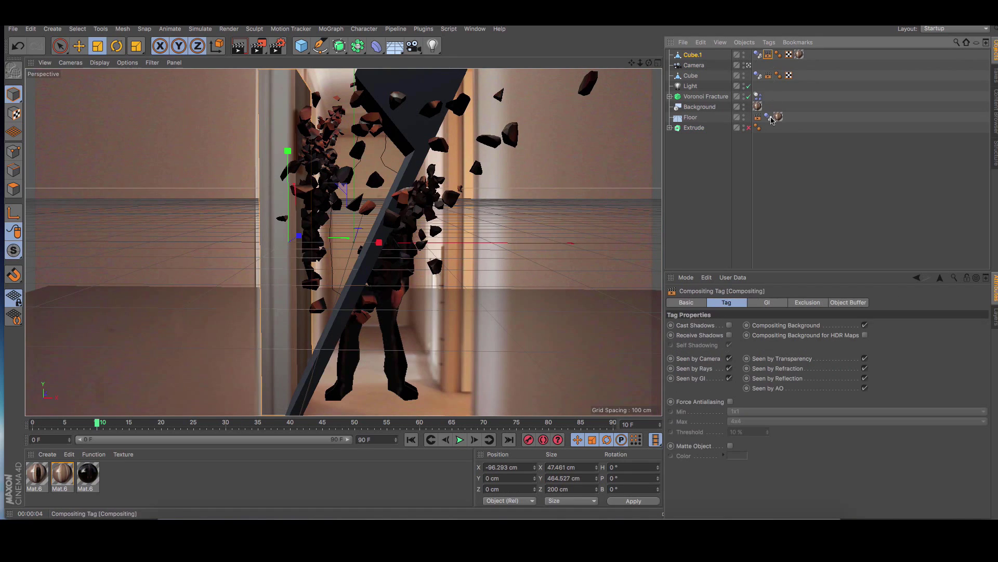
{"action": "left_click", "coordinate": [729, 335]}
{"action": "key", "text": "ctrl+r"}
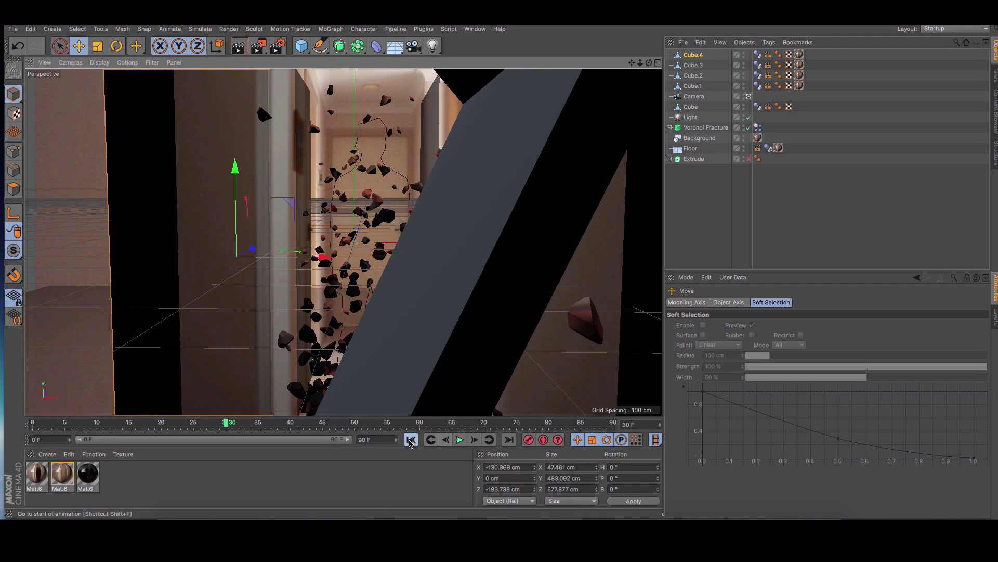
Replay the shatter from the start with the duplicated wall cubes in place and stop at frame 14
{"action": "left_click", "coordinate": [411, 440]}
{"action": "left_click", "coordinate": [460, 440]}
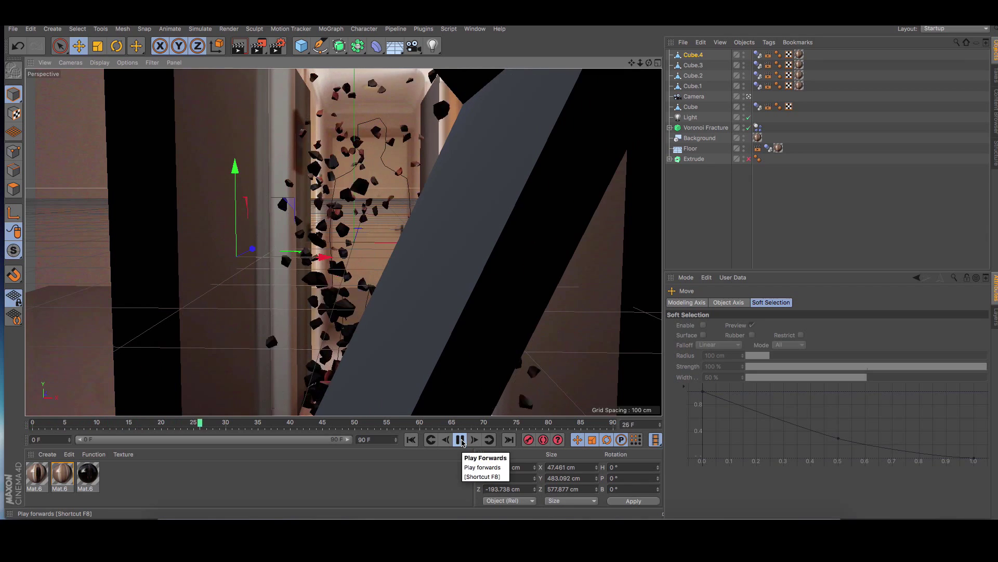
{"action": "left_click", "coordinate": [460, 442]}
{"action": "left_click", "coordinate": [412, 440]}
{"action": "left_click", "coordinate": [459, 441]}
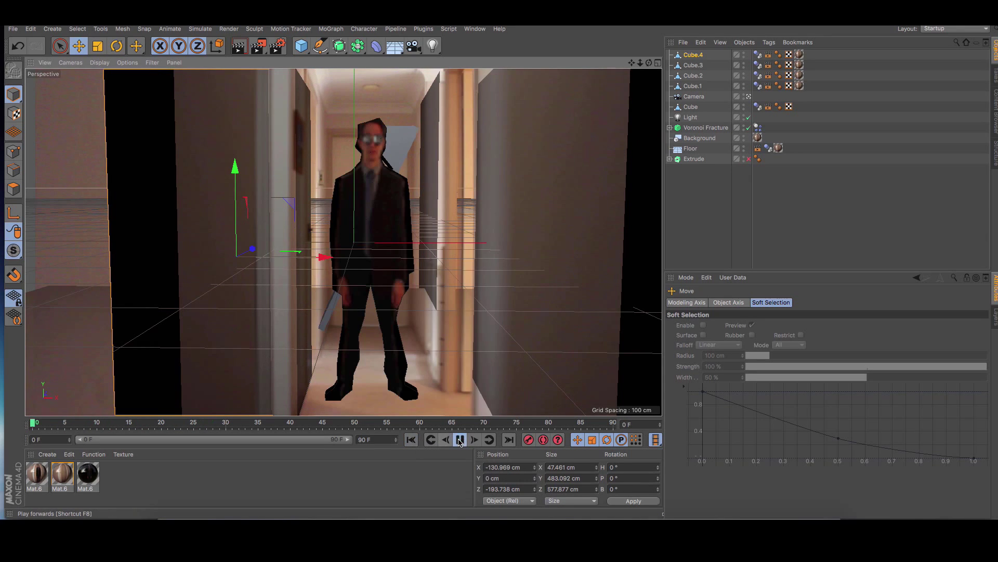
{"action": "left_click", "coordinate": [460, 440]}
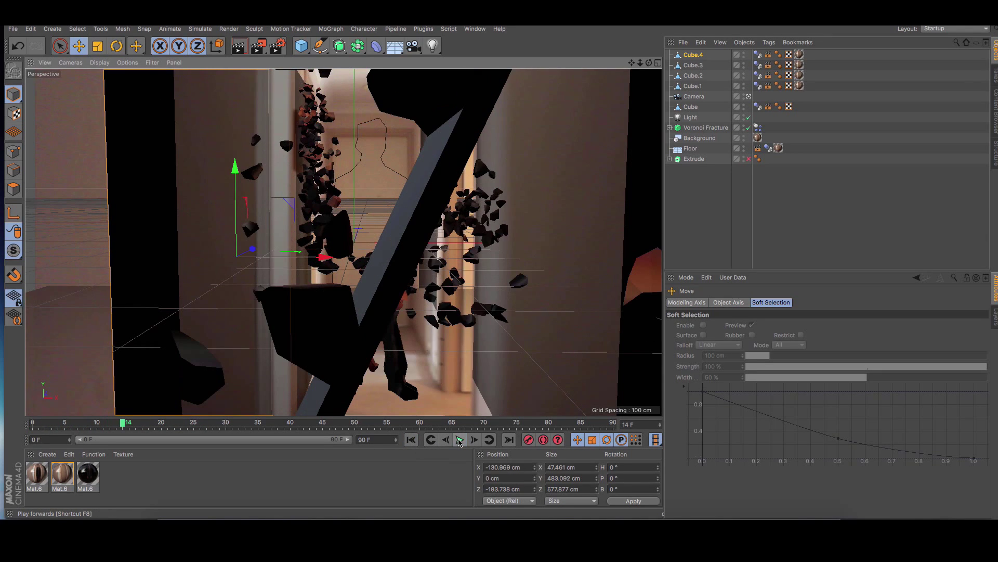
Test-render frame 14, inspect Cube.4's Compositing tag settings and clear the selection
{"action": "key", "text": "ctrl+r"}
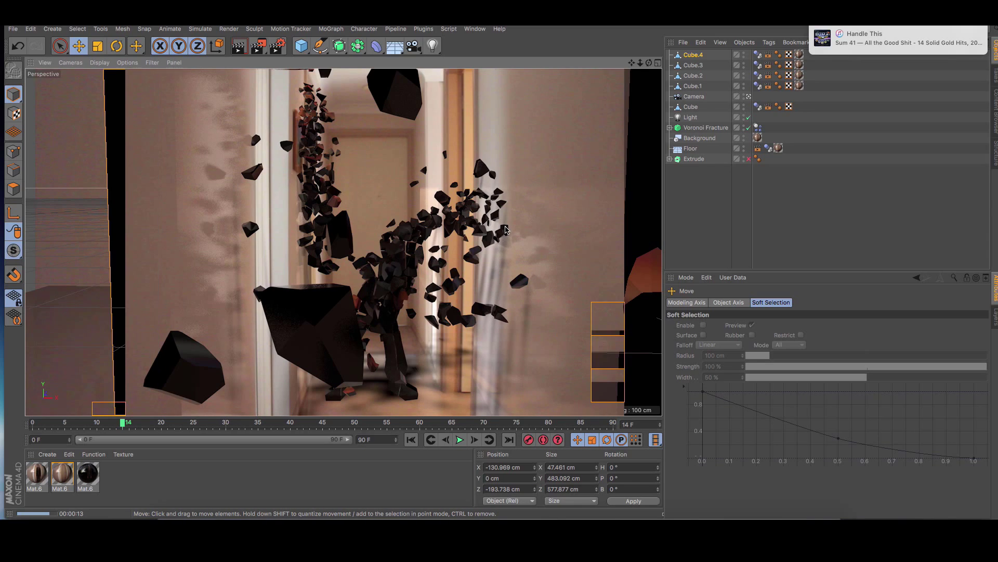
{"action": "left_click", "coordinate": [382, 213]}
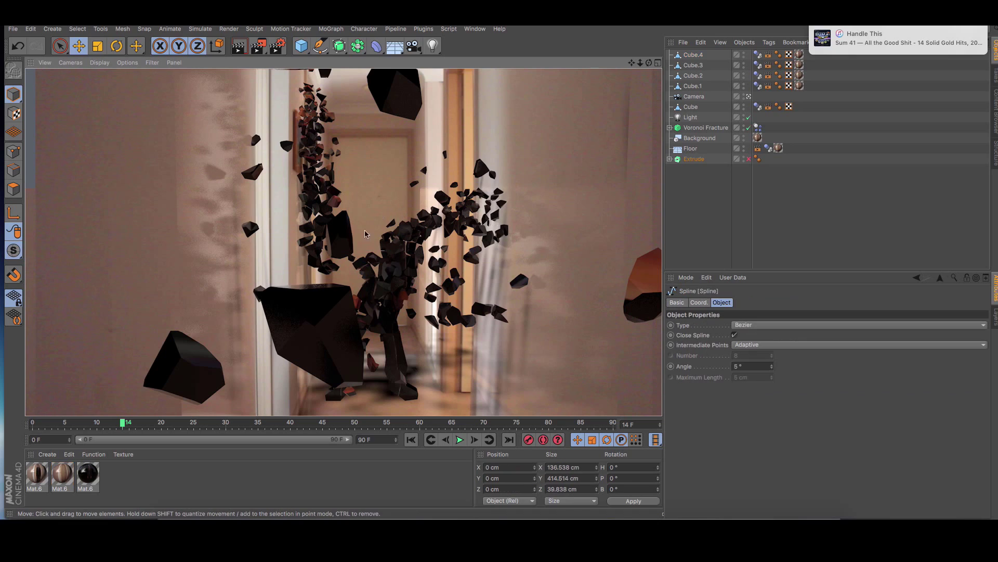
{"action": "left_click", "coordinate": [768, 55]}
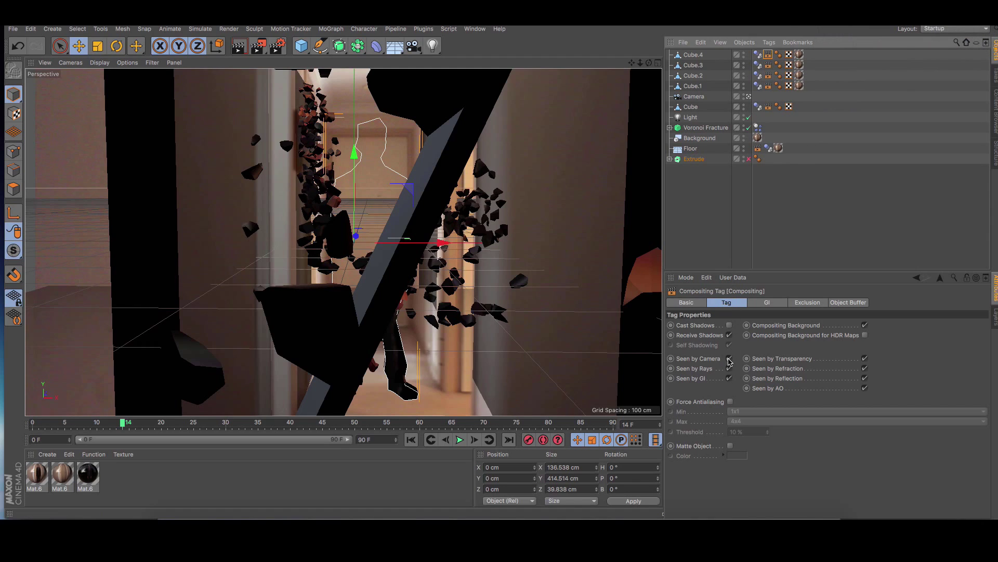
{"action": "left_click", "coordinate": [721, 196]}
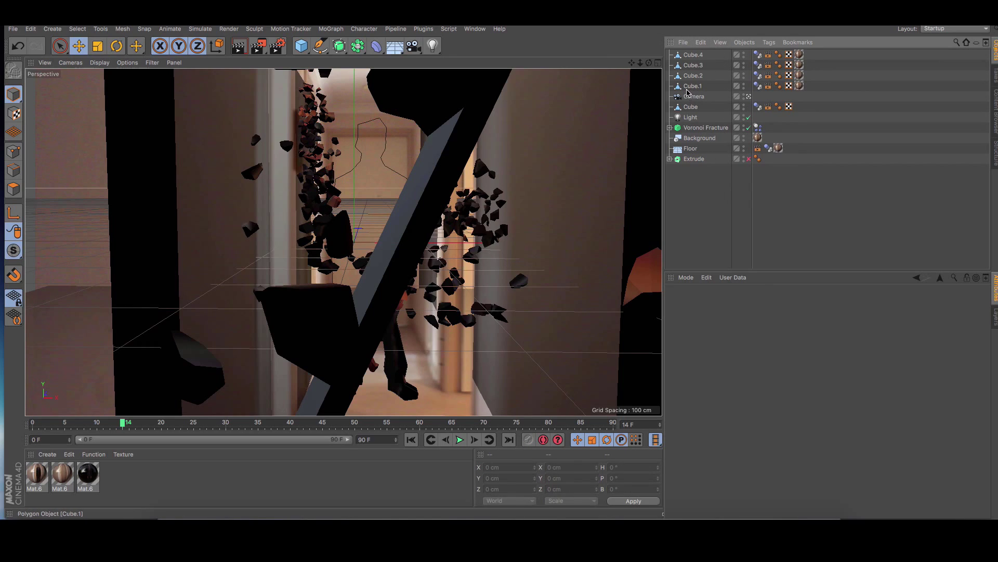
Turn off Reflectance on the wall material textured with Tut_Sub_shatters_CLNPLATE.png, close its editor and clear the selection
{"action": "double_click", "coordinate": [59, 473]}
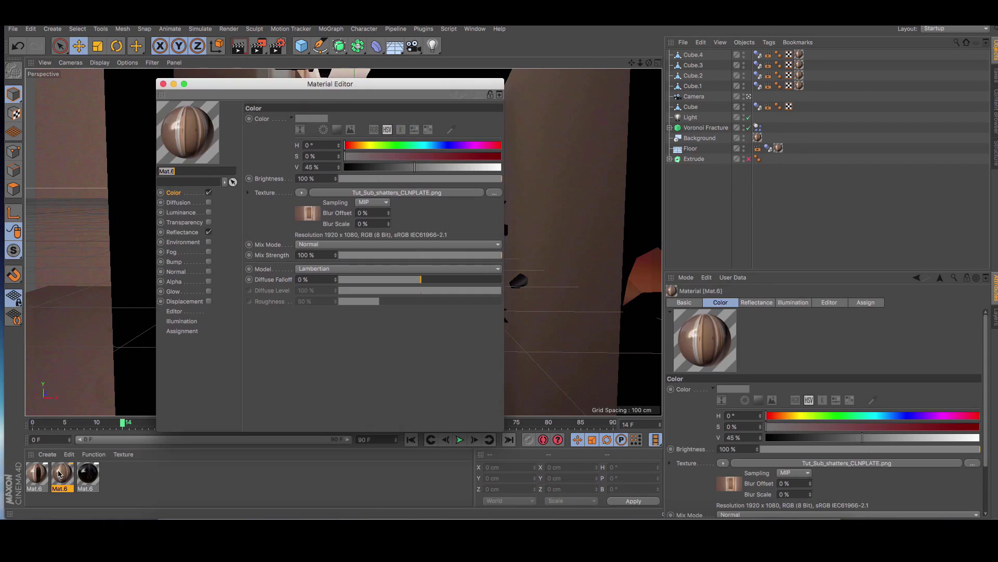
{"action": "left_click", "coordinate": [208, 231]}
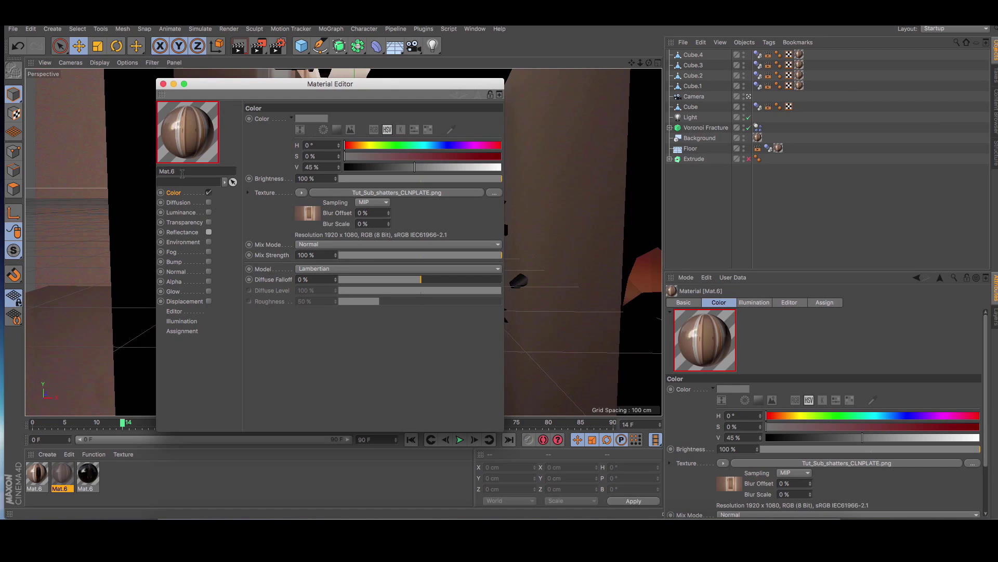
{"action": "left_click", "coordinate": [163, 84]}
{"action": "left_click", "coordinate": [124, 493]}
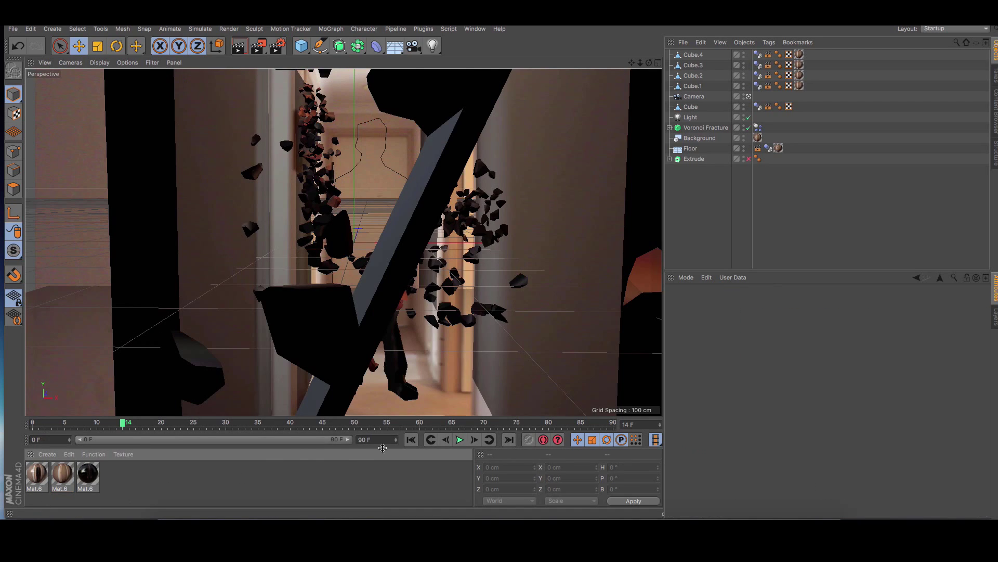
Replay the shatter from the start, stop at frame 14 and test-render that frame
{"action": "left_click", "coordinate": [411, 440]}
{"action": "left_click", "coordinate": [460, 439]}
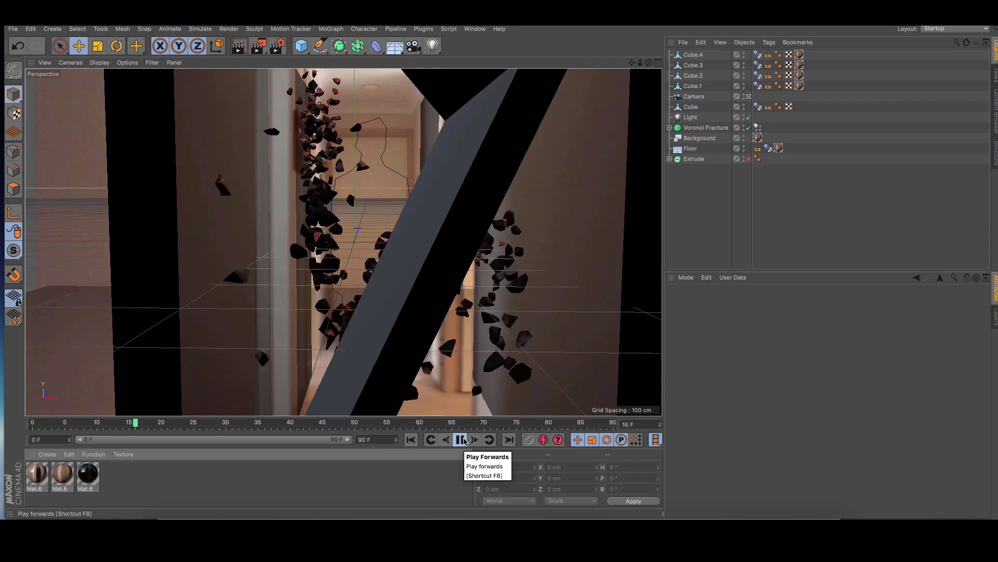
{"action": "left_click", "coordinate": [460, 439]}
{"action": "left_click", "coordinate": [410, 440]}
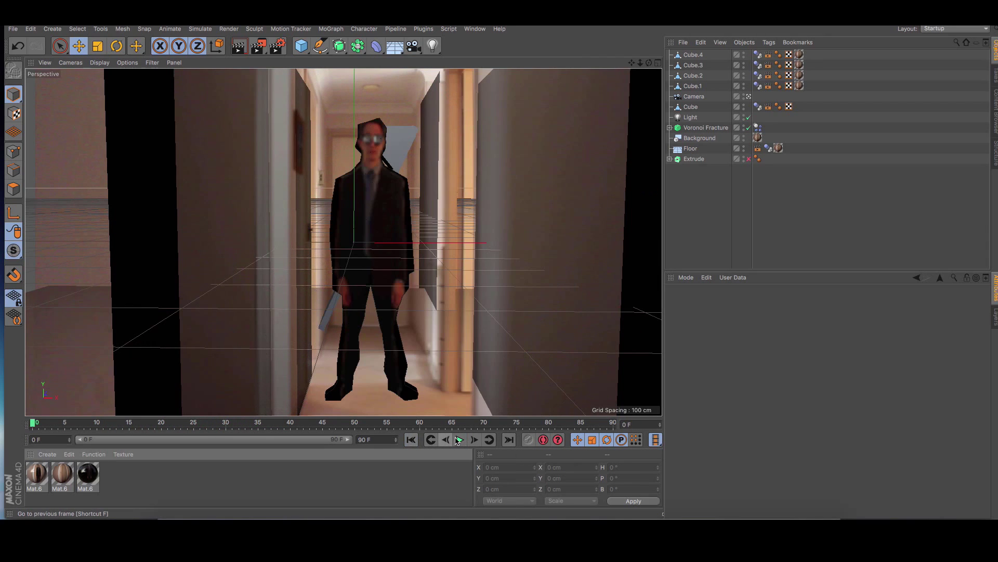
{"action": "left_click", "coordinate": [458, 440]}
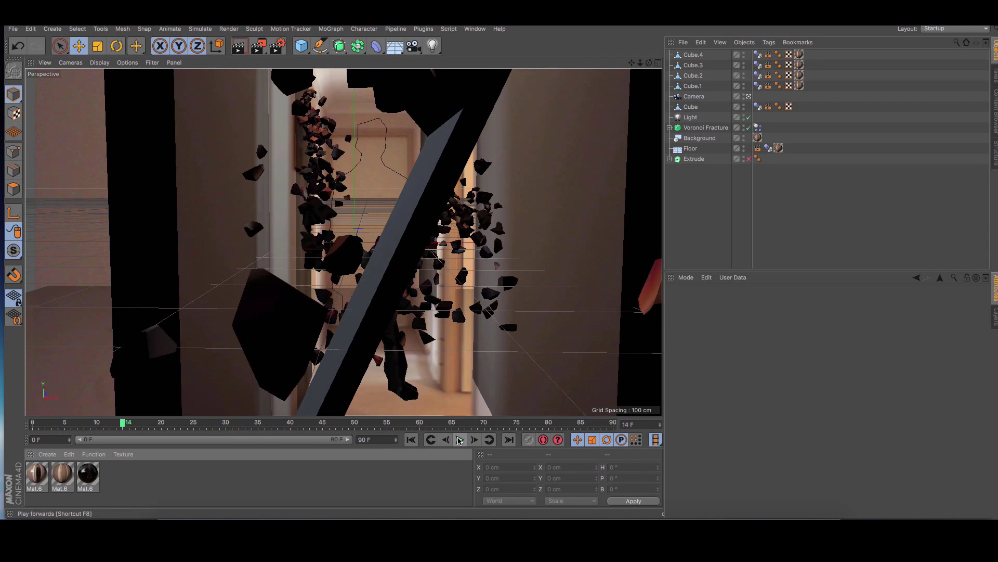
{"action": "key", "text": "ctrl+r"}
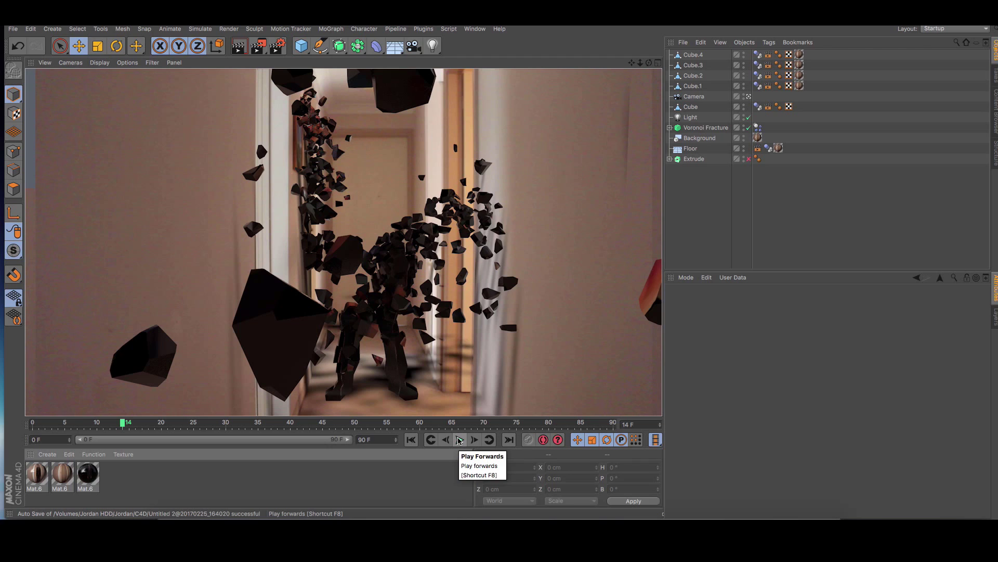
Replay the shatter several times to examine how the debris moves between the walls, and return to frame 0
{"action": "left_click", "coordinate": [460, 440]}
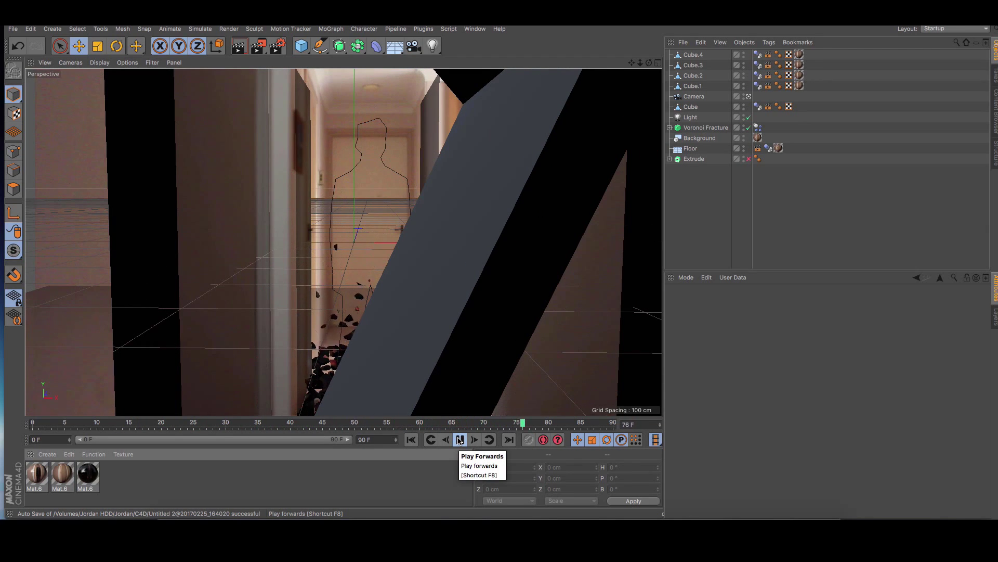
{"action": "left_click", "coordinate": [460, 440]}
{"action": "left_click", "coordinate": [411, 439]}
{"action": "left_click", "coordinate": [460, 440]}
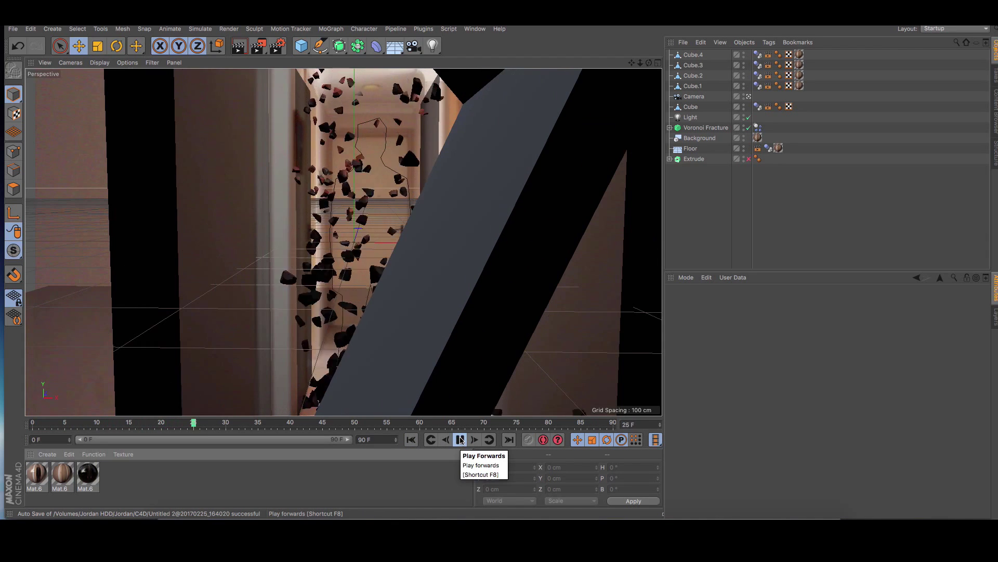
{"action": "left_click", "coordinate": [460, 440]}
{"action": "left_click", "coordinate": [412, 440]}
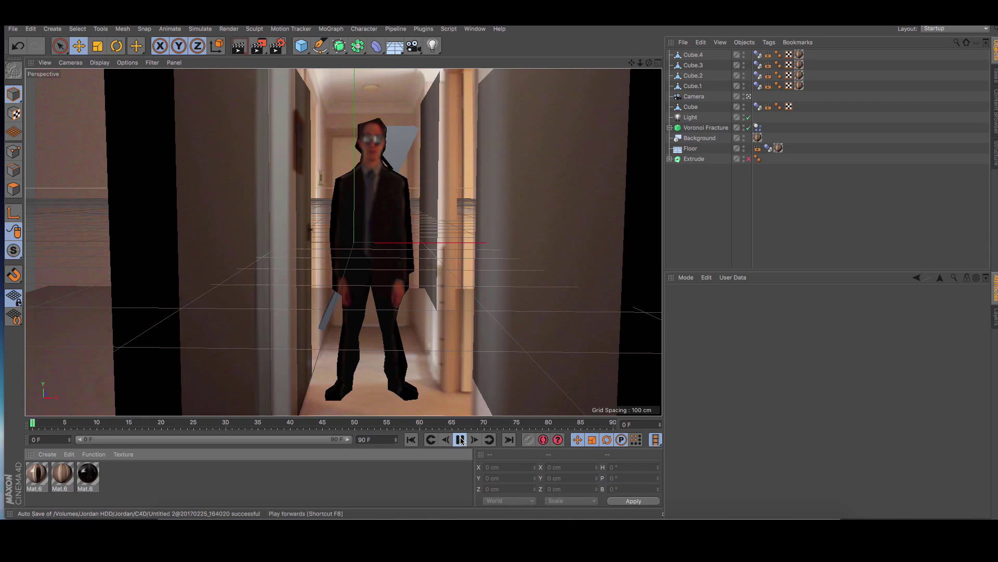
{"action": "left_click", "coordinate": [459, 440]}
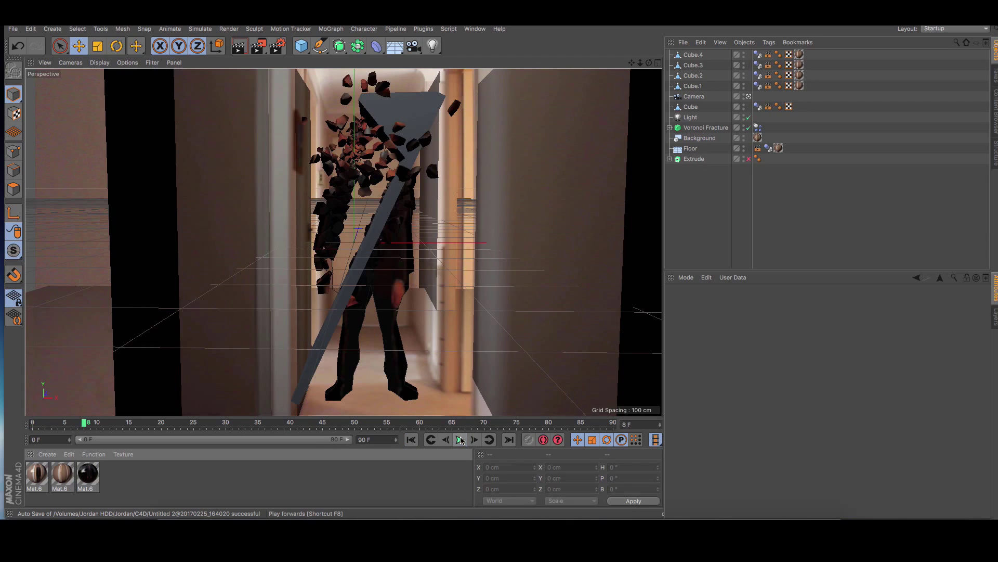
{"action": "left_click", "coordinate": [411, 440]}
{"action": "left_click", "coordinate": [460, 440]}
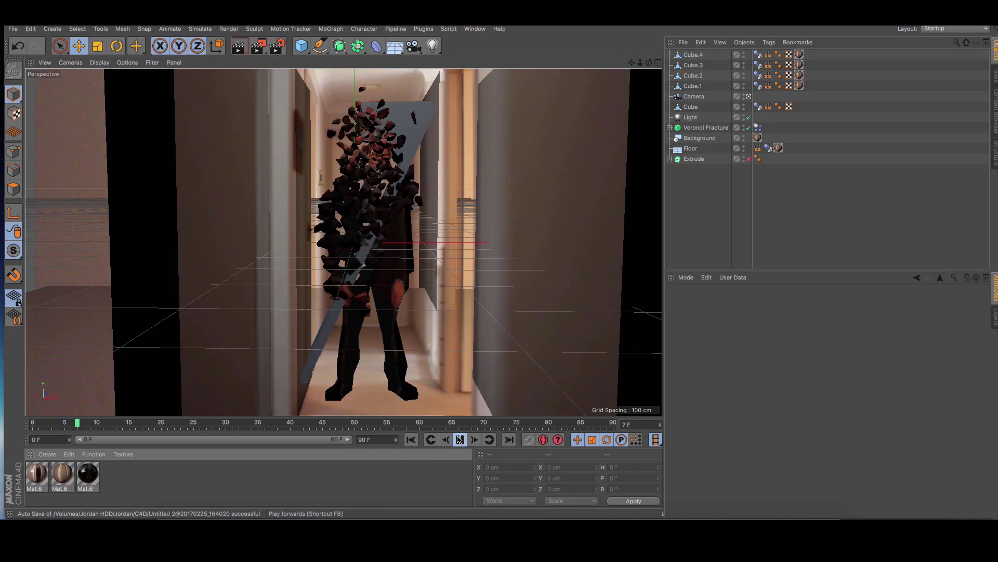
{"action": "left_click", "coordinate": [460, 439]}
{"action": "left_click", "coordinate": [411, 440]}
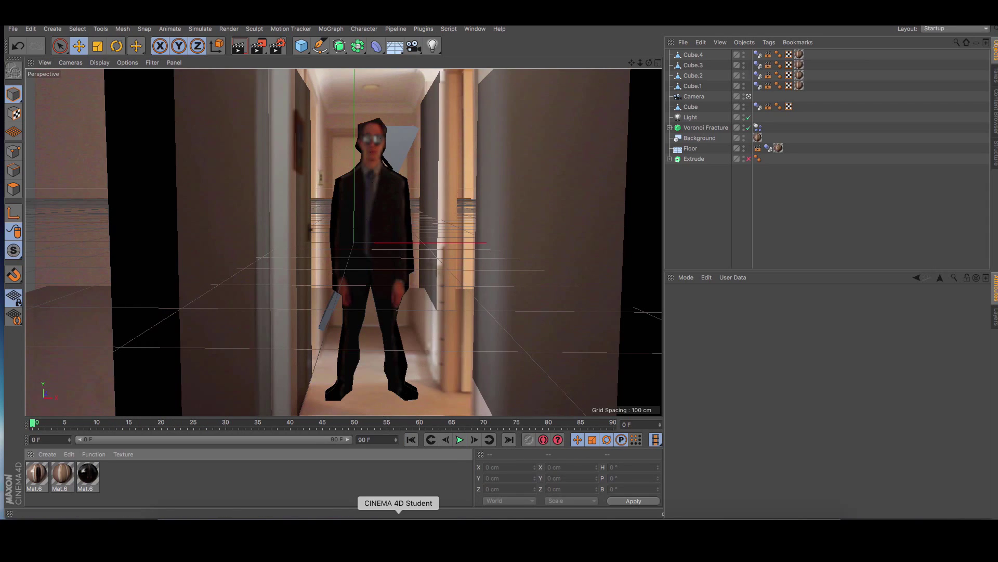
Set the render output size to 1920 x 1080 pixels in the render settings
{"action": "left_click", "coordinate": [278, 45]}
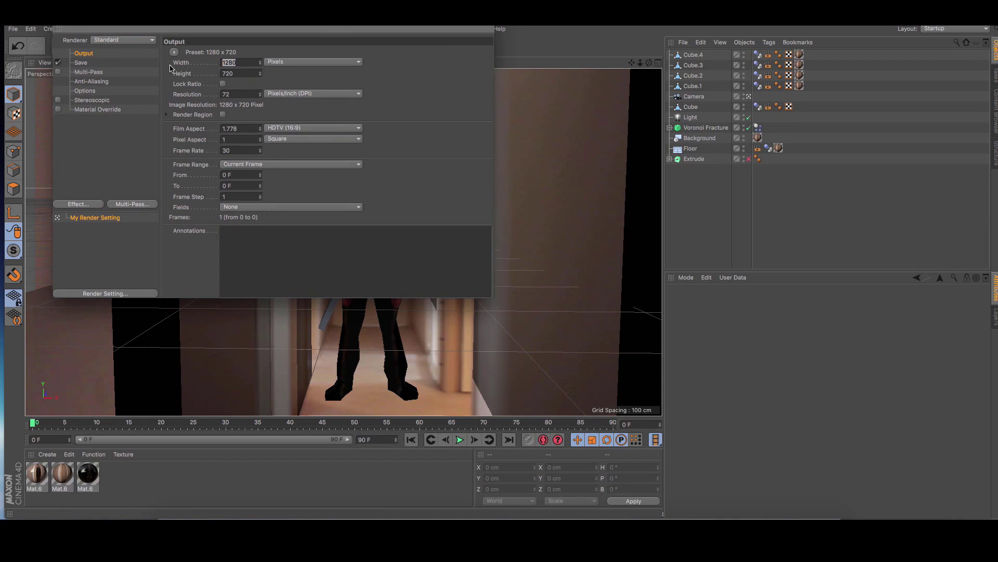
{"action": "key", "text": "Return"}
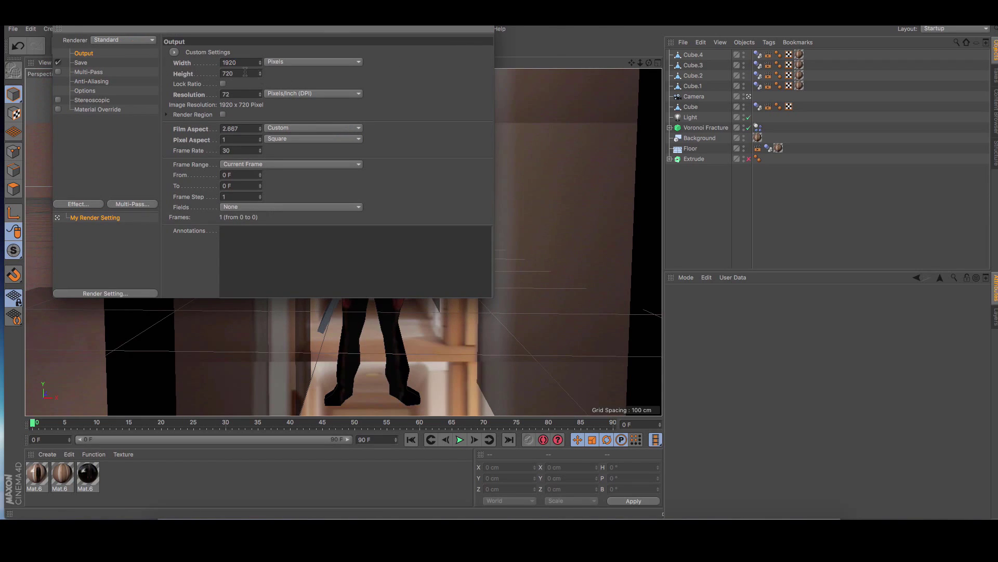
{"action": "key", "text": "Return"}
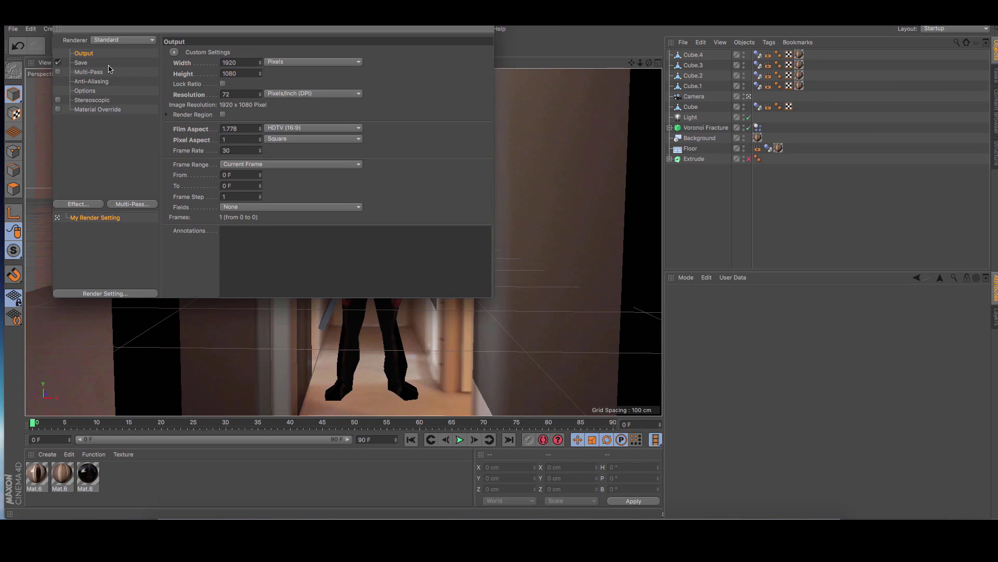
Set the save format of the regular image to QuickTime Movie
{"action": "left_click", "coordinate": [83, 63]}
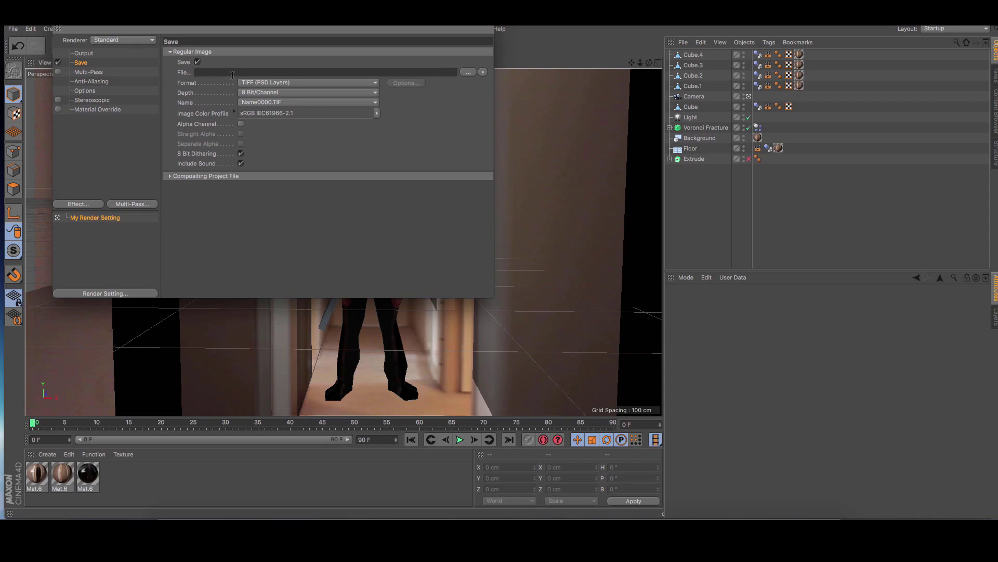
{"action": "left_click", "coordinate": [249, 84]}
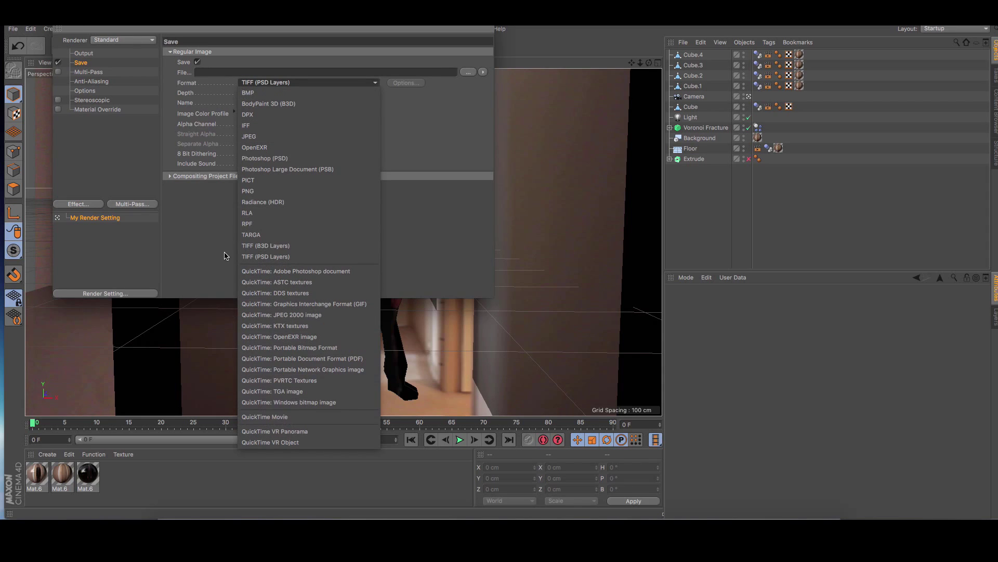
{"action": "left_click", "coordinate": [219, 233]}
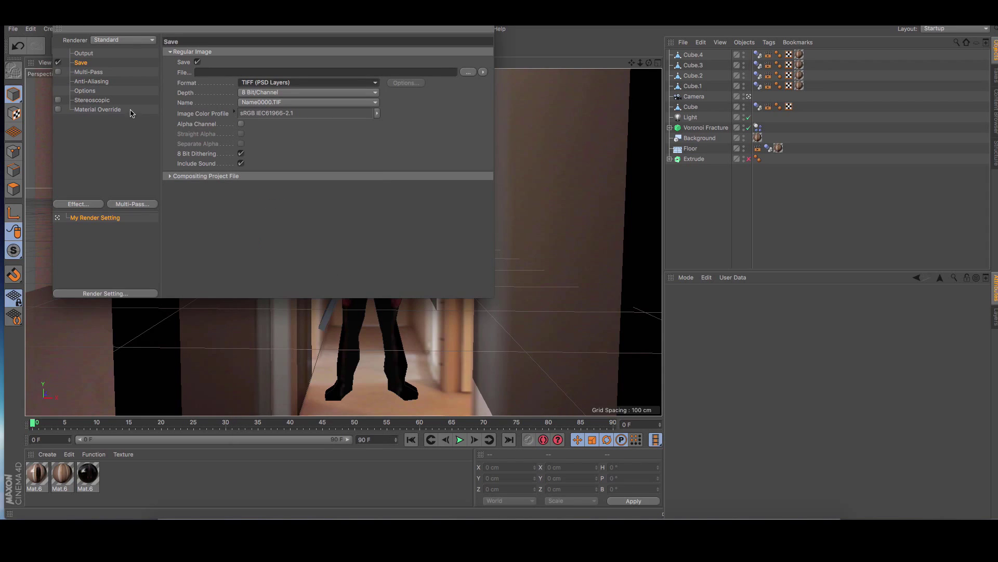
{"action": "left_click", "coordinate": [245, 83]}
{"action": "left_click", "coordinate": [259, 416]}
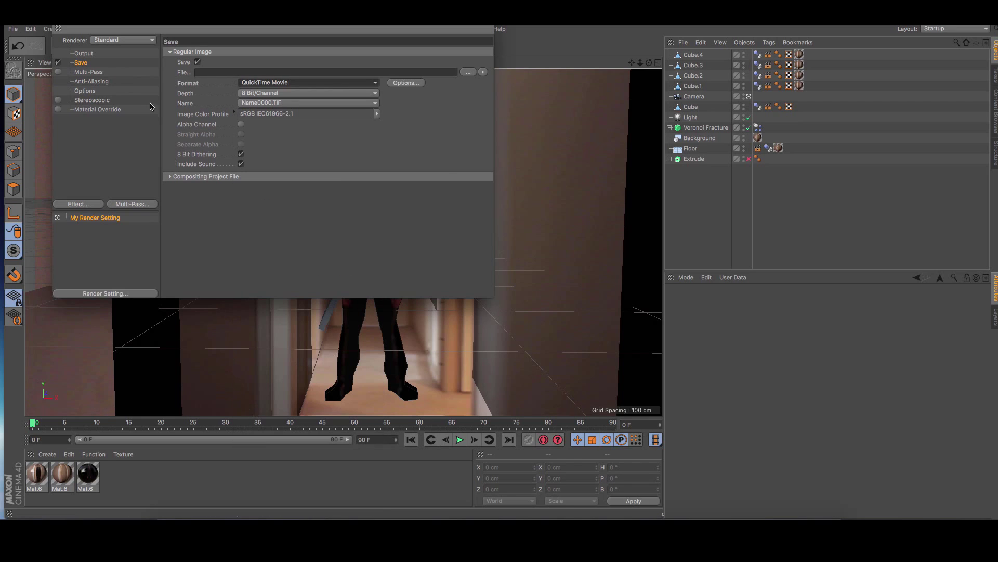
Set the output frame range to All Frames and close the render settings
{"action": "left_click", "coordinate": [88, 57]}
{"action": "left_click", "coordinate": [245, 166]}
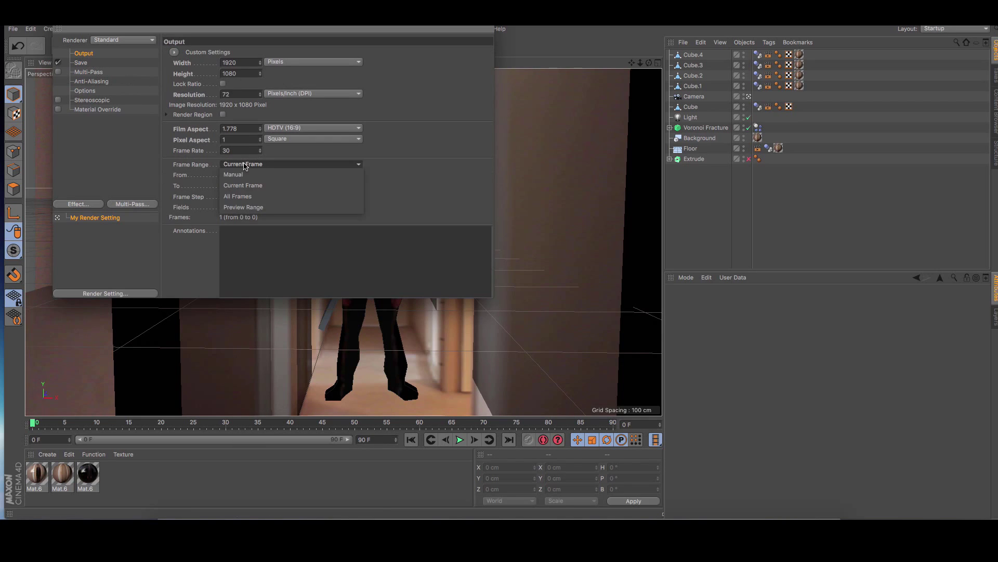
{"action": "left_click", "coordinate": [240, 198]}
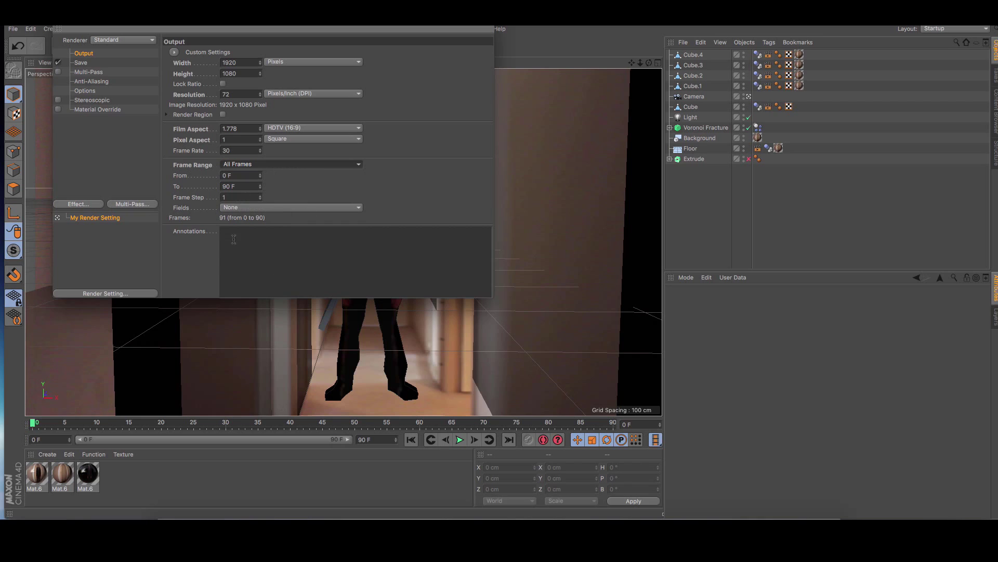
{"action": "left_click", "coordinate": [75, 27]}
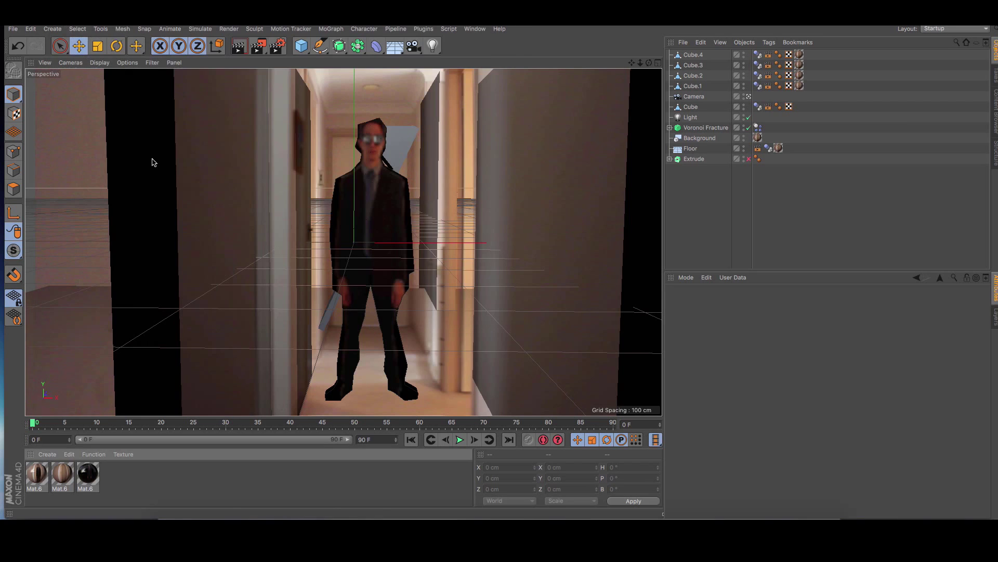
Play the shatter from frame 0, stop at frame 13 and test-render that frame
{"action": "left_click", "coordinate": [460, 439]}
{"action": "left_click", "coordinate": [460, 439]}
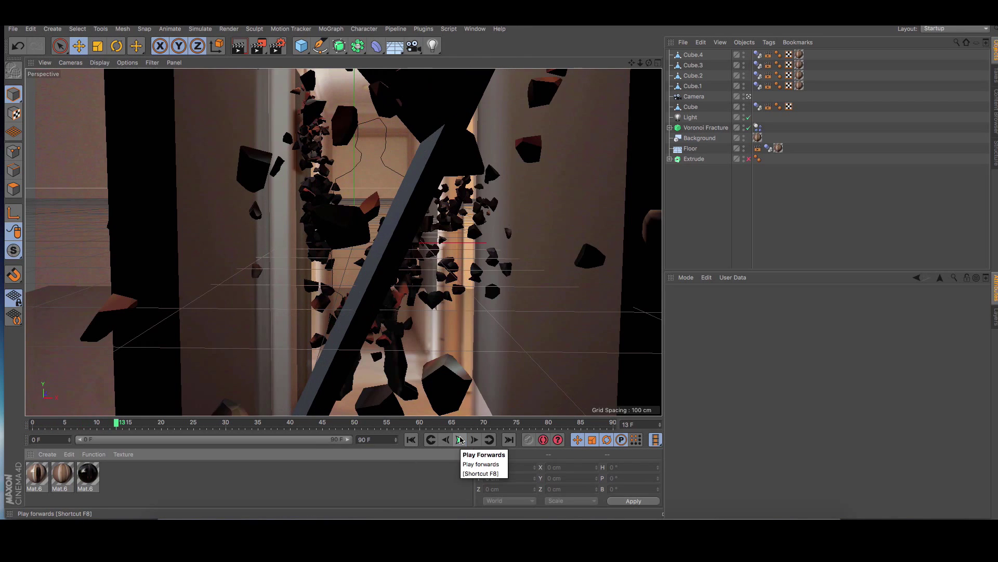
{"action": "key", "text": "ctrl+r"}
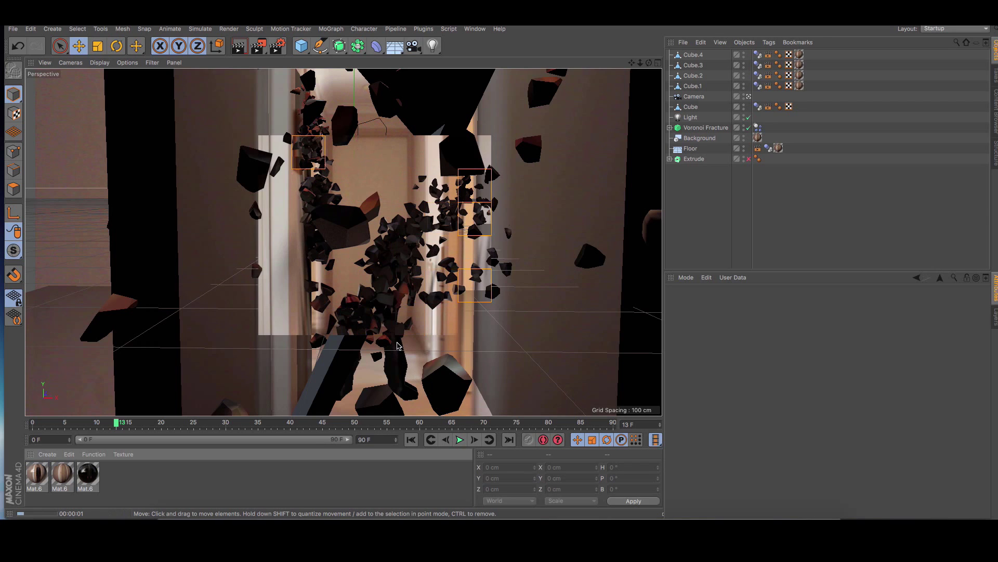